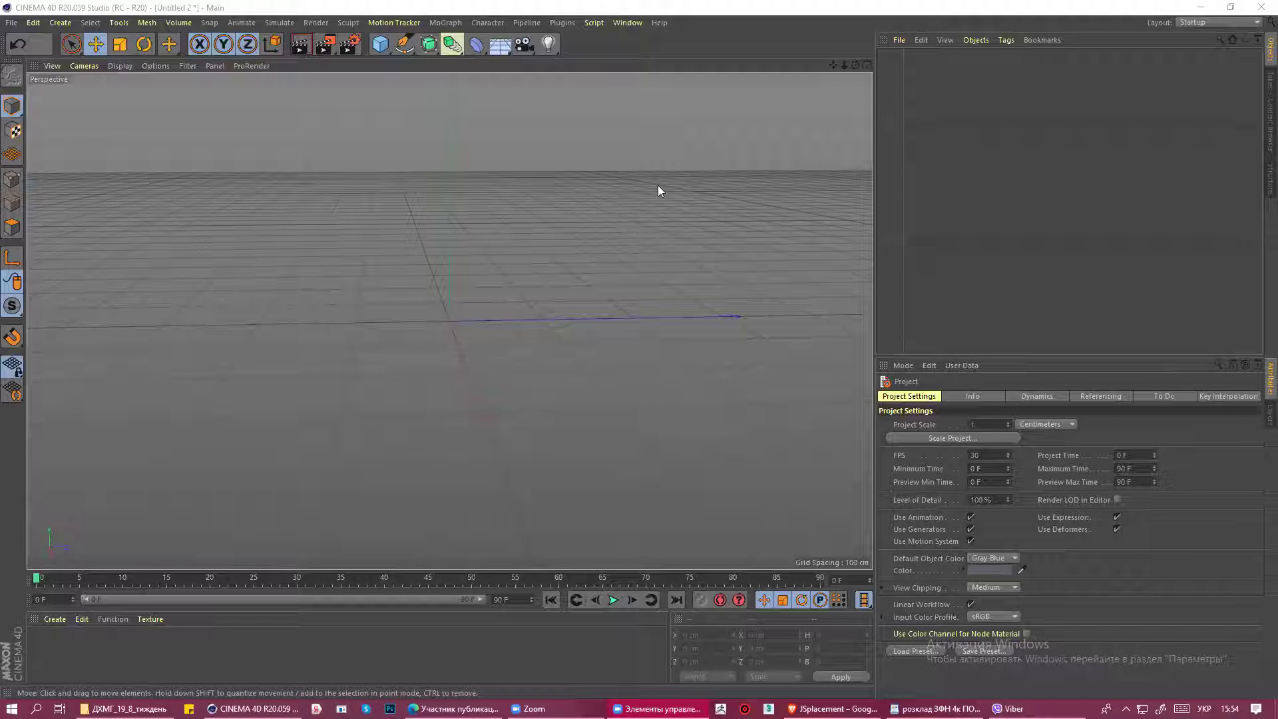
Minimize and restore Cinema 4D, then bring up the primitives palette from the Cube icon.
{"action": "left_click", "coordinate": [1202, 10]}
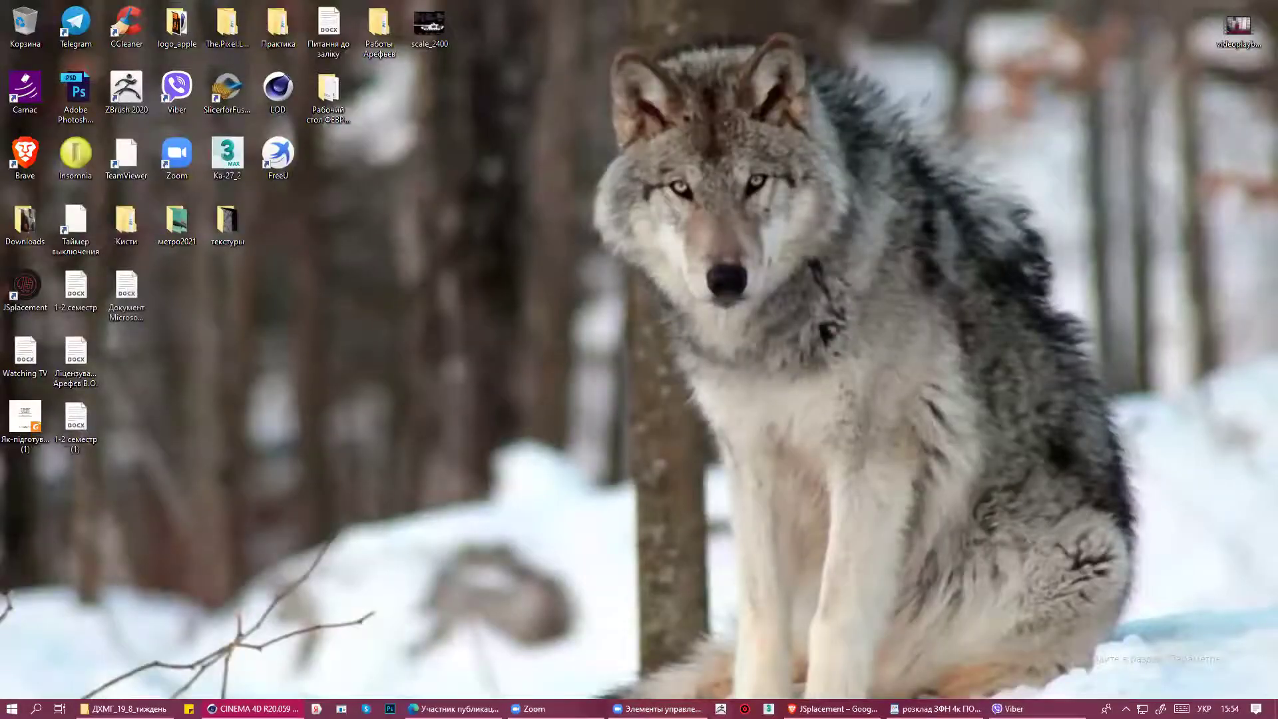
{"action": "left_click", "coordinate": [253, 709]}
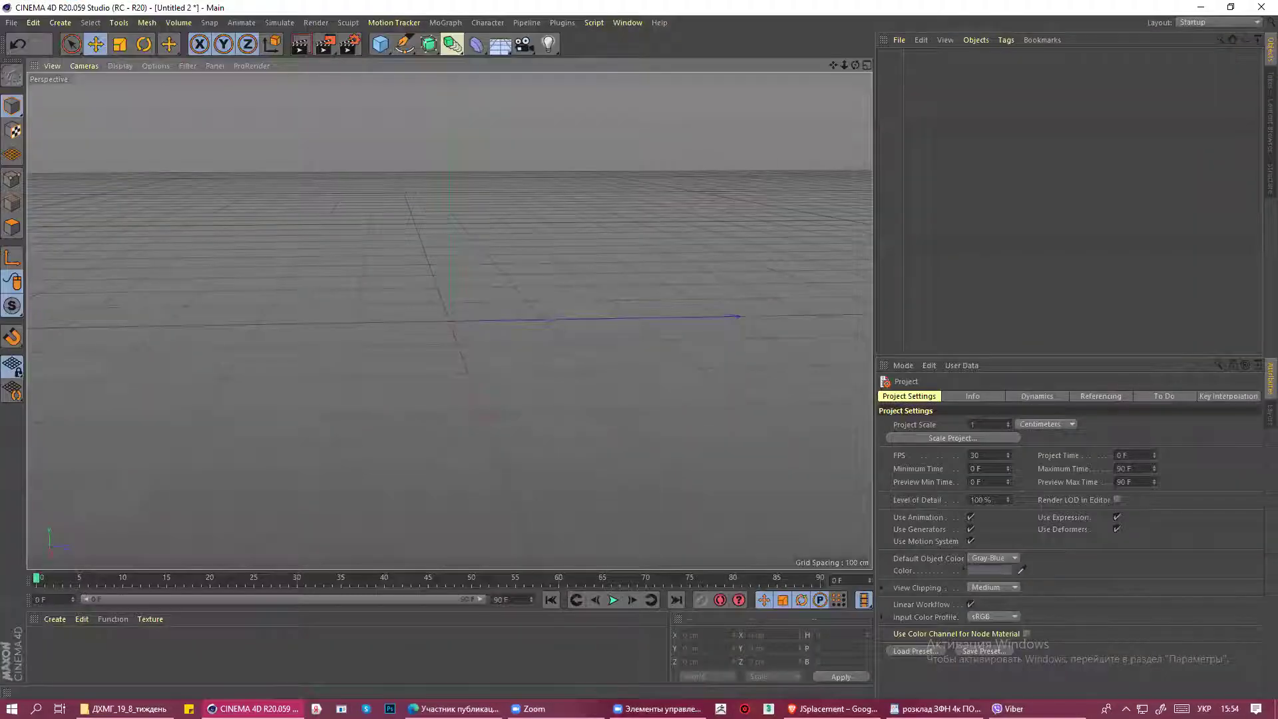
{"action": "left_click", "coordinate": [382, 45]}
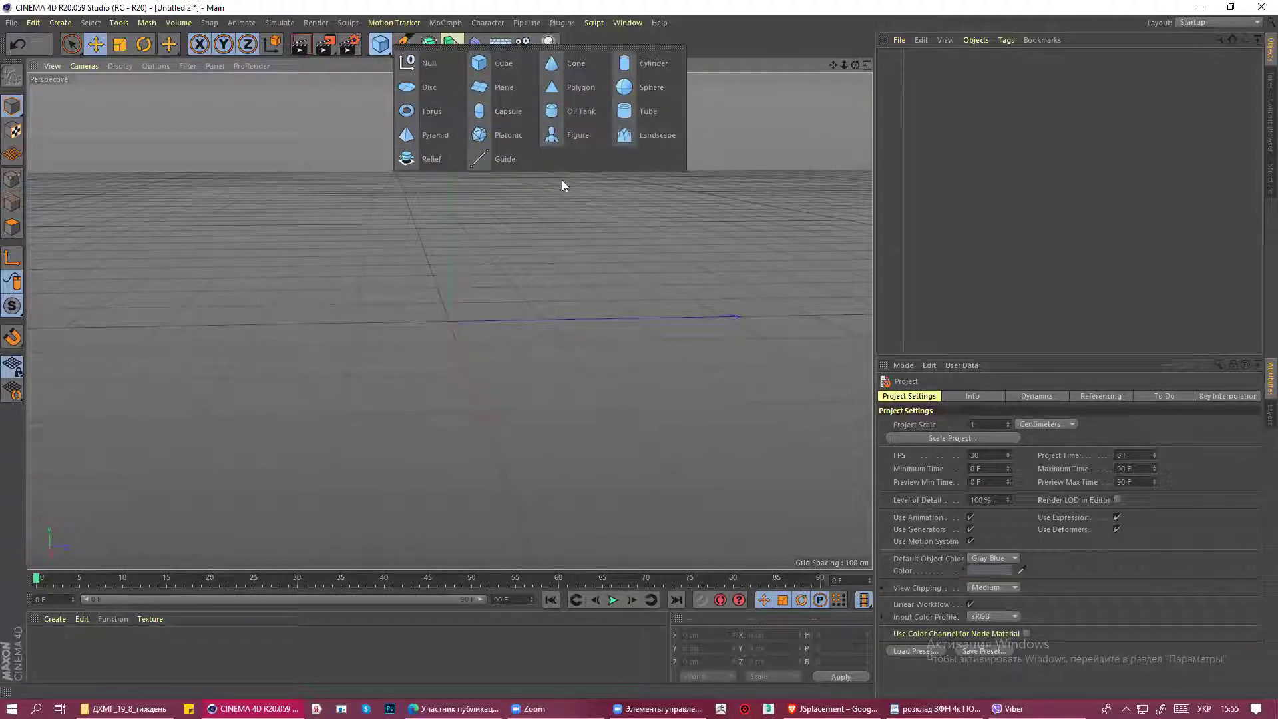
{"action": "left_click", "coordinate": [628, 138]}
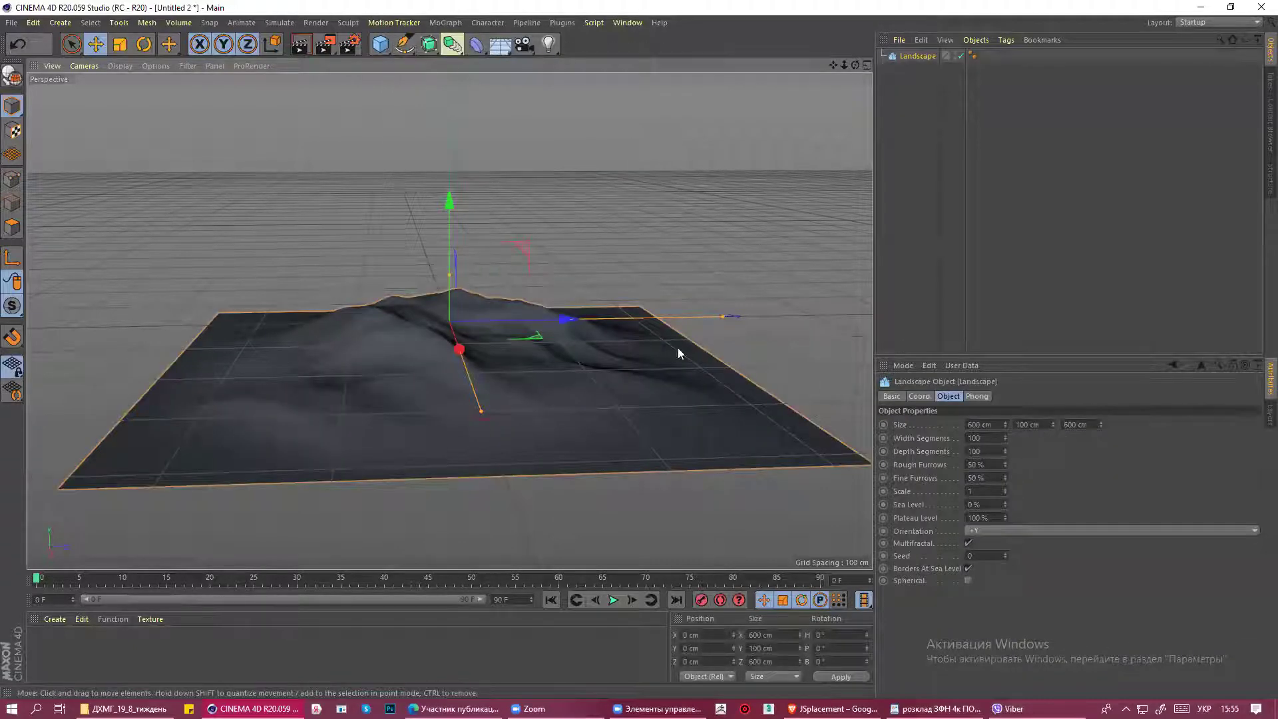
{"action": "left_click_drag", "start_coordinate": [449, 274], "coordinate": [446, 182]}
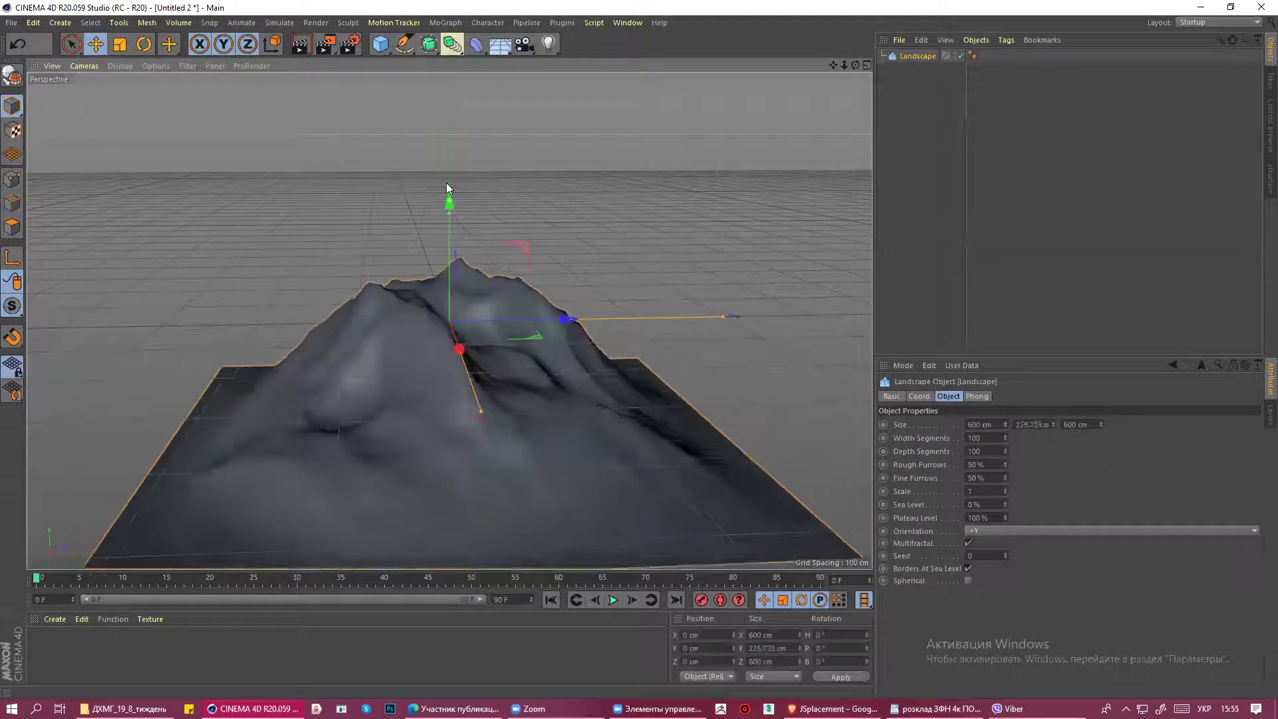
{"action": "mouse_move", "coordinate": [1005, 476]}
{"action": "left_mouse_down"}
{"action": "mouse_move", "coordinate": [1005, 453]}
{"action": "mouse_move", "coordinate": [1005, 486]}
{"action": "left_mouse_up"}
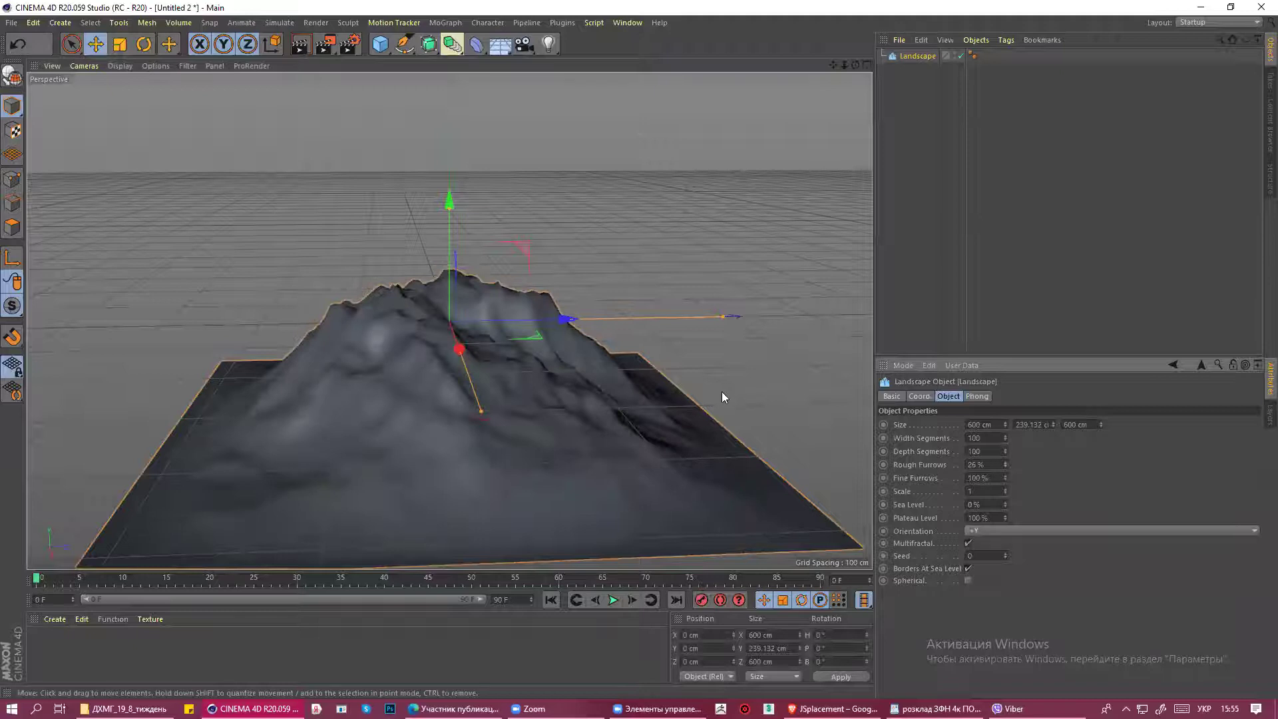
{"action": "key", "text": "Delete"}
{"action": "middle_click", "coordinate": [637, 327]}
{"action": "middle_click", "coordinate": [334, 238]}
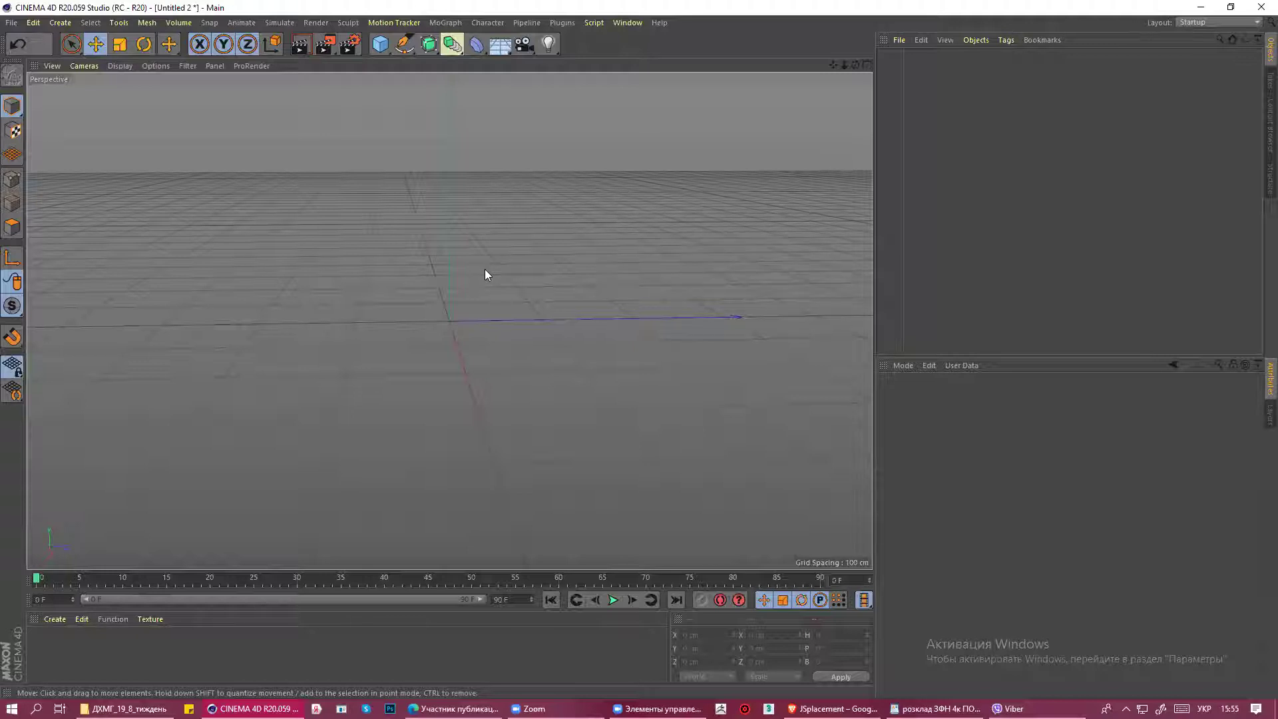
Add a Plane and give it 500 width and 500 height segments.
{"action": "left_click", "coordinate": [378, 51]}
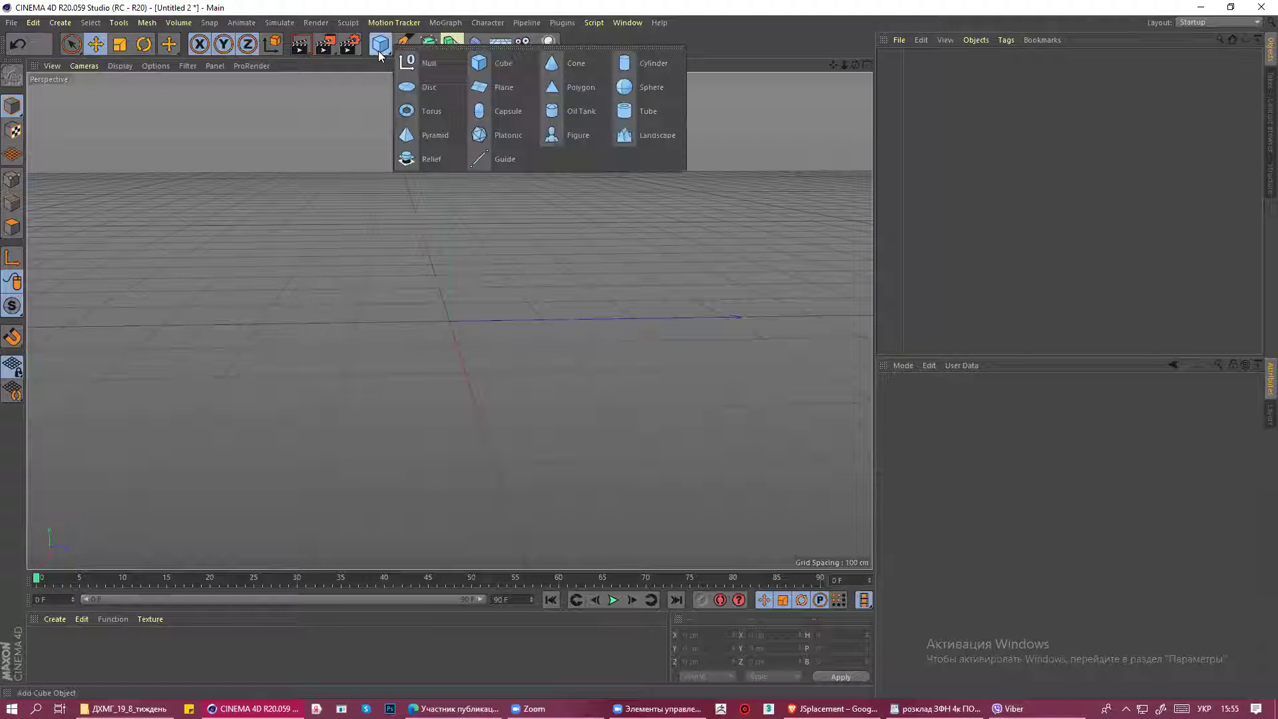
{"action": "left_click", "coordinate": [500, 88]}
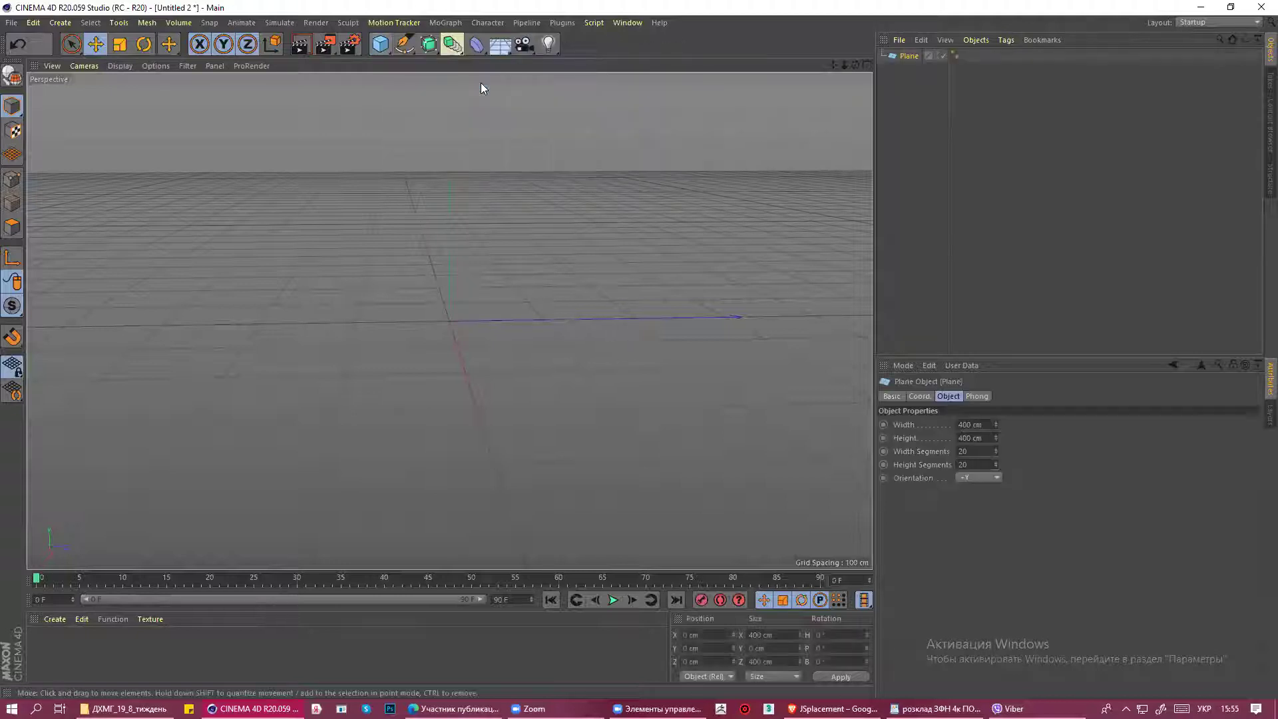
{"action": "mouse_move", "coordinate": [535, 196]}
{"action": "left_mouse_down", "text": "alt"}
{"action": "mouse_move", "coordinate": [539, 243]}
{"action": "mouse_move", "coordinate": [534, 226]}
{"action": "left_mouse_up", "text": "alt"}
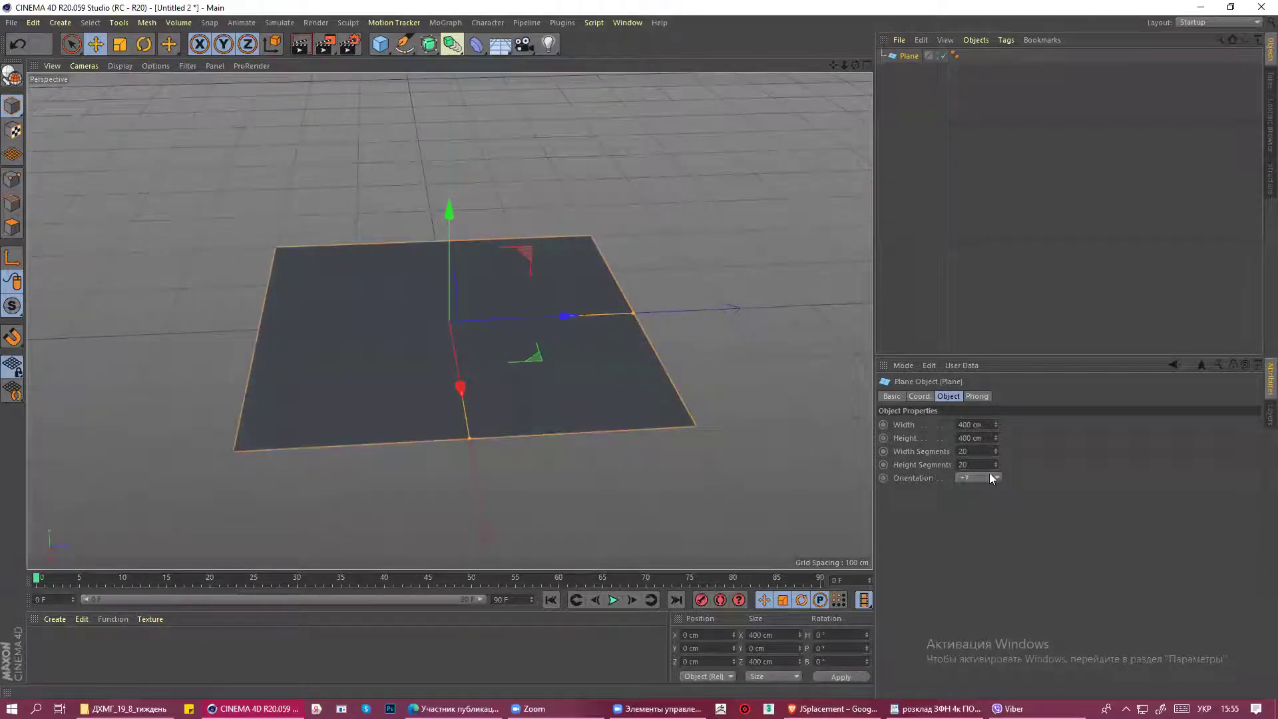
{"action": "left_click", "coordinate": [974, 453]}
{"action": "type", "text": "2"}
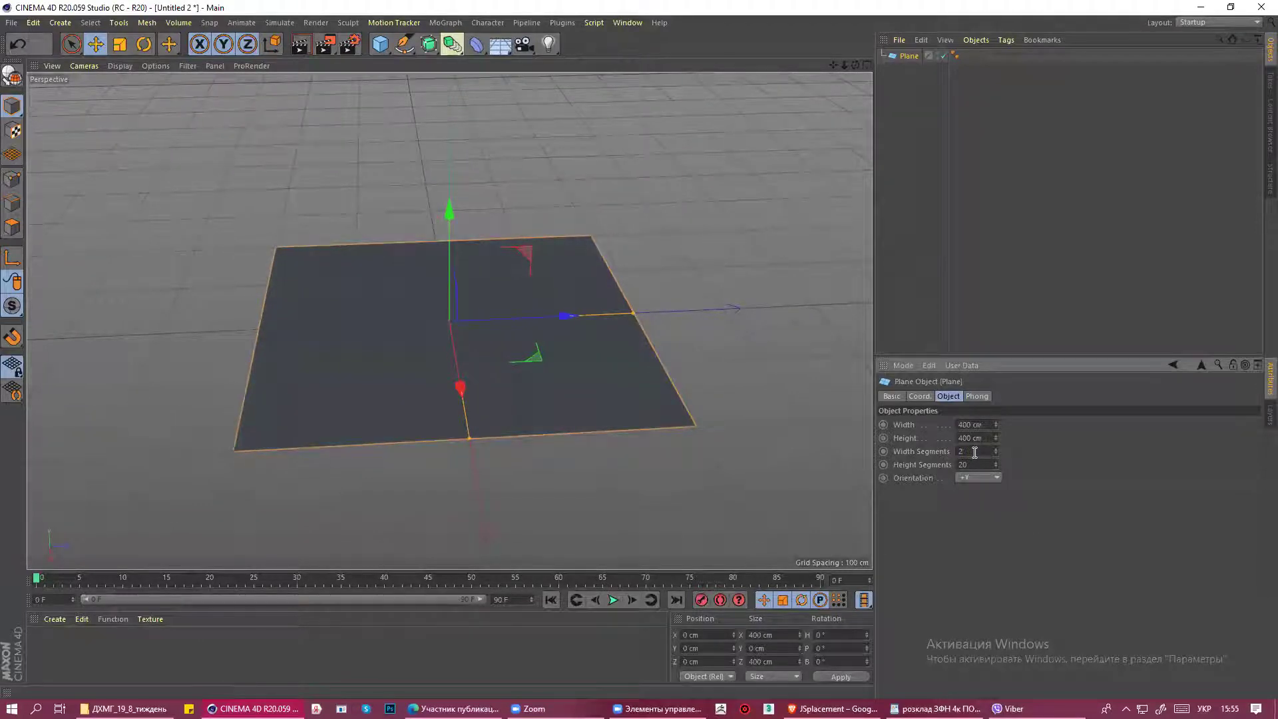
{"action": "type", "text": "500"}
{"action": "key", "text": "BackSpace"}
{"action": "key", "text": "BackSpace"}
{"action": "type", "text": "500"}
{"action": "left_click", "coordinate": [716, 346]}
{"action": "left_click", "coordinate": [551, 320]}
Display the viewport in Gouraud Shading (Lines) and orbit around to inspect the plane.
{"action": "left_click", "coordinate": [115, 66]}
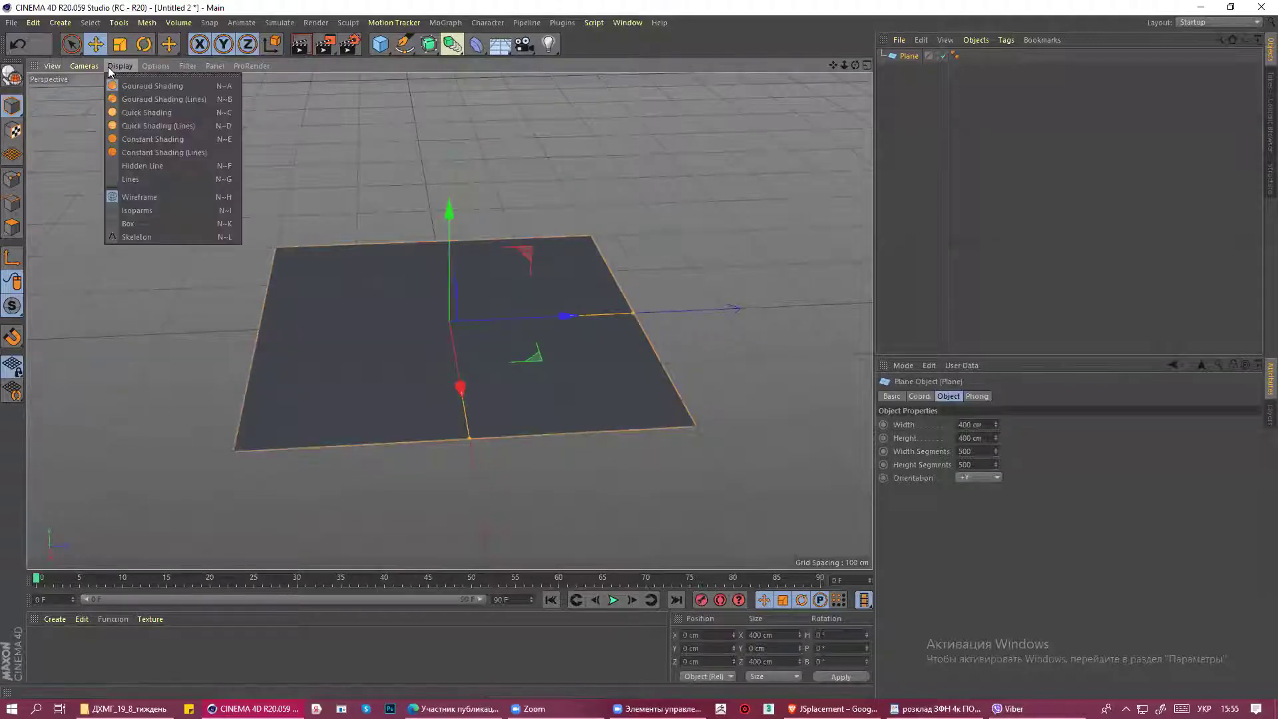
{"action": "left_click", "coordinate": [128, 99]}
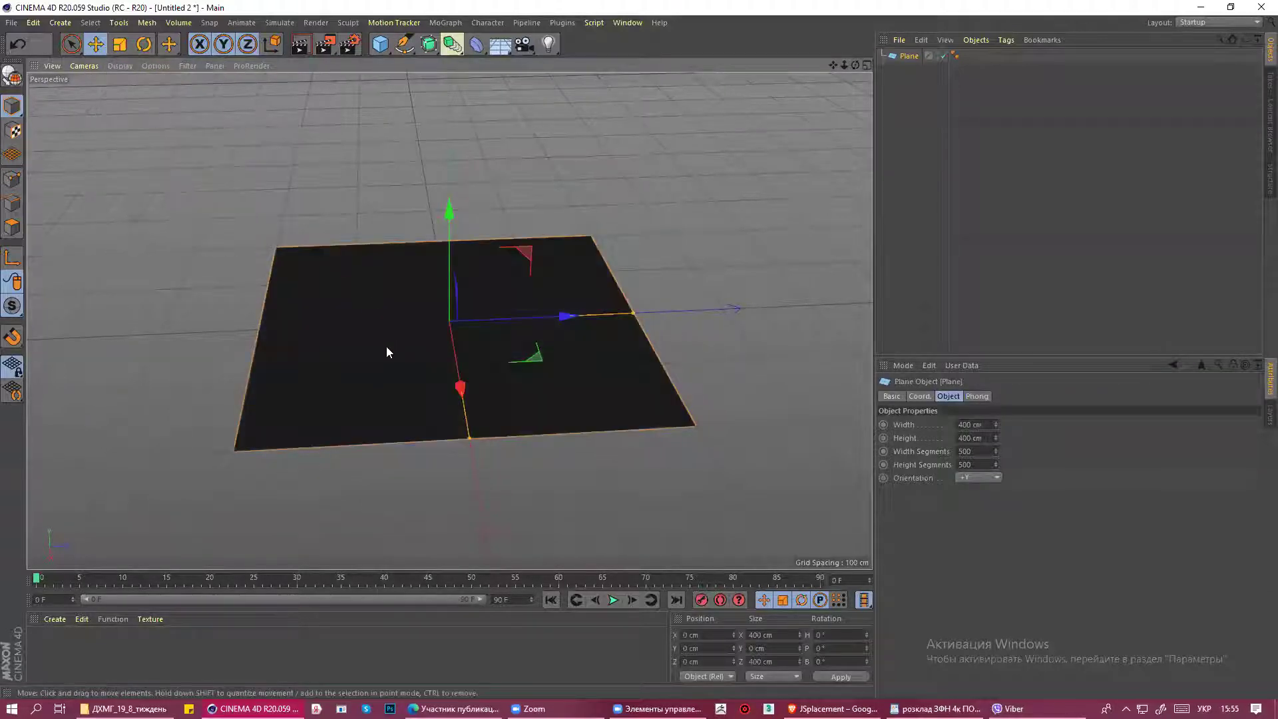
{"action": "scroll", "coordinate": [385, 345], "scroll_direction": "up", "scroll_amount": 3}
{"action": "scroll", "coordinate": [384, 345], "scroll_direction": "up", "scroll_amount": 3}
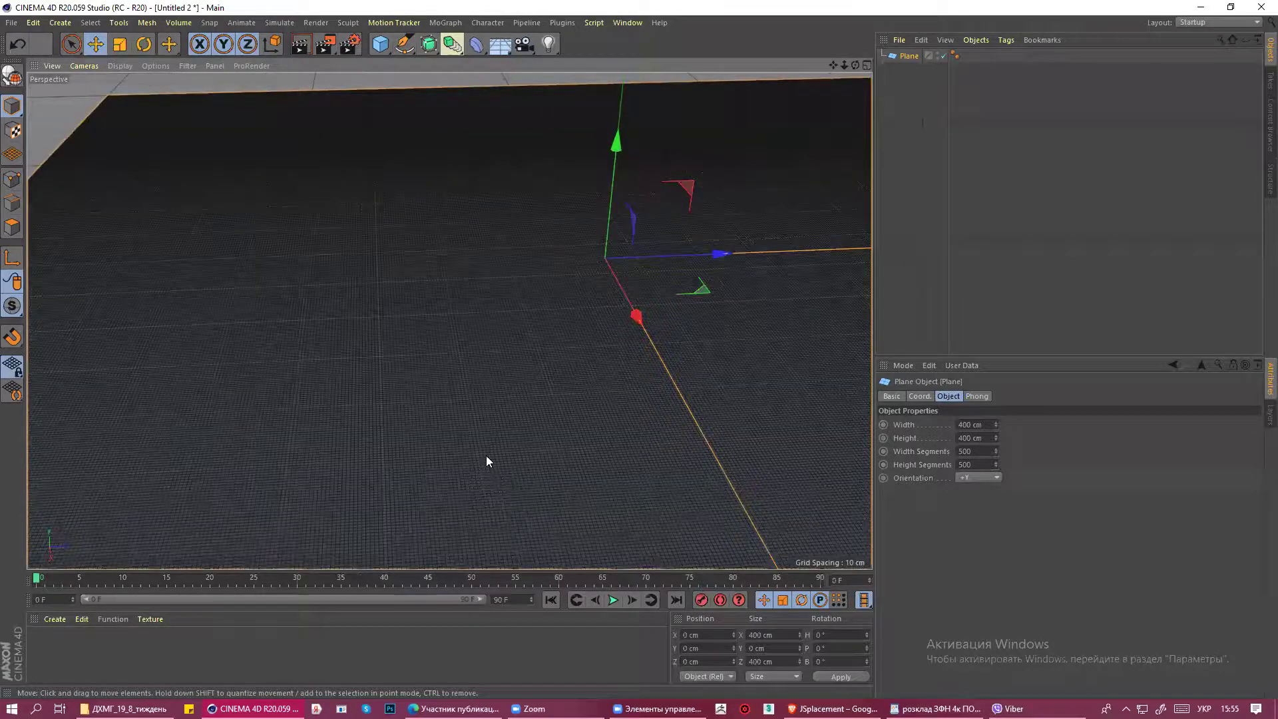
{"action": "mouse_move", "coordinate": [486, 455]}
{"action": "left_mouse_down", "text": "alt"}
{"action": "mouse_move", "coordinate": [482, 406]}
{"action": "mouse_move", "coordinate": [502, 430]}
{"action": "left_mouse_up", "text": "alt"}
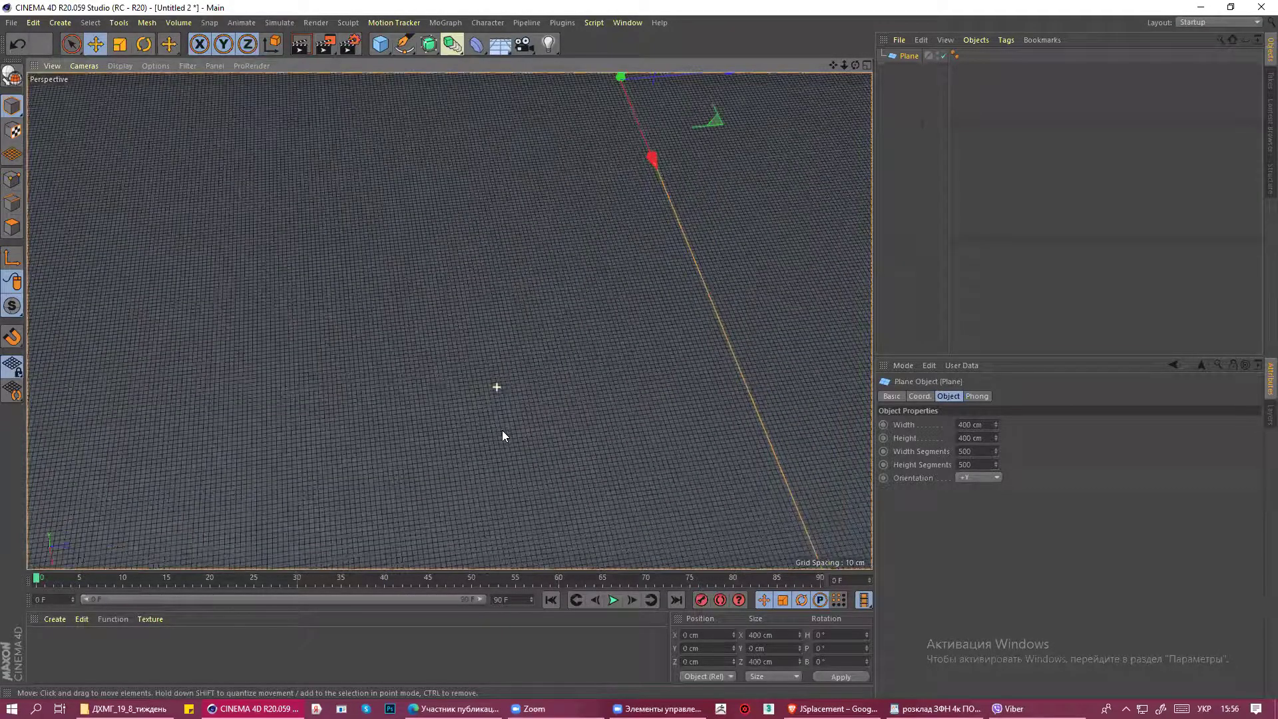
{"action": "scroll", "coordinate": [486, 318], "scroll_direction": "up", "scroll_amount": 3}
{"action": "scroll", "coordinate": [454, 225], "scroll_direction": "up", "scroll_amount": 2}
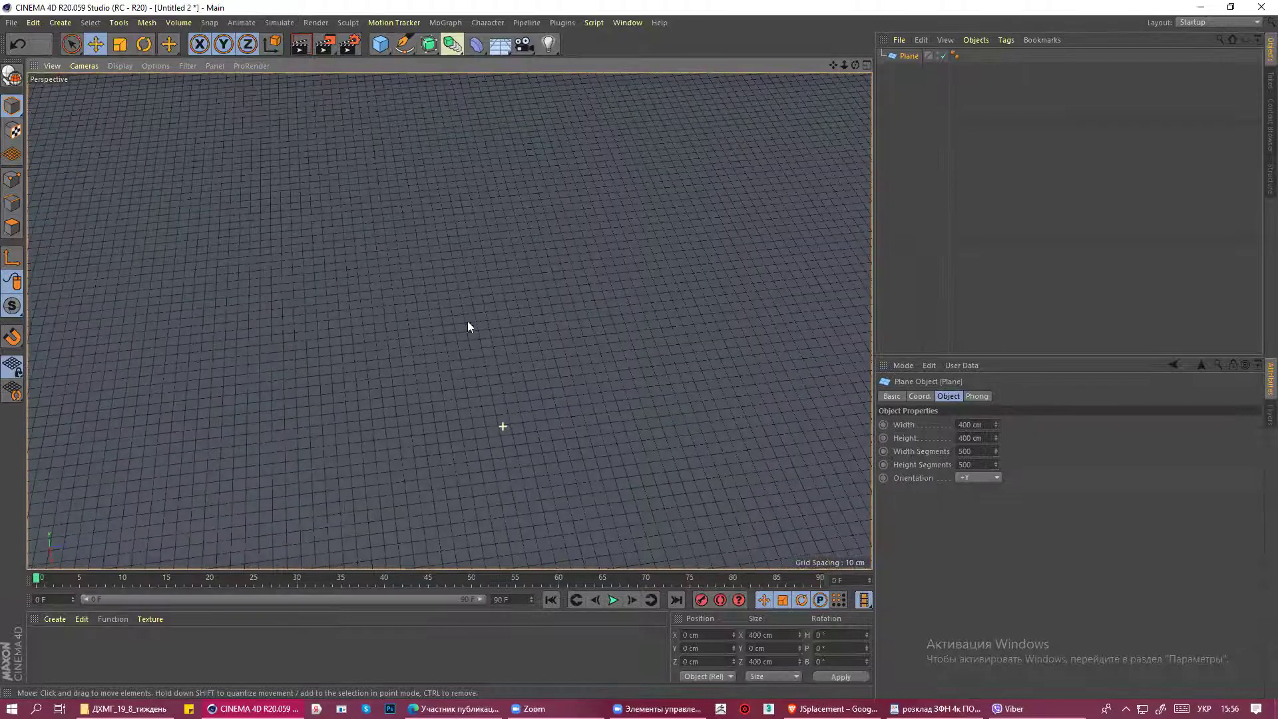
{"action": "scroll", "coordinate": [468, 326], "scroll_direction": "down", "scroll_amount": 5}
{"action": "mouse_move", "coordinate": [501, 481]}
{"action": "left_mouse_down", "text": "alt"}
{"action": "mouse_move", "coordinate": [513, 463]}
{"action": "mouse_move", "coordinate": [560, 451]}
{"action": "mouse_move", "coordinate": [535, 402]}
{"action": "left_mouse_up", "text": "alt"}
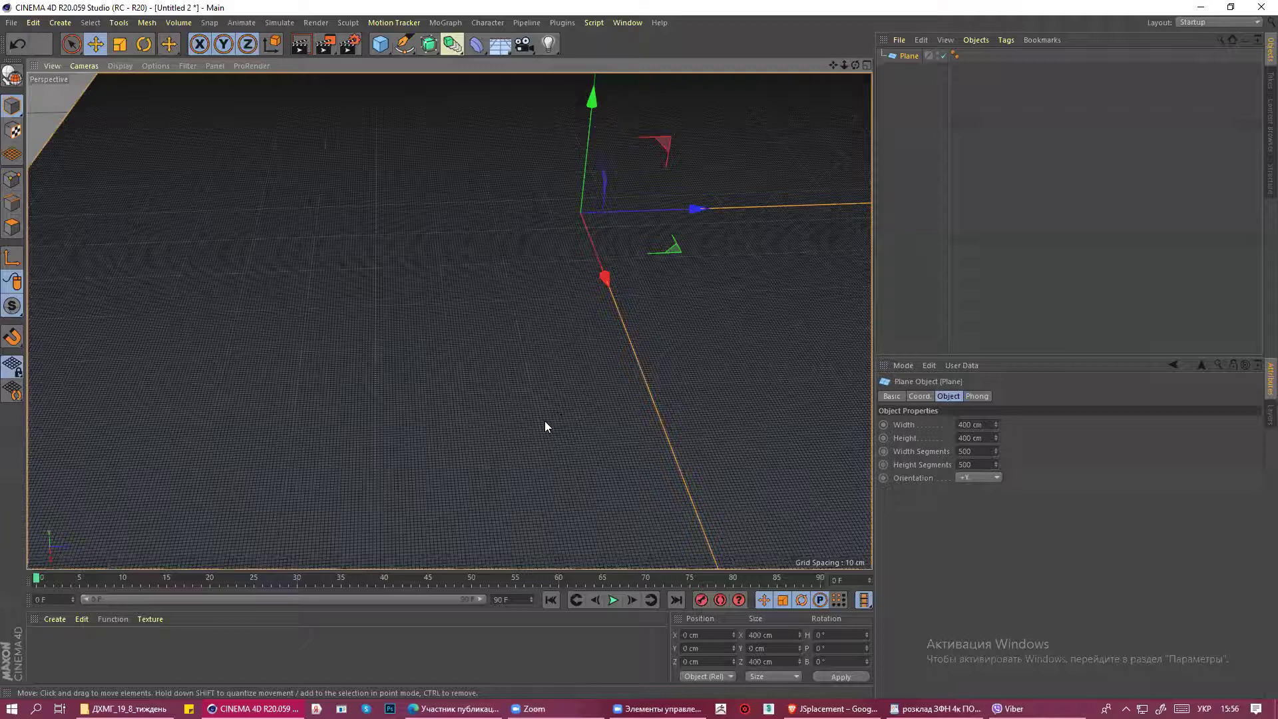
{"action": "left_click_drag", "start_coordinate": [544, 420], "coordinate": [745, 479], "text": "alt"}
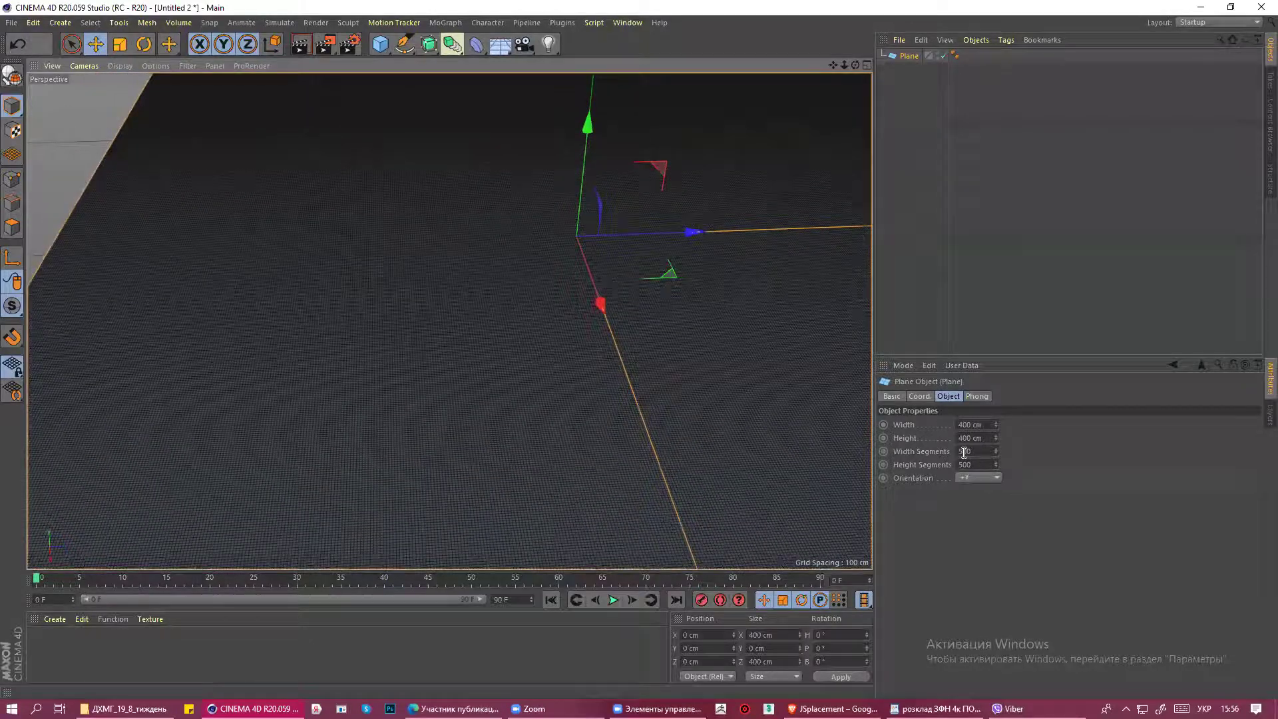
{"action": "mouse_move", "coordinate": [540, 401]}
{"action": "left_mouse_down", "text": "alt"}
{"action": "mouse_move", "coordinate": [643, 456]}
{"action": "mouse_move", "coordinate": [618, 409]}
{"action": "left_mouse_up", "text": "alt"}
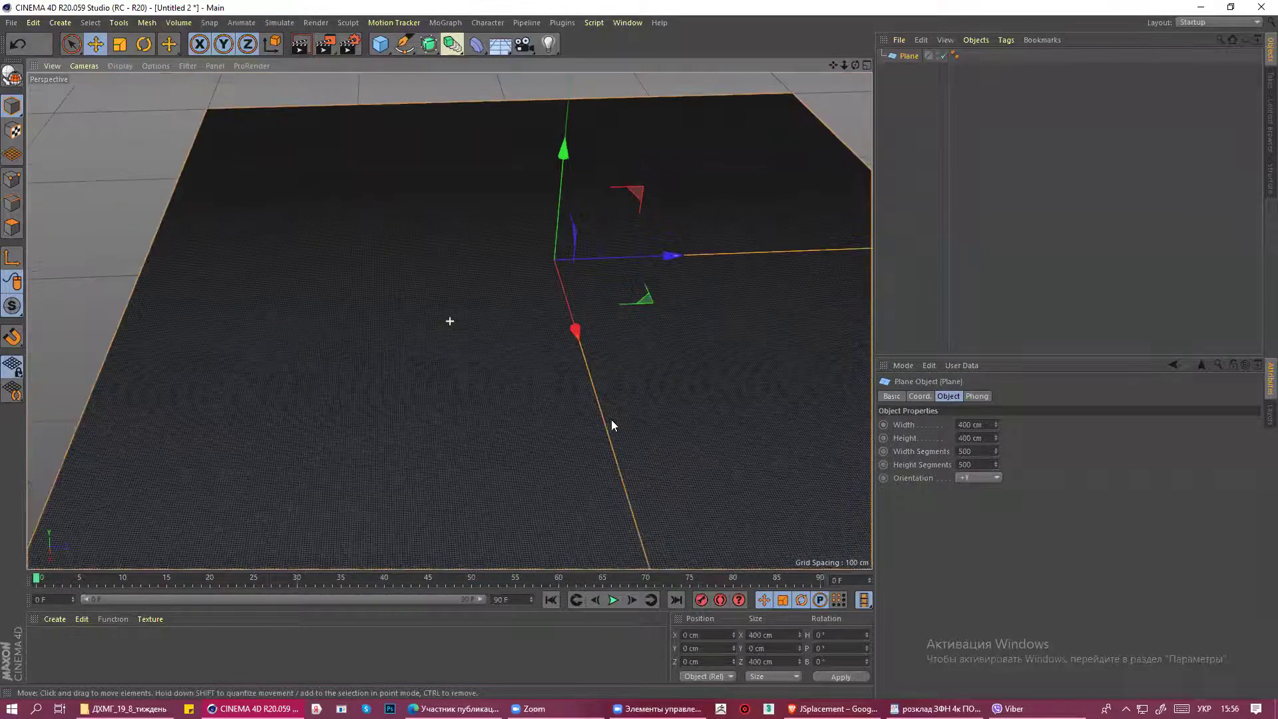
{"action": "scroll", "coordinate": [599, 386], "scroll_direction": "down", "scroll_amount": 2}
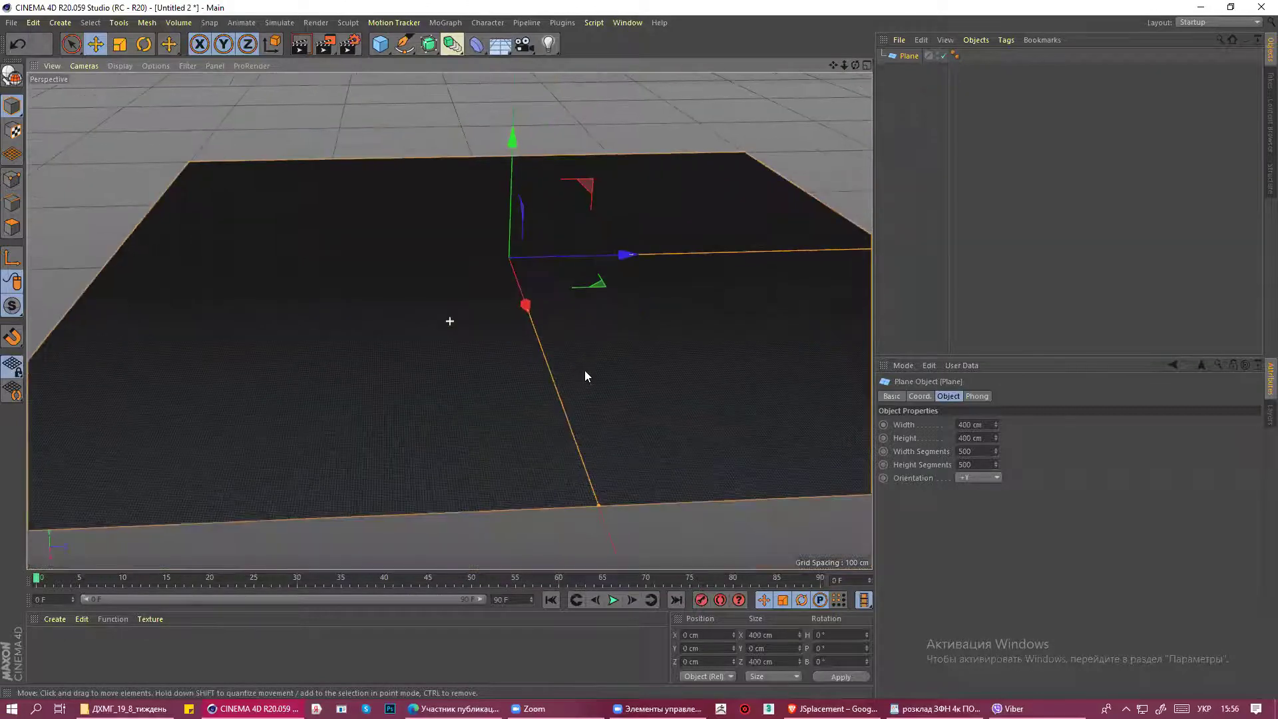
{"action": "scroll", "coordinate": [576, 361], "scroll_direction": "down", "scroll_amount": 3}
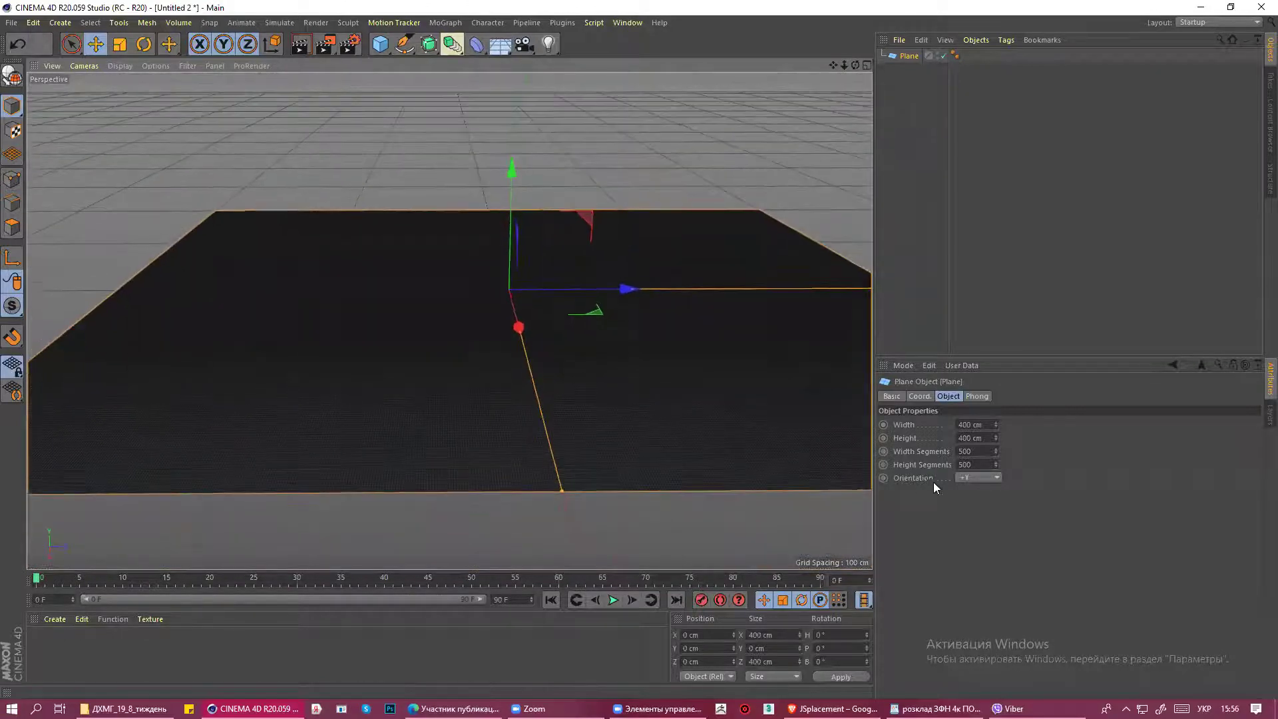
Recheck the plane's segment fields, orbit the view, and bring up the deformer palette.
{"action": "left_click", "coordinate": [973, 452]}
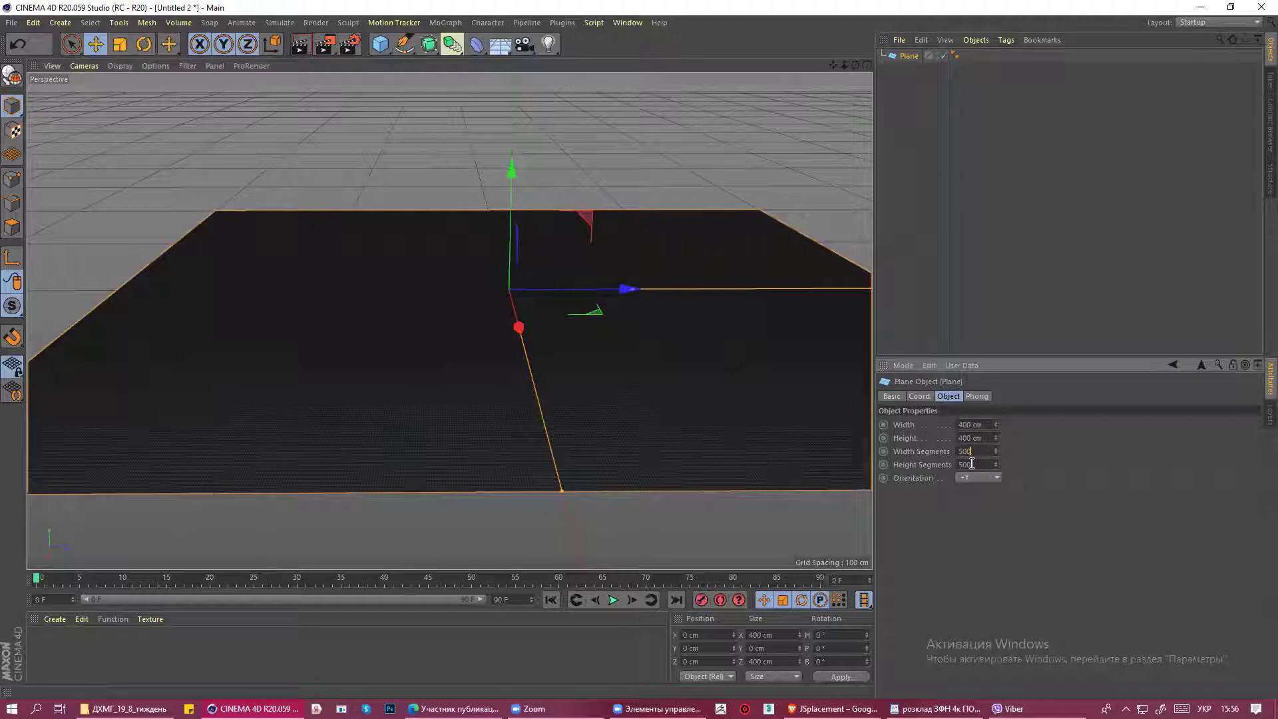
{"action": "key", "text": "Tab"}
{"action": "mouse_move", "coordinate": [717, 334]}
{"action": "left_mouse_down", "text": "alt"}
{"action": "mouse_move", "coordinate": [626, 343]}
{"action": "mouse_move", "coordinate": [694, 300]}
{"action": "left_mouse_up", "text": "alt"}
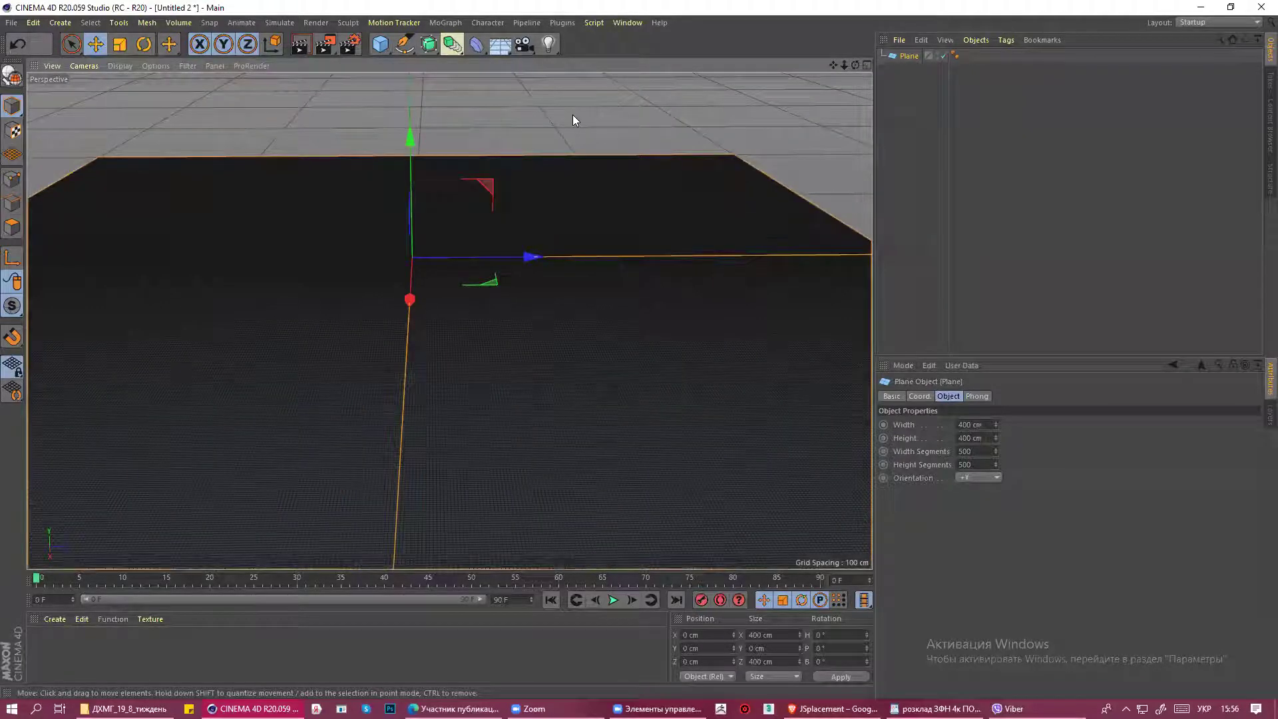
{"action": "left_click", "coordinate": [476, 44]}
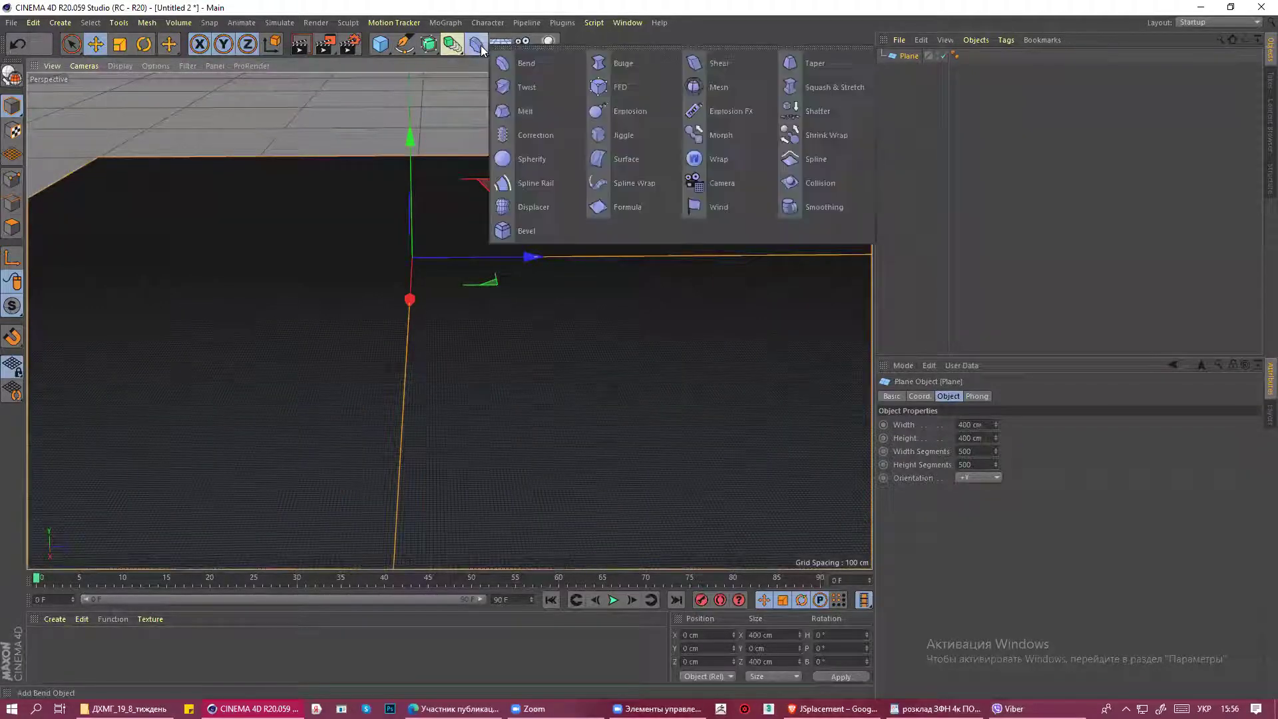
Add a Displacer deformer and orbit and zoom around the plane.
{"action": "left_click", "coordinate": [521, 206]}
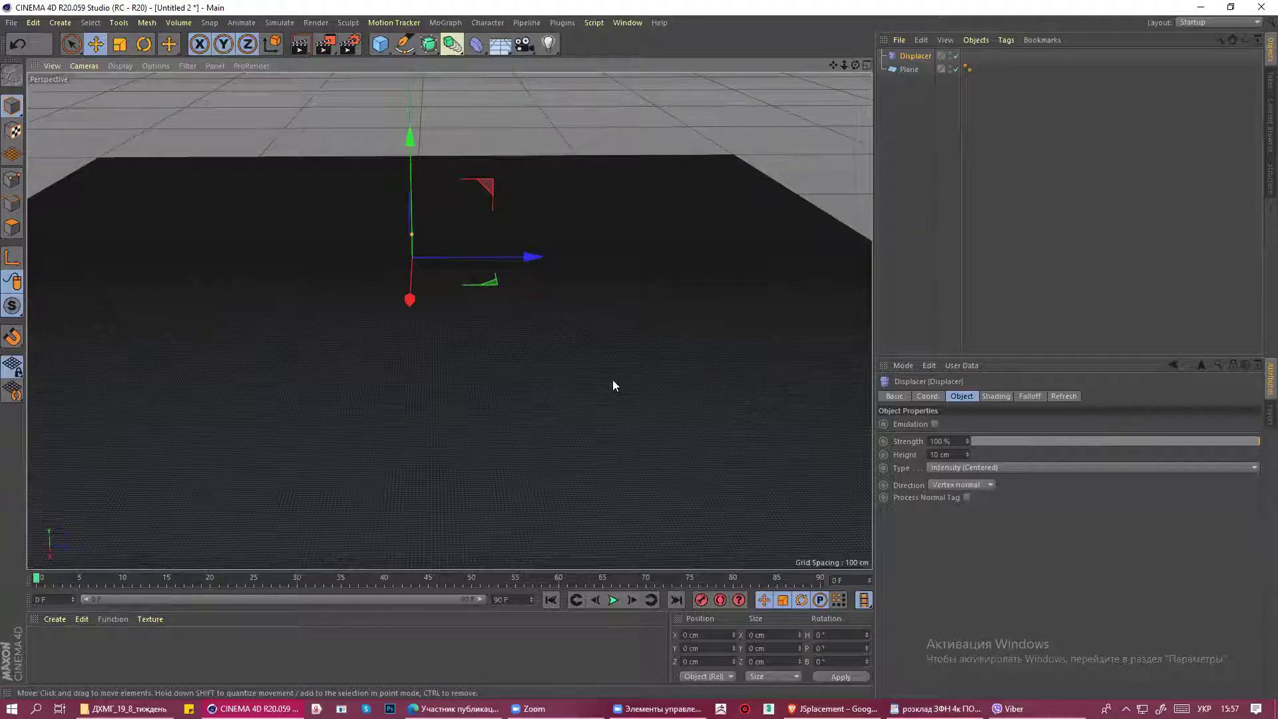
{"action": "mouse_move", "coordinate": [601, 386]}
{"action": "left_mouse_down", "text": "alt"}
{"action": "mouse_move", "coordinate": [591, 377]}
{"action": "mouse_move", "coordinate": [605, 374]}
{"action": "mouse_move", "coordinate": [634, 306]}
{"action": "left_mouse_up", "text": "alt"}
{"action": "scroll", "coordinate": [599, 329], "scroll_direction": "up", "scroll_amount": 3}
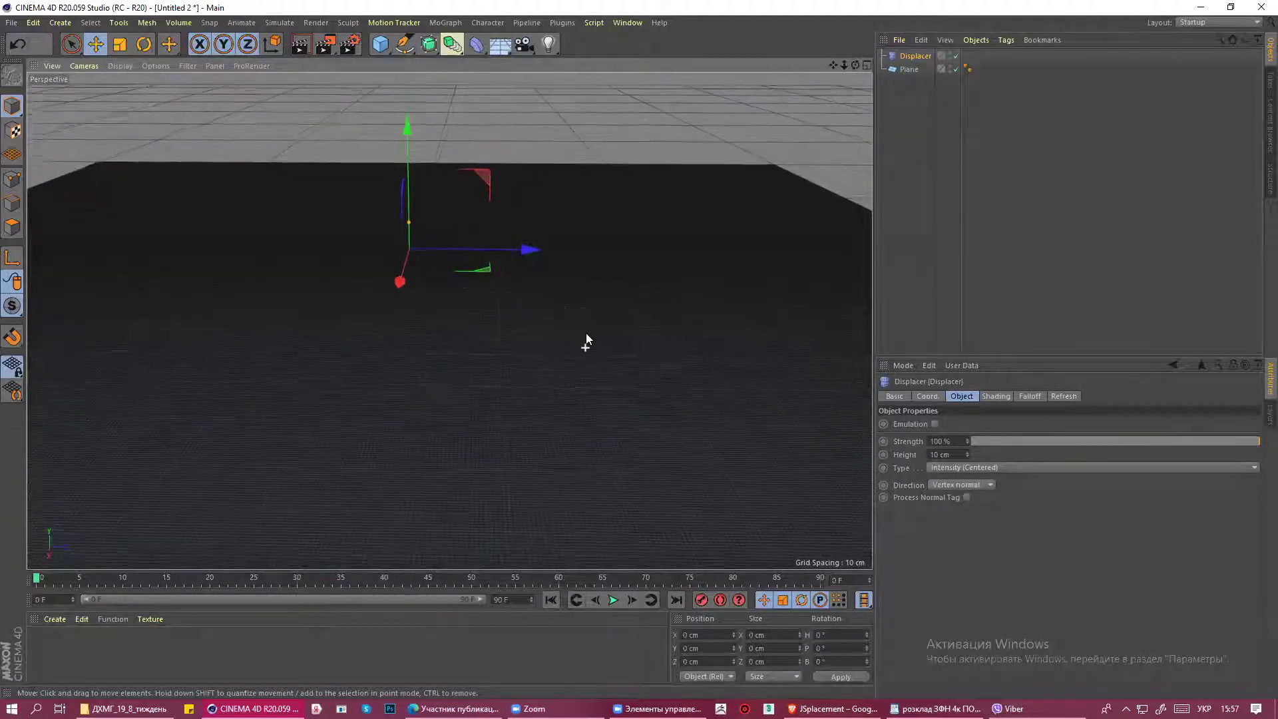
{"action": "scroll", "coordinate": [593, 326], "scroll_direction": "up", "scroll_amount": 2}
{"action": "scroll", "coordinate": [595, 333], "scroll_direction": "up", "scroll_amount": 2}
{"action": "mouse_move", "coordinate": [594, 326]}
{"action": "left_mouse_down", "text": "alt"}
{"action": "mouse_move", "coordinate": [597, 307]}
{"action": "mouse_move", "coordinate": [570, 302]}
{"action": "mouse_move", "coordinate": [569, 283]}
{"action": "mouse_move", "coordinate": [654, 277]}
{"action": "mouse_move", "coordinate": [658, 263]}
{"action": "mouse_move", "coordinate": [624, 266]}
{"action": "mouse_move", "coordinate": [620, 315]}
{"action": "mouse_move", "coordinate": [604, 316]}
{"action": "left_mouse_up", "text": "alt"}
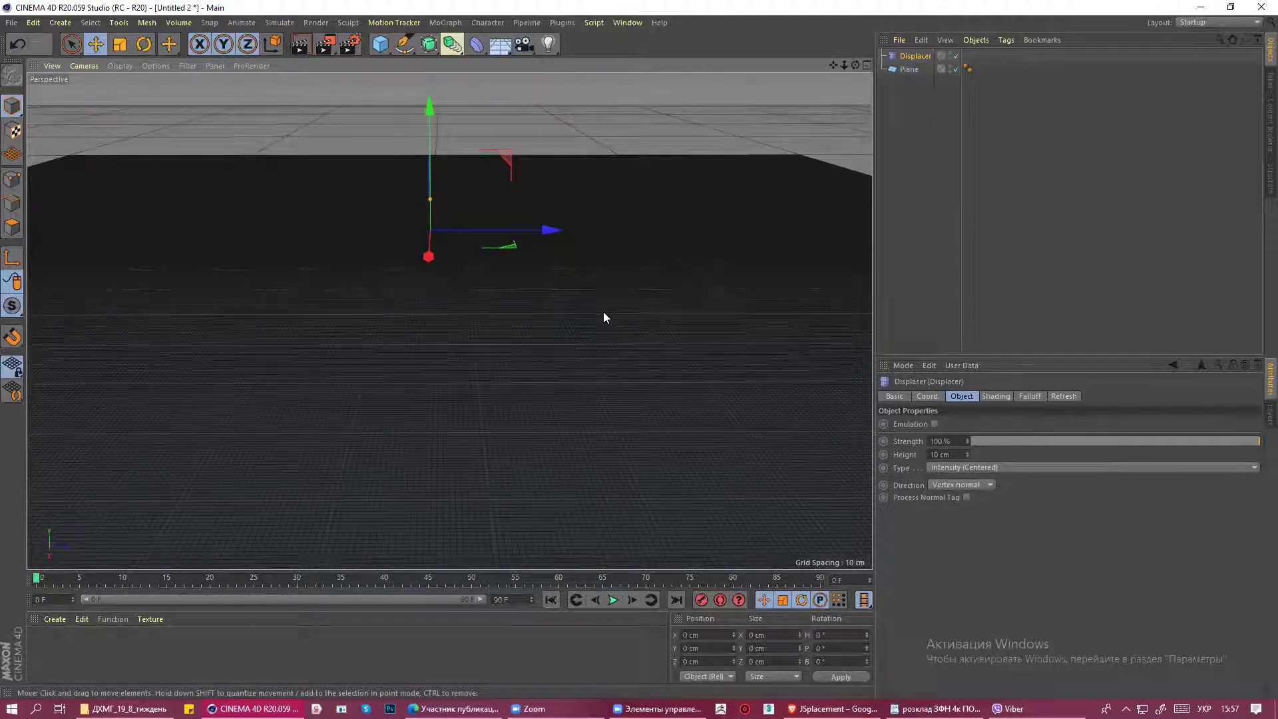
Select the Plane and move the view close over its surface.
{"action": "left_click", "coordinate": [908, 69]}
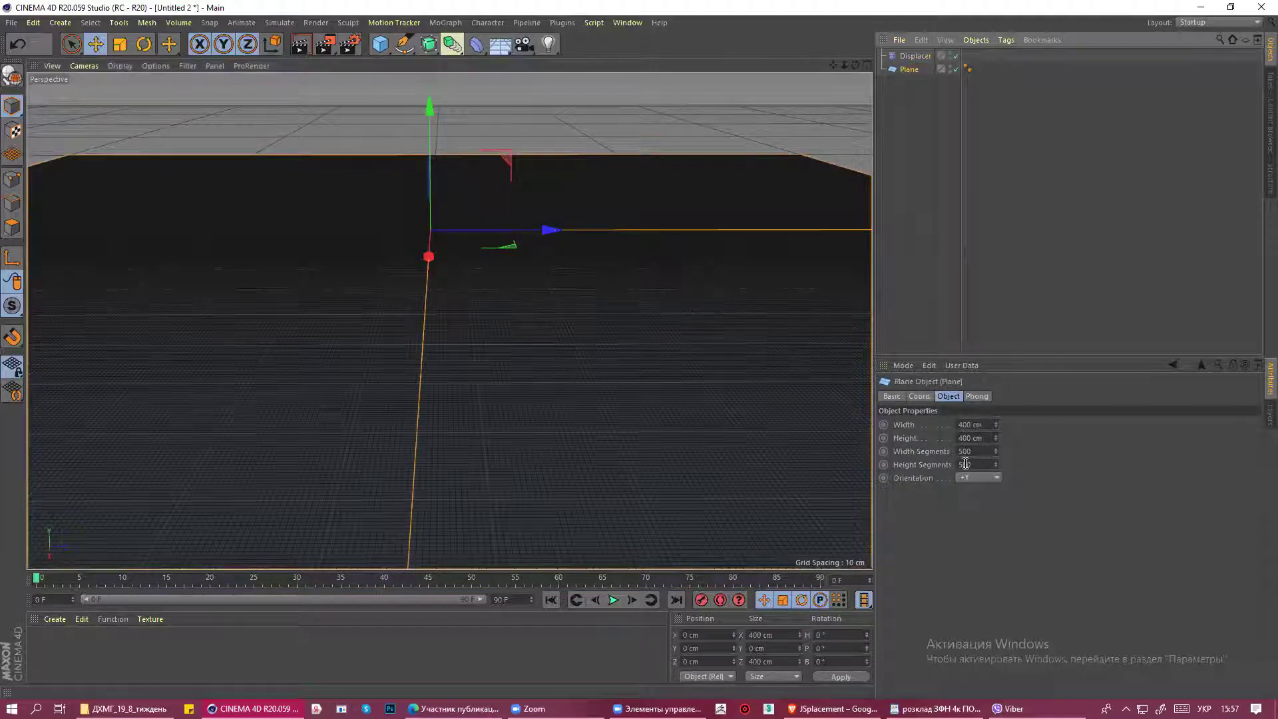
{"action": "left_click_drag", "start_coordinate": [518, 398], "coordinate": [525, 372], "text": "alt"}
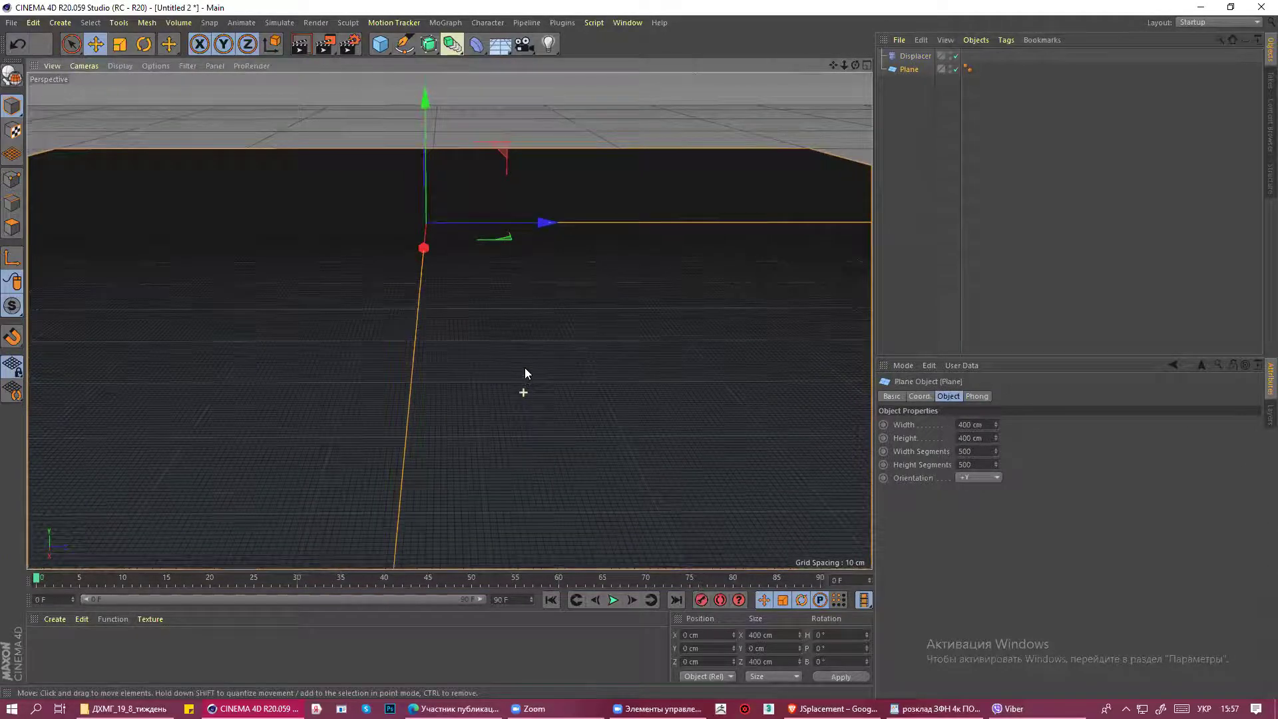
{"action": "left_click_drag", "start_coordinate": [563, 202], "coordinate": [541, 141], "text": "alt"}
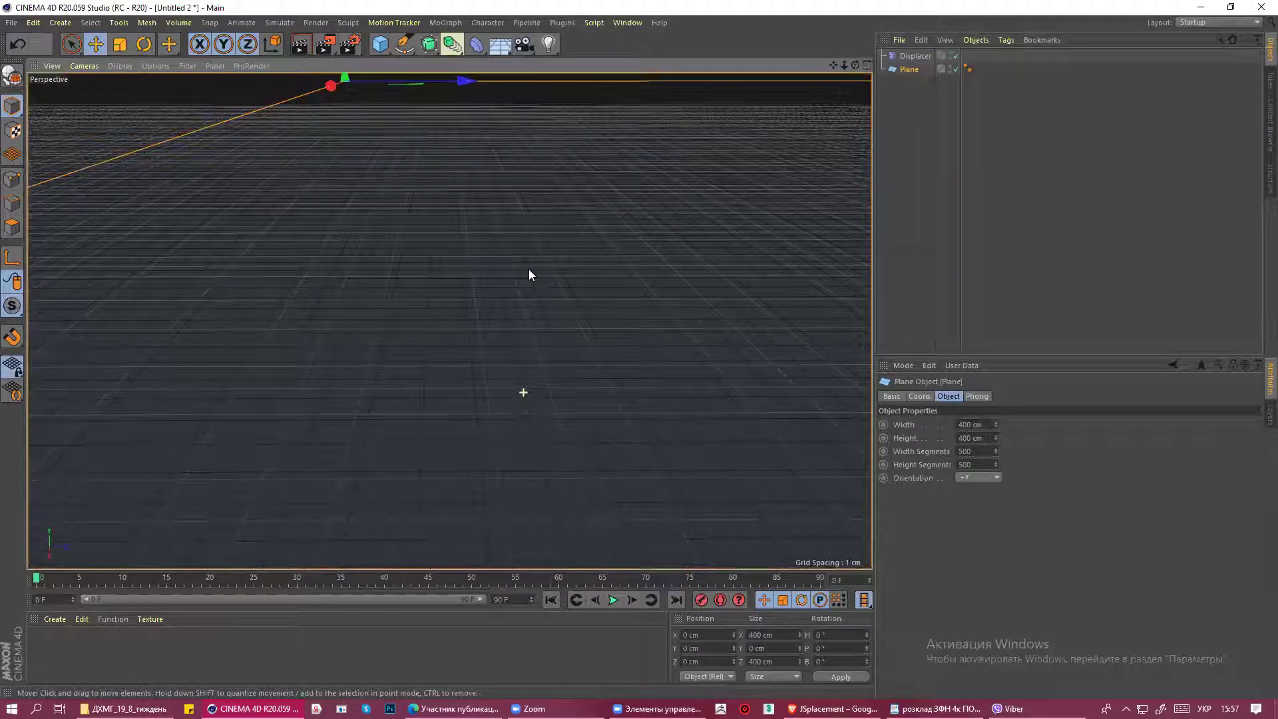
{"action": "scroll", "coordinate": [328, 381], "scroll_direction": "down", "scroll_amount": 2}
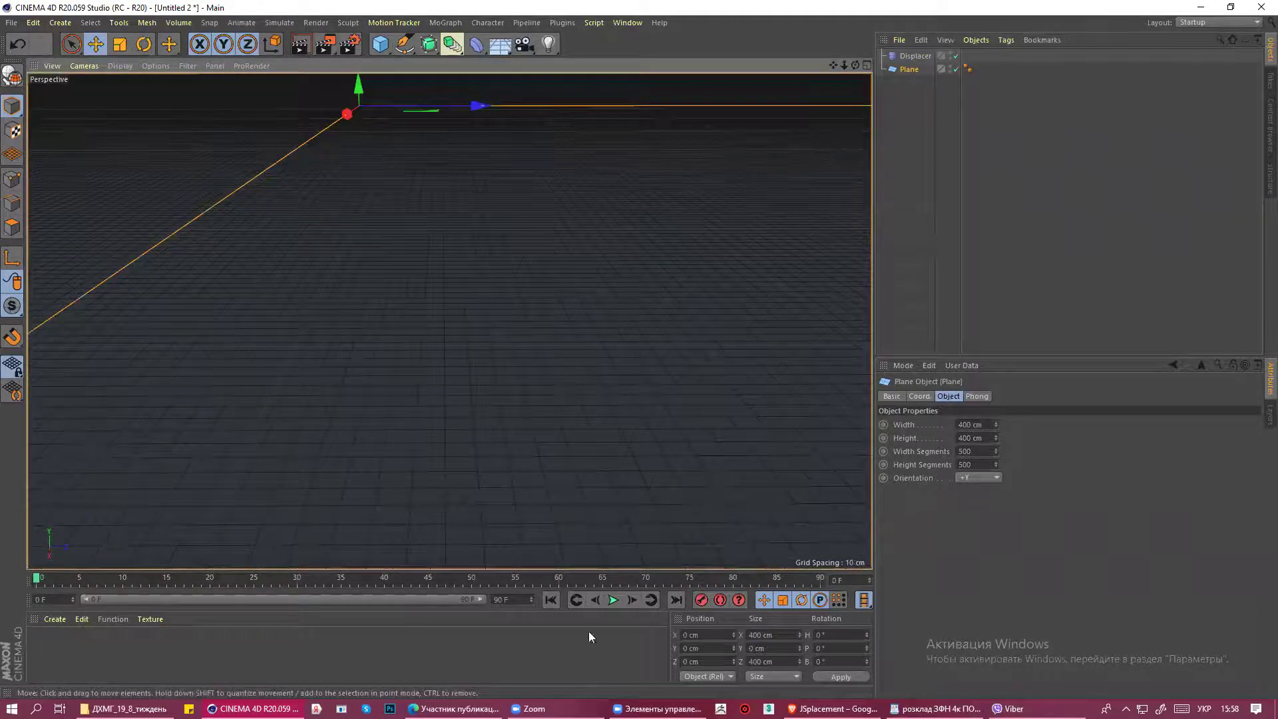
{"action": "scroll", "coordinate": [551, 418], "scroll_direction": "down", "scroll_amount": 1}
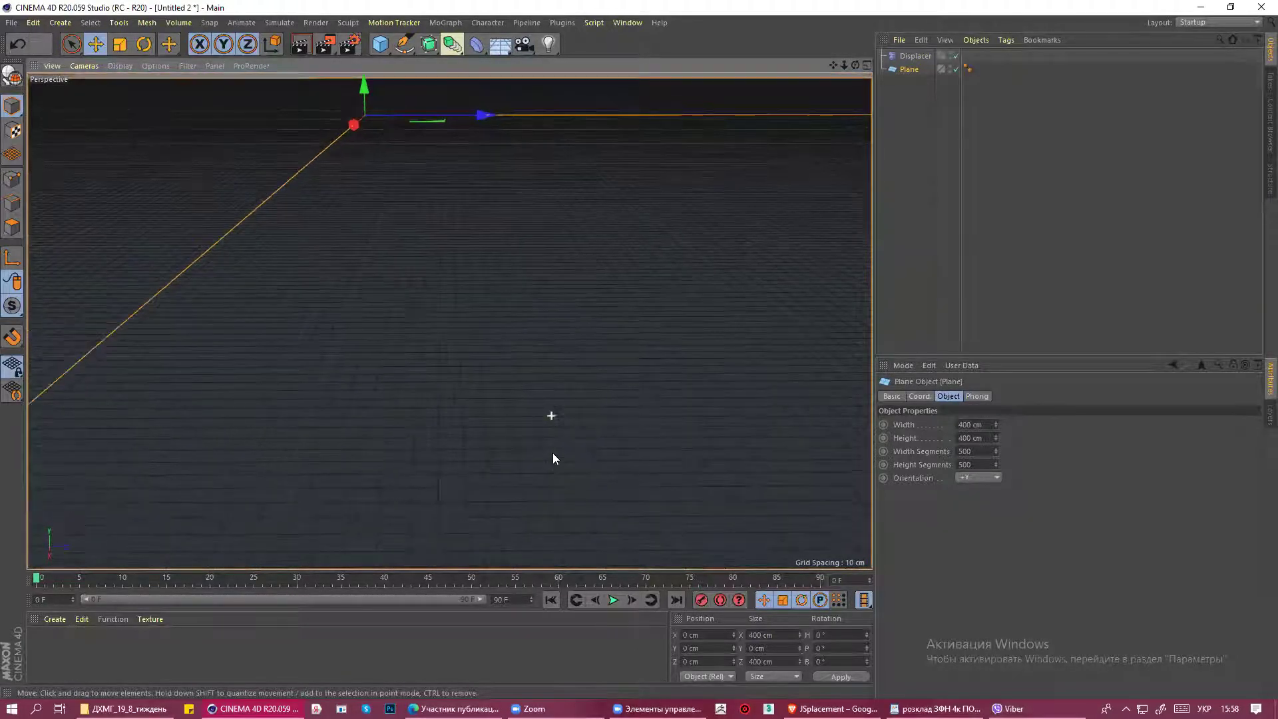
{"action": "scroll", "coordinate": [592, 516], "scroll_direction": "down", "scroll_amount": 2}
{"action": "scroll", "coordinate": [618, 493], "scroll_direction": "down", "scroll_amount": 1}
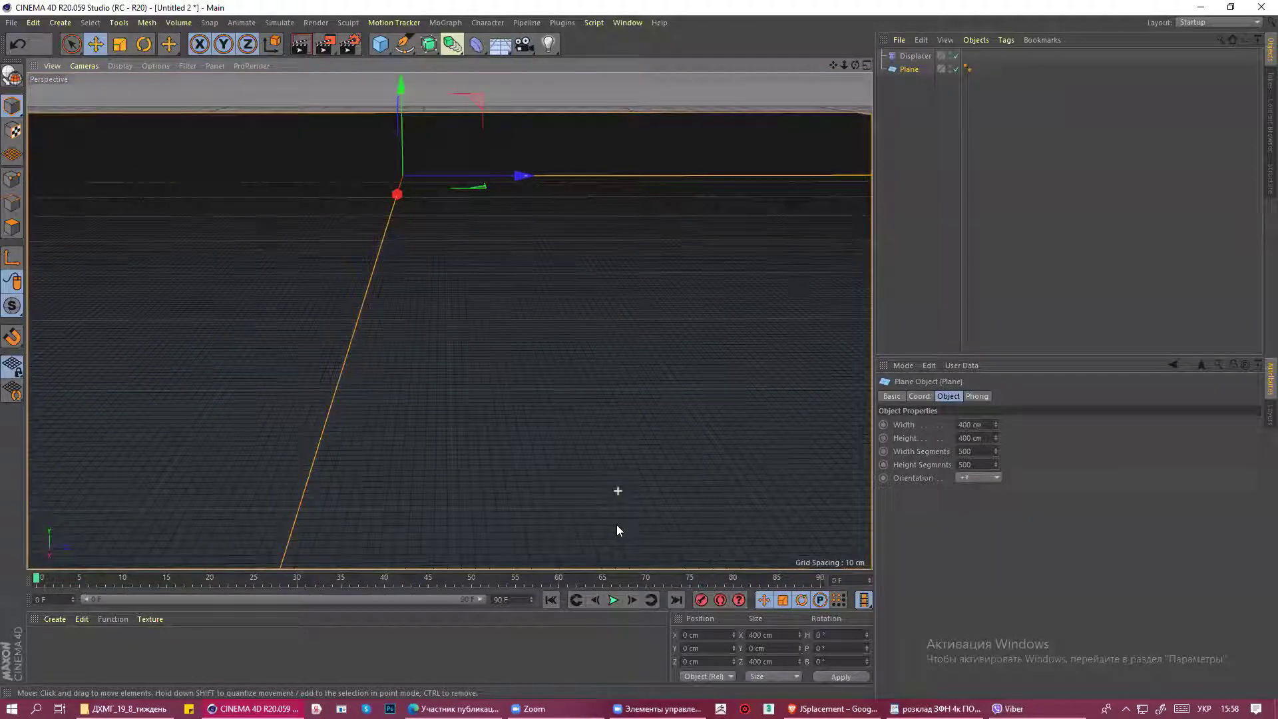
{"action": "scroll", "coordinate": [636, 460], "scroll_direction": "down", "scroll_amount": 1}
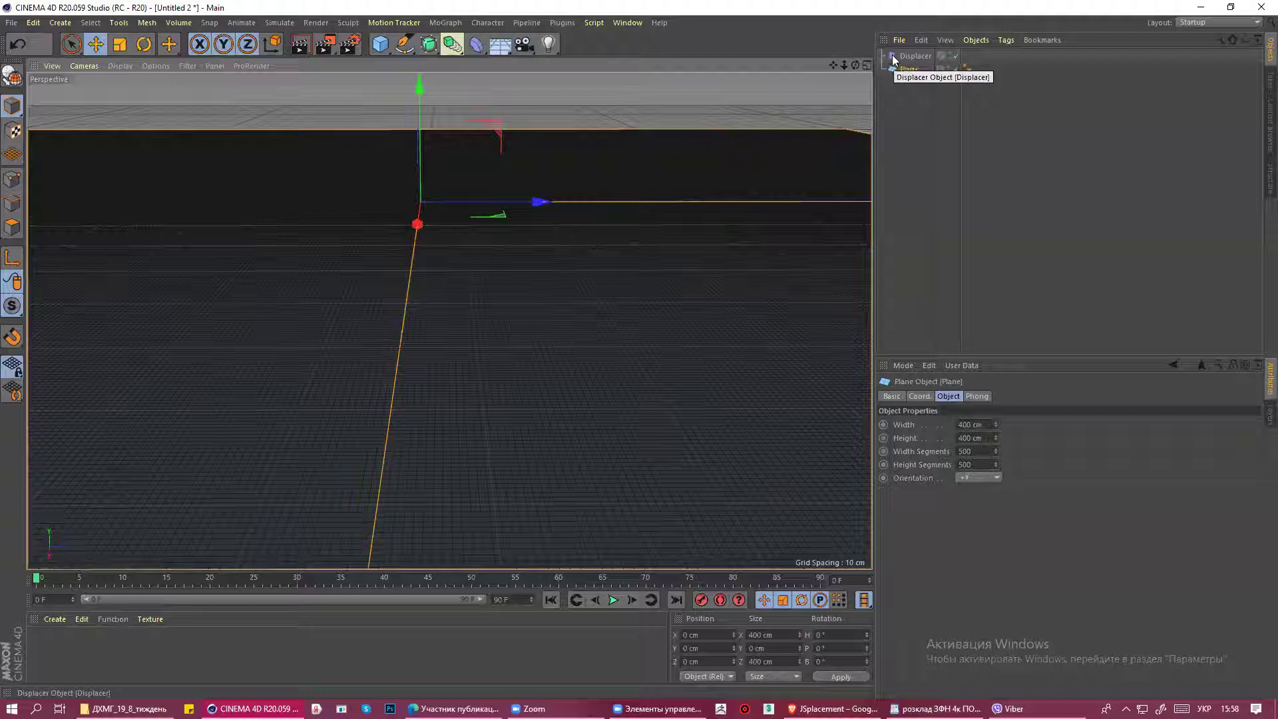
Parent the Displacer under the Plane and bring up its Shading tab's shader list.
{"action": "left_click_drag", "start_coordinate": [892, 56], "coordinate": [896, 71]}
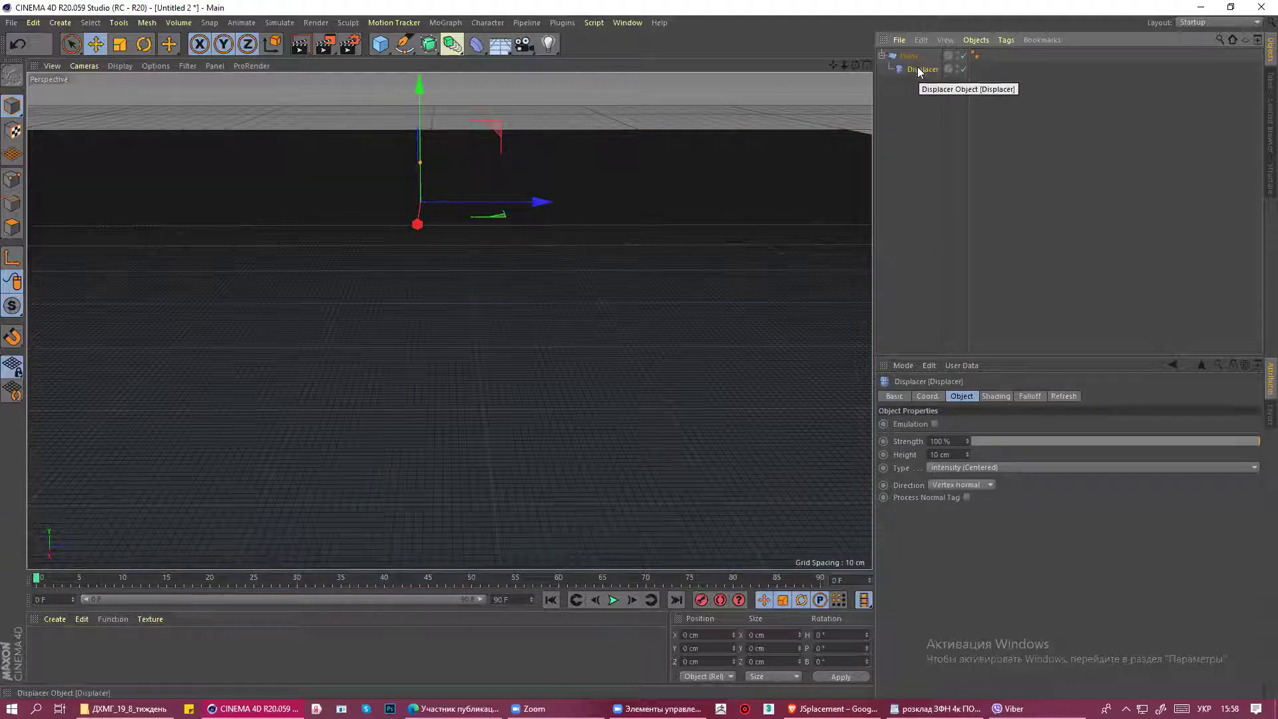
{"action": "left_click", "coordinate": [995, 396]}
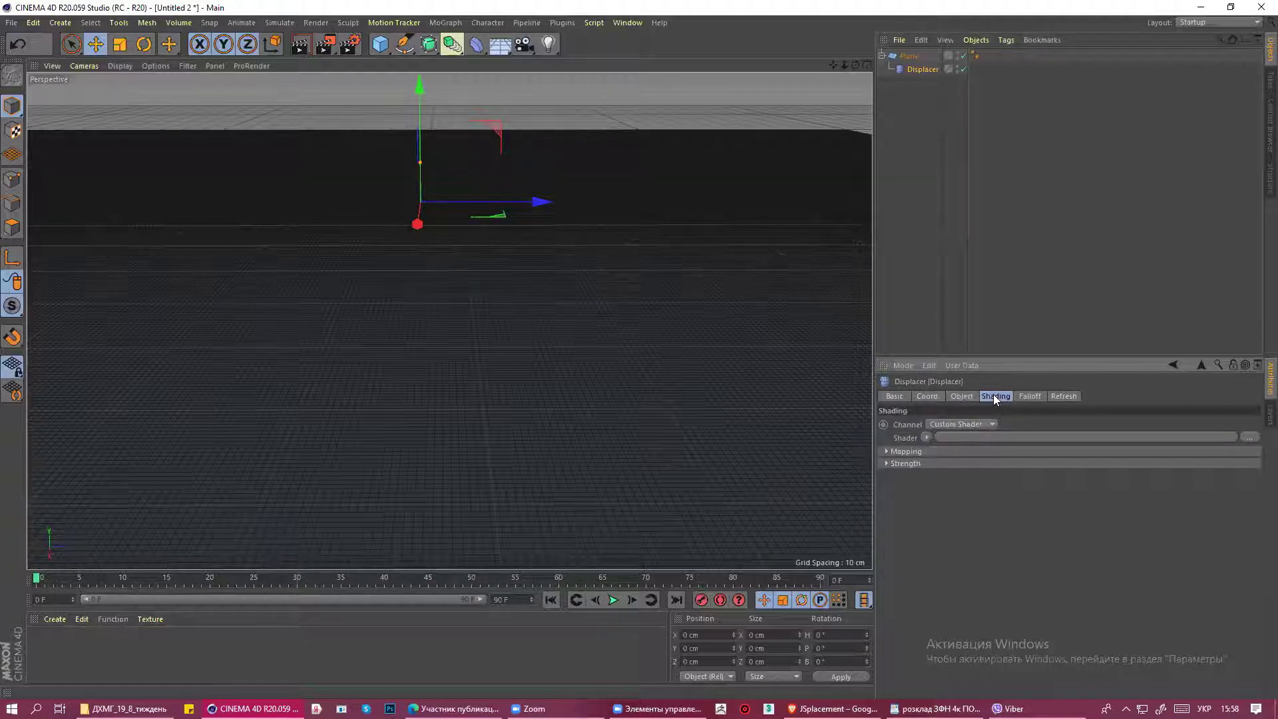
{"action": "left_click", "coordinate": [926, 438]}
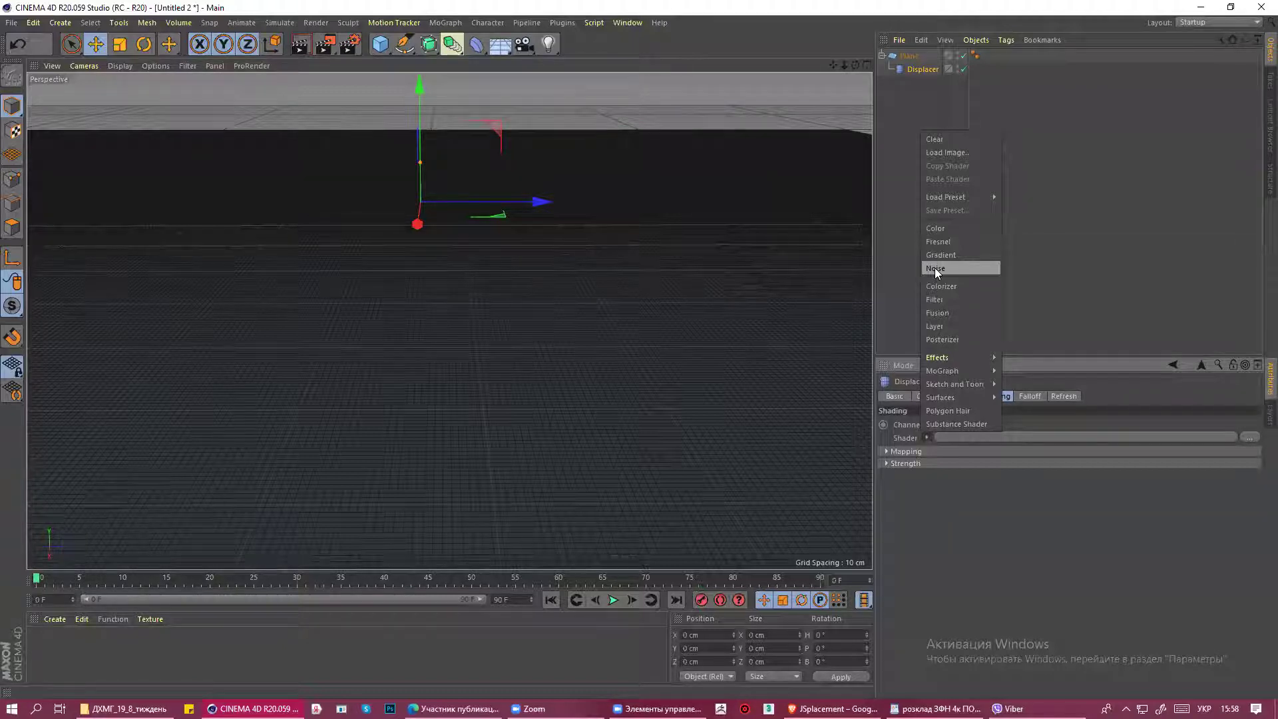
Use Noise as the Displacer's shader, open its settings, and orbit over the wavy terrain.
{"action": "left_click", "coordinate": [935, 269]}
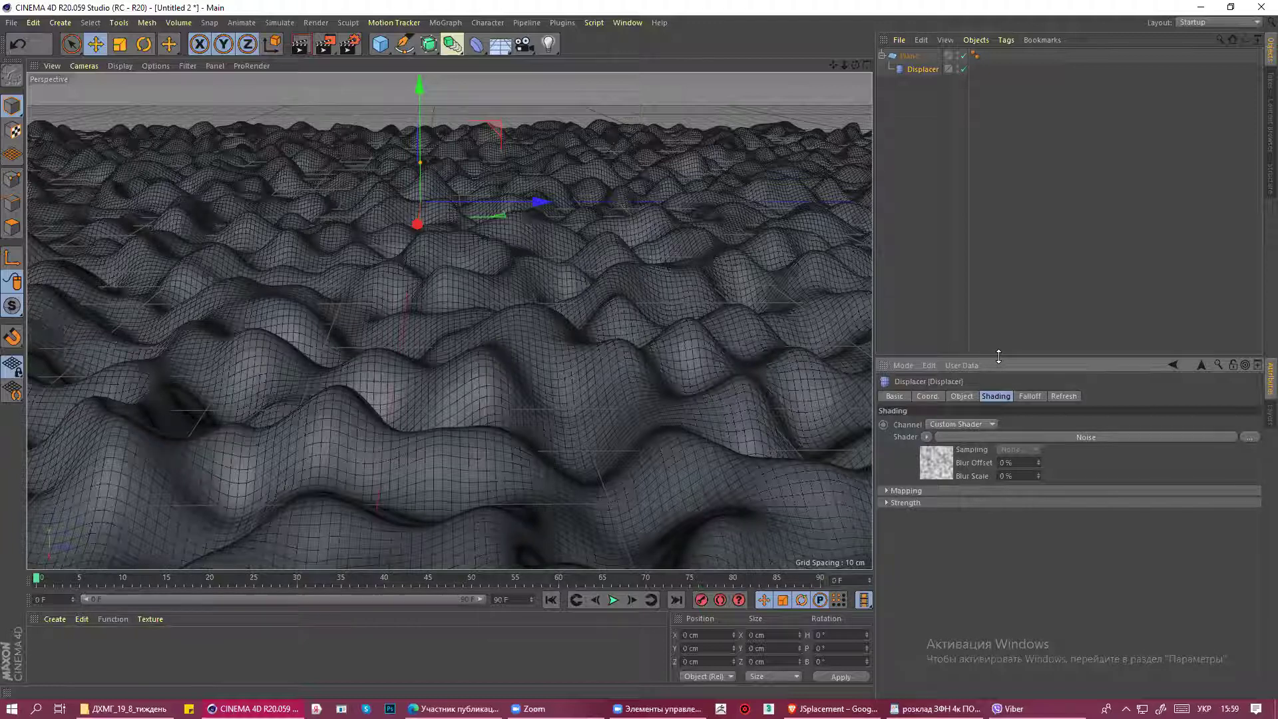
{"action": "left_click_drag", "start_coordinate": [1000, 357], "coordinate": [1000, 170]}
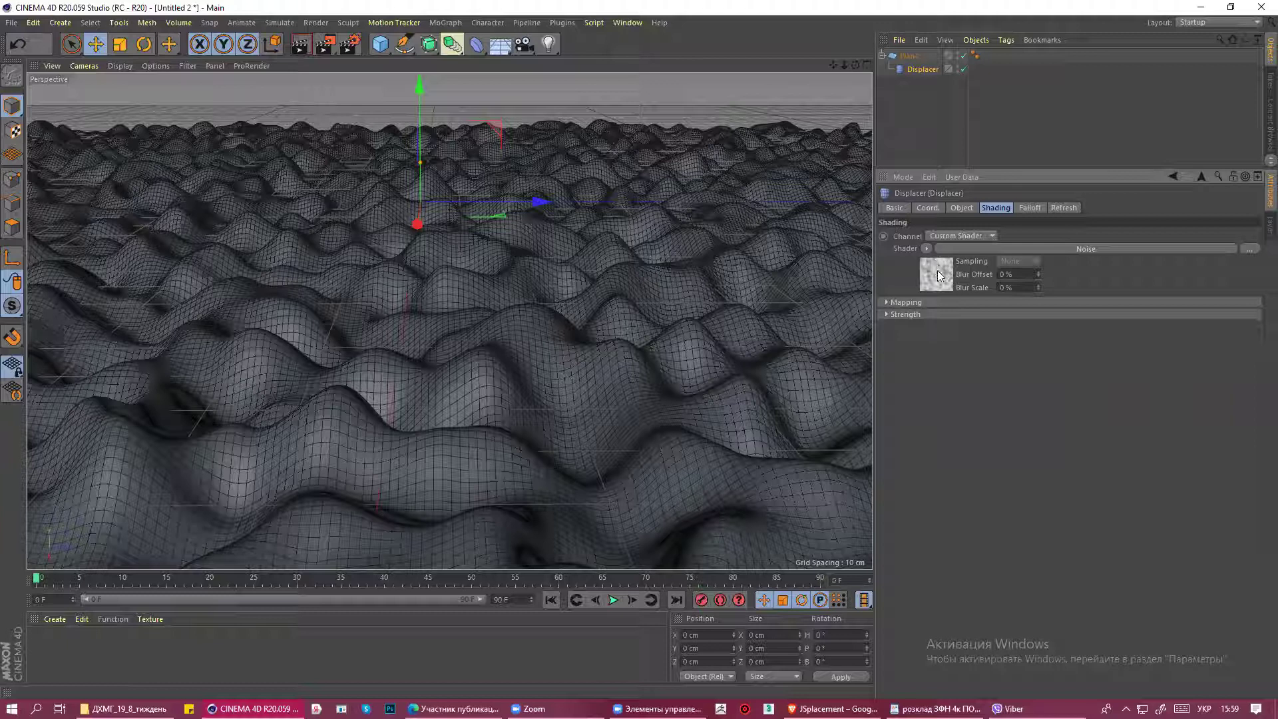
{"action": "left_click", "coordinate": [940, 273]}
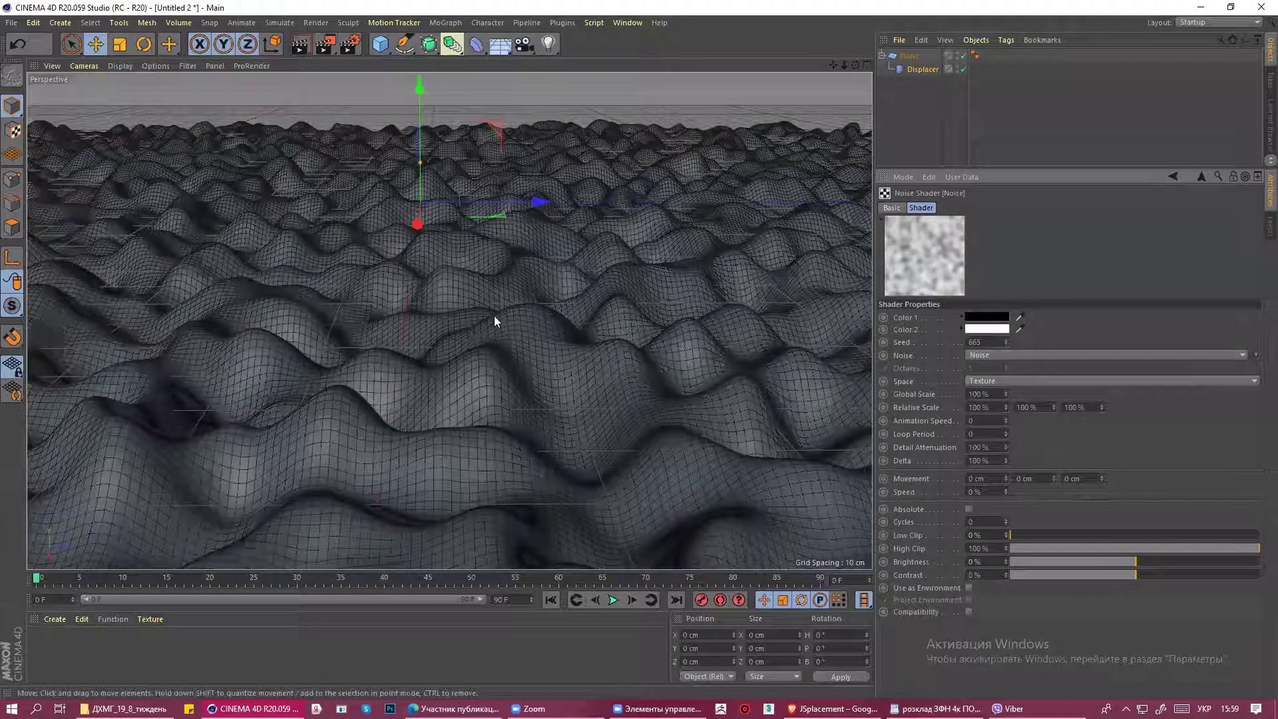
{"action": "left_click_drag", "start_coordinate": [589, 265], "coordinate": [587, 303], "text": "alt"}
{"action": "mouse_move", "coordinate": [602, 382]}
{"action": "left_mouse_down", "text": "alt"}
{"action": "mouse_move", "coordinate": [593, 228]}
{"action": "mouse_move", "coordinate": [585, 298]}
{"action": "mouse_move", "coordinate": [590, 277]}
{"action": "left_mouse_up", "text": "alt"}
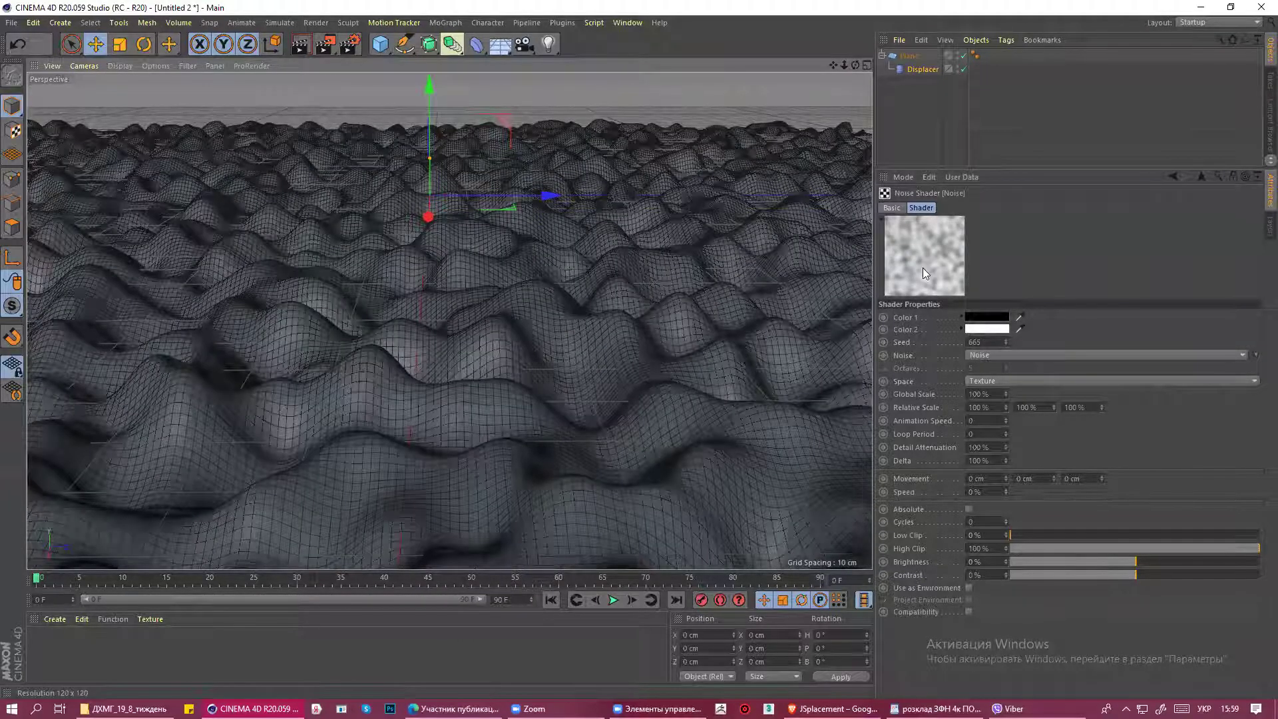
{"action": "left_click_drag", "start_coordinate": [591, 269], "coordinate": [581, 253], "text": "alt"}
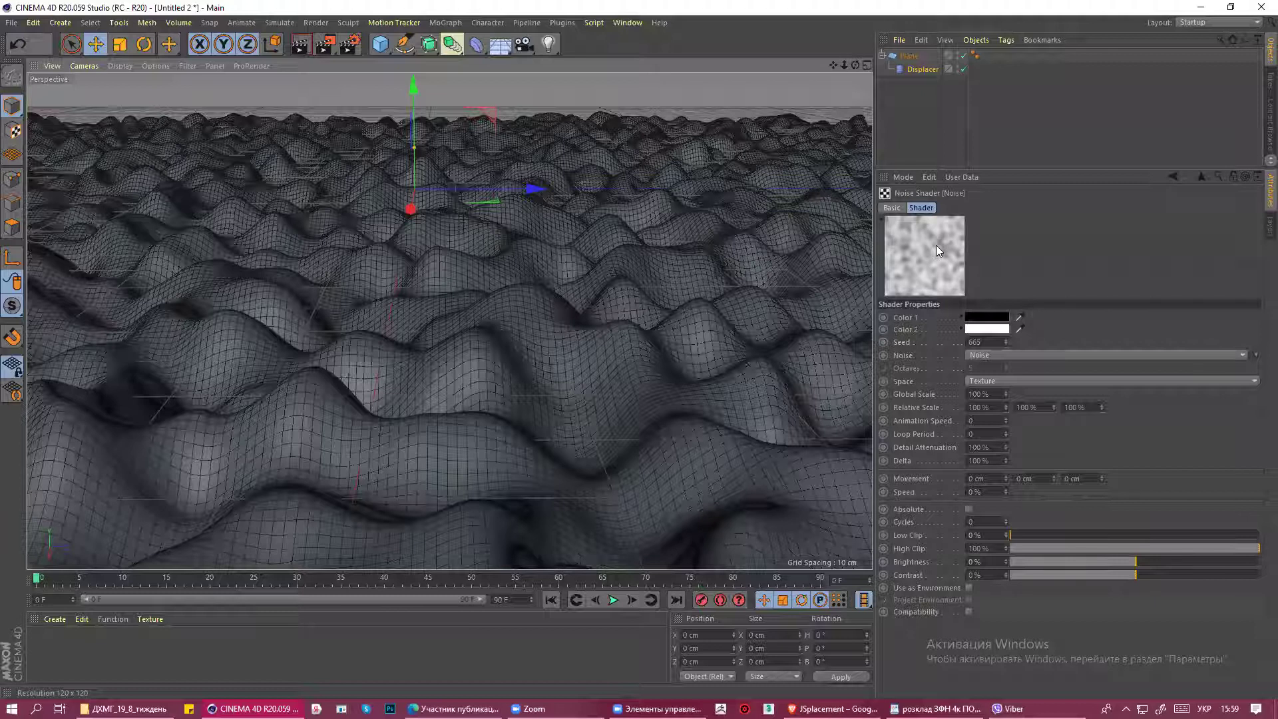
{"action": "left_click", "coordinate": [1011, 355]}
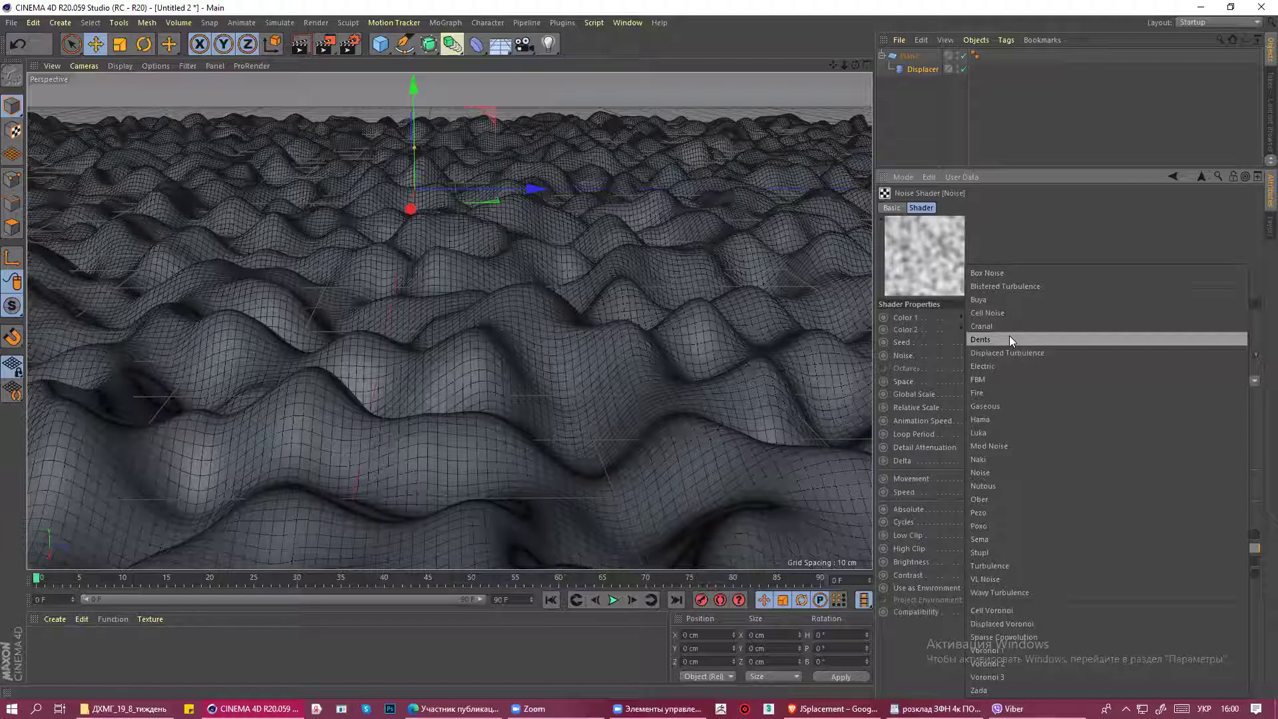
Try the Fire noise type, then Ober, on the displaced plane.
{"action": "left_click", "coordinate": [977, 392]}
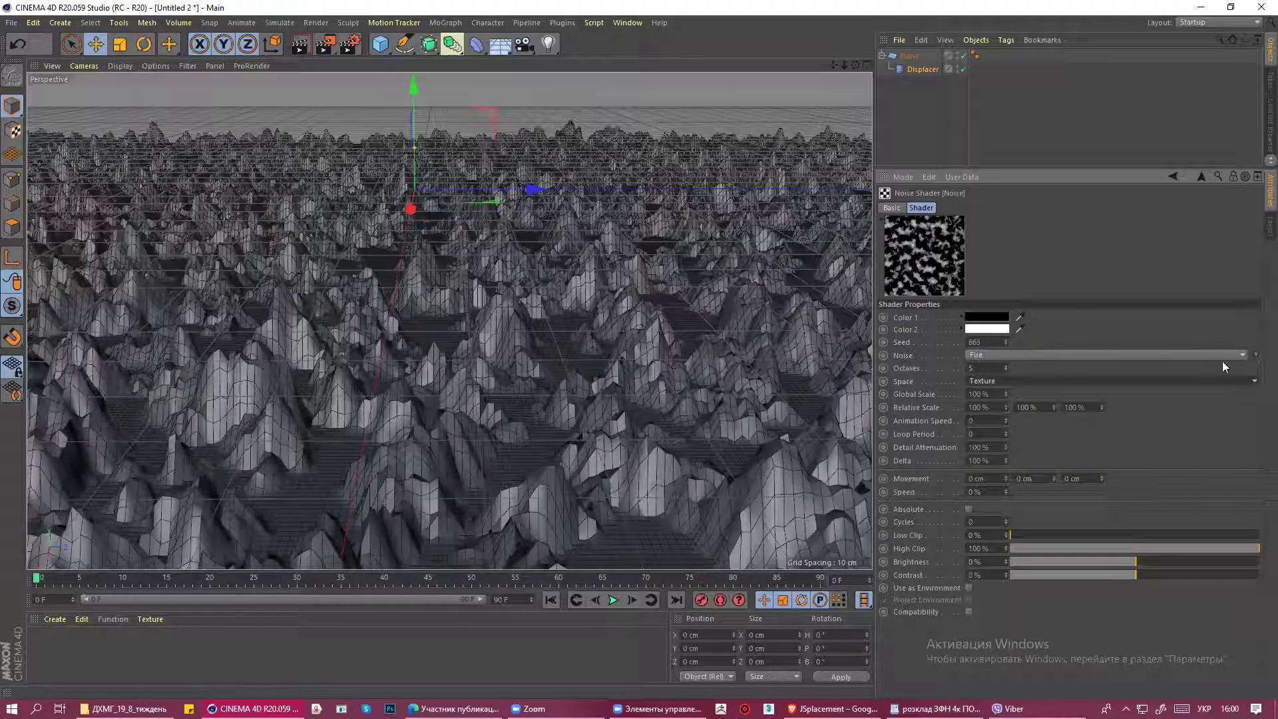
{"action": "left_click", "coordinate": [1242, 355]}
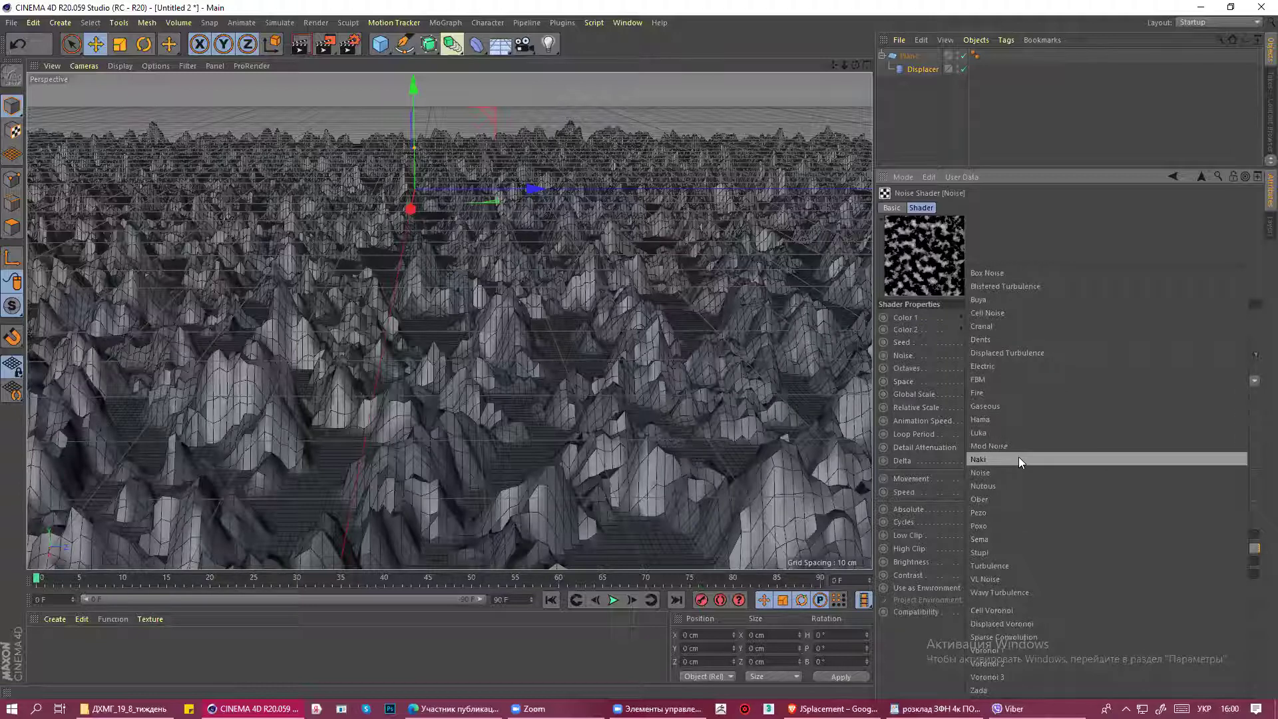
{"action": "left_click", "coordinate": [985, 500]}
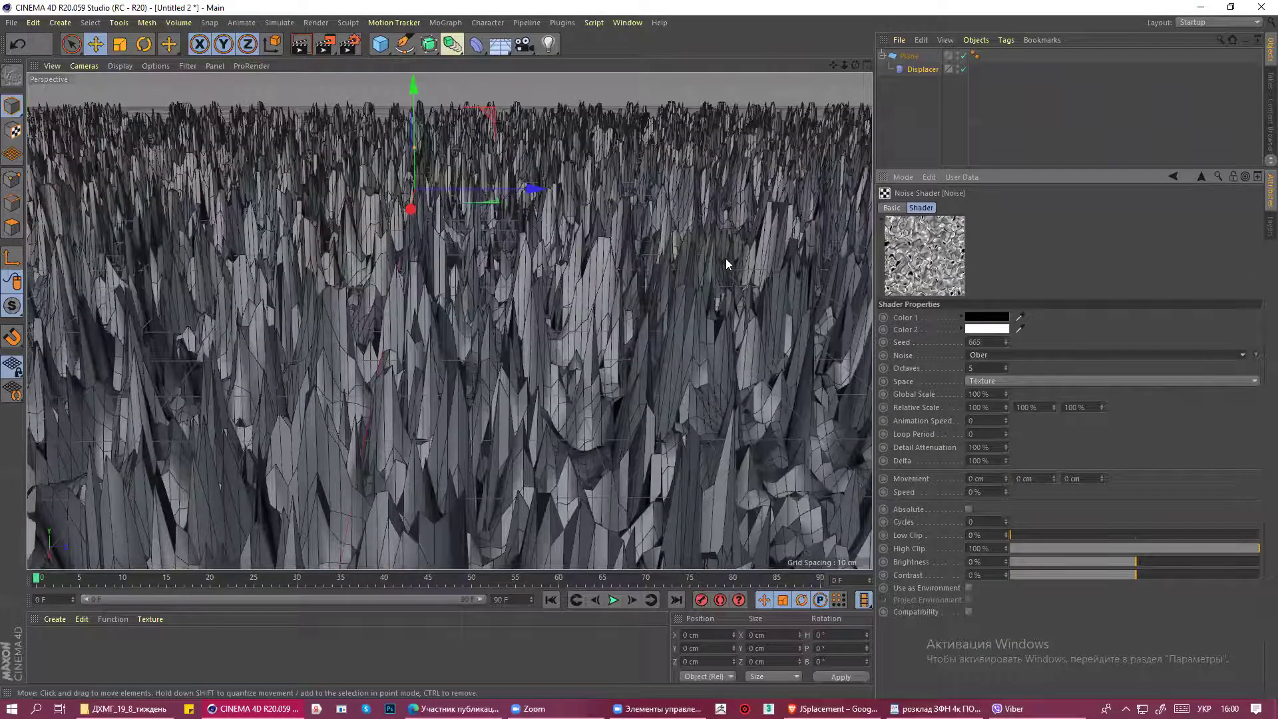
{"action": "mouse_move", "coordinate": [724, 260]}
{"action": "left_mouse_down", "text": "alt"}
{"action": "mouse_move", "coordinate": [767, 340]}
{"action": "mouse_move", "coordinate": [788, 285]}
{"action": "mouse_move", "coordinate": [703, 298]}
{"action": "mouse_move", "coordinate": [656, 267]}
{"action": "mouse_move", "coordinate": [673, 274]}
{"action": "left_mouse_up", "text": "alt"}
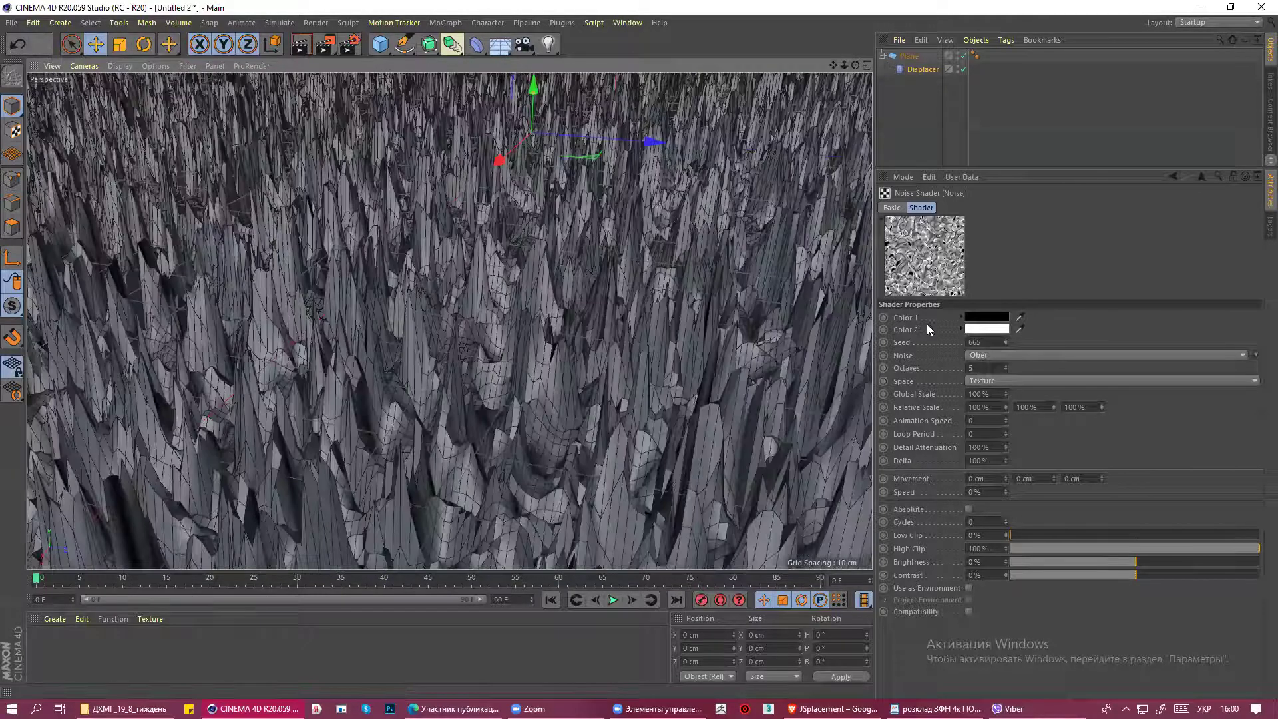
Switch the noise type to Luka and orbit and zoom around the resulting spikes.
{"action": "left_click", "coordinate": [1007, 354]}
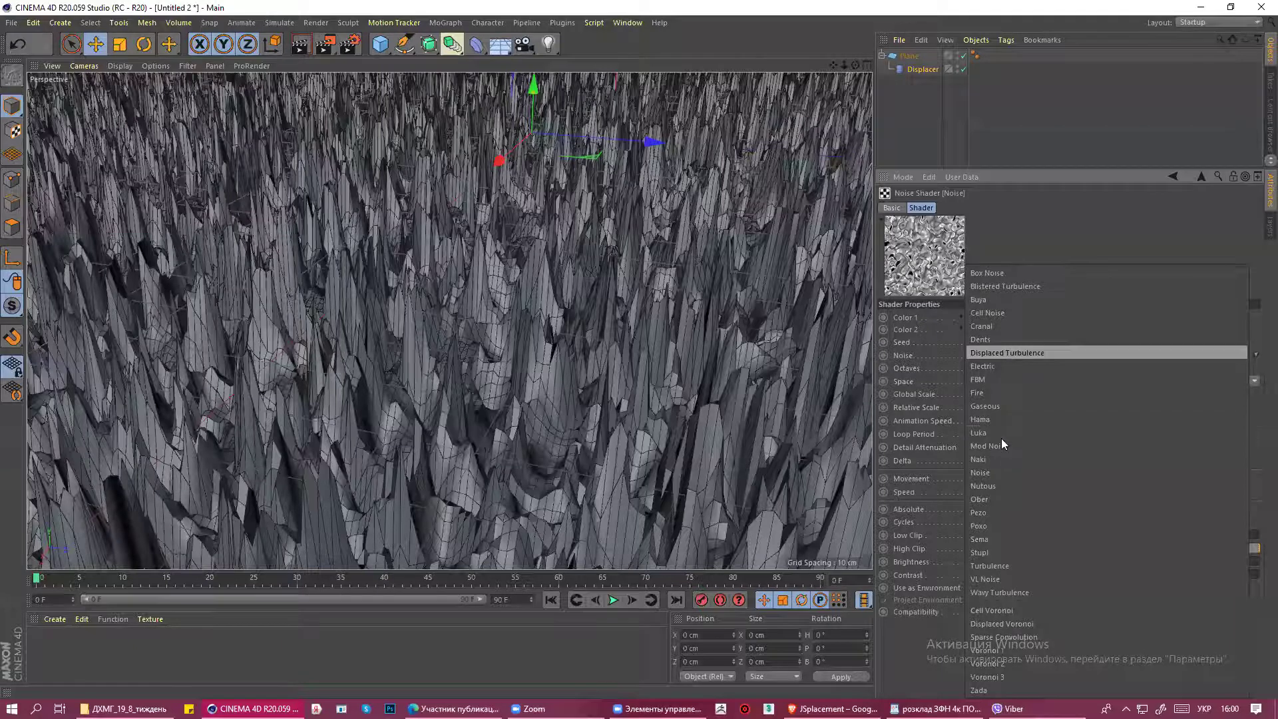
{"action": "left_click", "coordinate": [997, 431]}
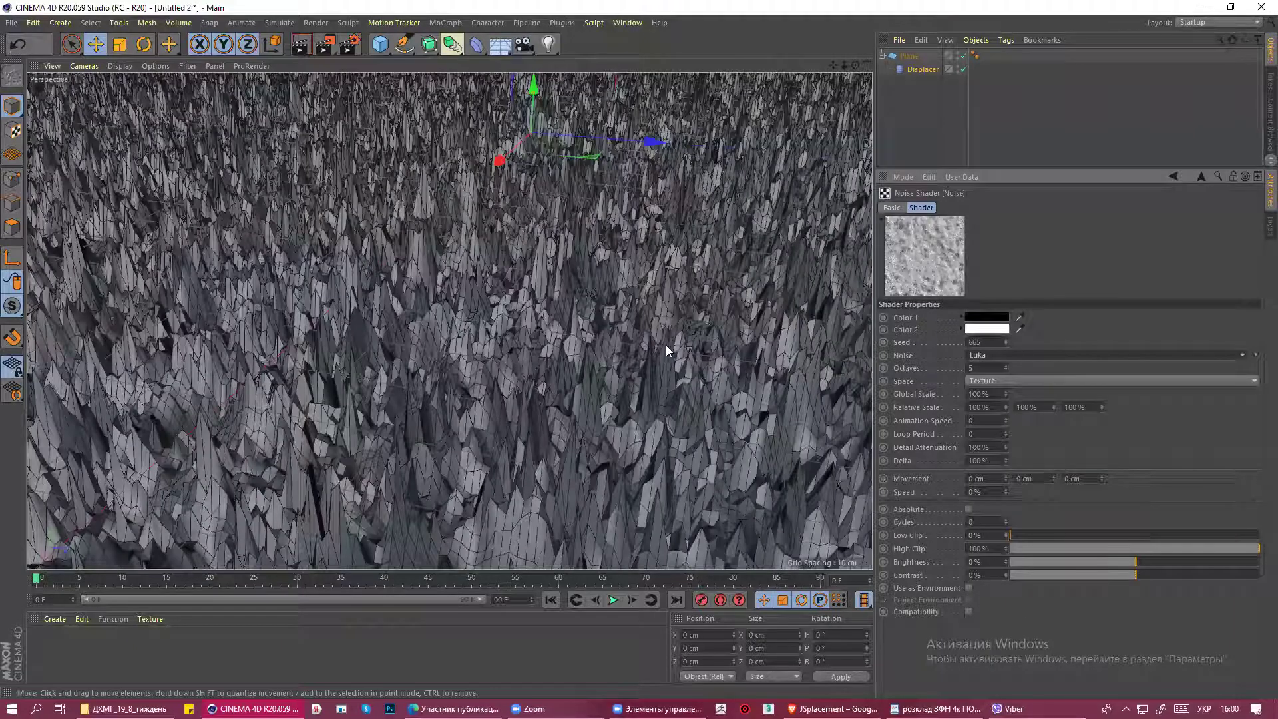
{"action": "left_click_drag", "start_coordinate": [661, 425], "coordinate": [683, 339], "text": "alt"}
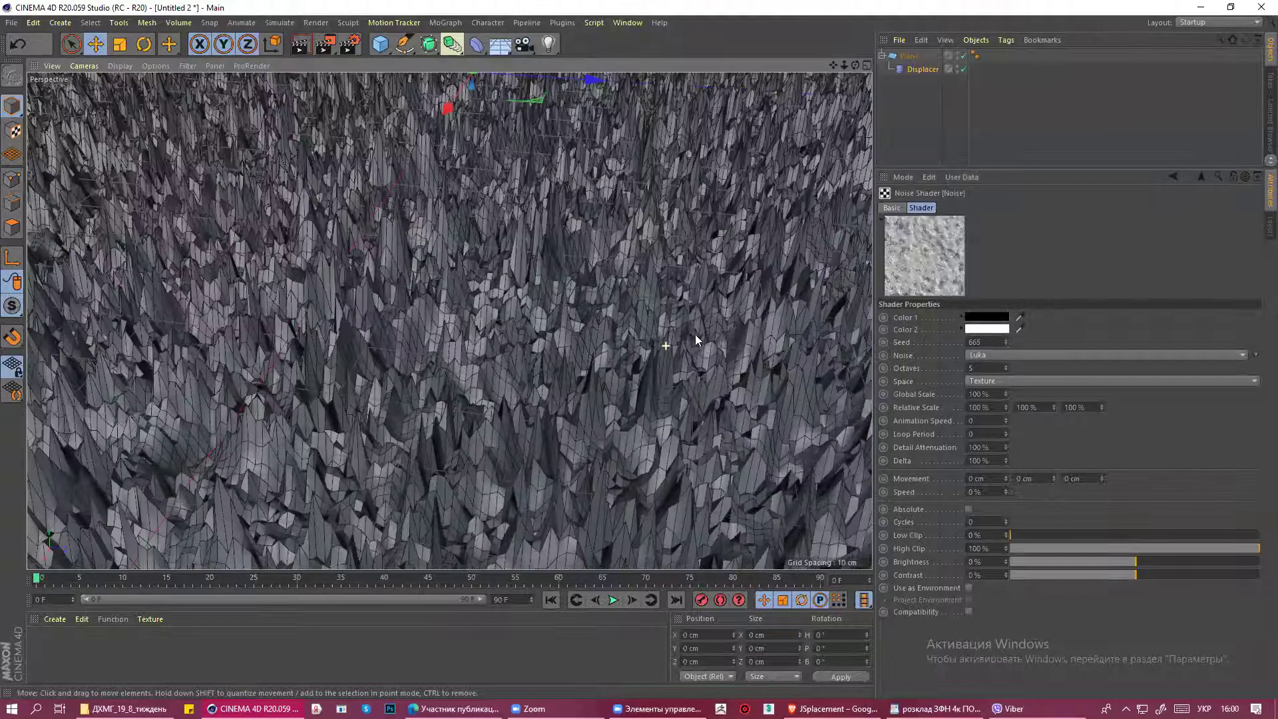
{"action": "right_click_drag", "start_coordinate": [595, 428], "coordinate": [591, 235], "text": "alt"}
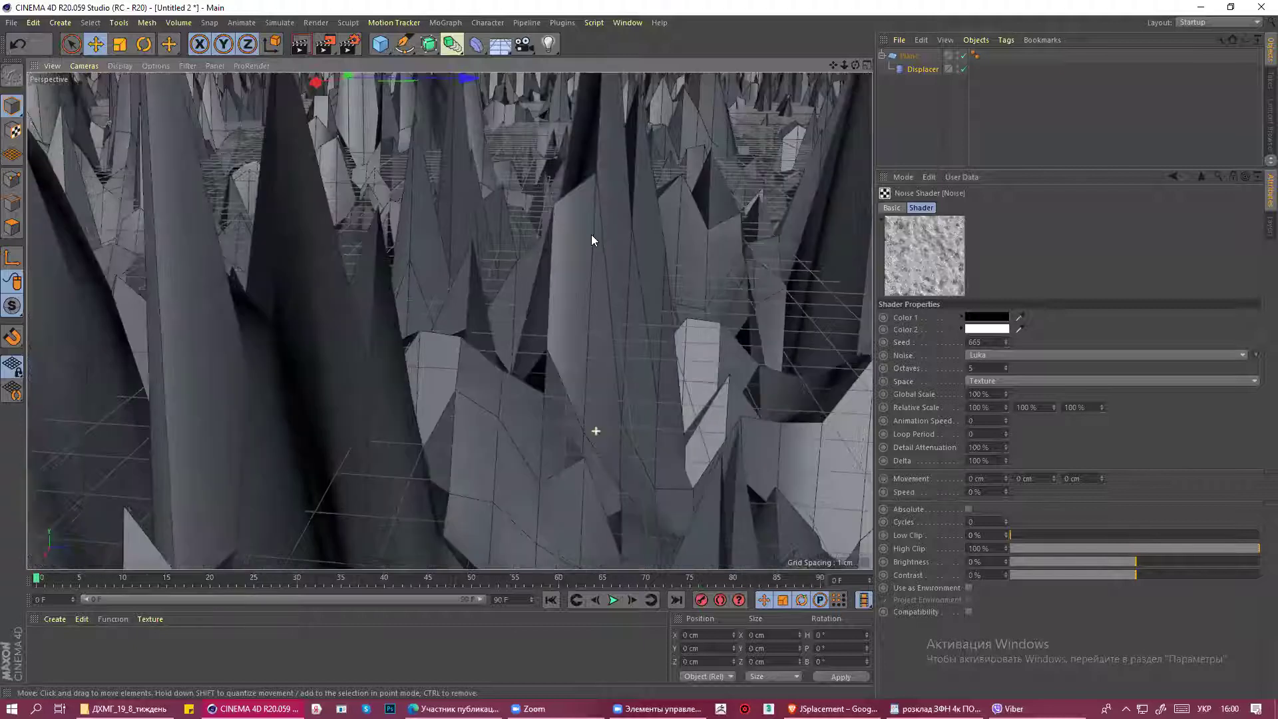
{"action": "mouse_move", "coordinate": [592, 221]}
{"action": "left_mouse_down", "text": "alt"}
{"action": "mouse_move", "coordinate": [595, 281]}
{"action": "mouse_move", "coordinate": [621, 282]}
{"action": "mouse_move", "coordinate": [606, 333]}
{"action": "left_mouse_up", "text": "alt"}
{"action": "scroll", "coordinate": [622, 295], "scroll_direction": "down", "scroll_amount": 3}
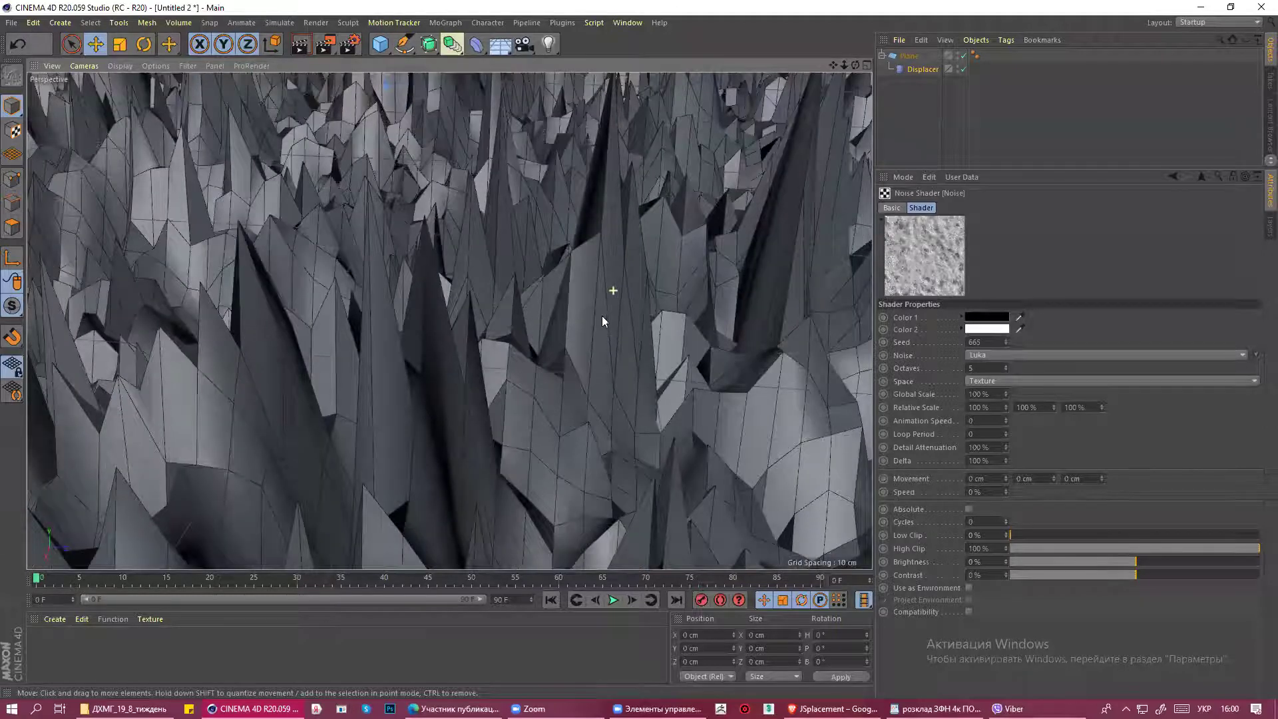
{"action": "scroll", "coordinate": [606, 280], "scroll_direction": "up", "scroll_amount": 3}
{"action": "mouse_move", "coordinate": [604, 273]}
{"action": "left_mouse_down", "text": "alt"}
{"action": "mouse_move", "coordinate": [621, 392]}
{"action": "mouse_move", "coordinate": [620, 312]}
{"action": "left_mouse_up", "text": "alt"}
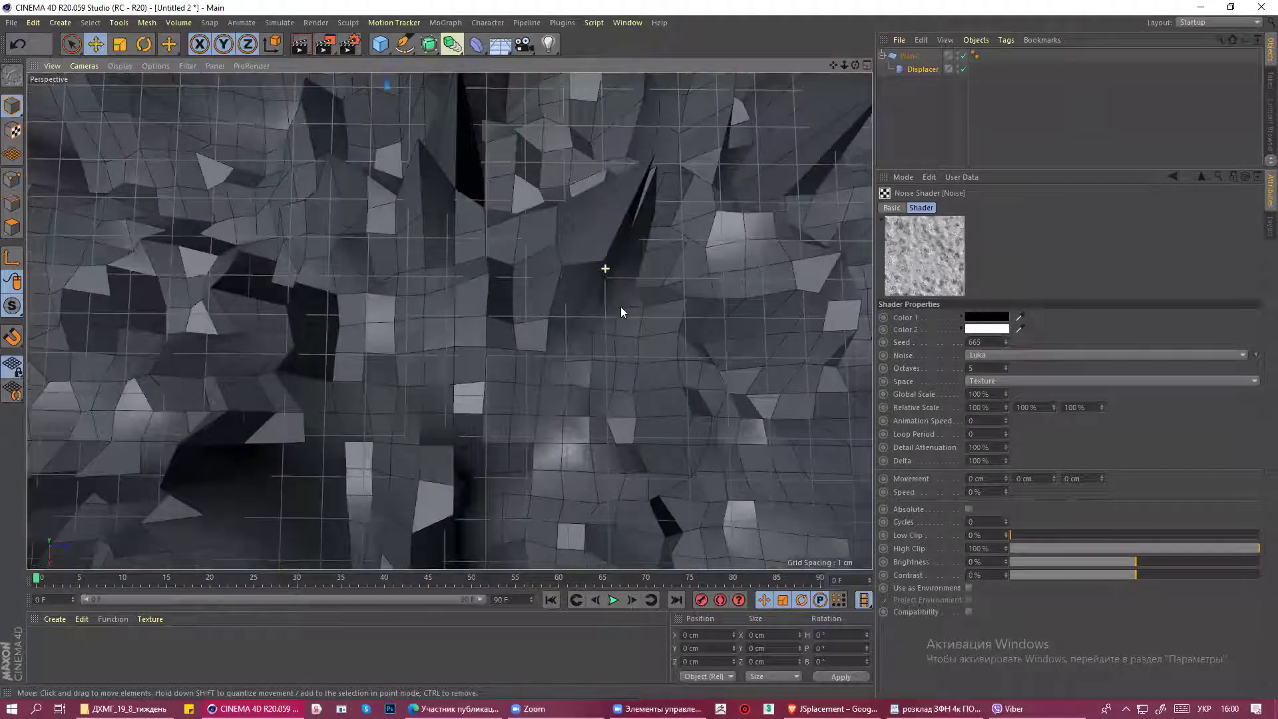
{"action": "left_click_drag", "start_coordinate": [578, 260], "coordinate": [514, 250], "text": "alt"}
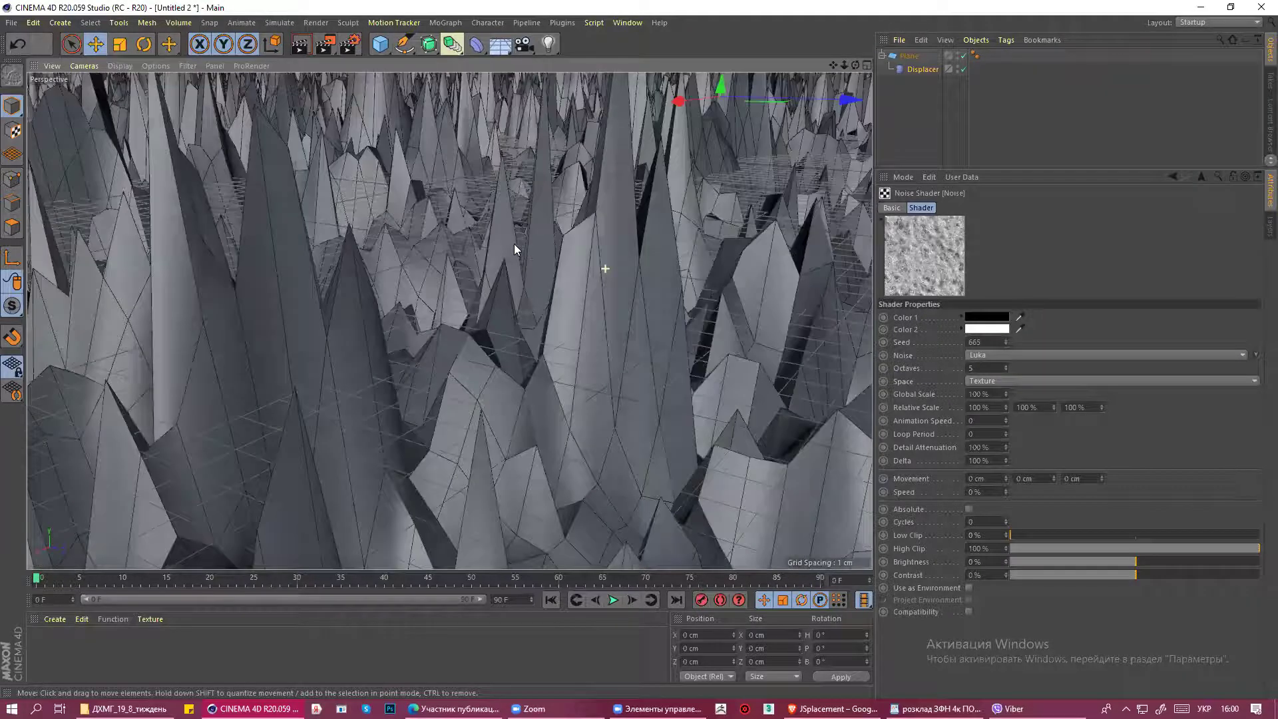
{"action": "mouse_move", "coordinate": [646, 242]}
{"action": "left_mouse_down", "text": "alt"}
{"action": "mouse_move", "coordinate": [793, 238]}
{"action": "mouse_move", "coordinate": [735, 239]}
{"action": "left_mouse_up", "text": "alt"}
{"action": "mouse_move", "coordinate": [655, 242]}
{"action": "left_mouse_down", "text": "alt"}
{"action": "mouse_move", "coordinate": [571, 249]}
{"action": "mouse_move", "coordinate": [577, 330]}
{"action": "left_mouse_up", "text": "alt"}
{"action": "left_click_drag", "start_coordinate": [680, 370], "coordinate": [698, 343], "text": "alt"}
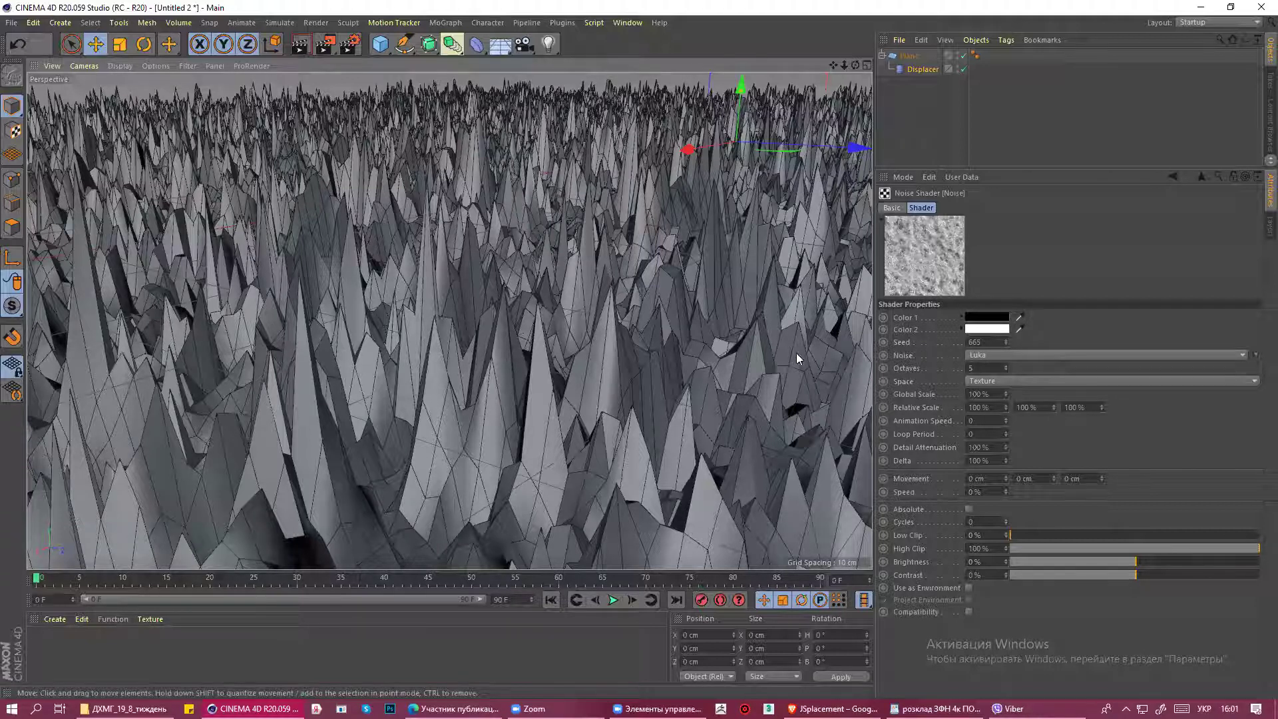
Keep Luka noise, change Global Scale from 100 % to 700 %, and orbit to review.
{"action": "left_click", "coordinate": [991, 358]}
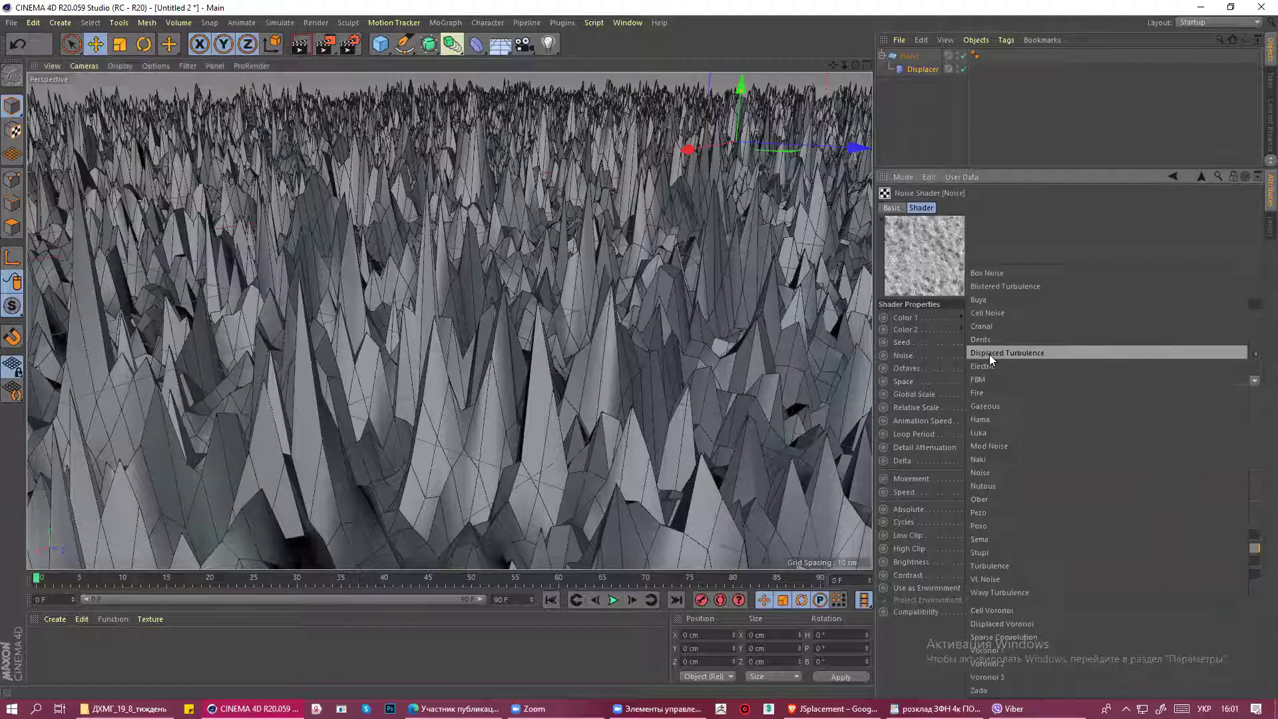
{"action": "left_click", "coordinate": [991, 223]}
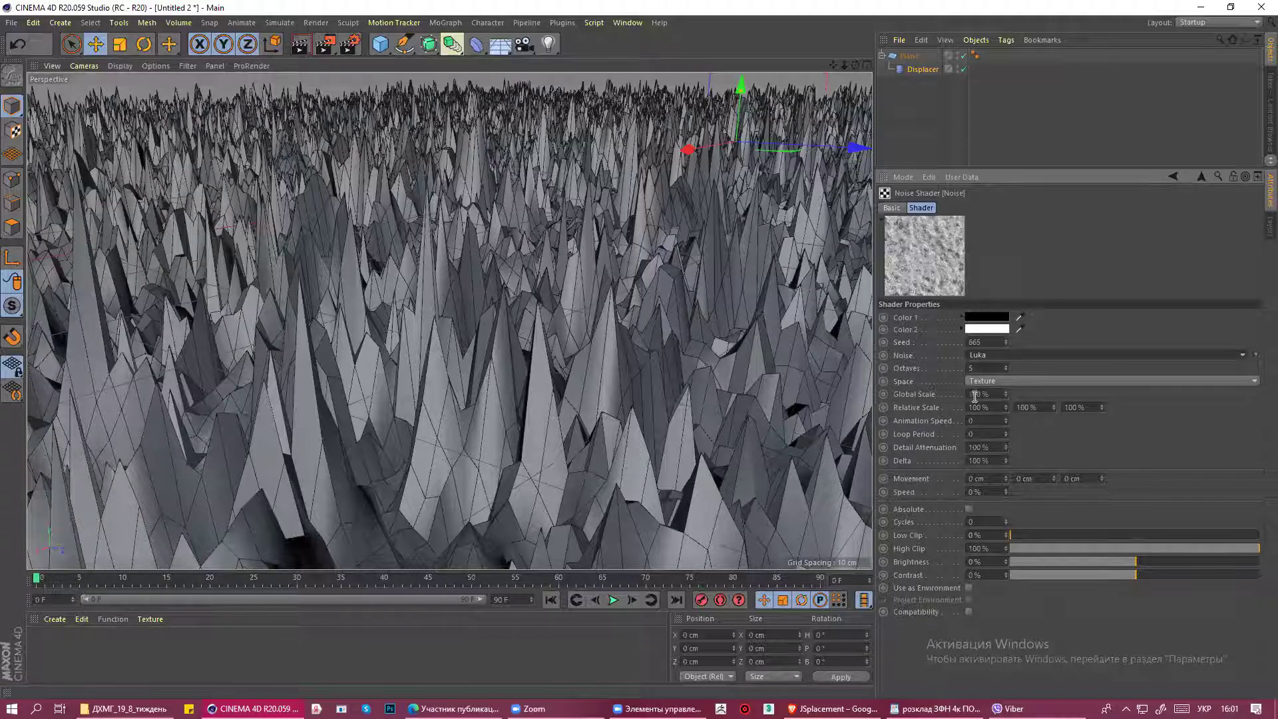
{"action": "key", "text": "BackSpace"}
{"action": "type", "text": "7"}
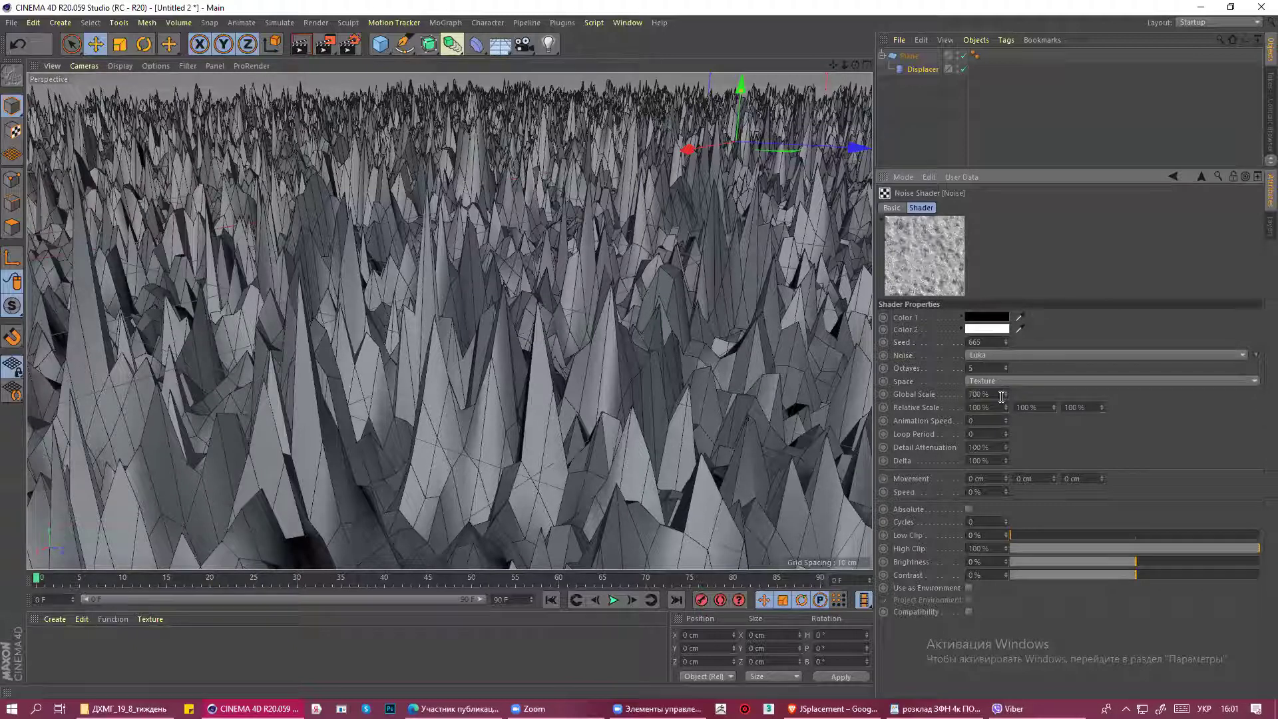
{"action": "key", "text": "Return"}
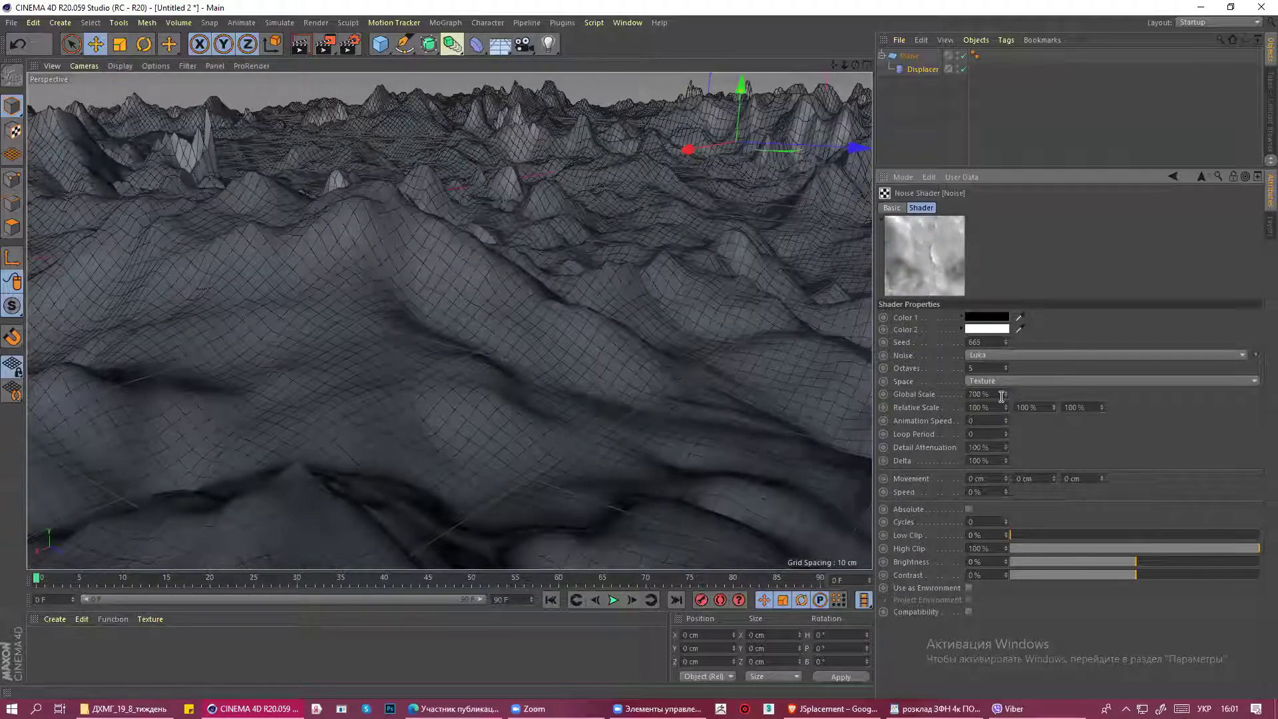
{"action": "scroll", "coordinate": [639, 330], "scroll_direction": "up", "scroll_amount": 3}
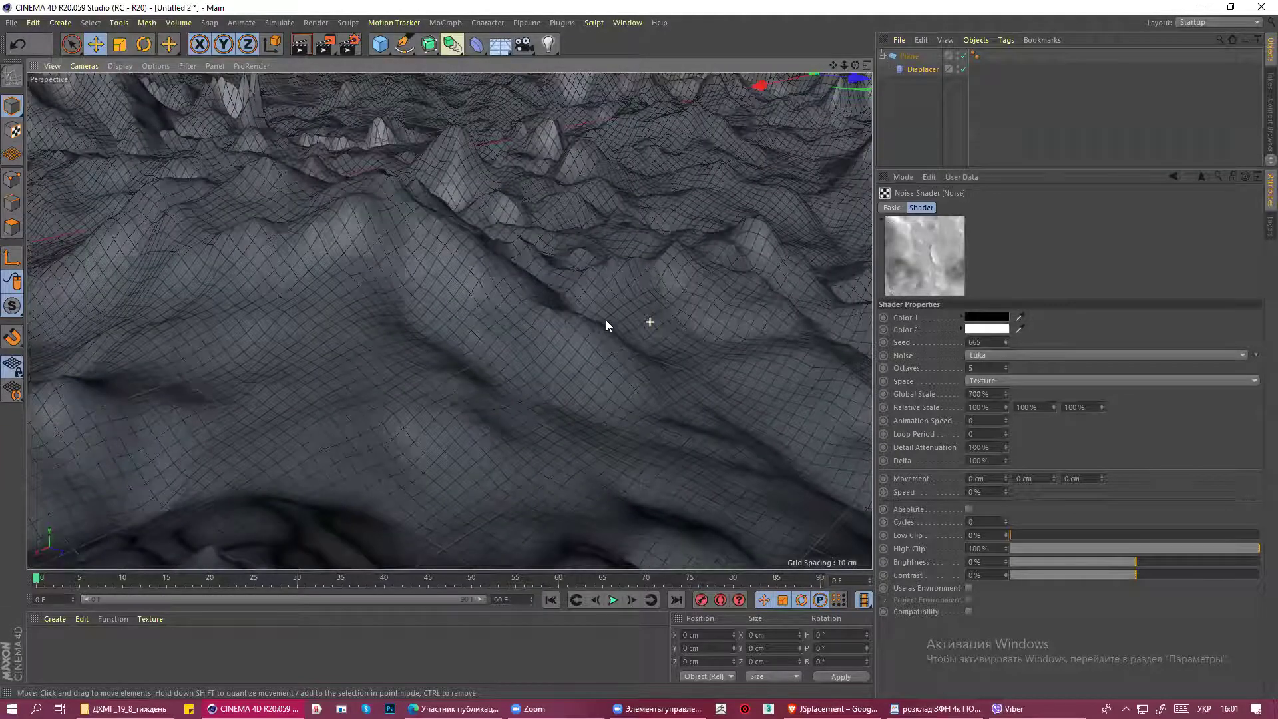
{"action": "scroll", "coordinate": [606, 320], "scroll_direction": "down", "scroll_amount": 3}
{"action": "mouse_move", "coordinate": [668, 327]}
{"action": "left_mouse_down", "text": "alt"}
{"action": "mouse_move", "coordinate": [758, 328]}
{"action": "mouse_move", "coordinate": [737, 329]}
{"action": "mouse_move", "coordinate": [702, 300]}
{"action": "mouse_move", "coordinate": [736, 294]}
{"action": "mouse_move", "coordinate": [738, 308]}
{"action": "mouse_move", "coordinate": [716, 305]}
{"action": "left_mouse_up", "text": "alt"}
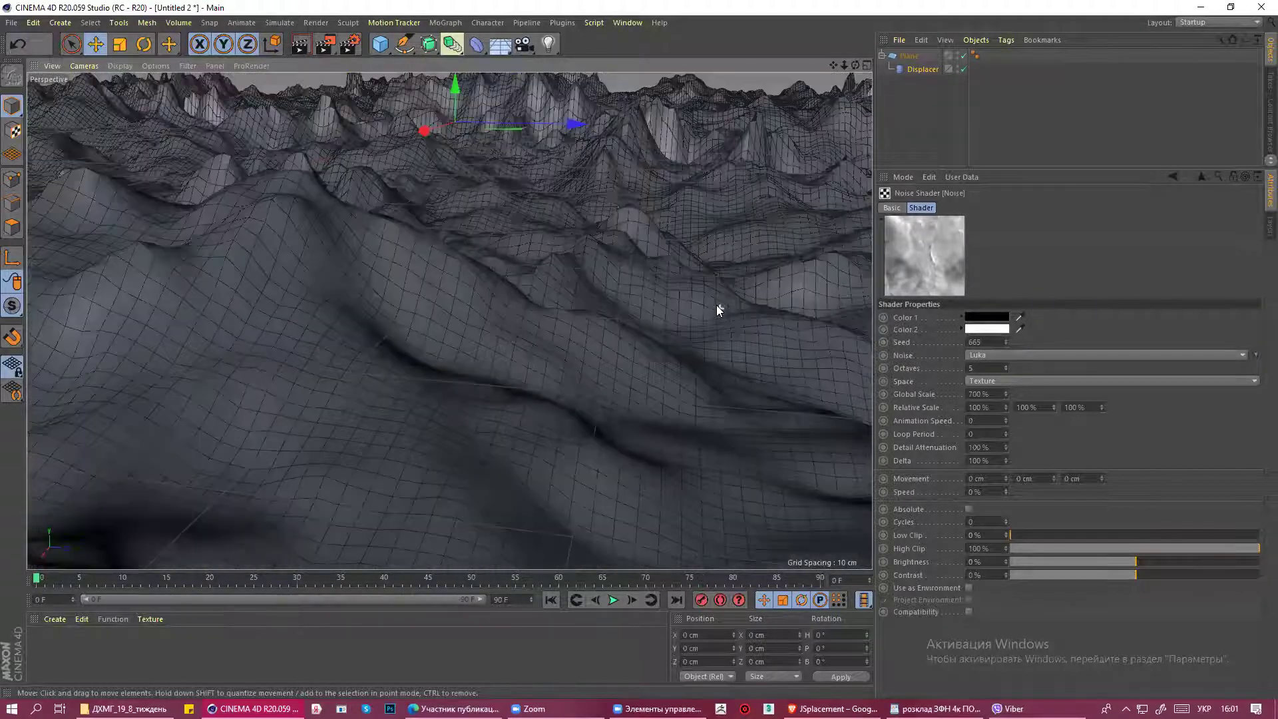
{"action": "left_click", "coordinate": [326, 45]}
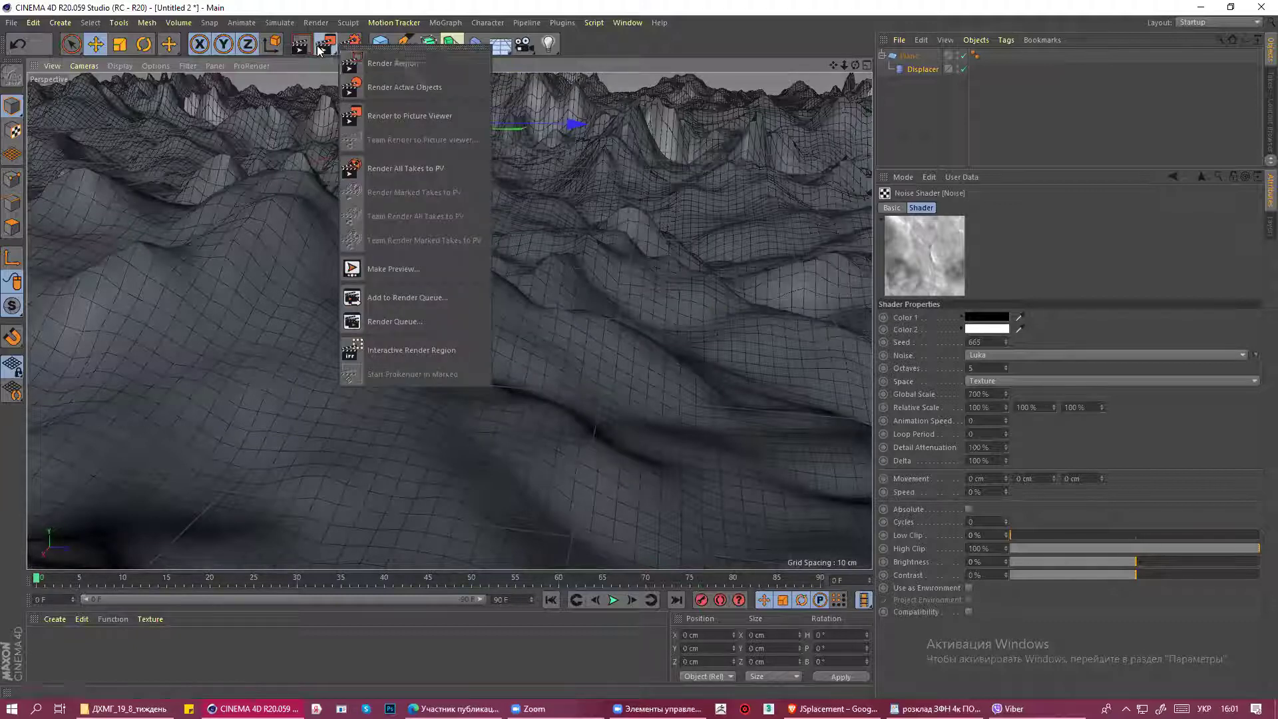
{"action": "left_click", "coordinate": [324, 46]}
{"action": "left_click", "coordinate": [323, 46]}
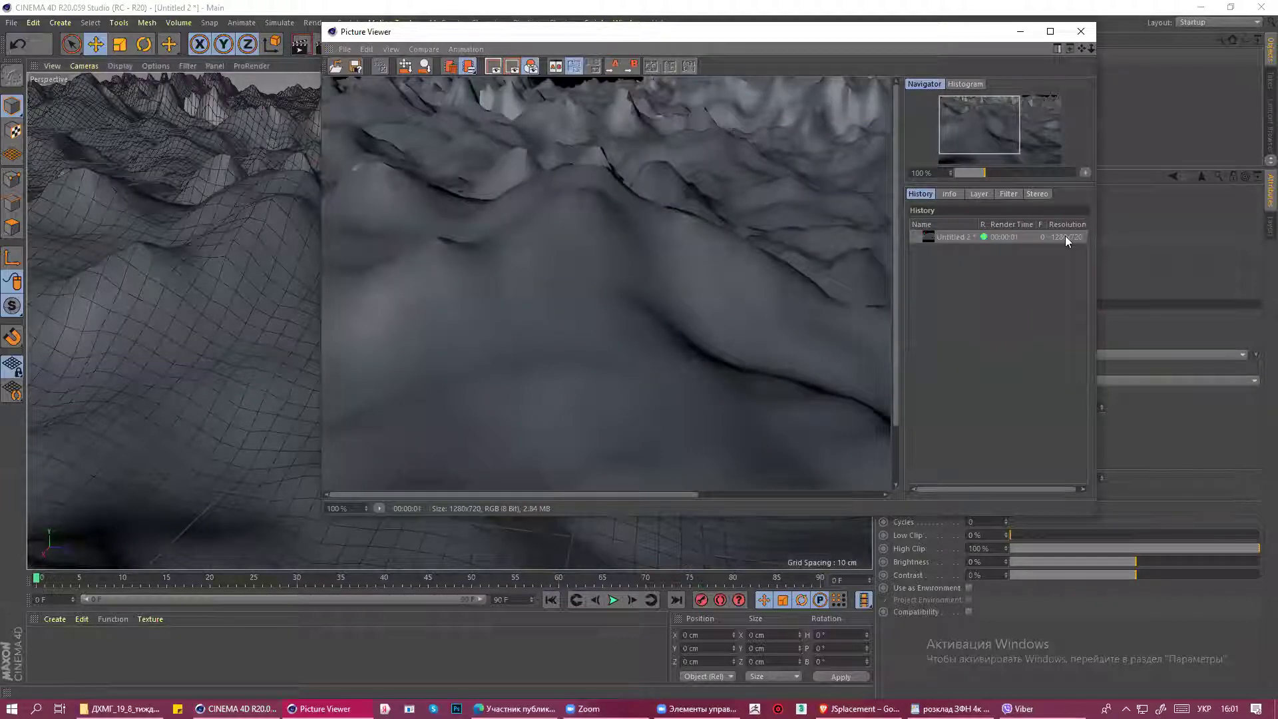
{"action": "left_click", "coordinate": [1081, 31]}
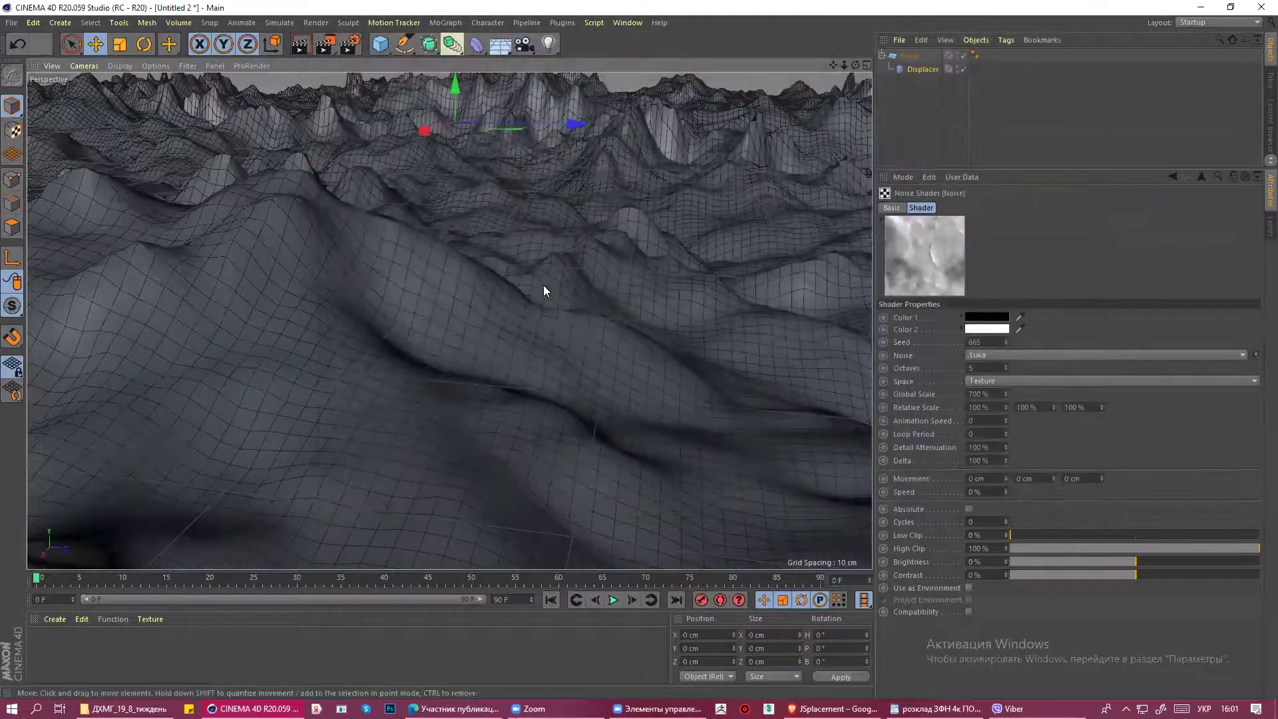
Select the Plane and enter 1000 width segments, correcting mistyped segment values.
{"action": "left_click", "coordinate": [910, 57]}
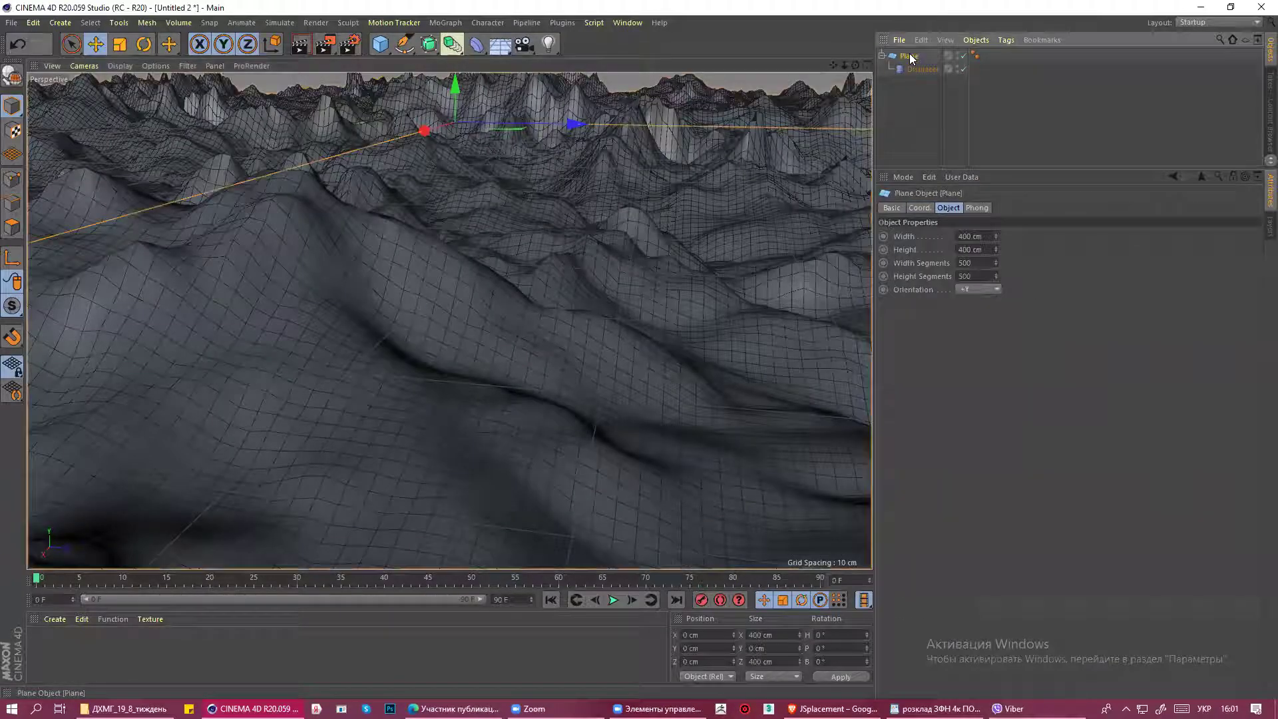
{"action": "type", "text": "1000"}
{"action": "left_click", "coordinate": [963, 276]}
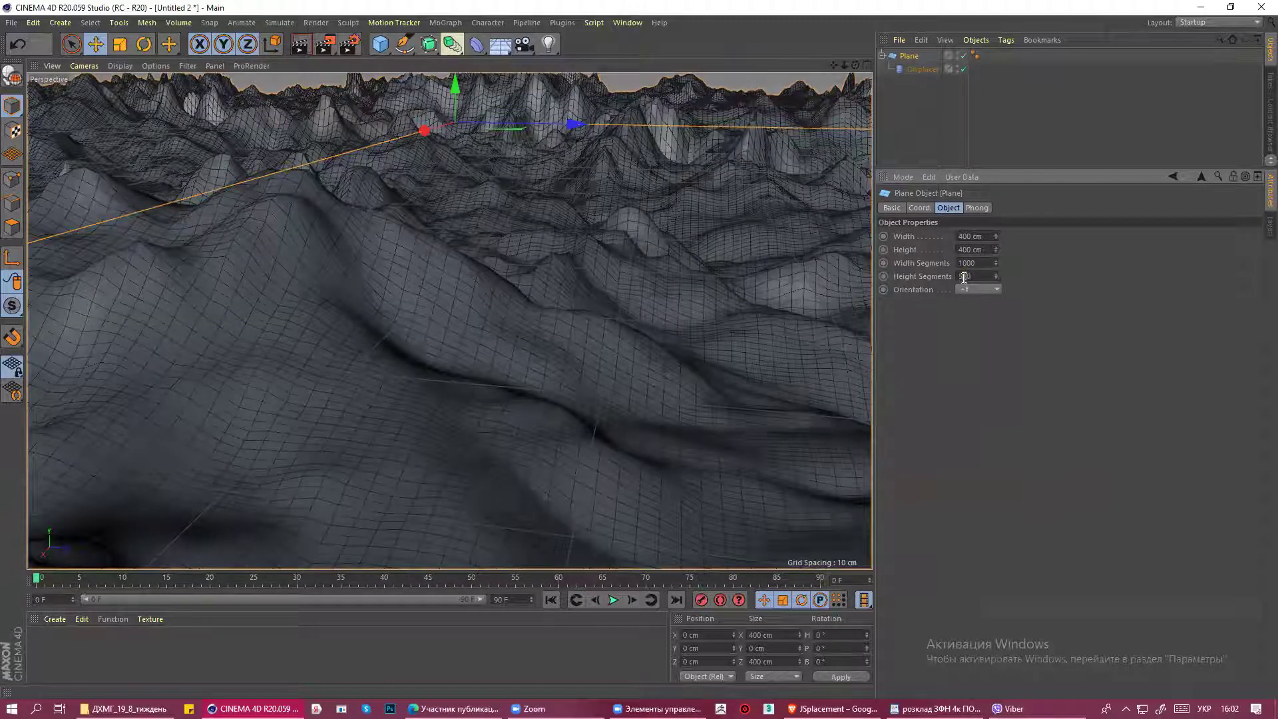
{"action": "type", "text": "1"}
{"action": "type", "text": "1000"}
{"action": "key", "text": "Return"}
{"action": "left_click", "coordinate": [979, 276]}
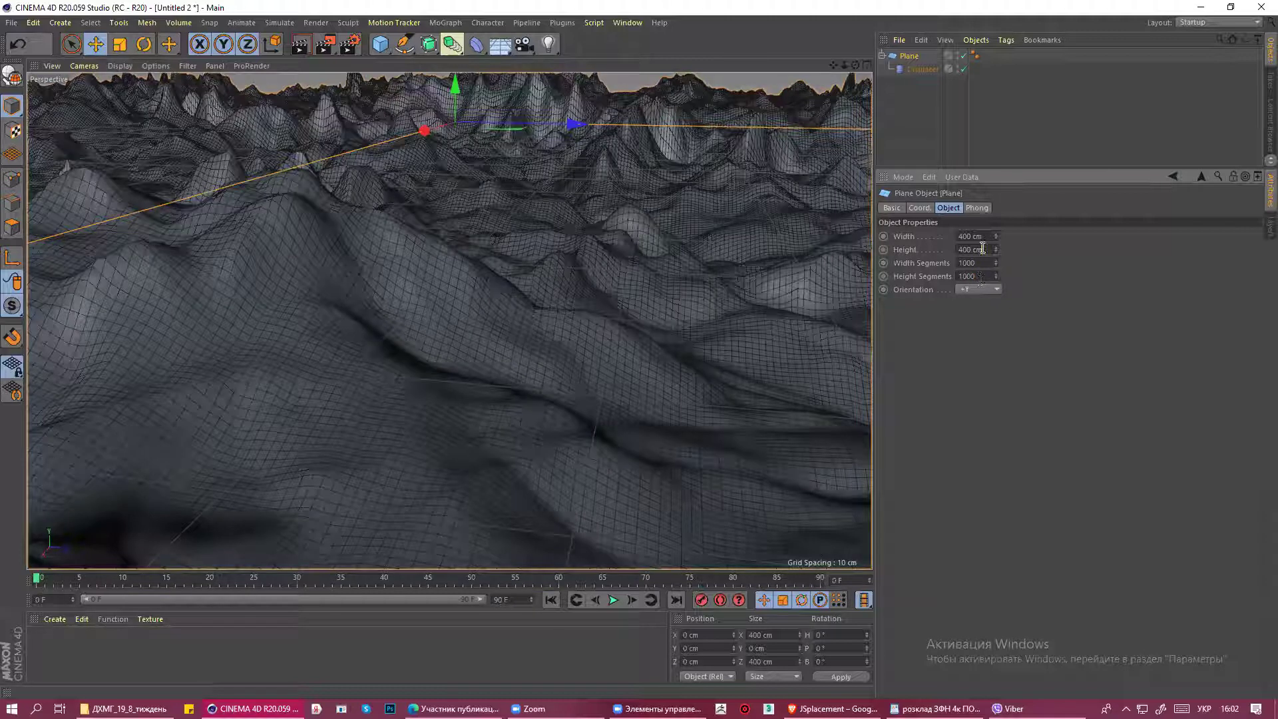
{"action": "left_click", "coordinate": [983, 248]}
{"action": "key", "text": "BackSpace"}
{"action": "key", "text": "BackSpace"}
{"action": "type", "text": "0"}
{"action": "left_click", "coordinate": [983, 276]}
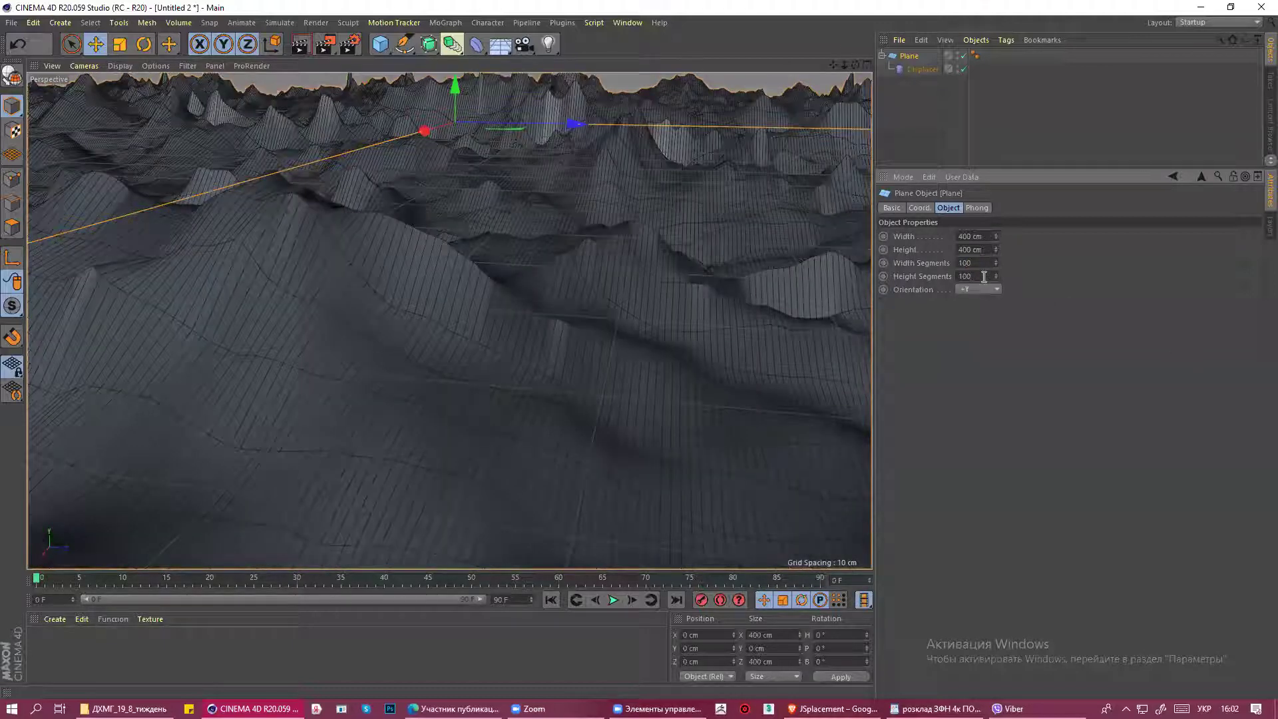
{"action": "left_click", "coordinate": [976, 265]}
{"action": "type", "text": "0"}
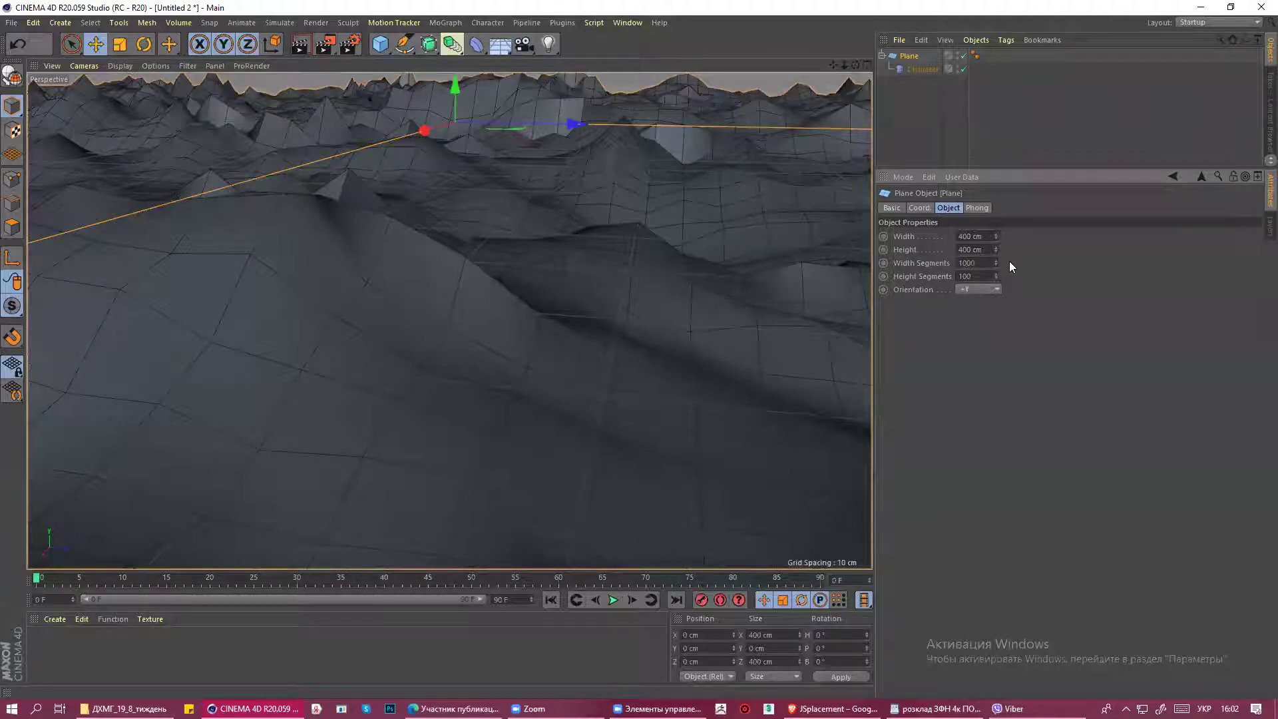
Confirm 1000 height segments, orbit across the terrain, and select the Displacer.
{"action": "left_click", "coordinate": [980, 273]}
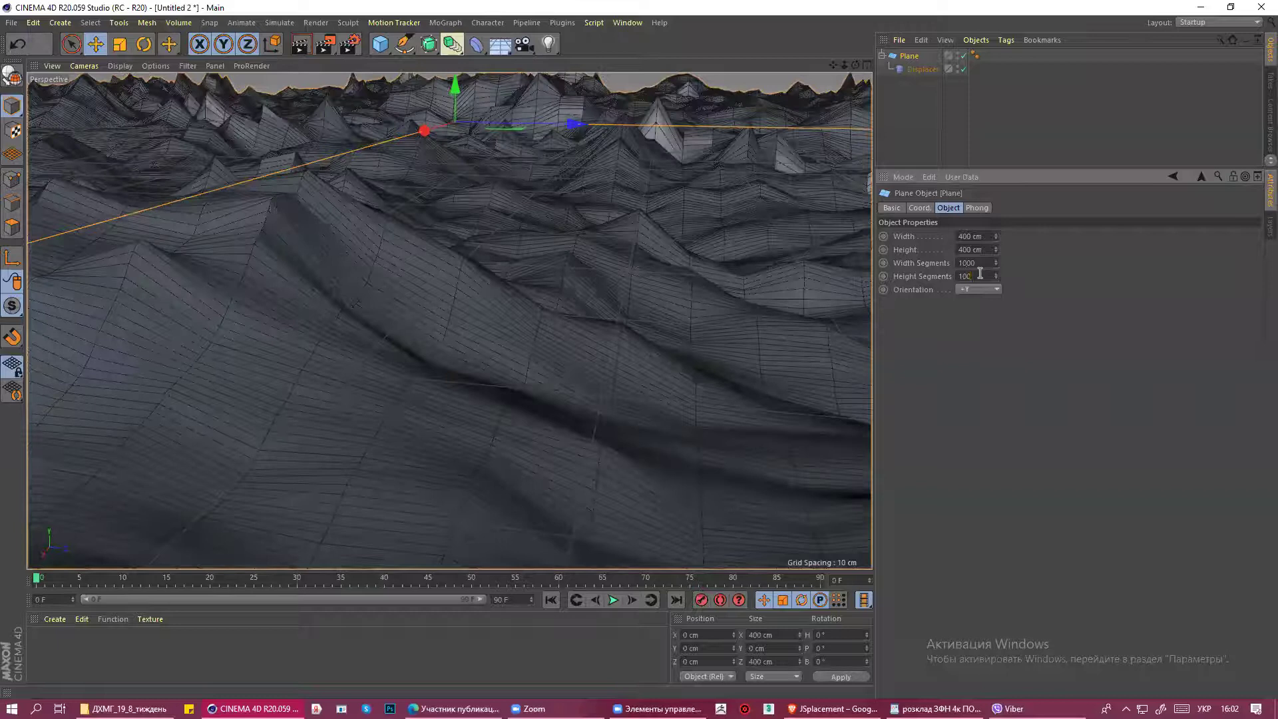
{"action": "type", "text": "0"}
{"action": "key", "text": "Return"}
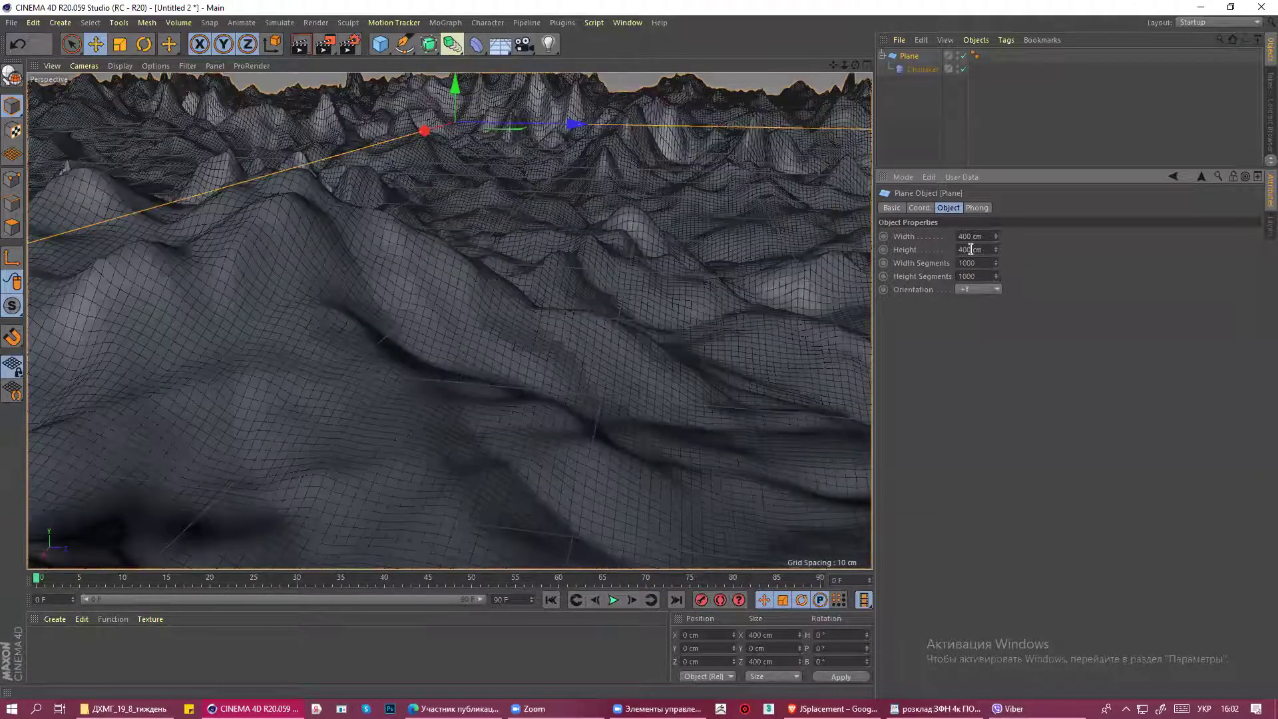
{"action": "mouse_move", "coordinate": [634, 262]}
{"action": "left_mouse_down", "text": "alt"}
{"action": "mouse_move", "coordinate": [633, 288]}
{"action": "mouse_move", "coordinate": [684, 300]}
{"action": "mouse_move", "coordinate": [737, 289]}
{"action": "mouse_move", "coordinate": [665, 274]}
{"action": "mouse_move", "coordinate": [651, 220]}
{"action": "mouse_move", "coordinate": [697, 221]}
{"action": "mouse_move", "coordinate": [894, 102]}
{"action": "left_mouse_up", "text": "alt"}
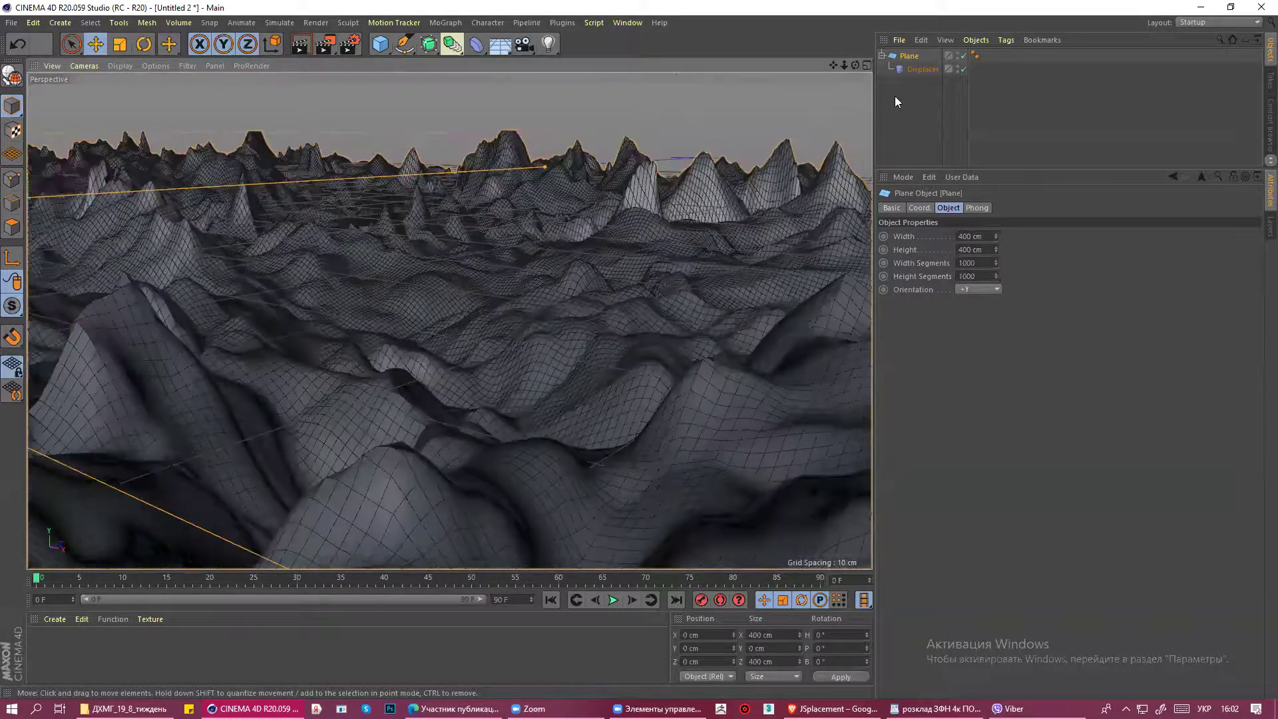
{"action": "left_click", "coordinate": [919, 69]}
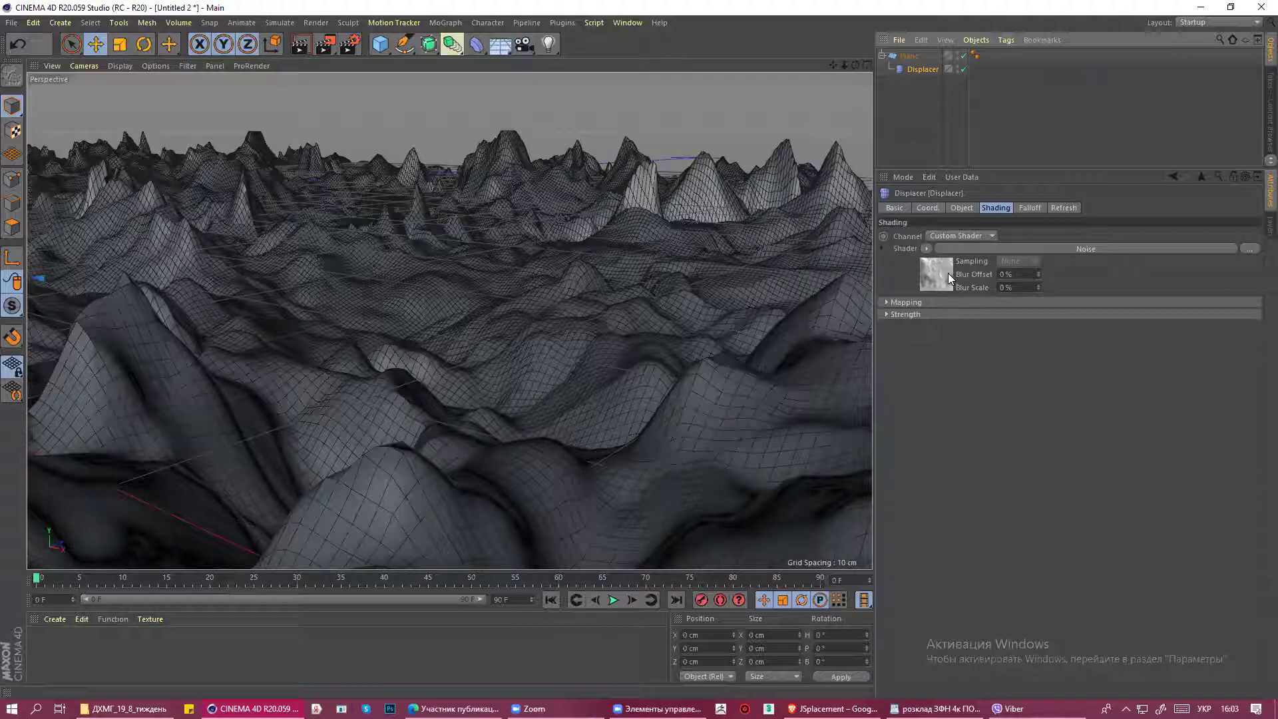
Open the Displacer's Noise shader settings and return Relative Scale X to 100%.
{"action": "left_click", "coordinate": [1050, 247]}
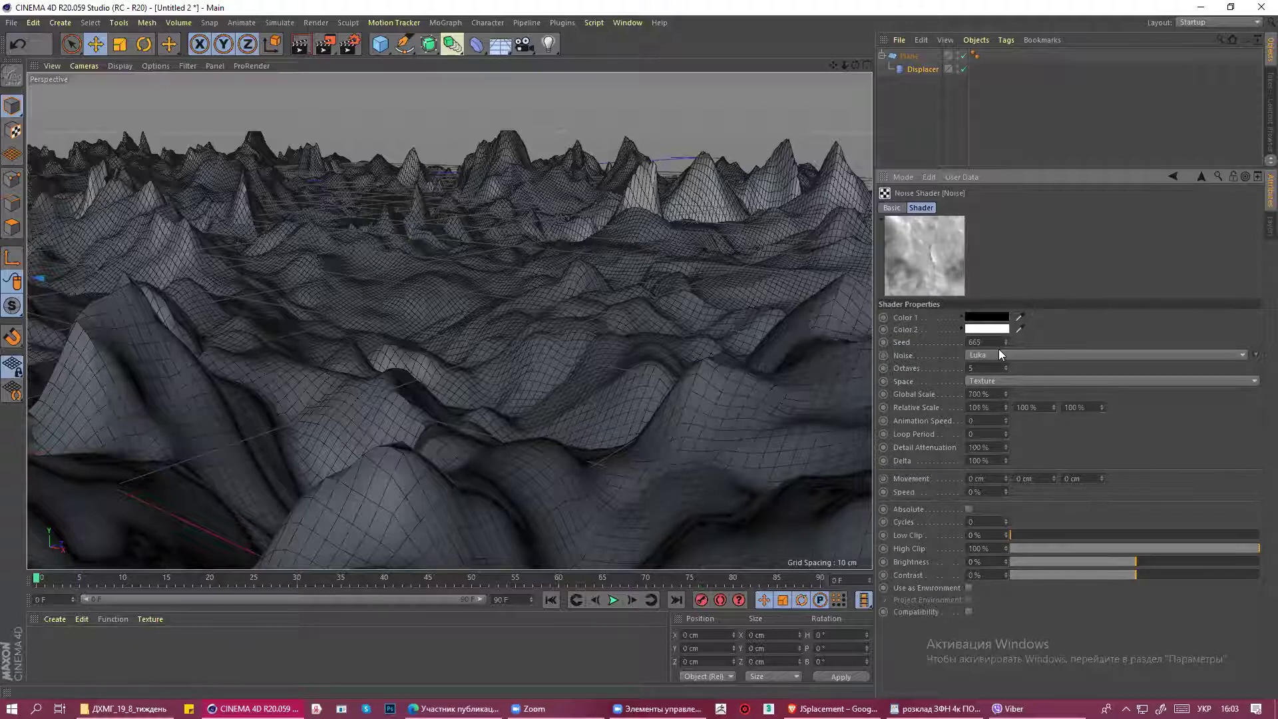
{"action": "left_click_drag", "start_coordinate": [1005, 406], "coordinate": [1006, 412]}
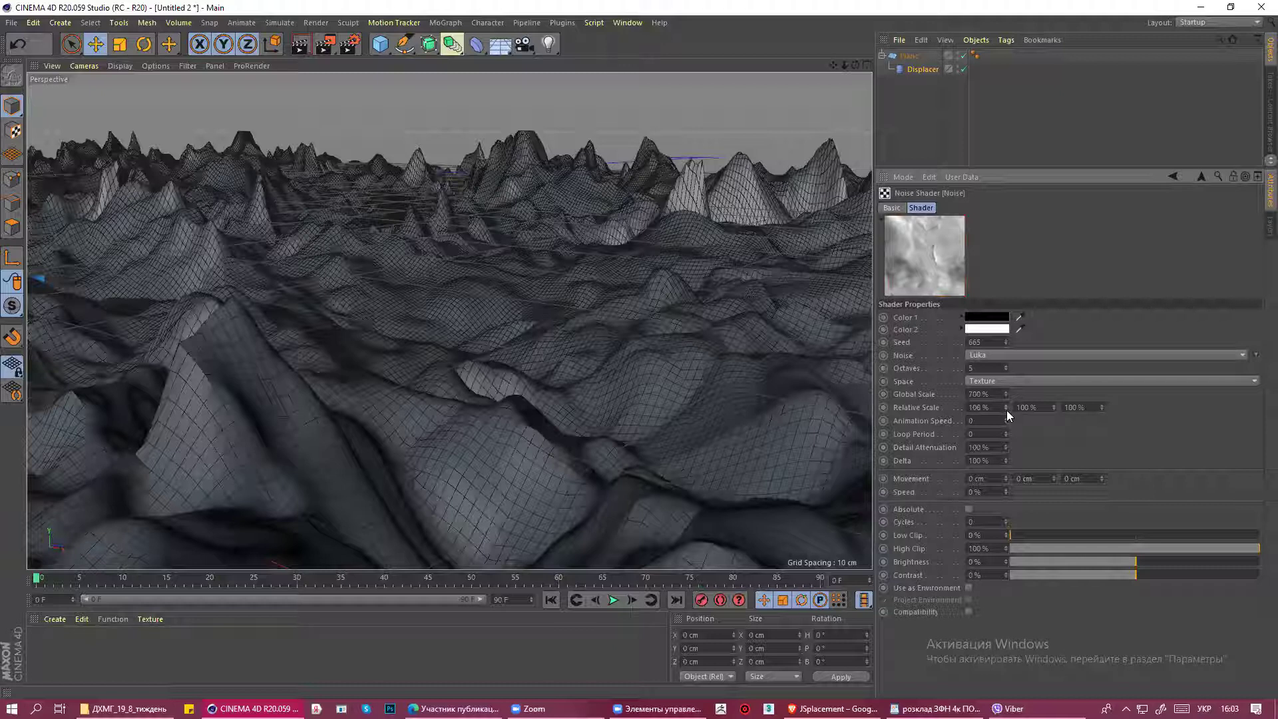
{"action": "type", "text": "100"}
{"action": "key", "text": "Return"}
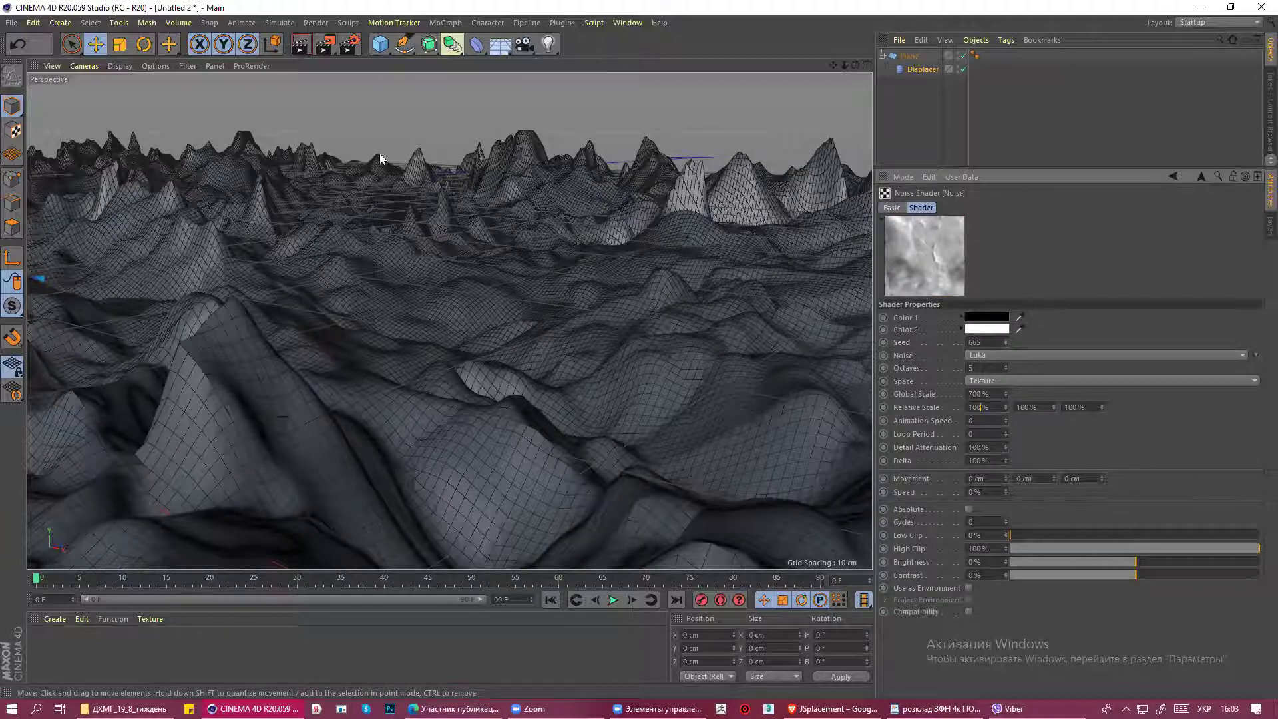
With the Scale tool, orbit out and stretch the terrain along X to about 145%.
{"action": "left_click", "coordinate": [120, 50]}
{"action": "left_click_drag", "start_coordinate": [188, 105], "coordinate": [437, 272], "text": "alt"}
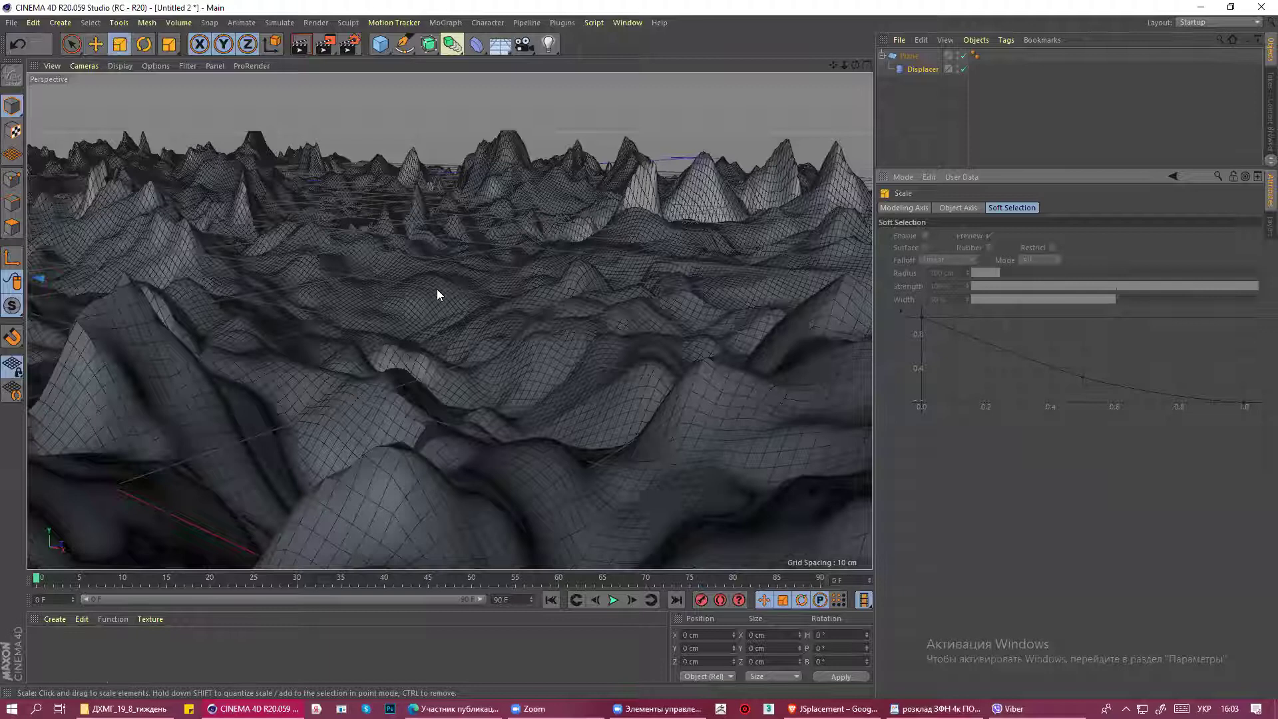
{"action": "mouse_move", "coordinate": [455, 353]}
{"action": "left_mouse_down", "text": "alt"}
{"action": "mouse_move", "coordinate": [464, 379]}
{"action": "mouse_move", "coordinate": [438, 291]}
{"action": "left_mouse_up", "text": "alt"}
{"action": "left_click_drag", "start_coordinate": [464, 493], "coordinate": [296, 349], "text": "alt"}
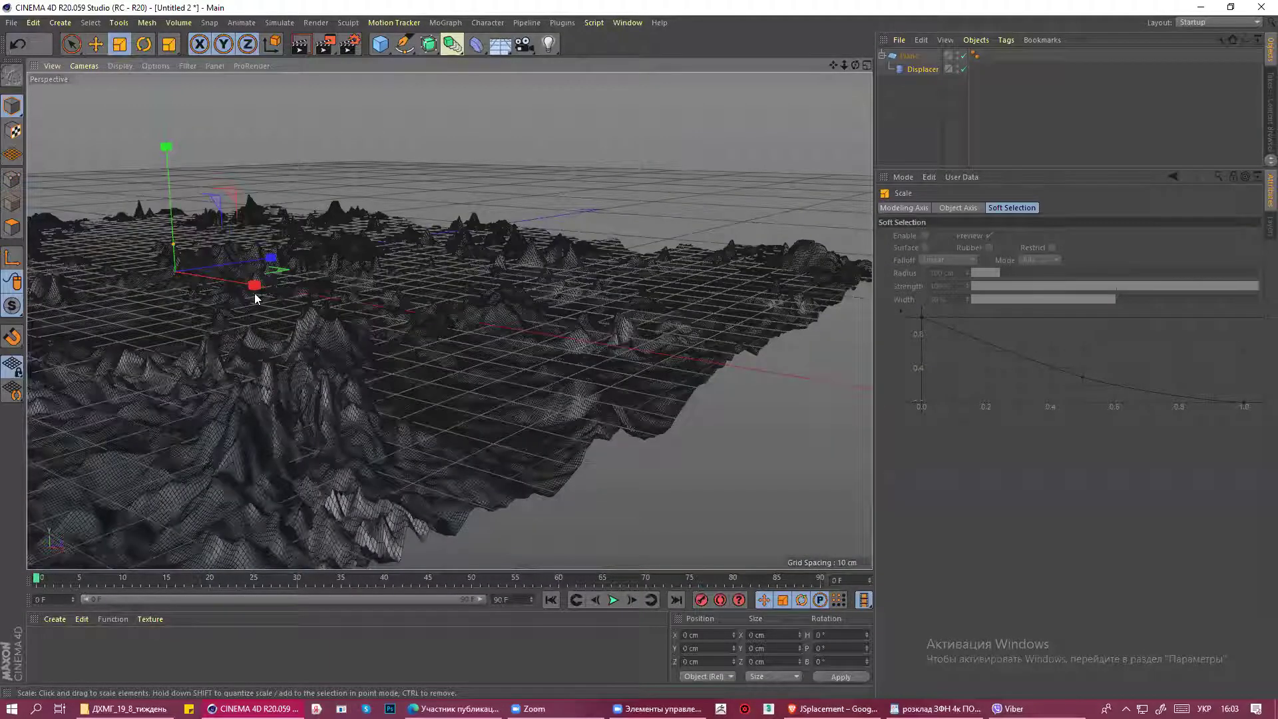
{"action": "mouse_move", "coordinate": [298, 302]}
{"action": "left_mouse_down"}
{"action": "mouse_move", "coordinate": [514, 352]}
{"action": "mouse_move", "coordinate": [310, 296]}
{"action": "left_mouse_up"}
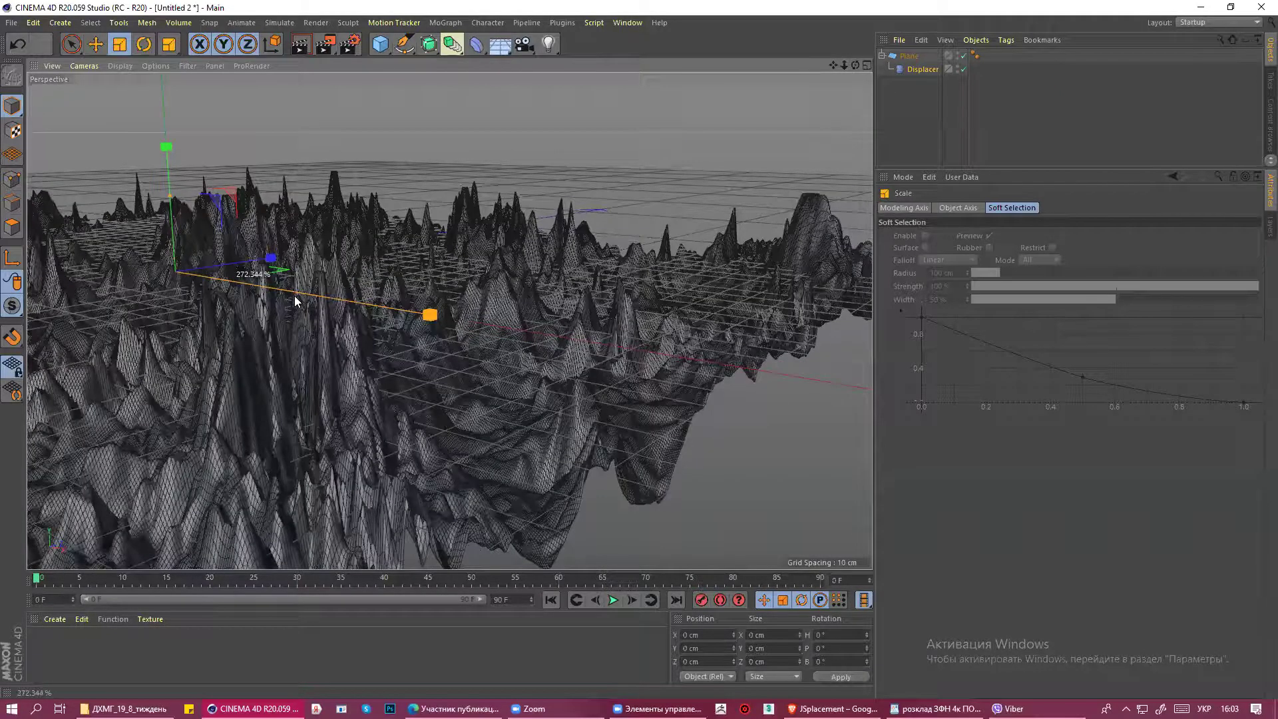
{"action": "left_click_drag", "start_coordinate": [296, 302], "coordinate": [293, 301]}
Squash the terrain along Y so its peaks sit lower, then select the Plane.
{"action": "left_click", "coordinate": [167, 152]}
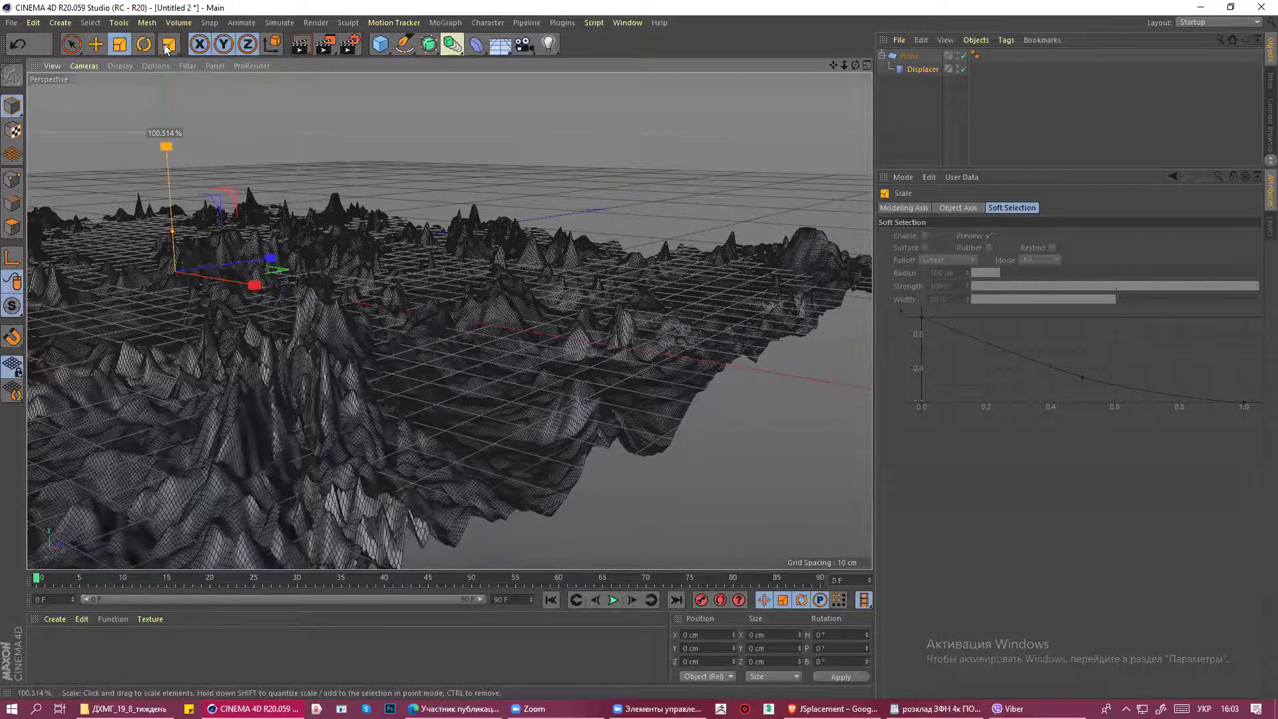
{"action": "left_click_drag", "start_coordinate": [167, 48], "coordinate": [166, 20]}
{"action": "mouse_move", "coordinate": [176, 177]}
{"action": "left_mouse_down"}
{"action": "mouse_move", "coordinate": [185, 239]}
{"action": "mouse_move", "coordinate": [187, 190]}
{"action": "left_mouse_up"}
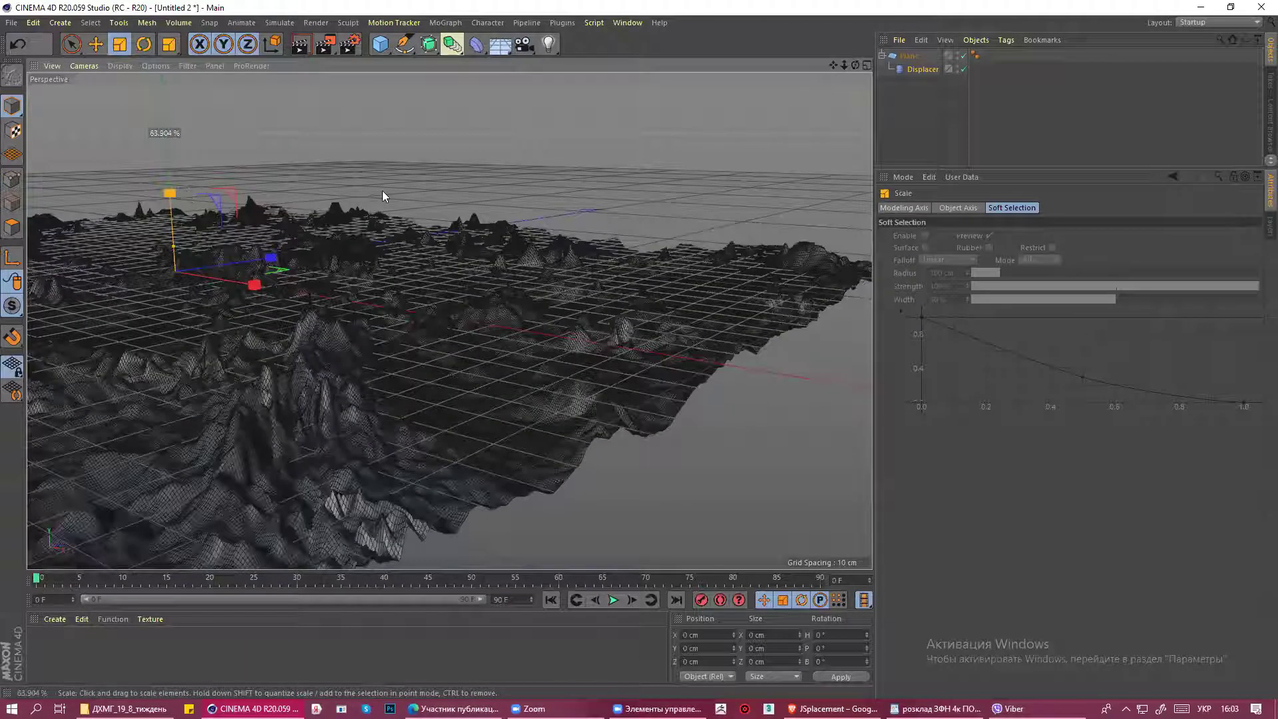
{"action": "left_click", "coordinate": [909, 58]}
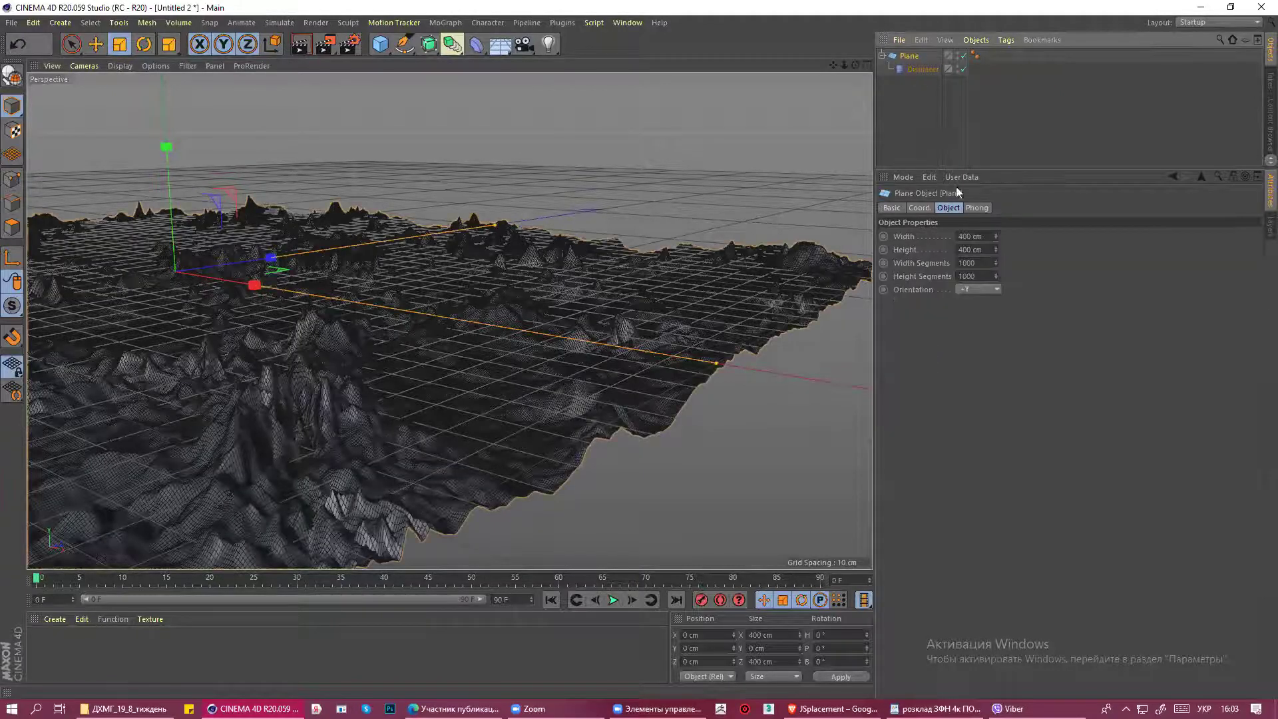
Set the Plane to 500 width and 500 height segments, then reopen the Displacer's Noise shader.
{"action": "double_click", "coordinate": [969, 265]}
{"action": "type", "text": "50"}
{"action": "key", "text": "Return"}
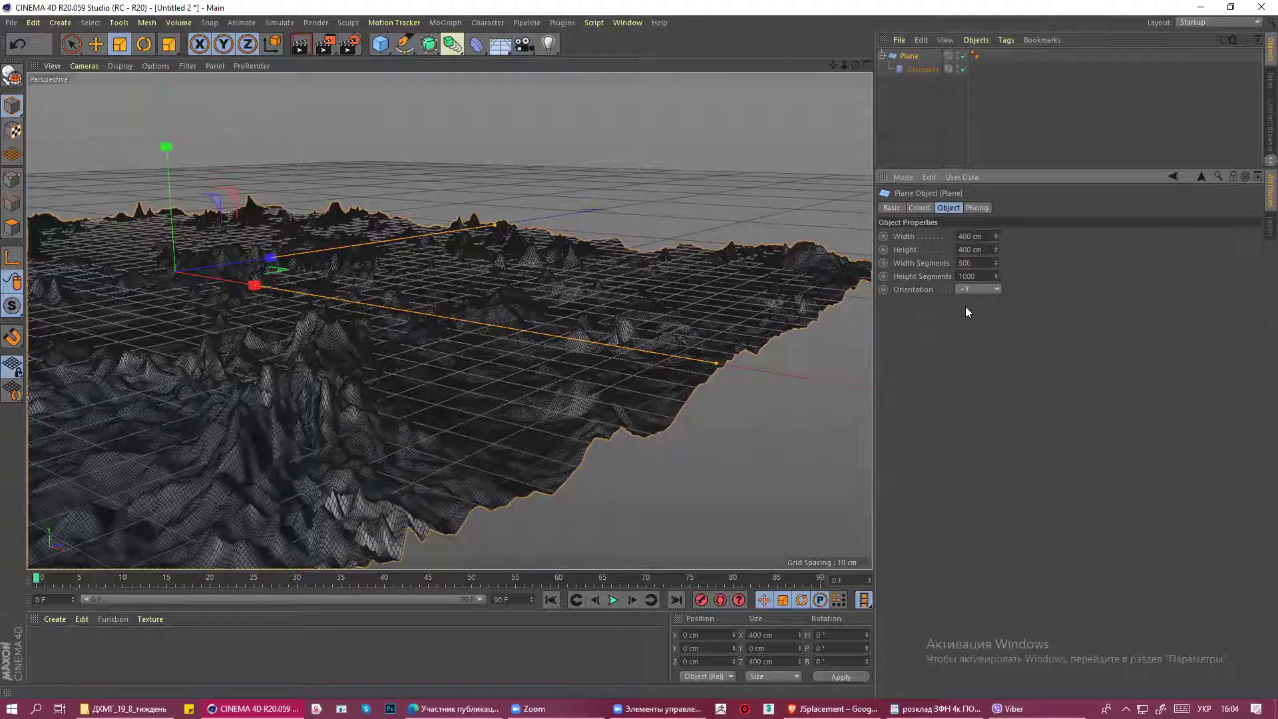
{"action": "type", "text": "500"}
{"action": "key", "text": "Return"}
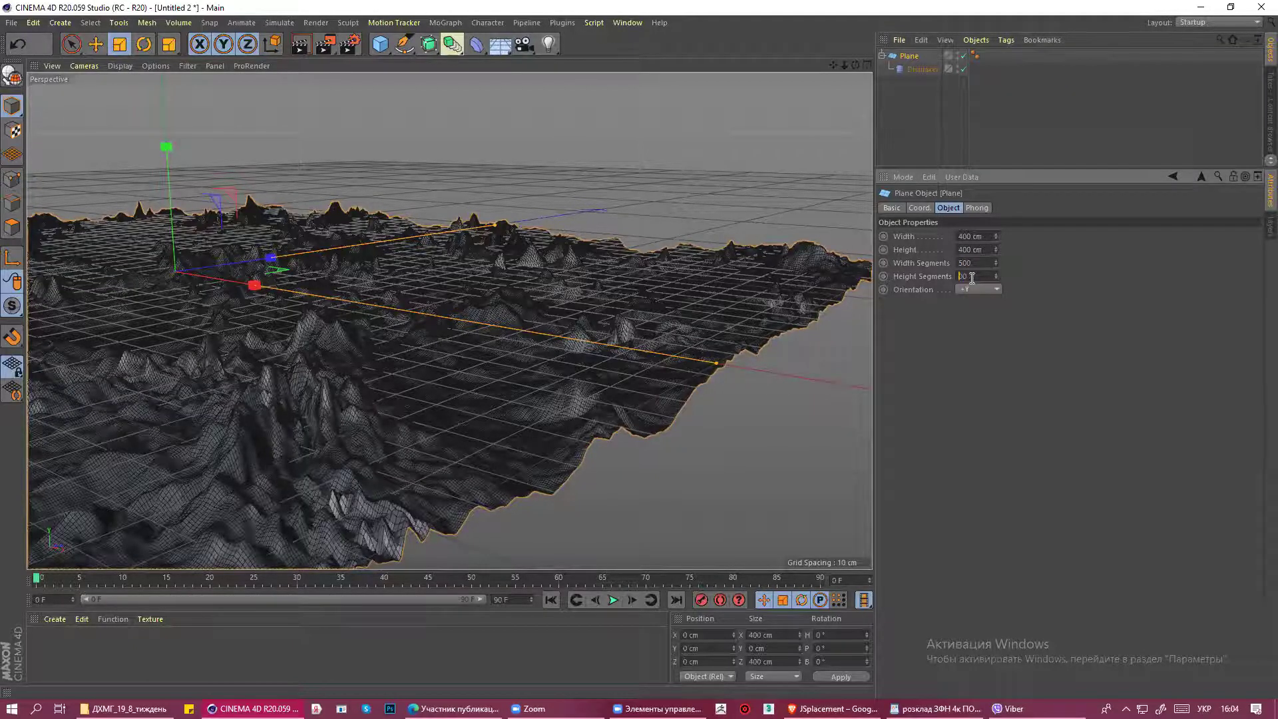
{"action": "key", "text": "Return"}
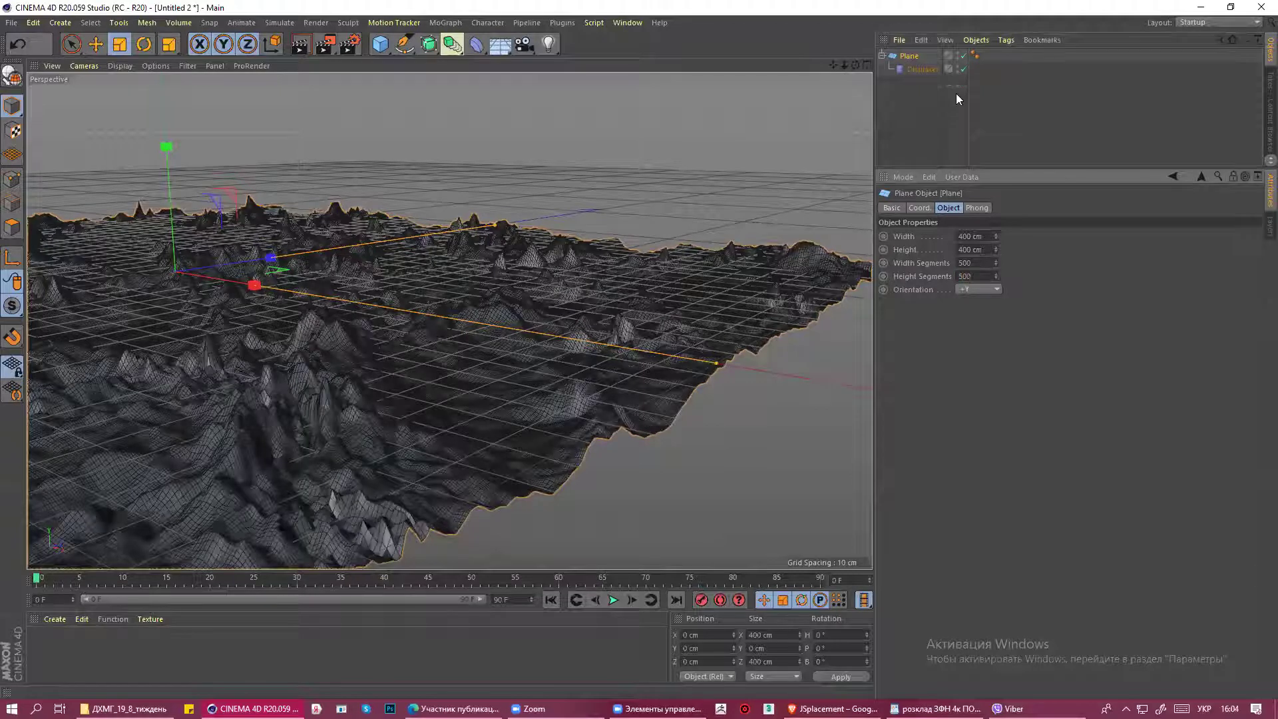
{"action": "left_click", "coordinate": [927, 70]}
{"action": "left_click", "coordinate": [979, 248]}
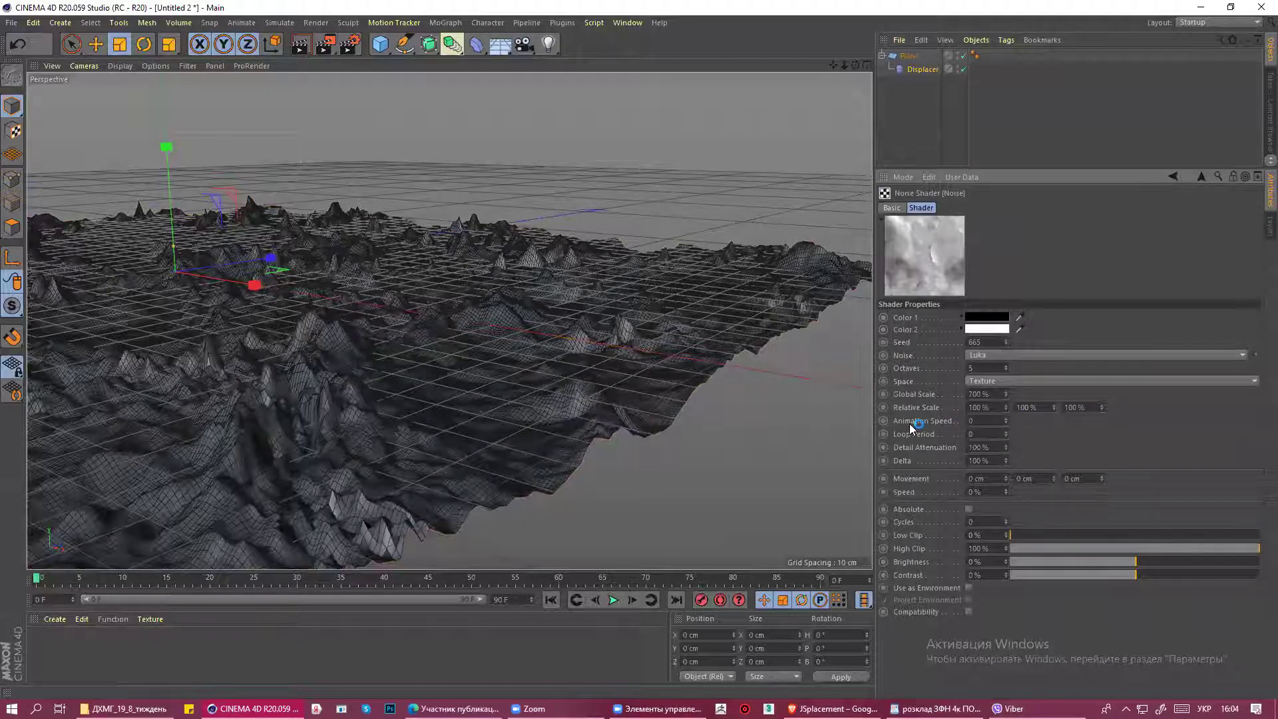
Orbit, toggle the four-view layout and back, and dolly the Perspective camera close to the terrain.
{"action": "mouse_move", "coordinate": [425, 463]}
{"action": "left_mouse_down", "text": "alt"}
{"action": "mouse_move", "coordinate": [469, 460]}
{"action": "mouse_move", "coordinate": [399, 440]}
{"action": "mouse_move", "coordinate": [706, 387]}
{"action": "left_mouse_up", "text": "alt"}
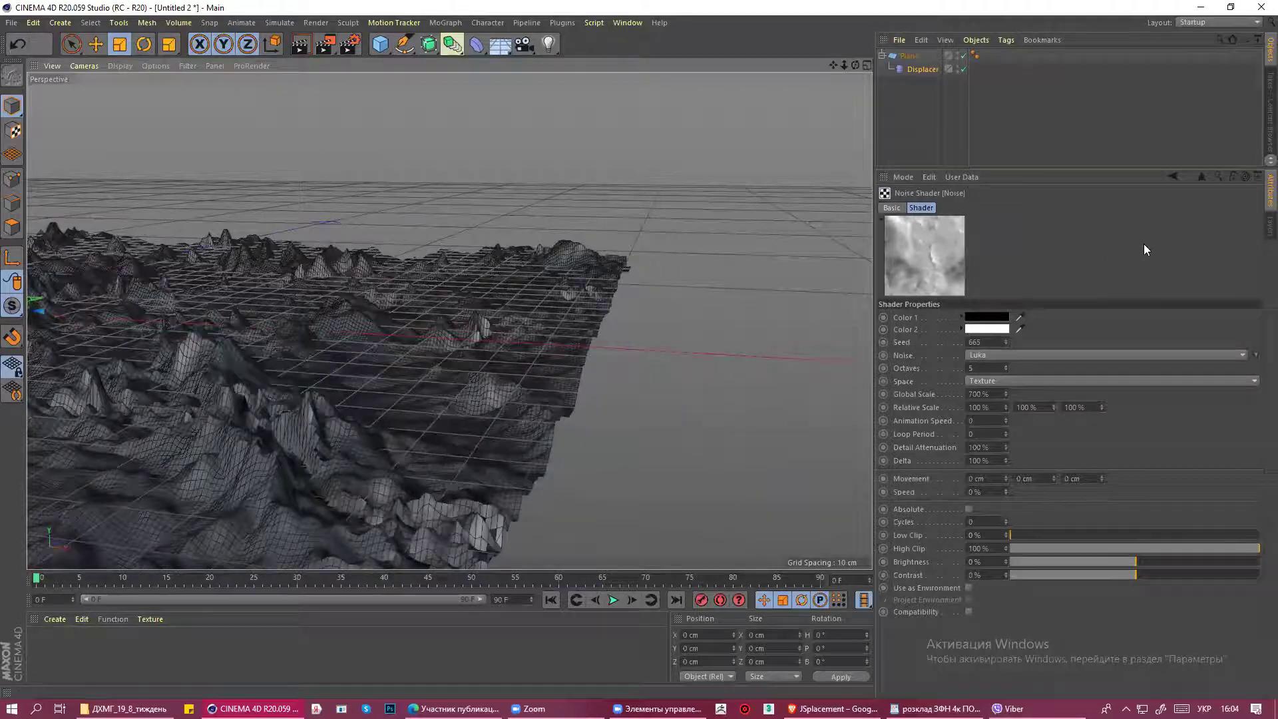
{"action": "middle_click", "coordinate": [636, 384]}
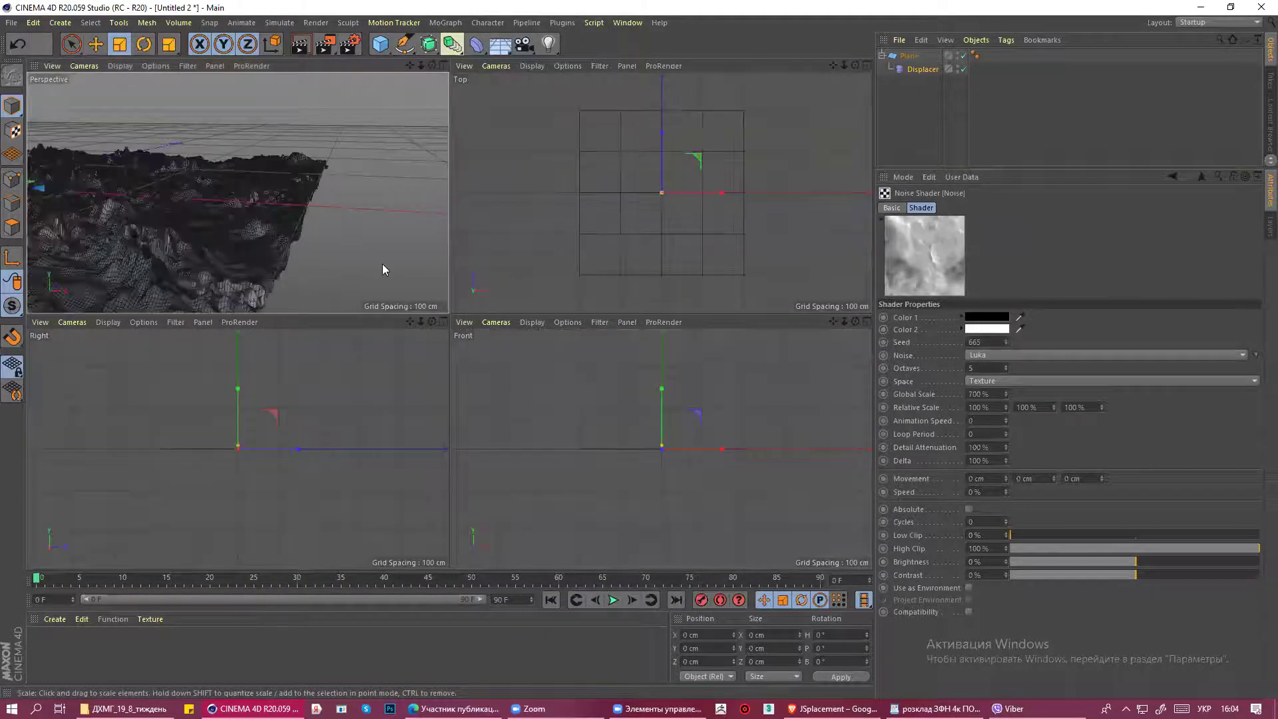
{"action": "middle_click", "coordinate": [318, 250]}
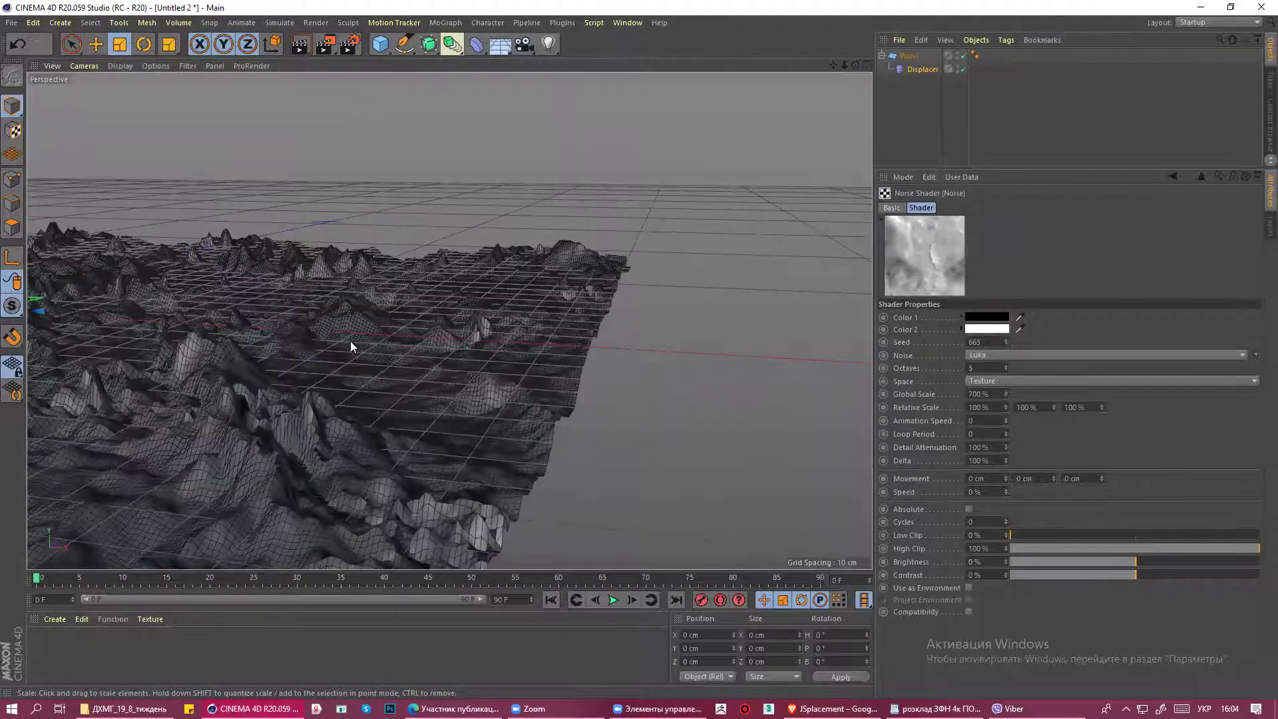
{"action": "middle_click", "coordinate": [351, 345]}
{"action": "middle_click", "coordinate": [345, 286]}
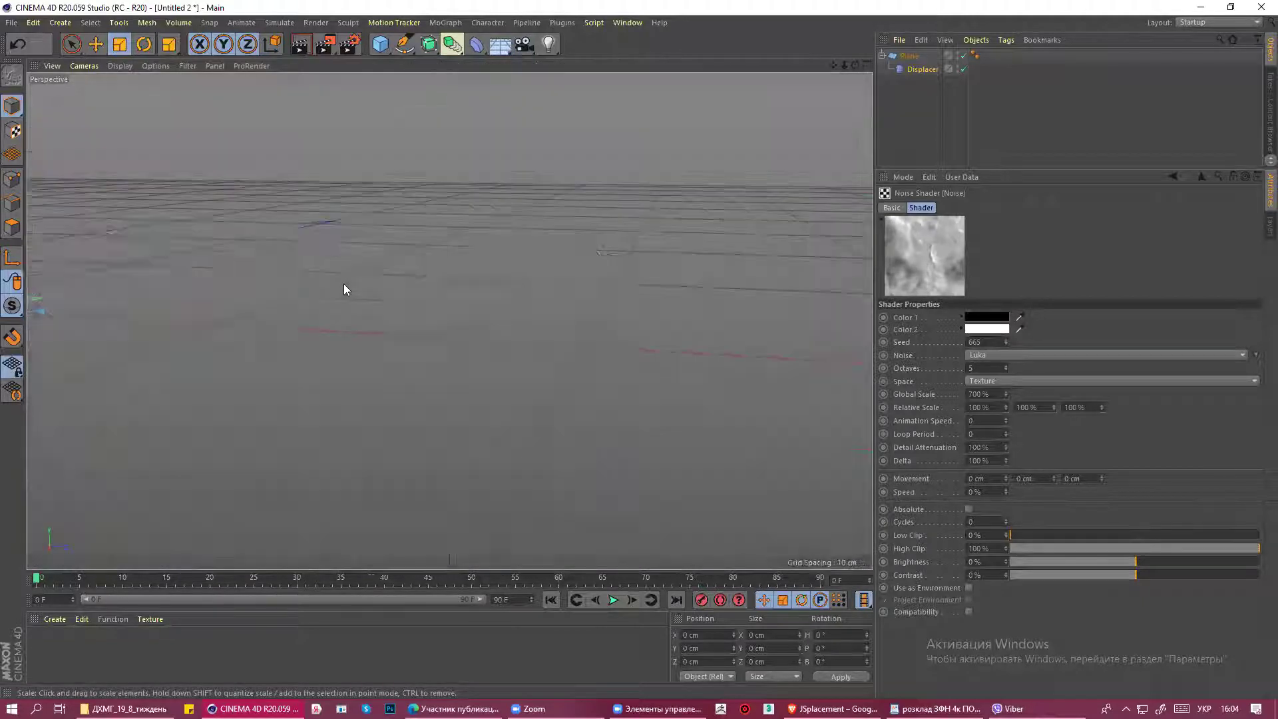
{"action": "mouse_move", "coordinate": [352, 312]}
{"action": "right_mouse_down", "text": "alt"}
{"action": "mouse_move", "coordinate": [691, 266]}
{"action": "mouse_move", "coordinate": [682, 288]}
{"action": "mouse_move", "coordinate": [723, 267]}
{"action": "right_mouse_up", "text": "alt"}
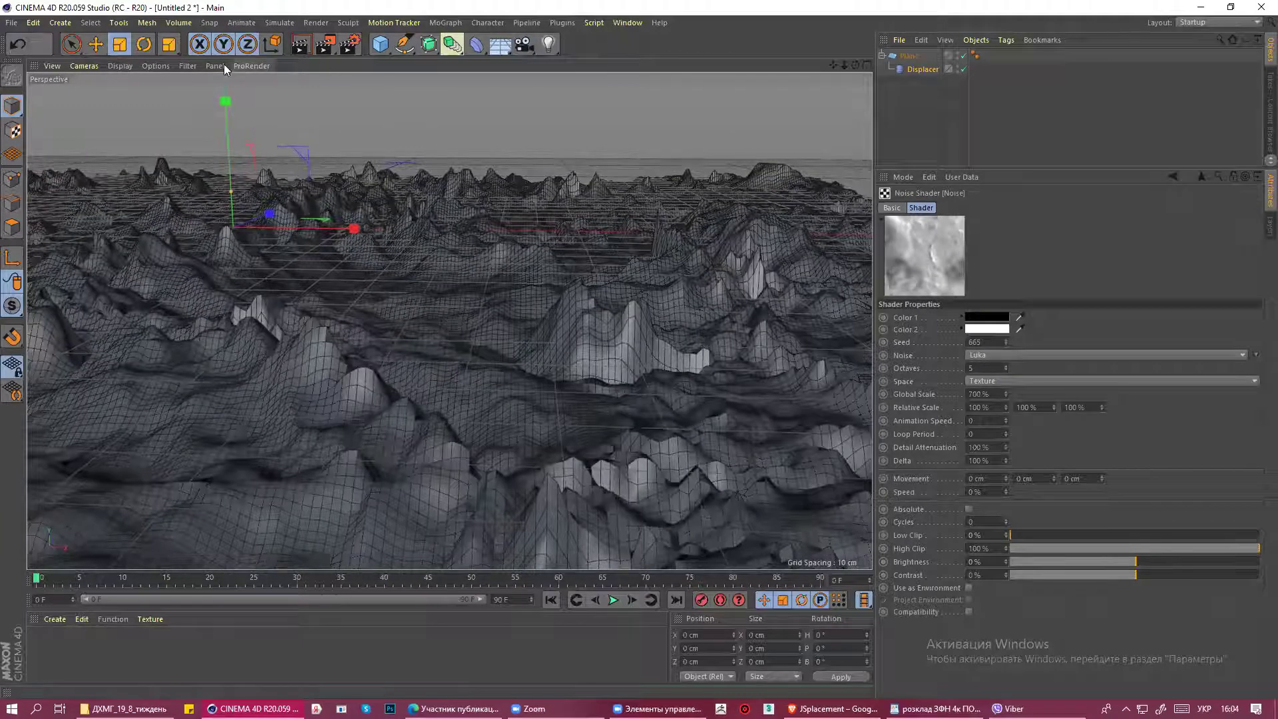
Turn off the viewport Grid filter, set Noise Animation Speed to 0.5, and play the animation.
{"action": "left_click", "coordinate": [182, 65]}
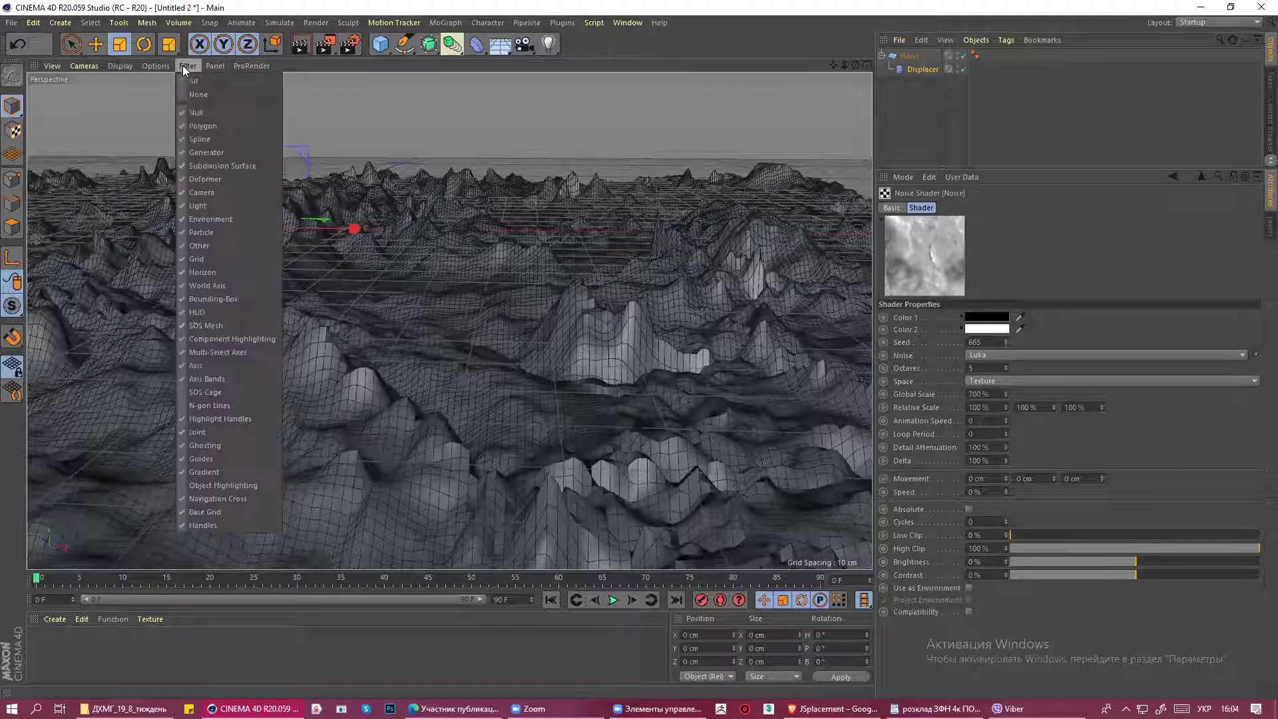
{"action": "left_click", "coordinate": [181, 259]}
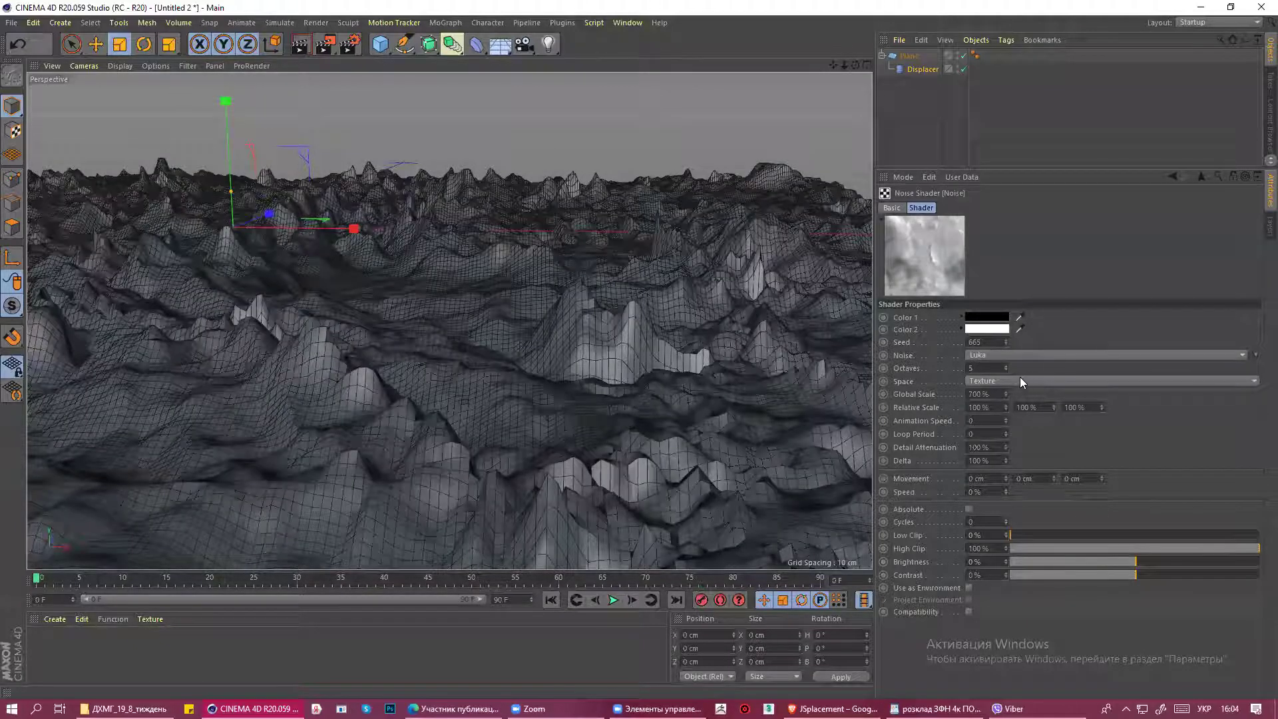
{"action": "double_click", "coordinate": [981, 420]}
{"action": "type", "text": "0.5"}
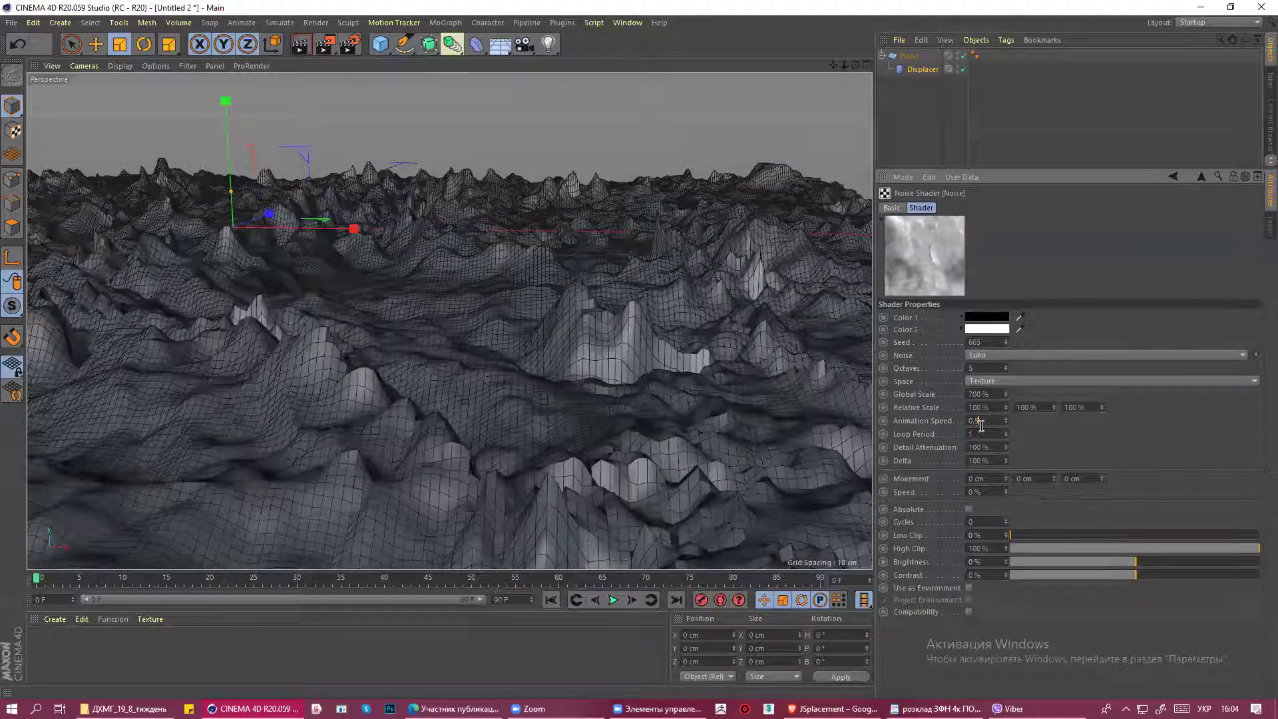
{"action": "left_click", "coordinate": [989, 433]}
{"action": "left_click", "coordinate": [613, 599]}
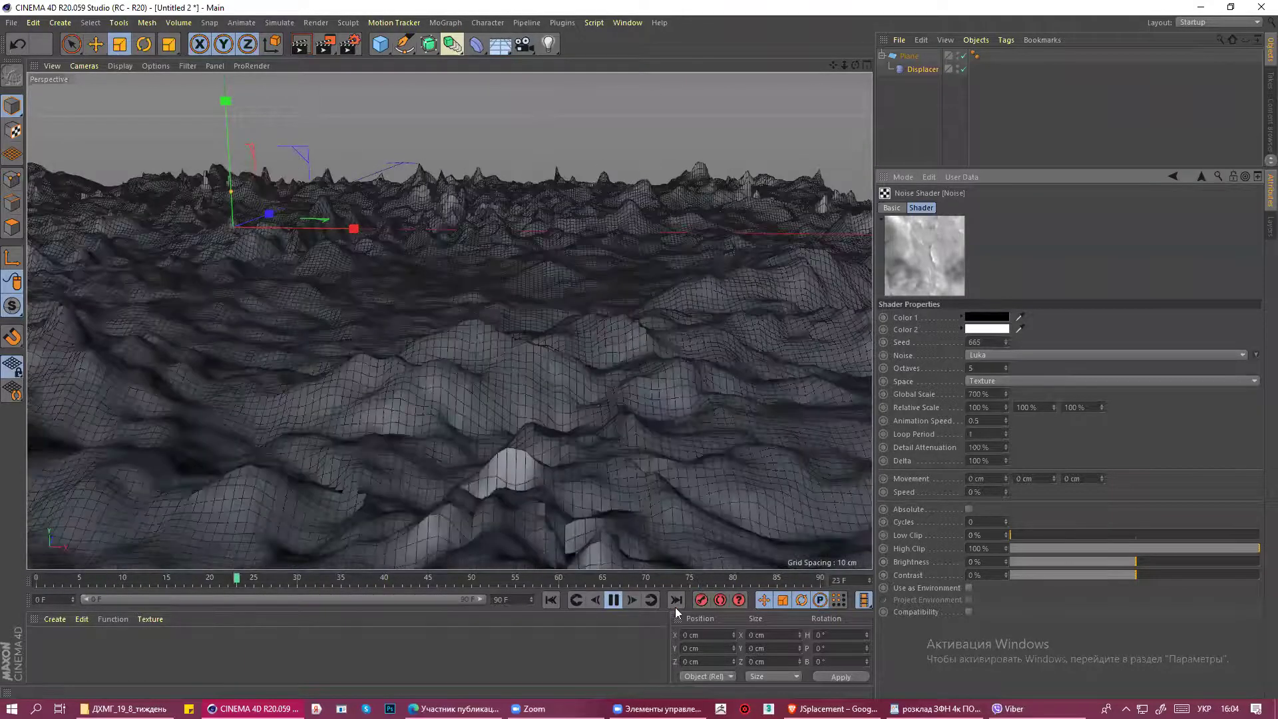
Set Noise Animation Speed to 0.2 and Loop Period to 3, then play and orbit the terrain.
{"action": "left_click", "coordinate": [613, 599]}
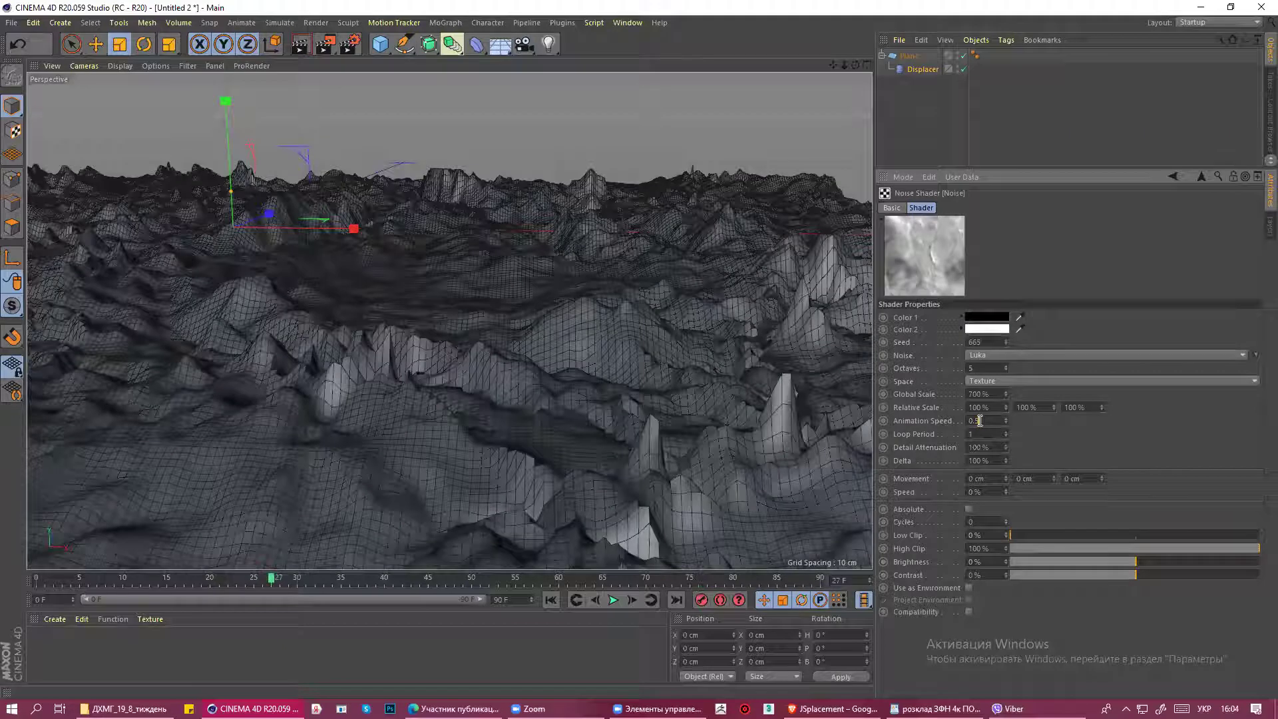
{"action": "type", "text": "2"}
{"action": "left_click", "coordinate": [980, 434]}
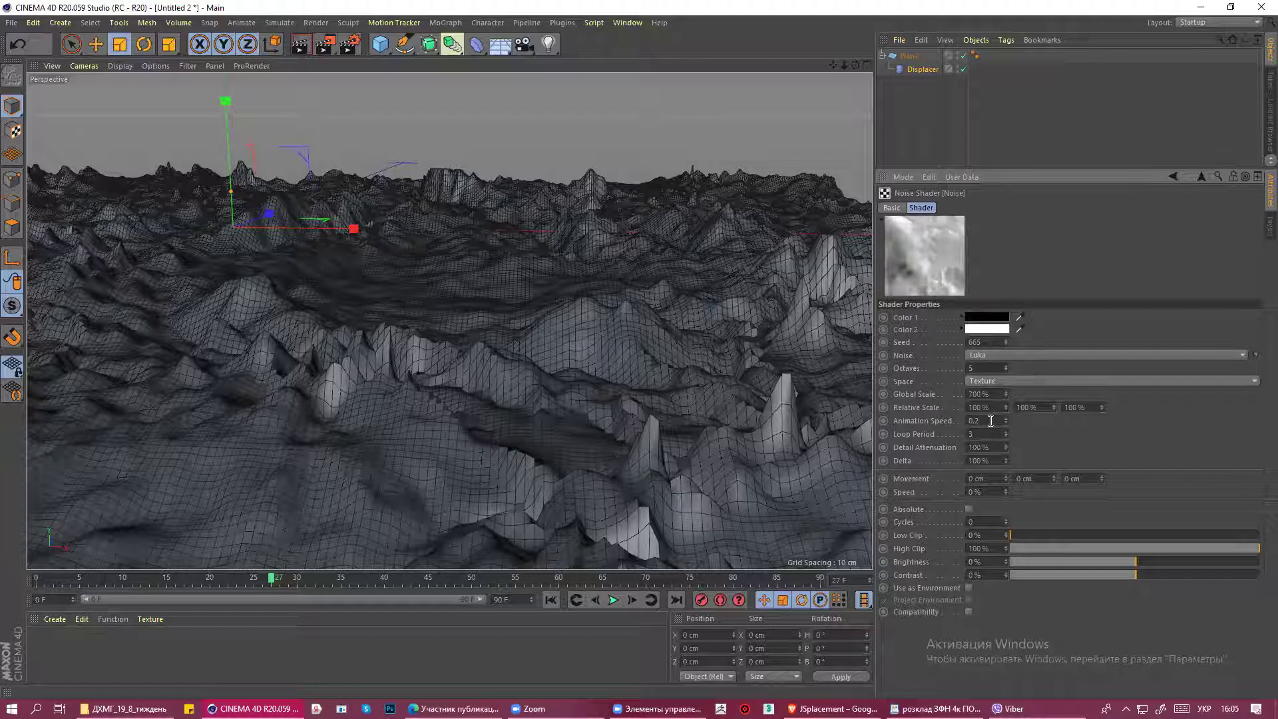
{"action": "key", "text": "Return"}
{"action": "left_click", "coordinate": [551, 600]}
{"action": "left_click", "coordinate": [613, 601]}
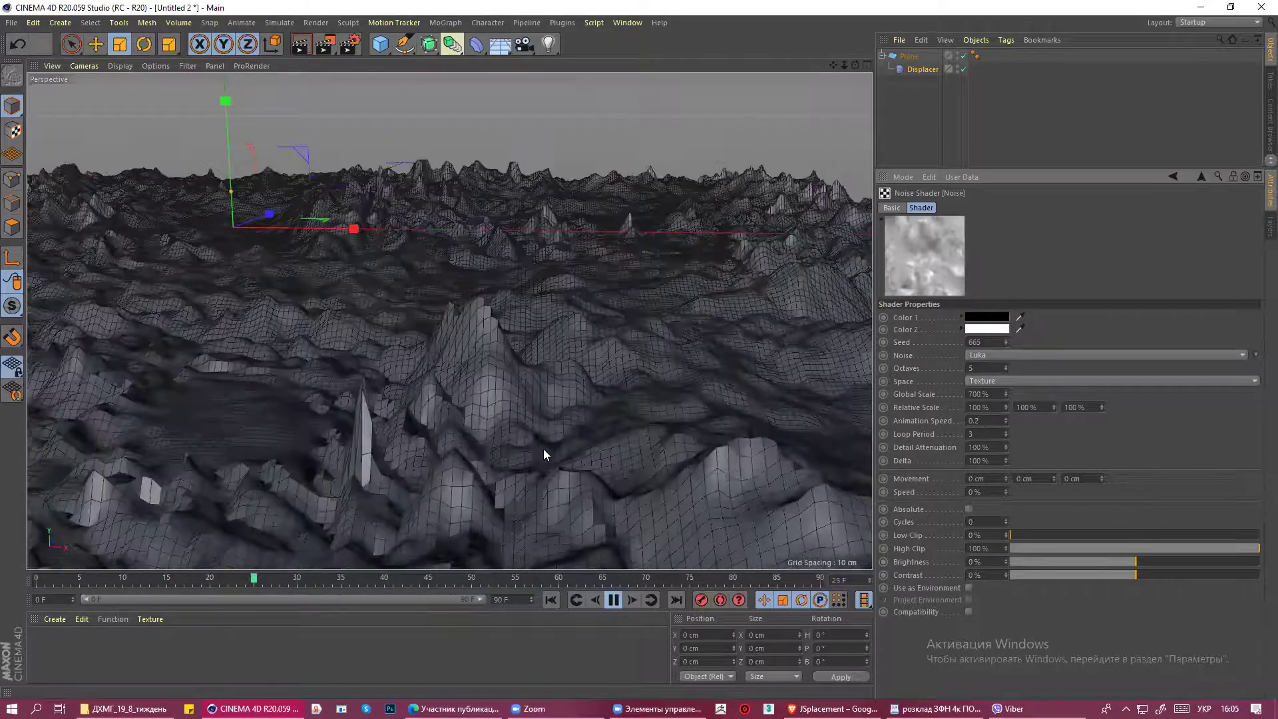
{"action": "mouse_move", "coordinate": [550, 417]}
{"action": "left_mouse_down", "text": "alt"}
{"action": "mouse_move", "coordinate": [598, 426]}
{"action": "mouse_move", "coordinate": [565, 446]}
{"action": "left_mouse_up", "text": "alt"}
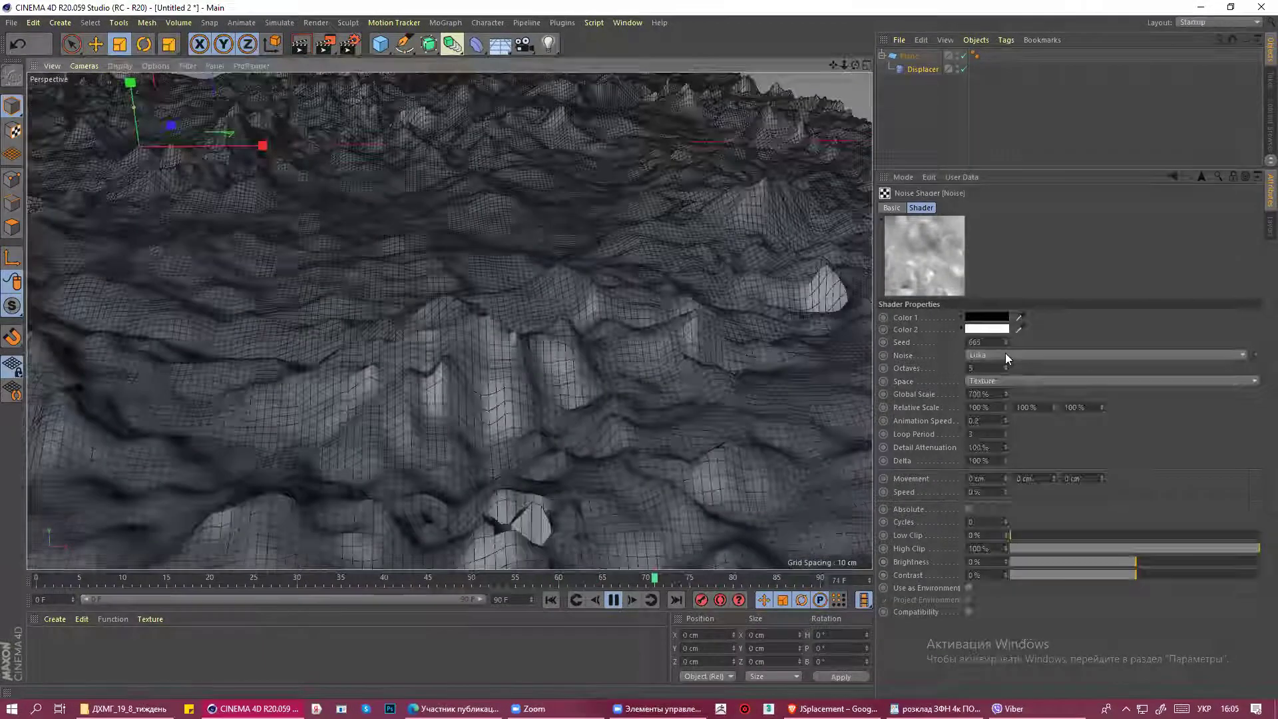
Try Turbulence noise on the terrain, switch back to Luka, and stop playback.
{"action": "left_click", "coordinate": [1005, 352]}
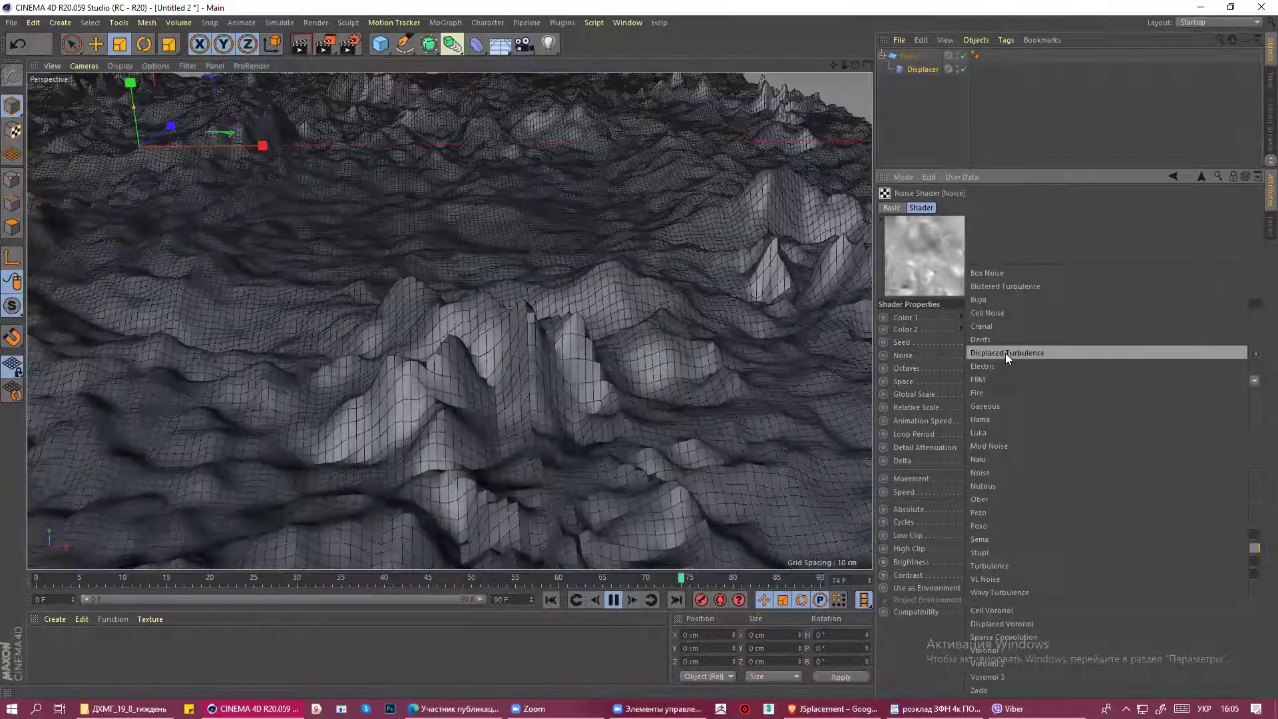
{"action": "left_click", "coordinate": [999, 564]}
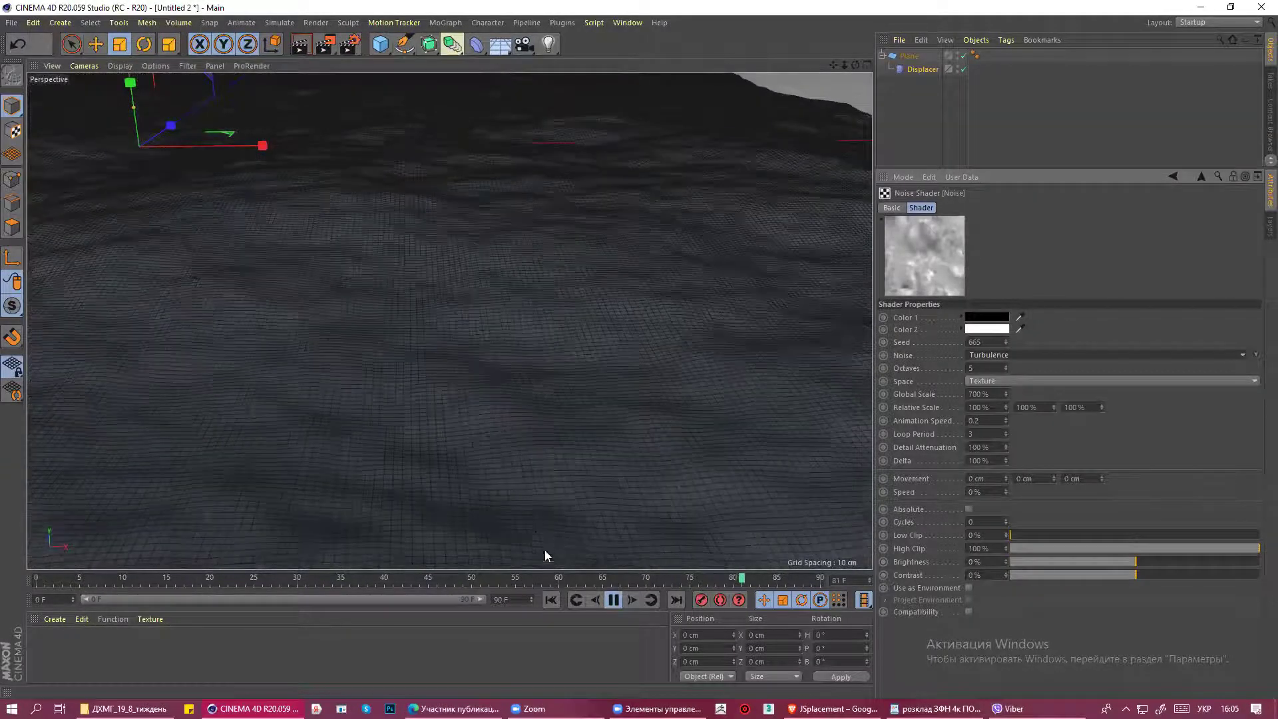
{"action": "left_click_drag", "start_coordinate": [527, 431], "coordinate": [507, 303], "text": "alt"}
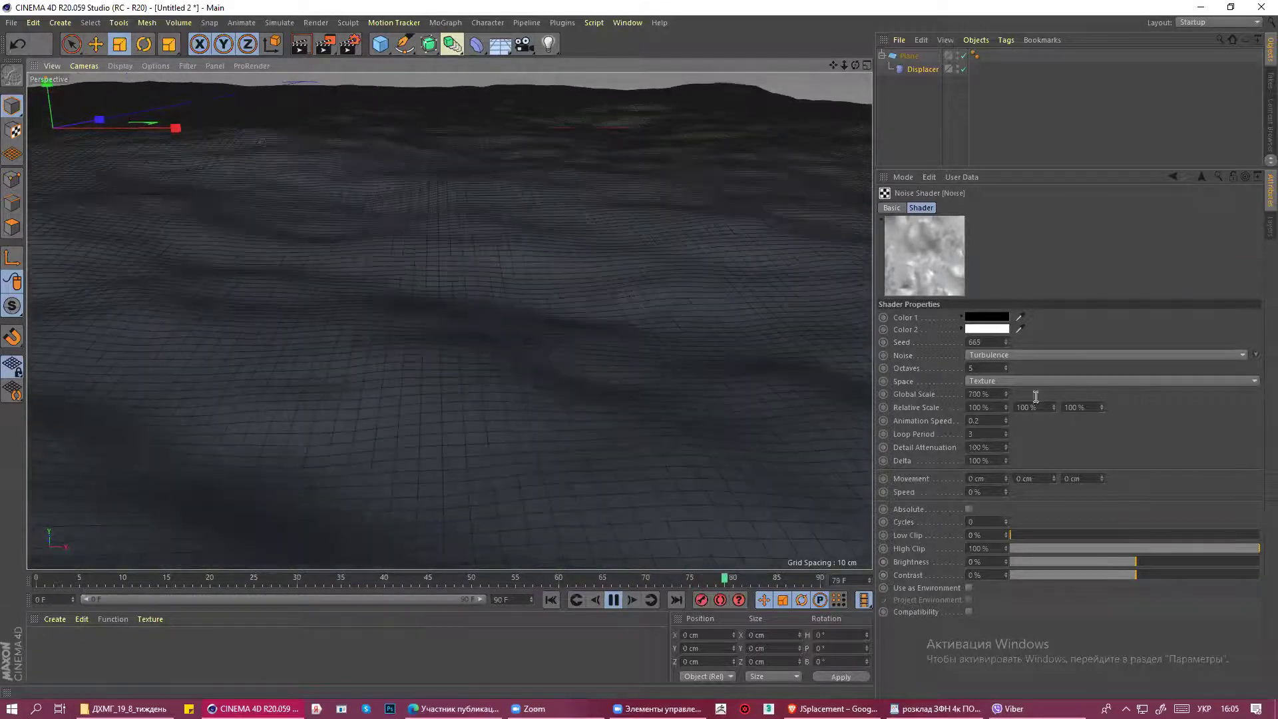
{"action": "left_click", "coordinate": [1016, 354]}
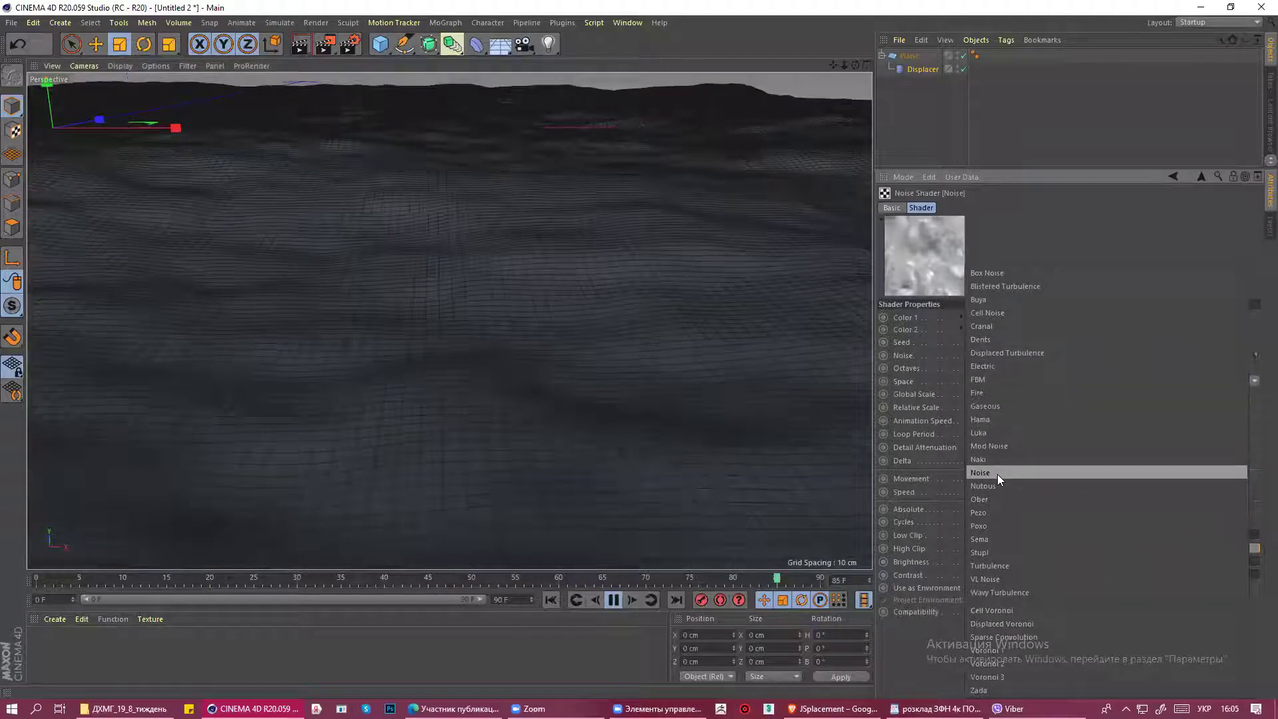
{"action": "left_click", "coordinate": [988, 432]}
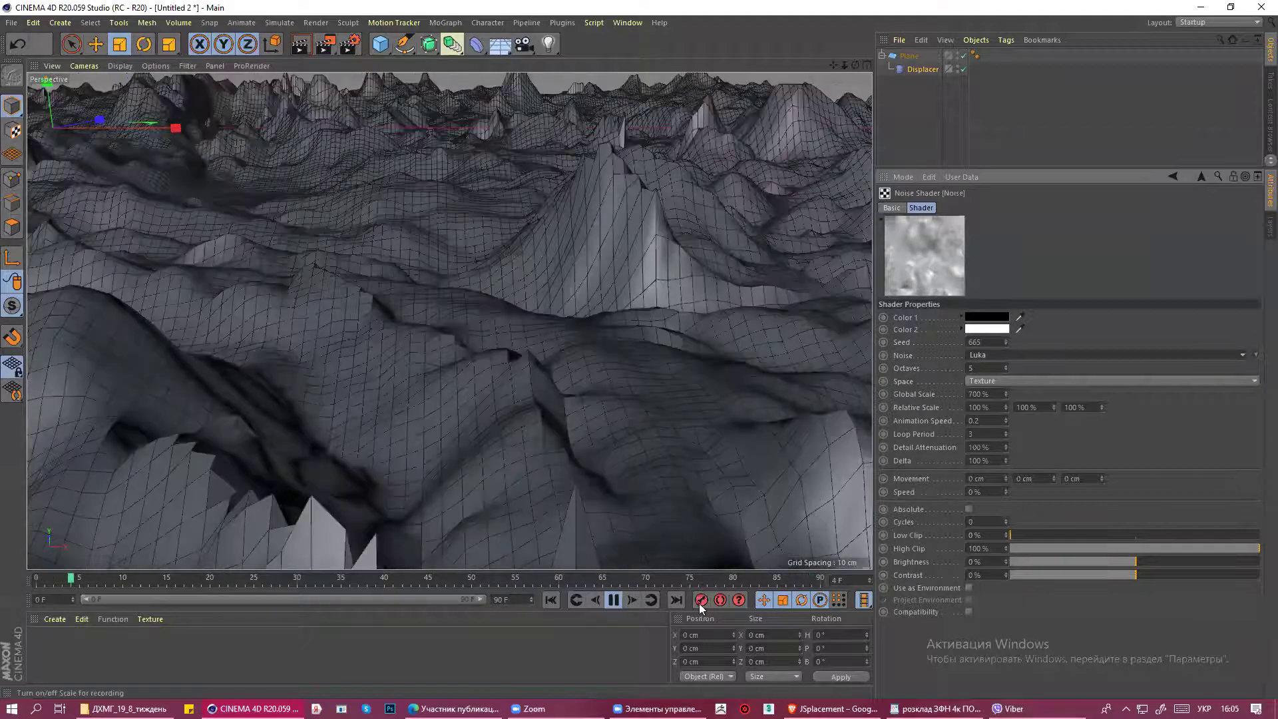
{"action": "left_click", "coordinate": [614, 600]}
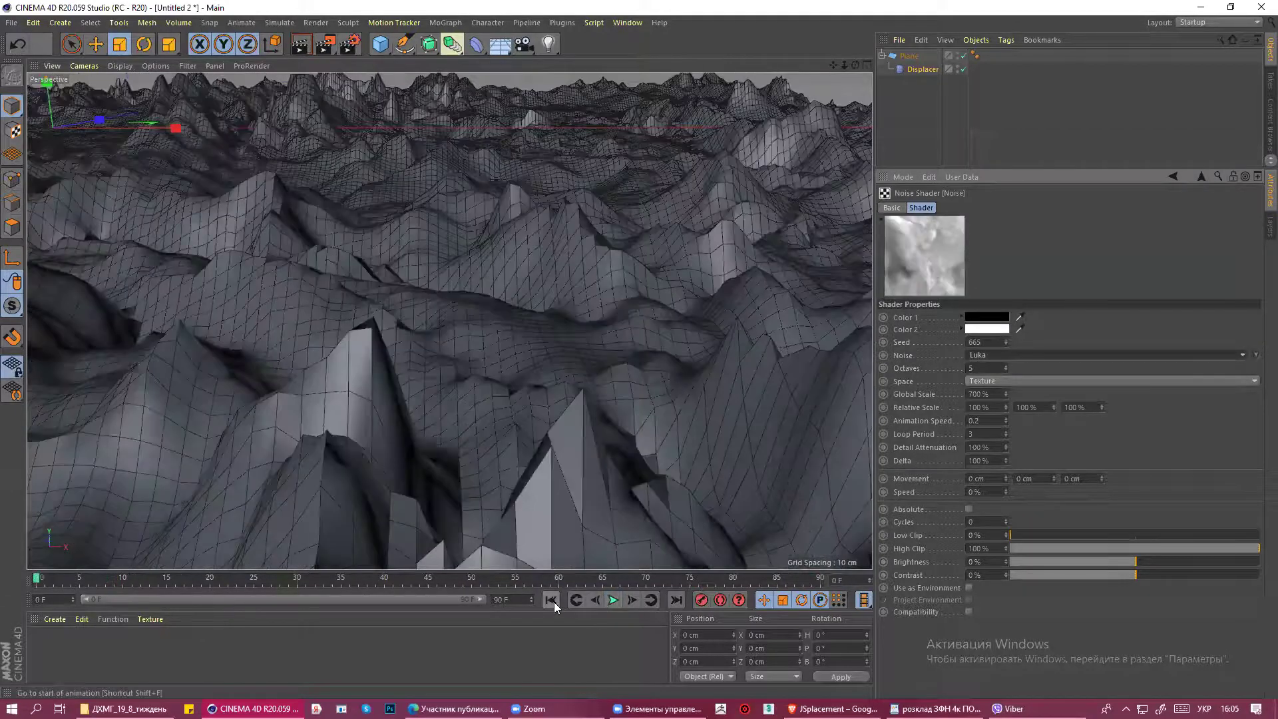
From the first frame, set noise Low Clip to 34% and High Clip to 48%, orbiting to check.
{"action": "left_click", "coordinate": [552, 602]}
{"action": "left_click_drag", "start_coordinate": [509, 455], "coordinate": [597, 432], "text": "alt"}
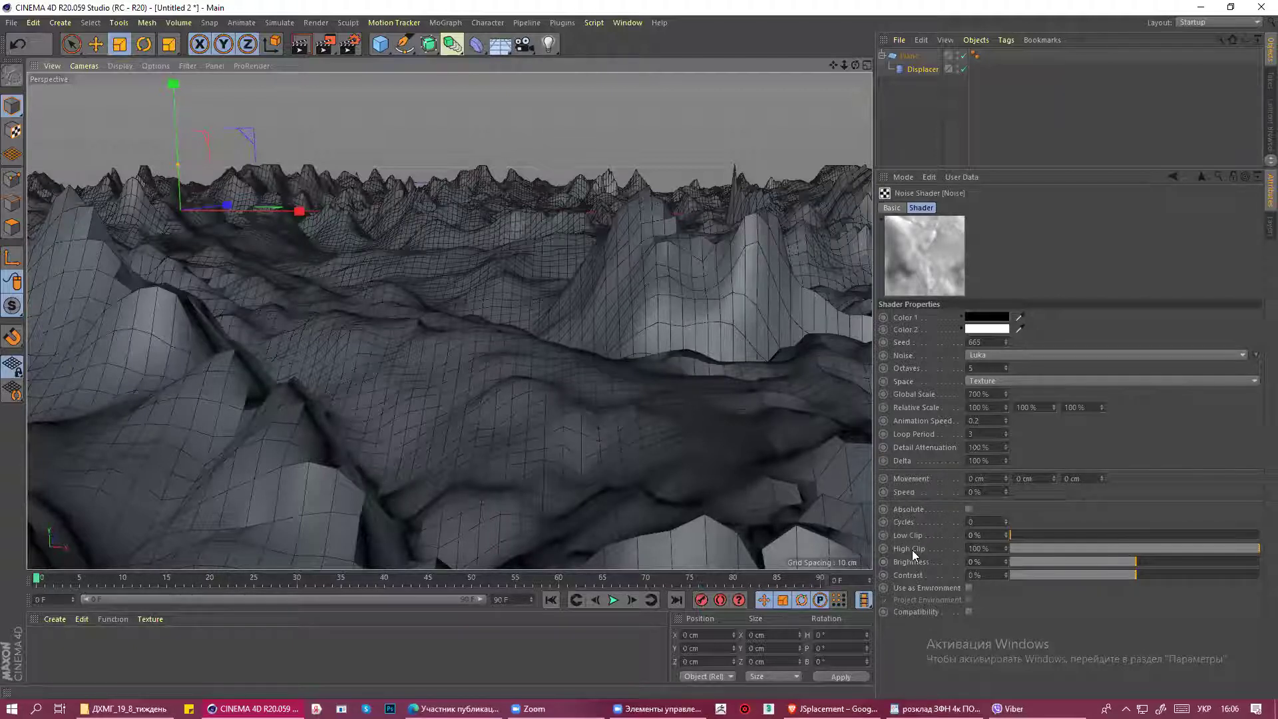
{"action": "mouse_move", "coordinate": [1014, 533]}
{"action": "left_mouse_down"}
{"action": "mouse_move", "coordinate": [1204, 537]}
{"action": "mouse_move", "coordinate": [1077, 531]}
{"action": "mouse_move", "coordinate": [1095, 530]}
{"action": "left_mouse_up"}
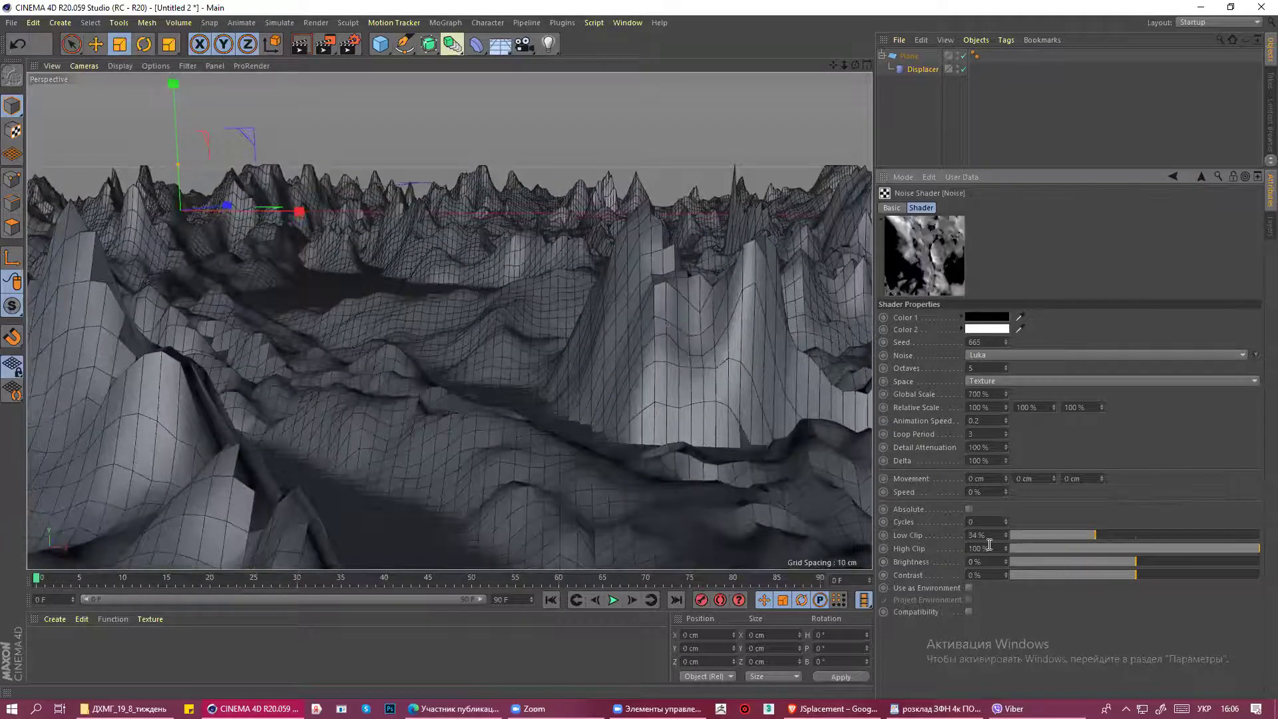
{"action": "mouse_move", "coordinate": [1202, 549]}
{"action": "left_mouse_down"}
{"action": "mouse_move", "coordinate": [1118, 543]}
{"action": "mouse_move", "coordinate": [1129, 543]}
{"action": "left_mouse_up"}
{"action": "mouse_move", "coordinate": [494, 318]}
{"action": "left_mouse_down", "text": "alt"}
{"action": "mouse_move", "coordinate": [503, 430]}
{"action": "mouse_move", "coordinate": [535, 423]}
{"action": "mouse_move", "coordinate": [446, 412]}
{"action": "mouse_move", "coordinate": [439, 530]}
{"action": "mouse_move", "coordinate": [485, 498]}
{"action": "mouse_move", "coordinate": [453, 495]}
{"action": "mouse_move", "coordinate": [557, 438]}
{"action": "mouse_move", "coordinate": [618, 452]}
{"action": "left_mouse_up", "text": "alt"}
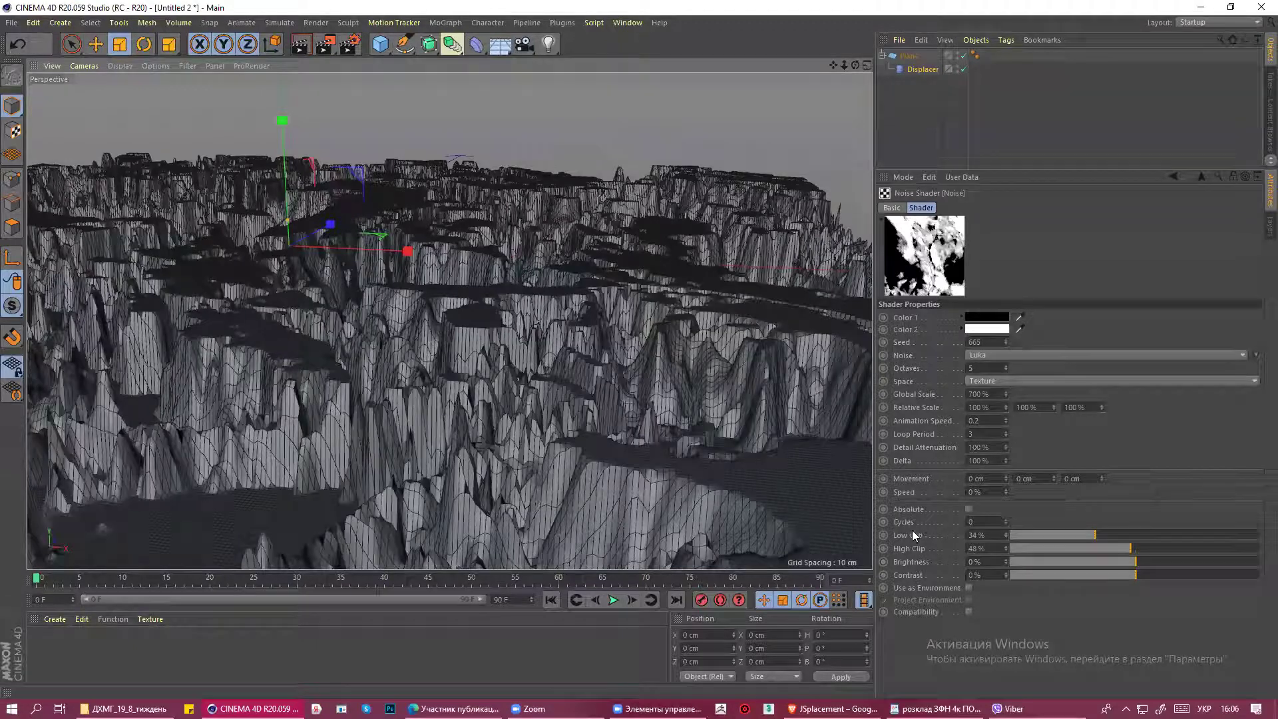
{"action": "mouse_move", "coordinate": [462, 348]}
{"action": "left_mouse_down", "text": "alt"}
{"action": "mouse_move", "coordinate": [525, 363]}
{"action": "mouse_move", "coordinate": [454, 346]}
{"action": "mouse_move", "coordinate": [652, 313]}
{"action": "mouse_move", "coordinate": [574, 320]}
{"action": "left_mouse_up", "text": "alt"}
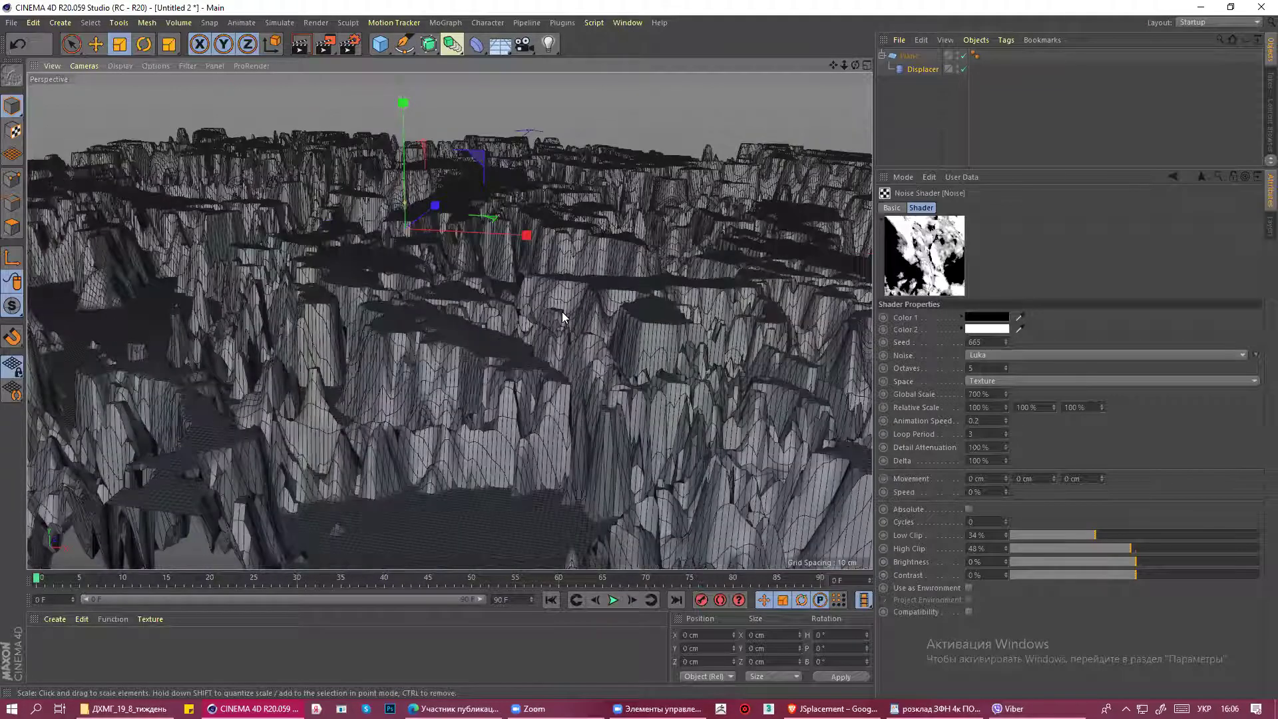
{"action": "left_click", "coordinate": [326, 44]}
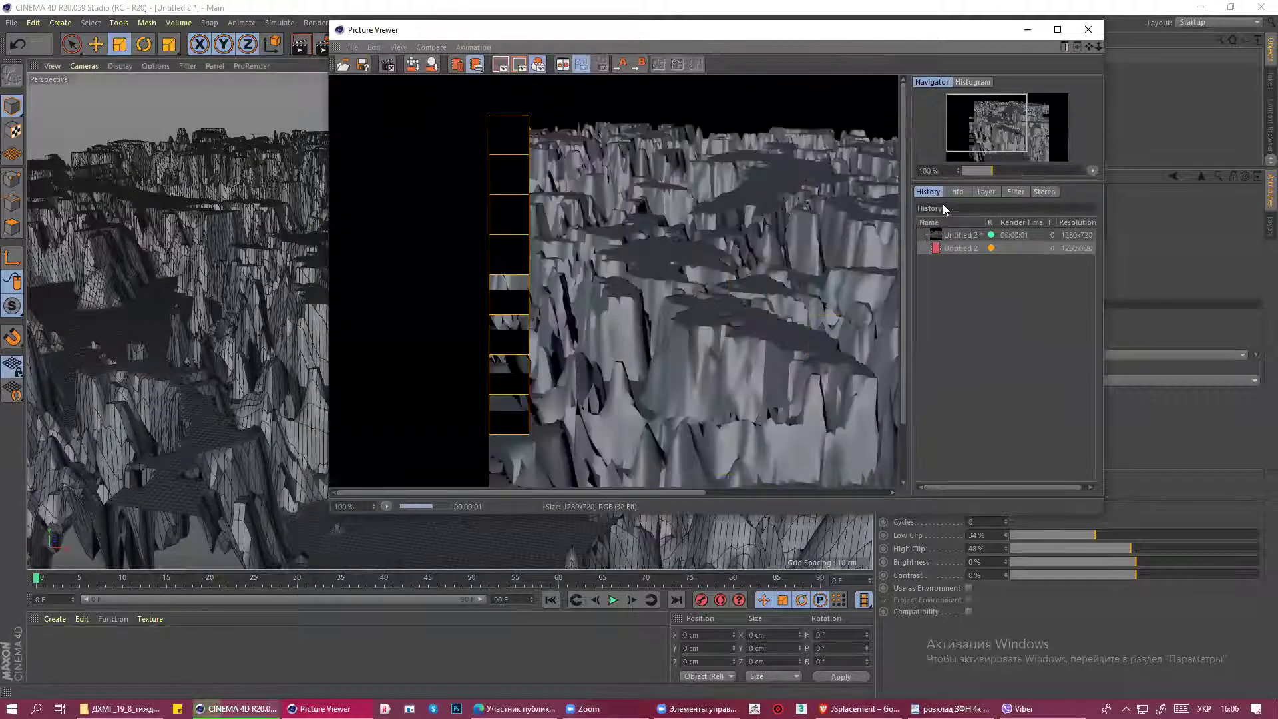
{"action": "left_click", "coordinate": [1088, 30]}
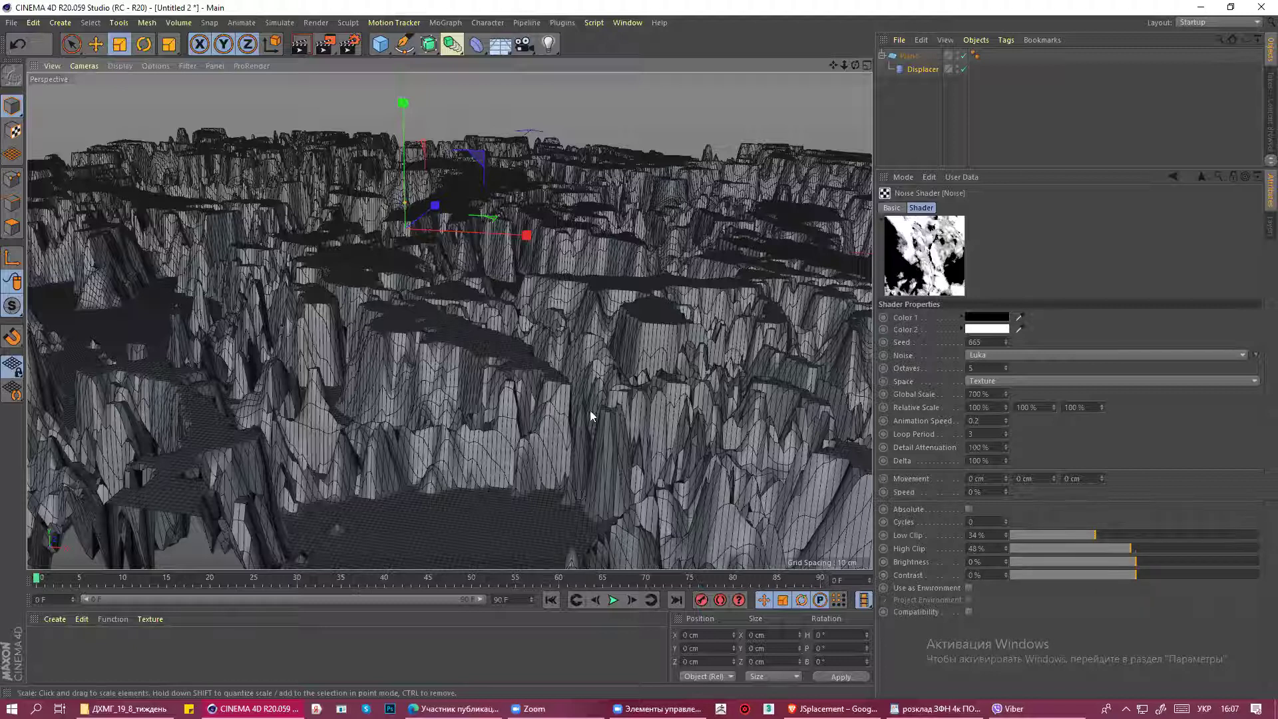
{"action": "left_click", "coordinate": [326, 46]}
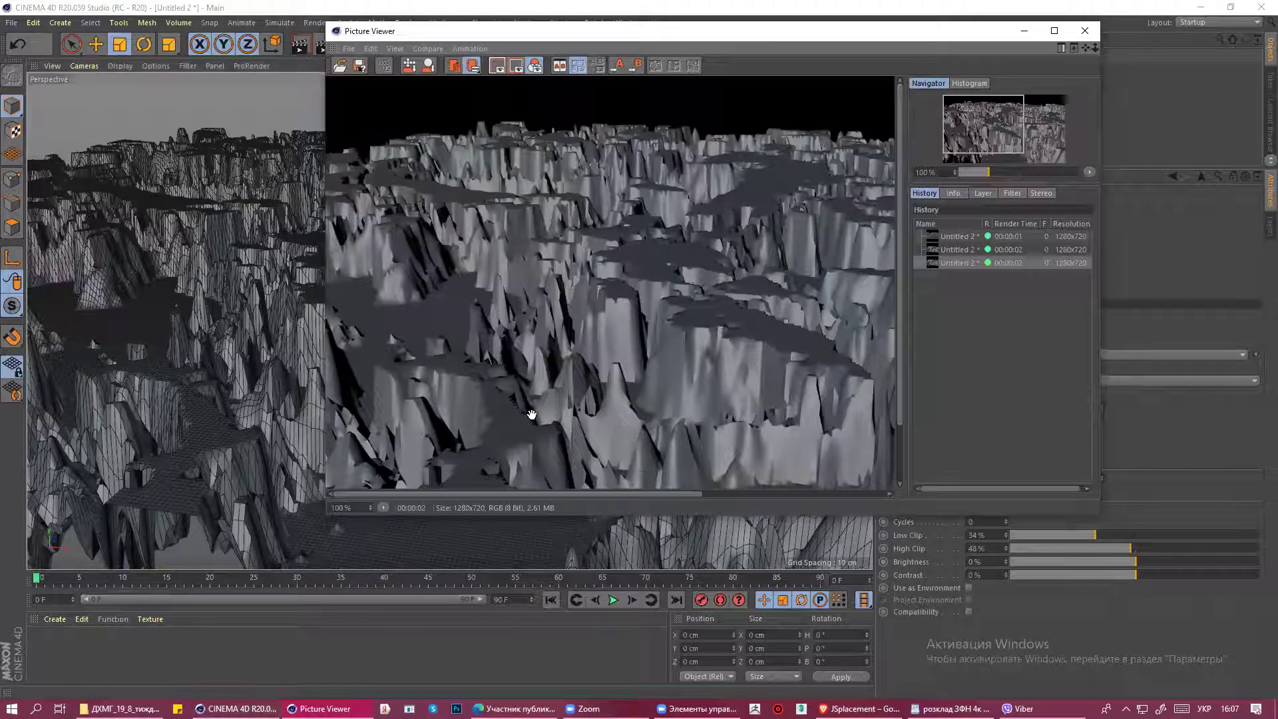
{"action": "scroll", "coordinate": [531, 414], "scroll_direction": "up", "scroll_amount": 1}
{"action": "scroll", "coordinate": [532, 415], "scroll_direction": "up", "scroll_amount": 1}
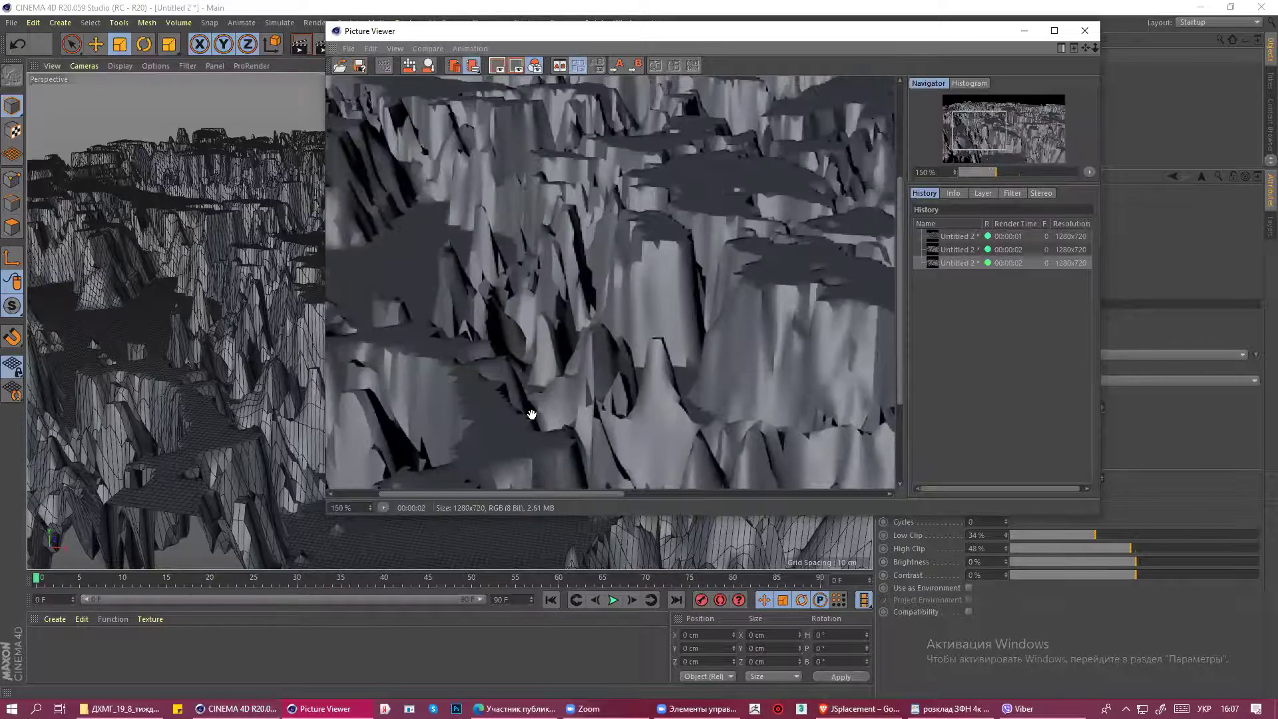
{"action": "scroll", "coordinate": [532, 415], "scroll_direction": "up", "scroll_amount": 1}
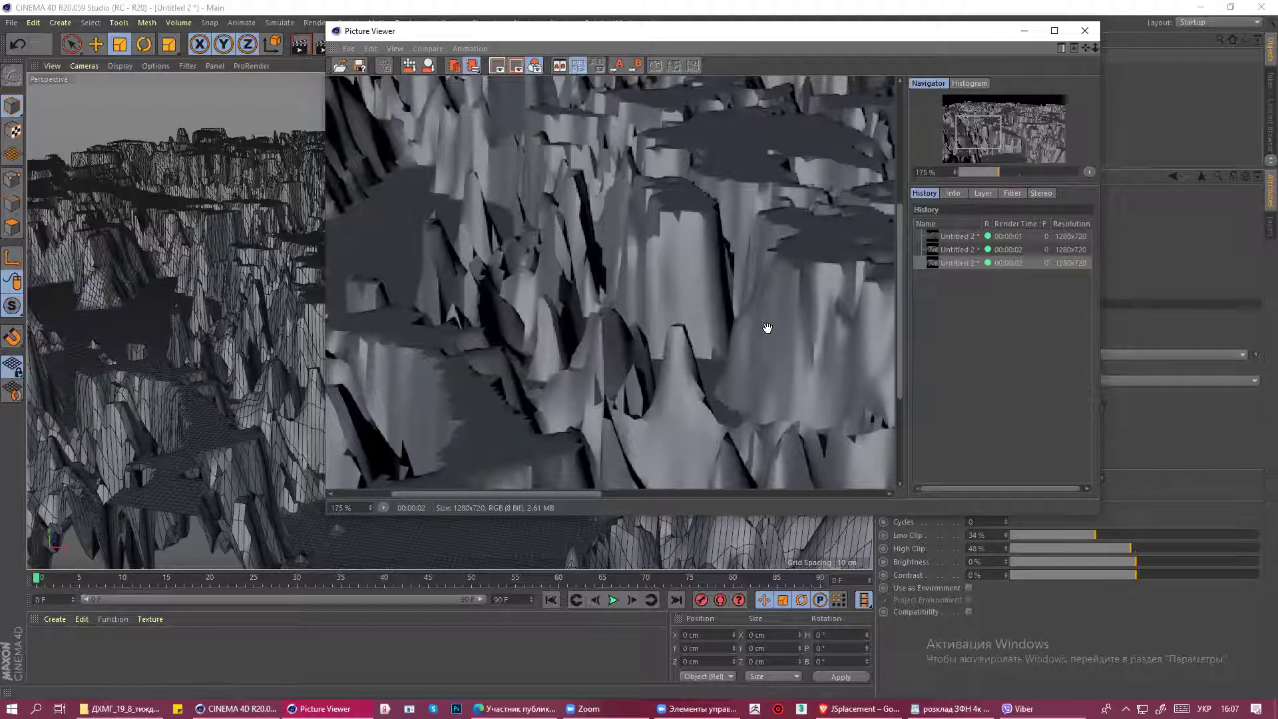
{"action": "scroll", "coordinate": [765, 330], "scroll_direction": "up", "scroll_amount": 2}
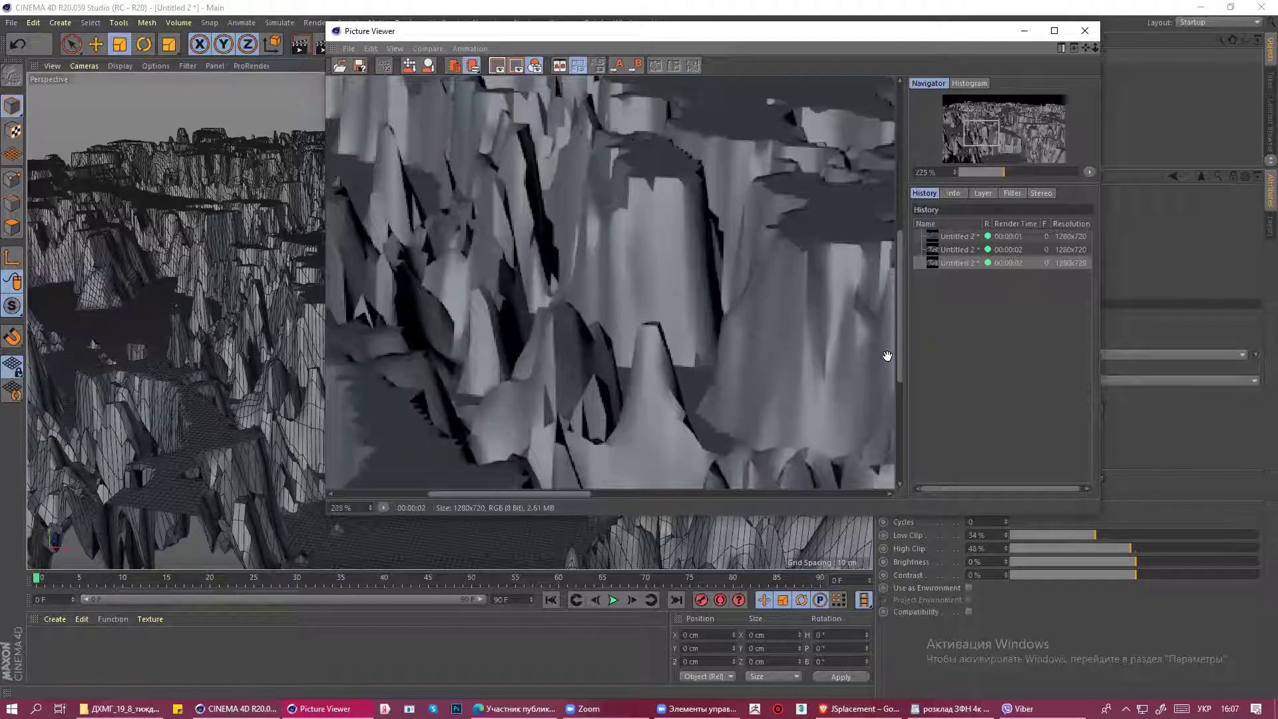
{"action": "left_click_drag", "start_coordinate": [900, 355], "coordinate": [912, 234]}
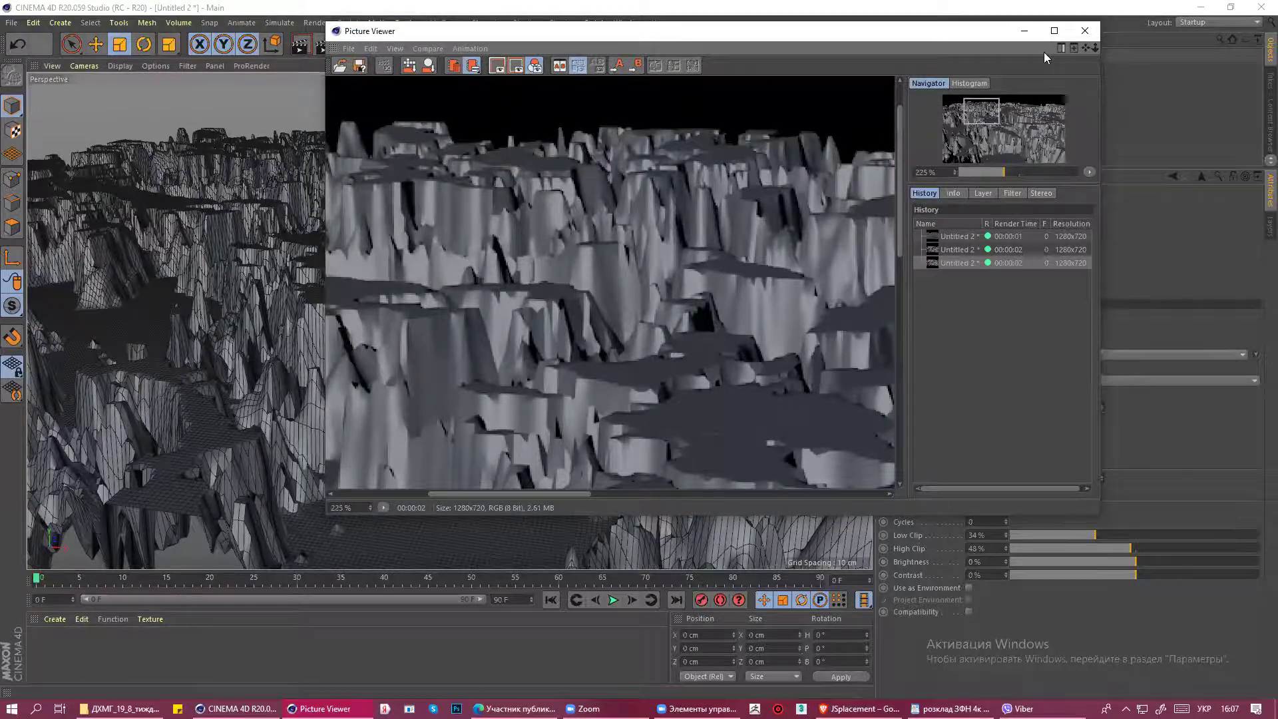
{"action": "left_click", "coordinate": [1084, 31]}
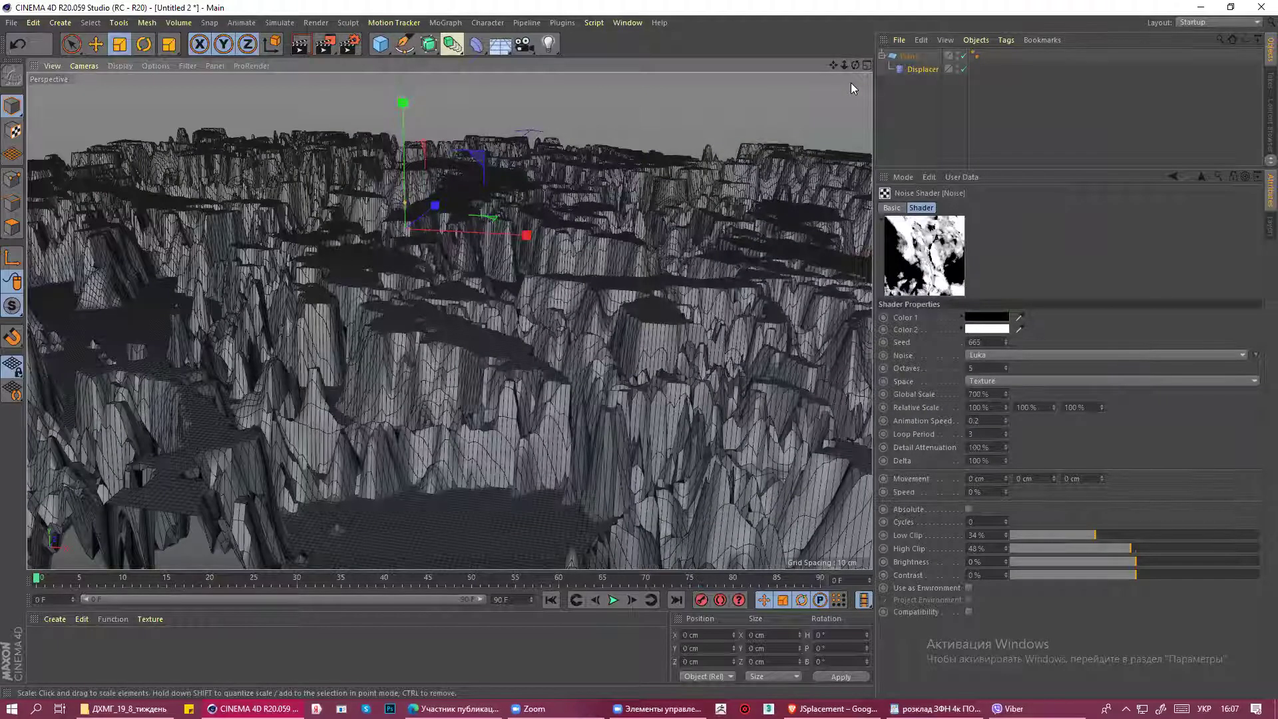
Add a Subdivision Surface and nest the Plane inside it.
{"action": "left_click", "coordinate": [908, 55]}
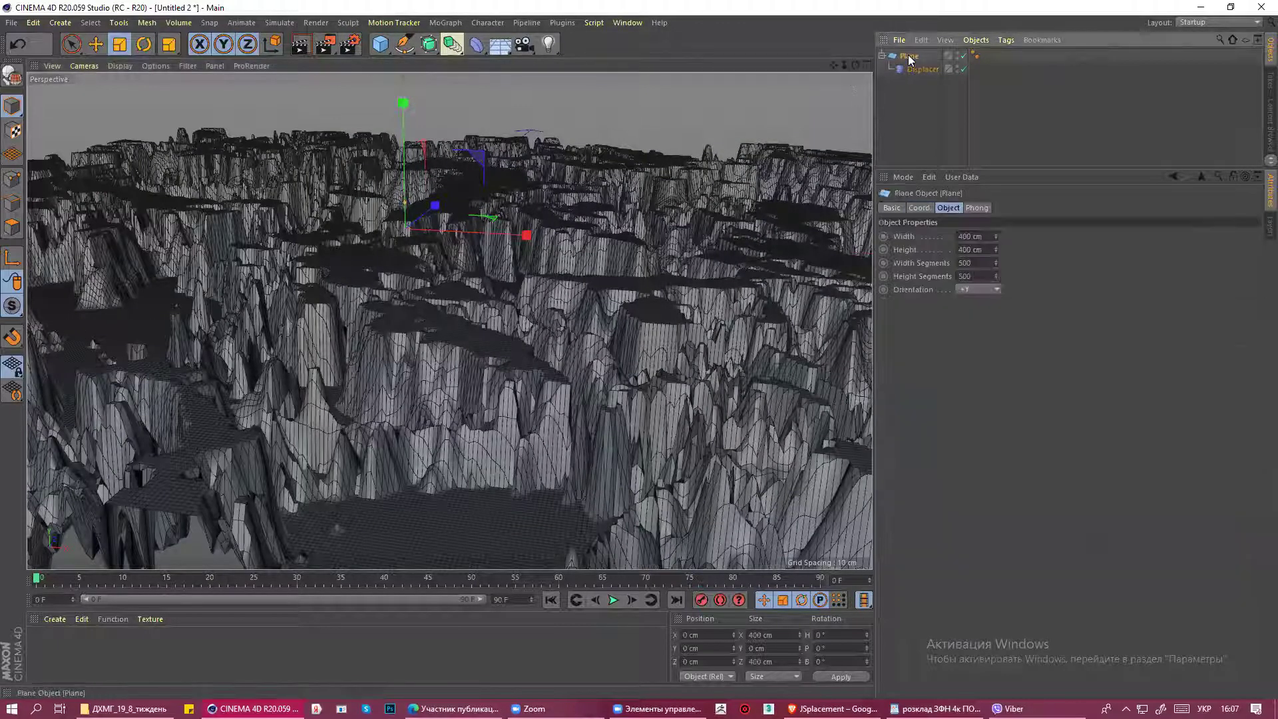
{"action": "left_click", "coordinate": [433, 50]}
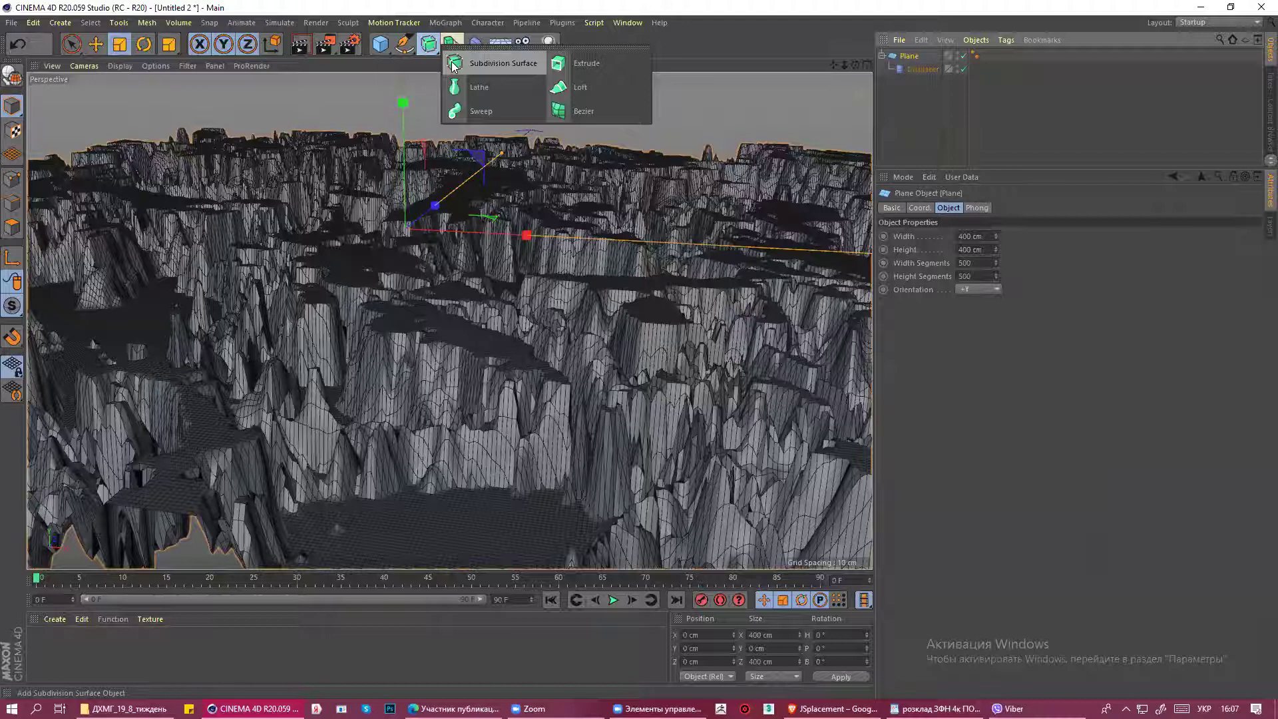
{"action": "left_click", "coordinate": [452, 64]}
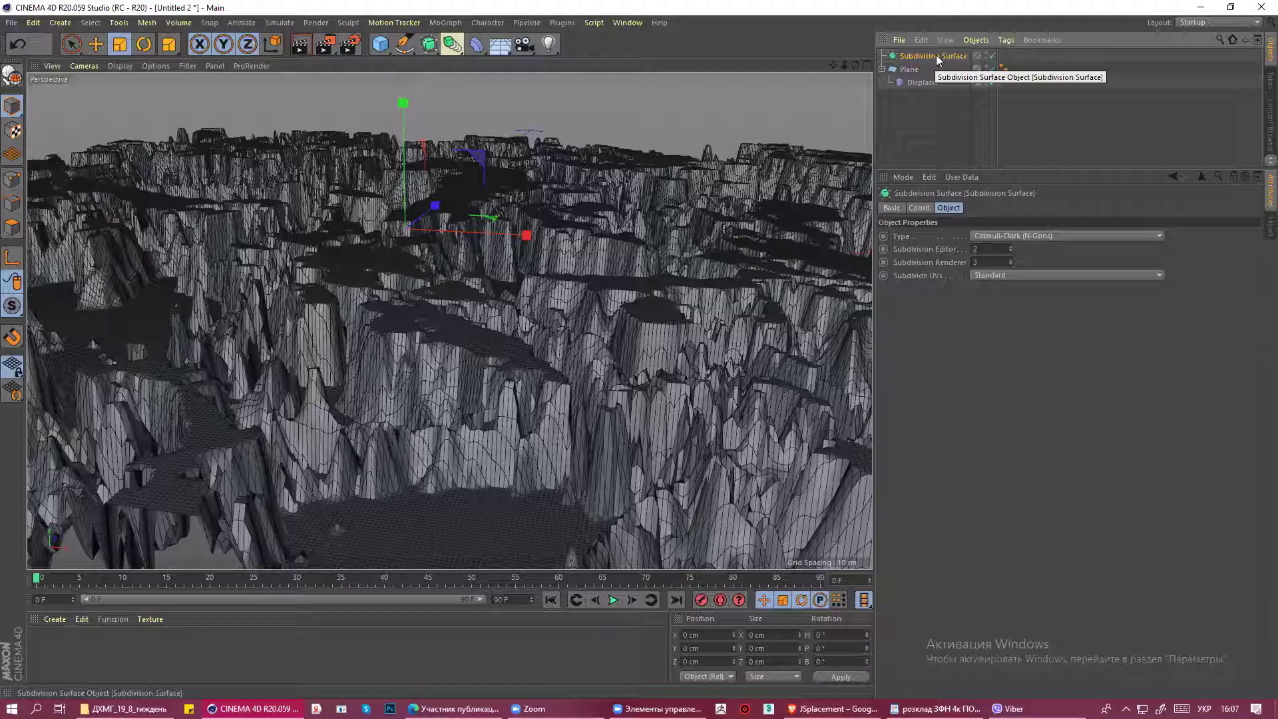
{"action": "left_click", "coordinate": [894, 70]}
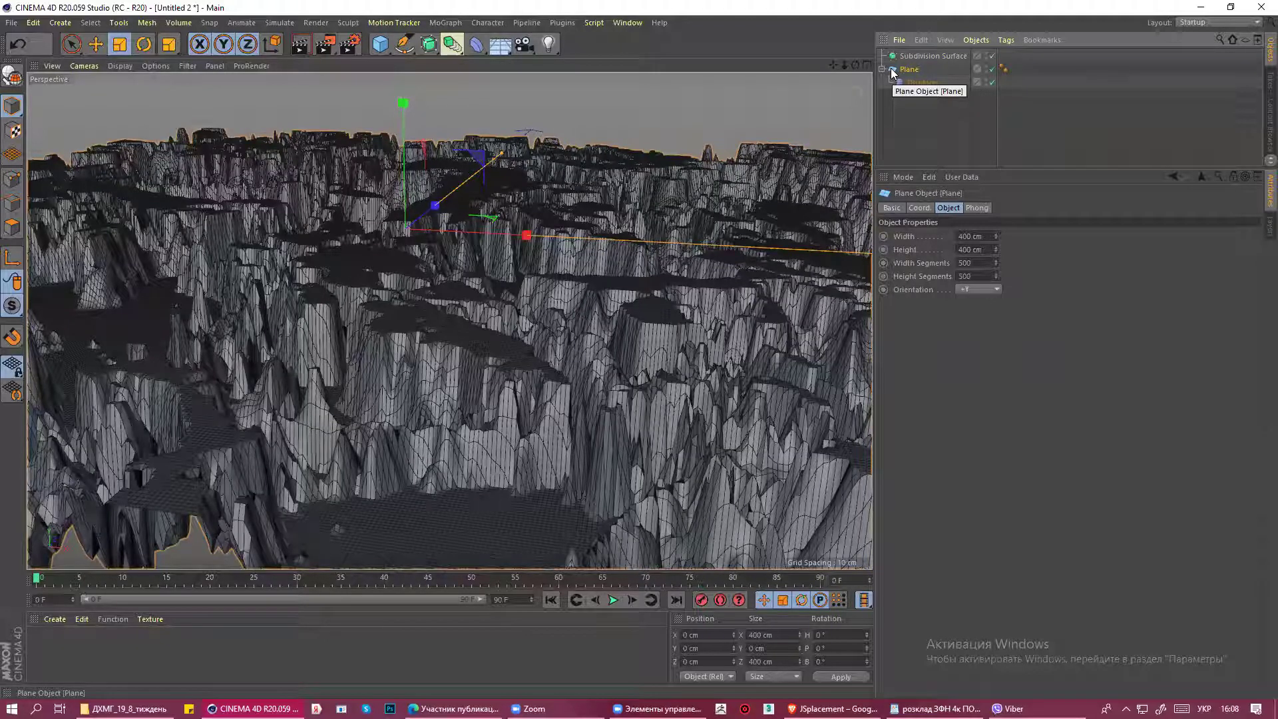
{"action": "left_click_drag", "start_coordinate": [891, 69], "coordinate": [895, 57]}
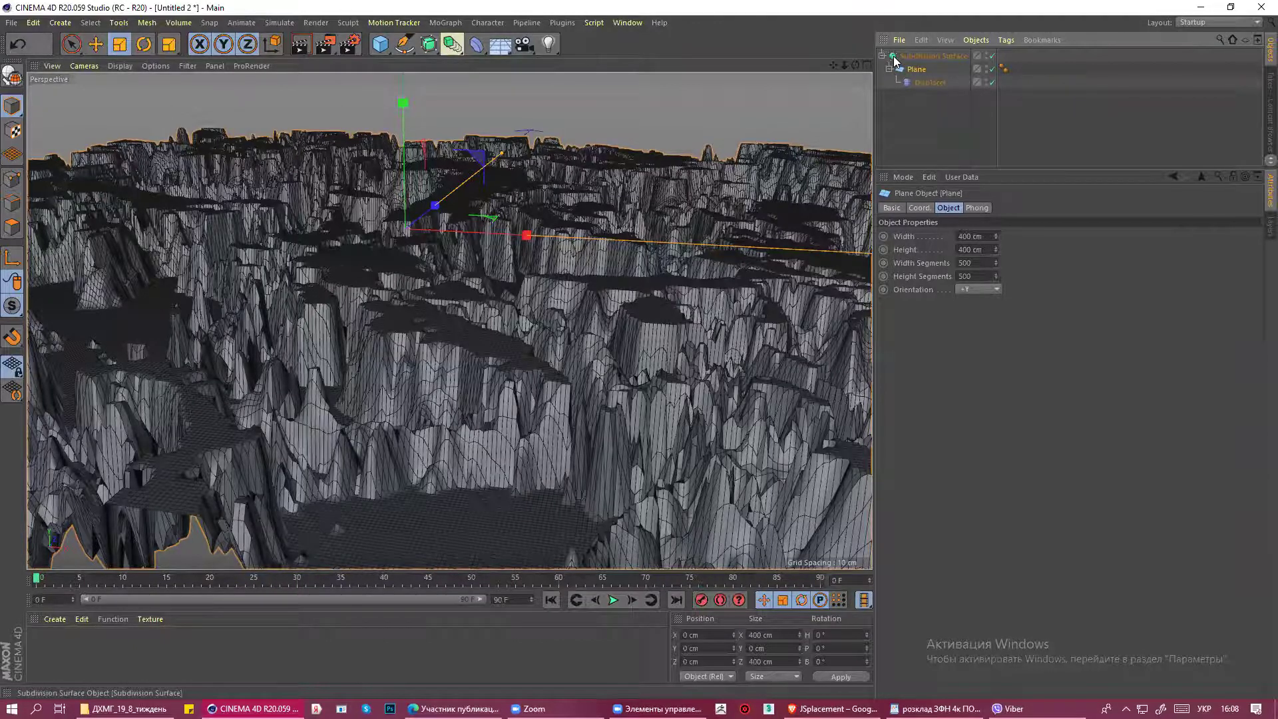
Set Subdivision Editor to 1 with render subdivision 3, then render to the Picture Viewer.
{"action": "left_click", "coordinate": [931, 55]}
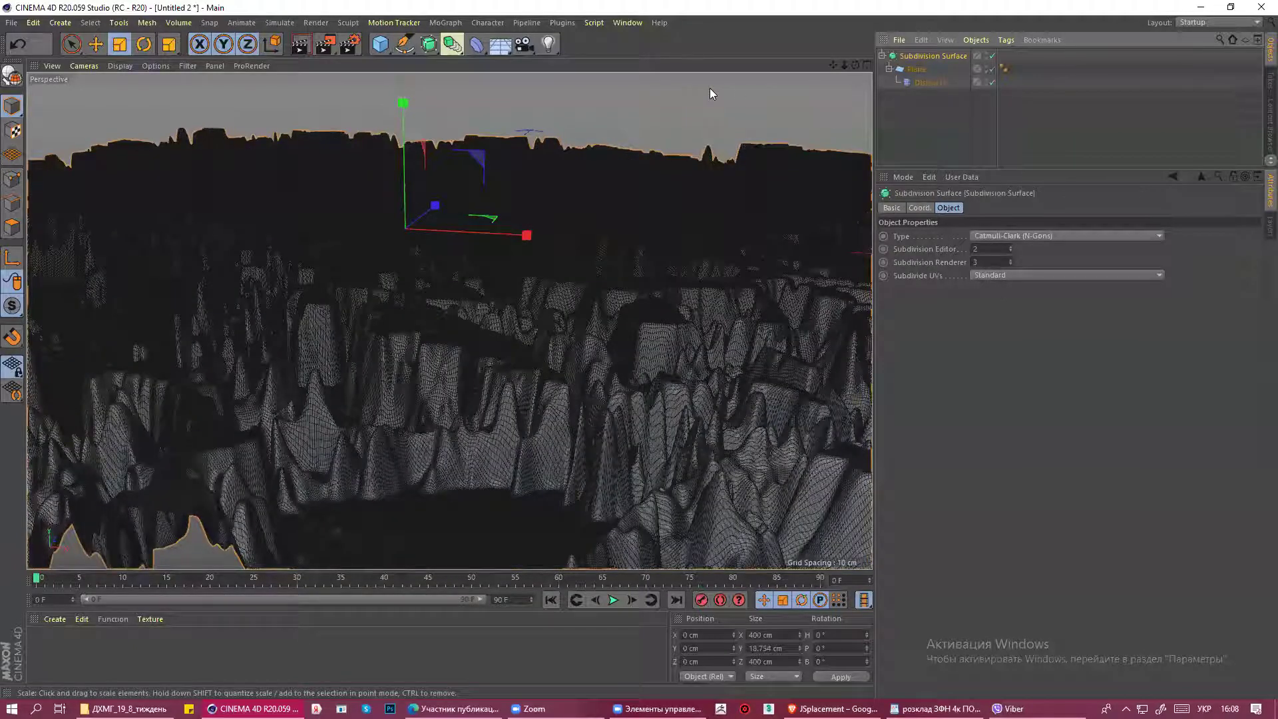
{"action": "double_click", "coordinate": [995, 248]}
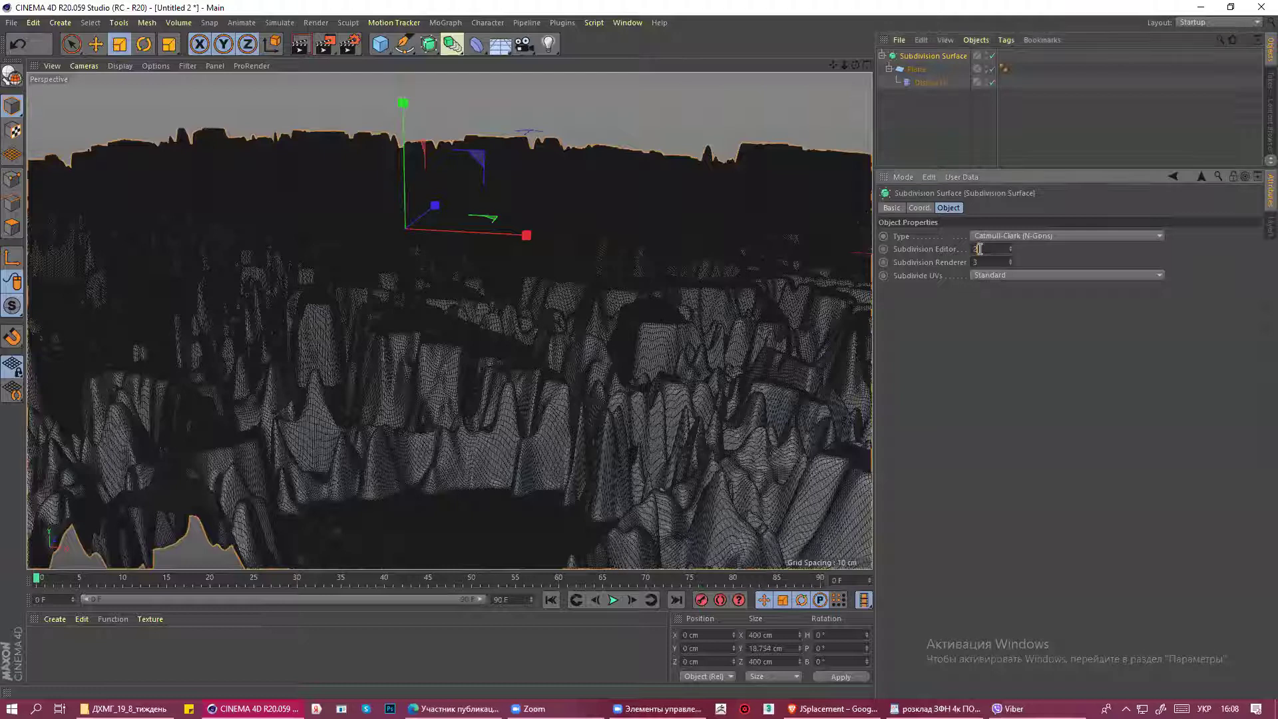
{"action": "type", "text": "1"}
{"action": "double_click", "coordinate": [981, 264]}
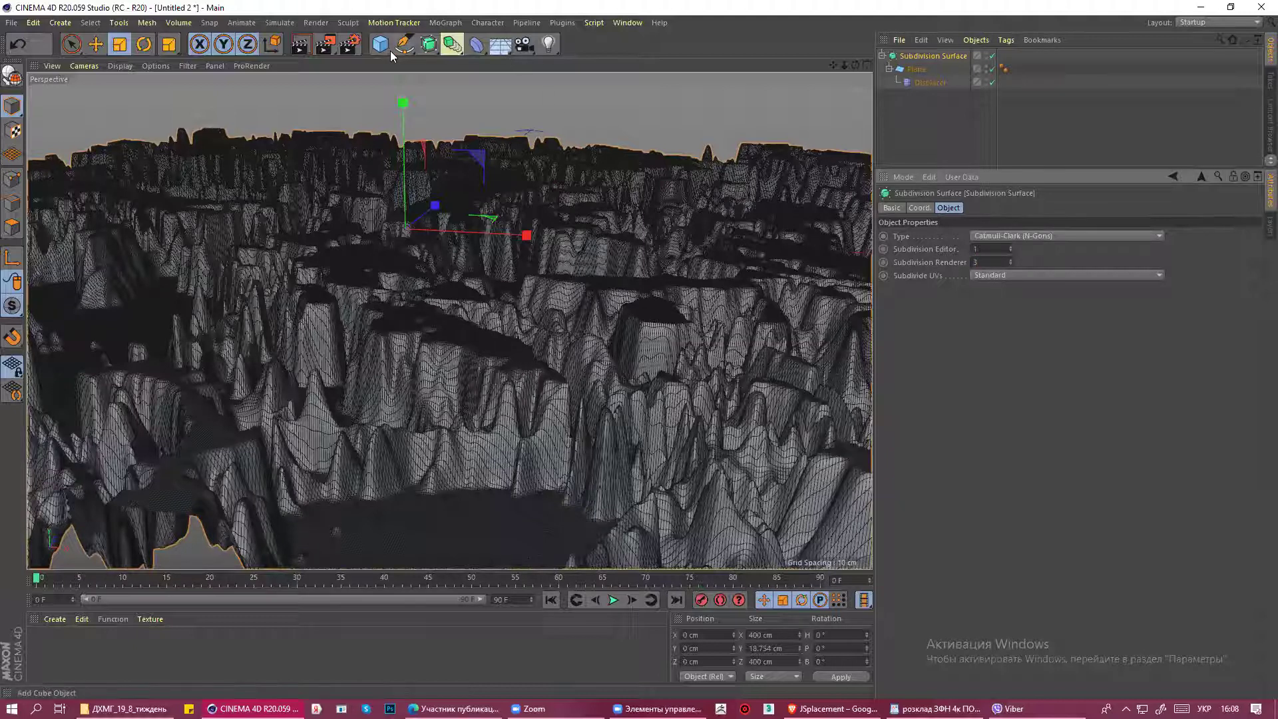
{"action": "left_click", "coordinate": [325, 46]}
{"action": "key", "text": "shift+r"}
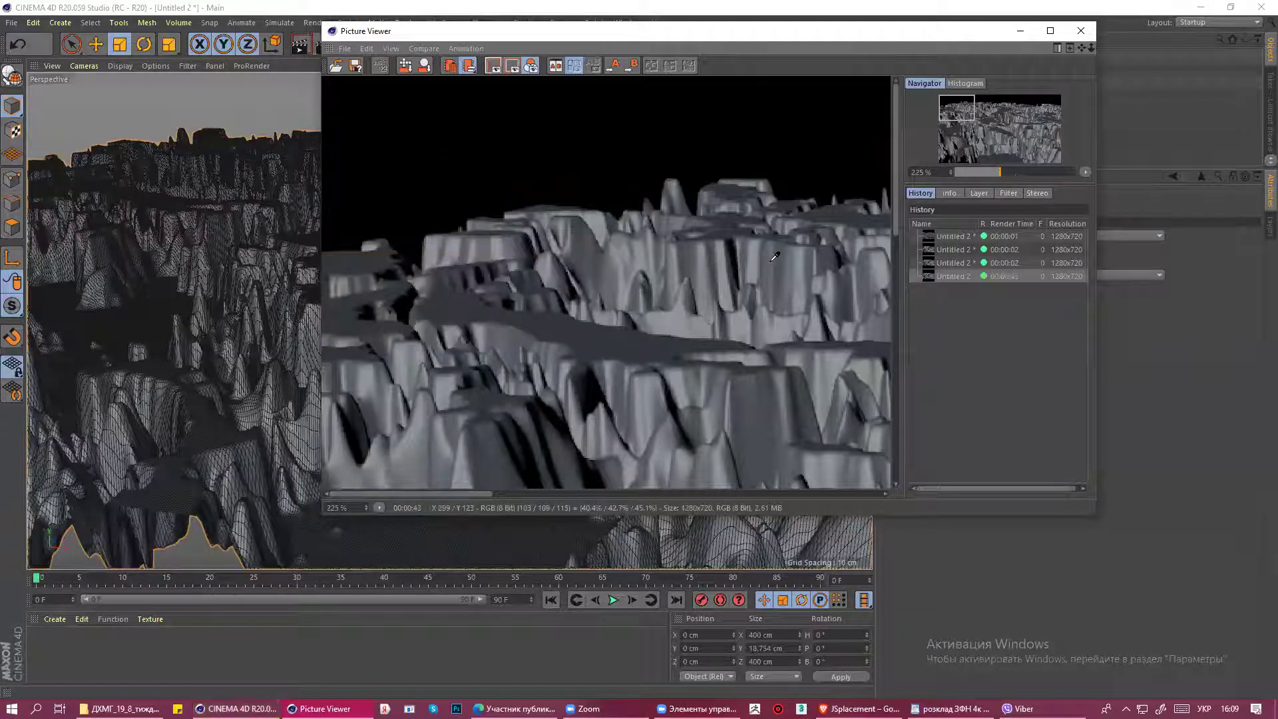
Zoom out on the finished subdivided cliff render, then close the Picture Viewer.
{"action": "scroll", "coordinate": [772, 258], "scroll_direction": "down", "scroll_amount": 1}
{"action": "scroll", "coordinate": [774, 257], "scroll_direction": "down", "scroll_amount": 1}
{"action": "scroll", "coordinate": [772, 259], "scroll_direction": "down", "scroll_amount": 2}
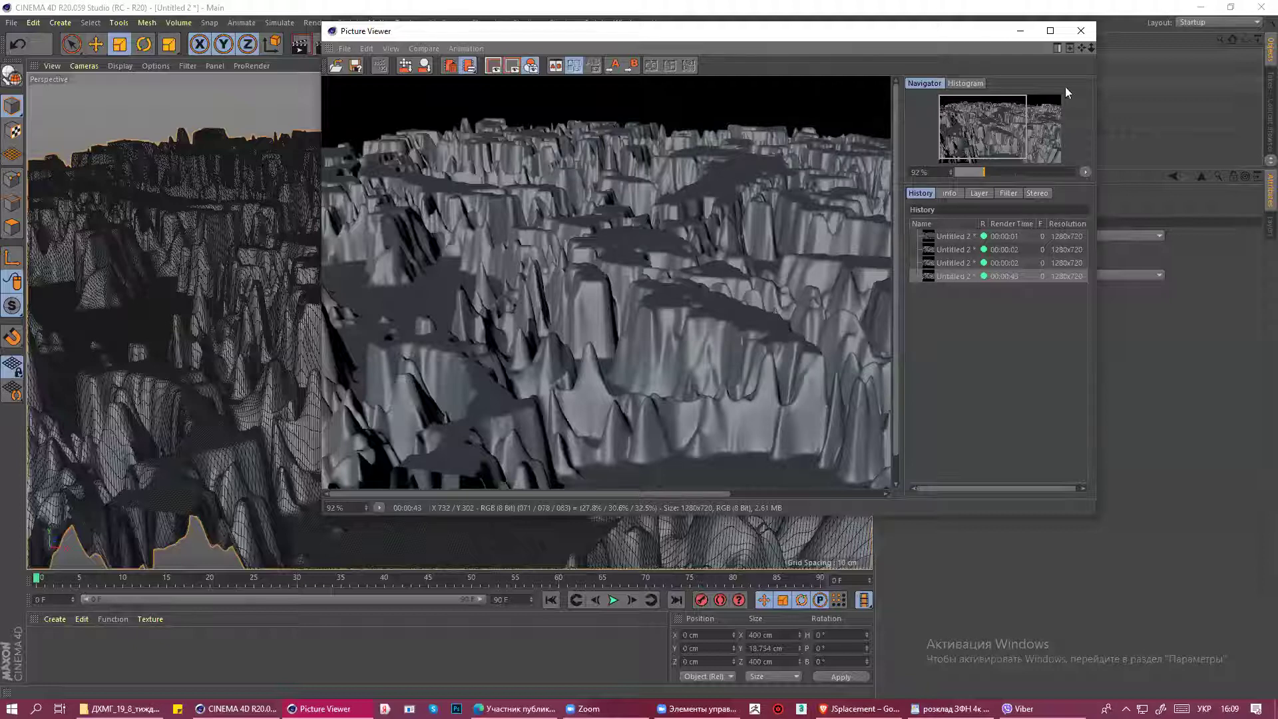
{"action": "left_click", "coordinate": [1086, 31]}
Clear the selection and start a new empty scene.
{"action": "left_click", "coordinate": [736, 117]}
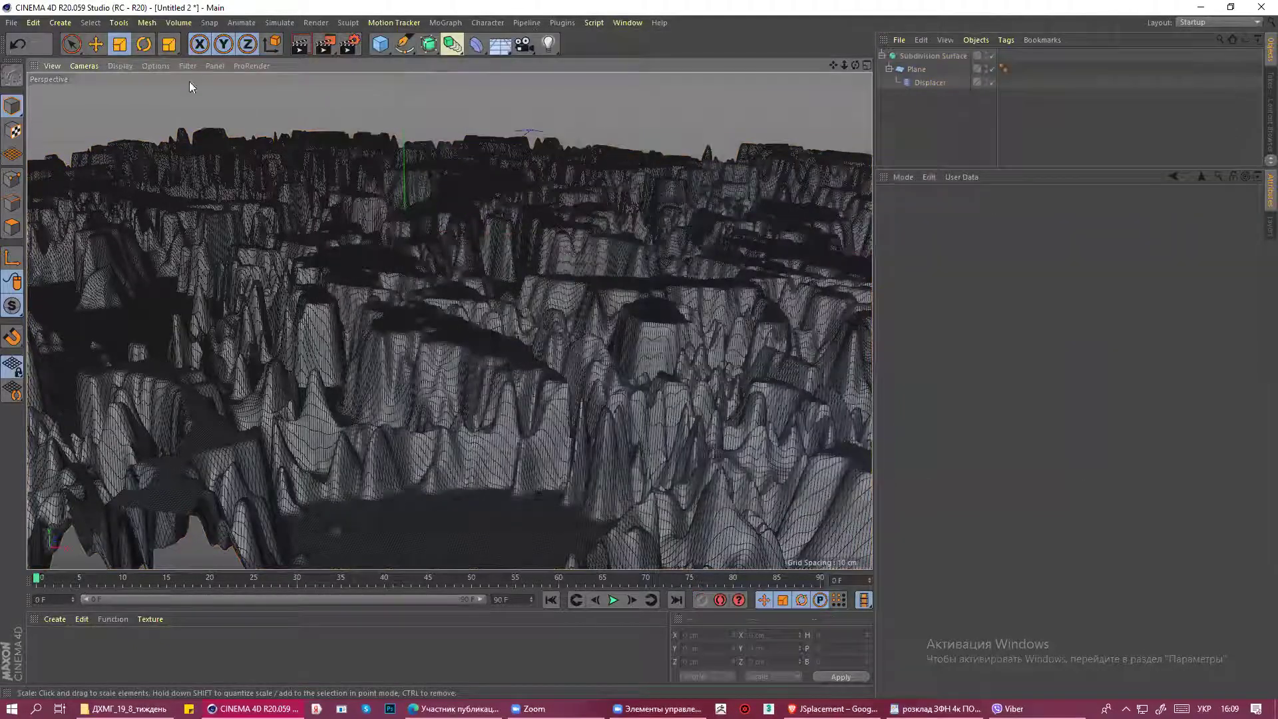
{"action": "left_click", "coordinate": [12, 22]}
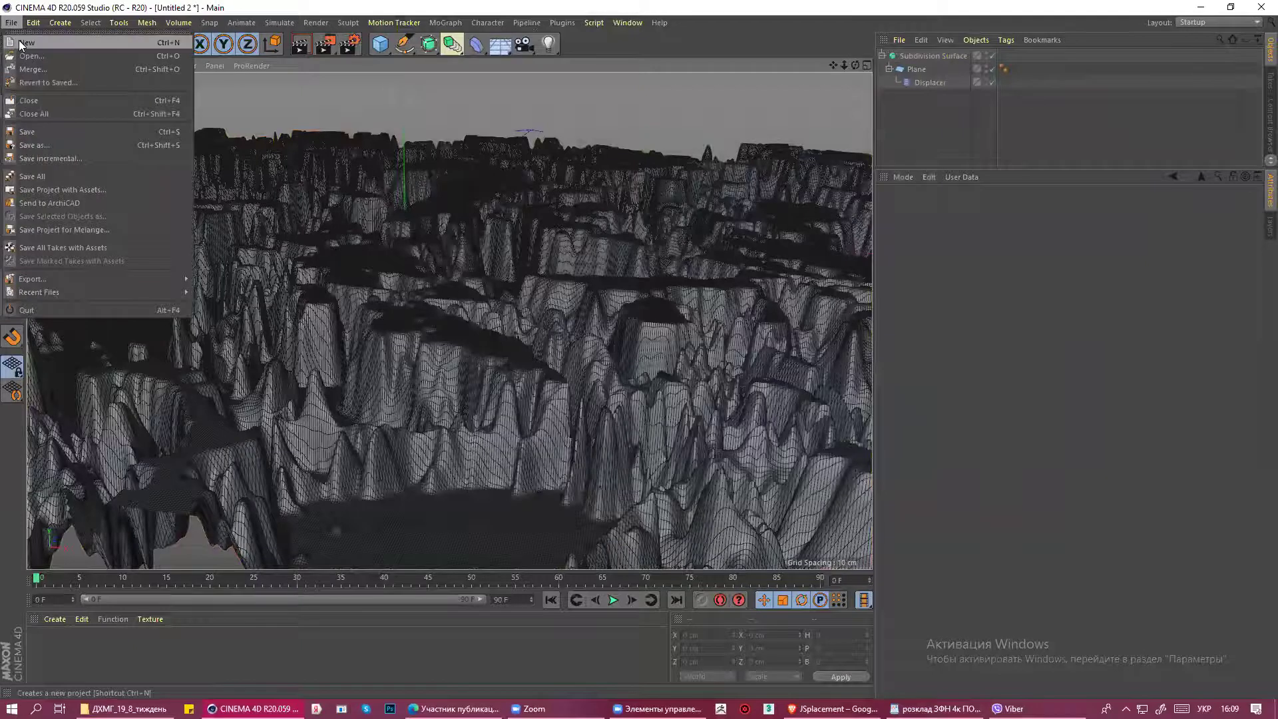
{"action": "left_click", "coordinate": [27, 35]}
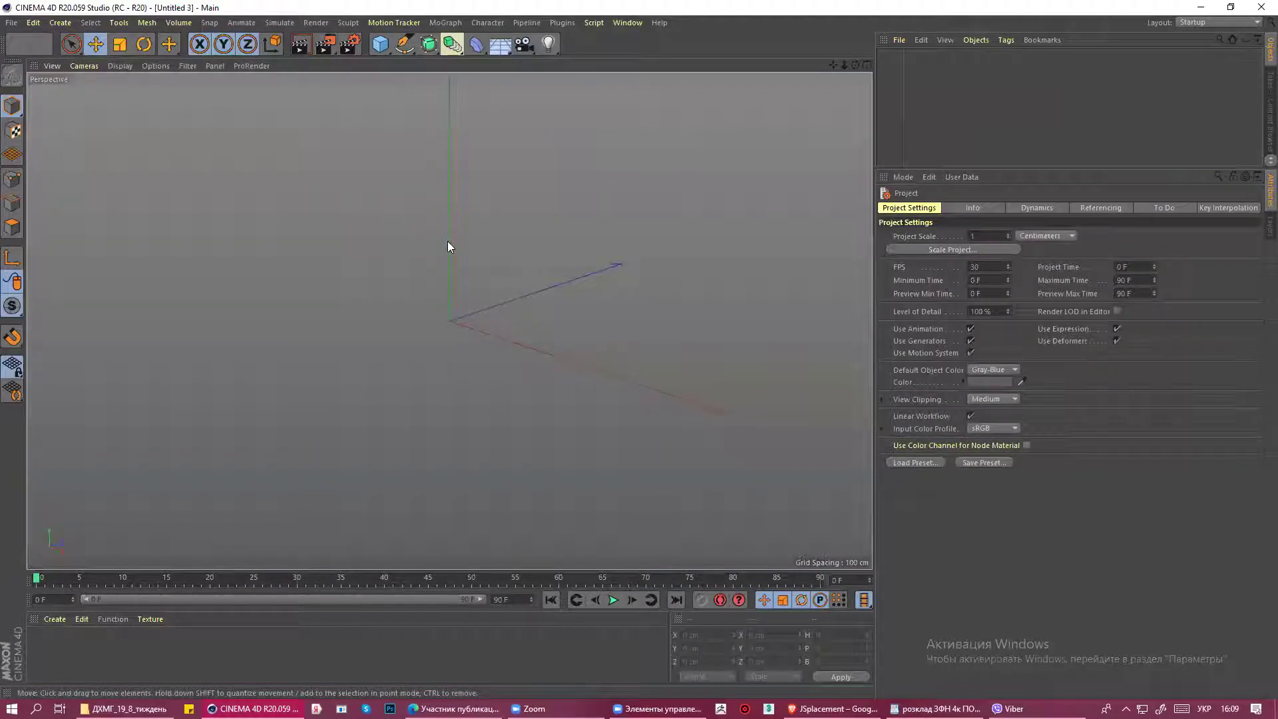
{"action": "left_click", "coordinate": [11, 22]}
{"action": "left_click", "coordinate": [26, 35]}
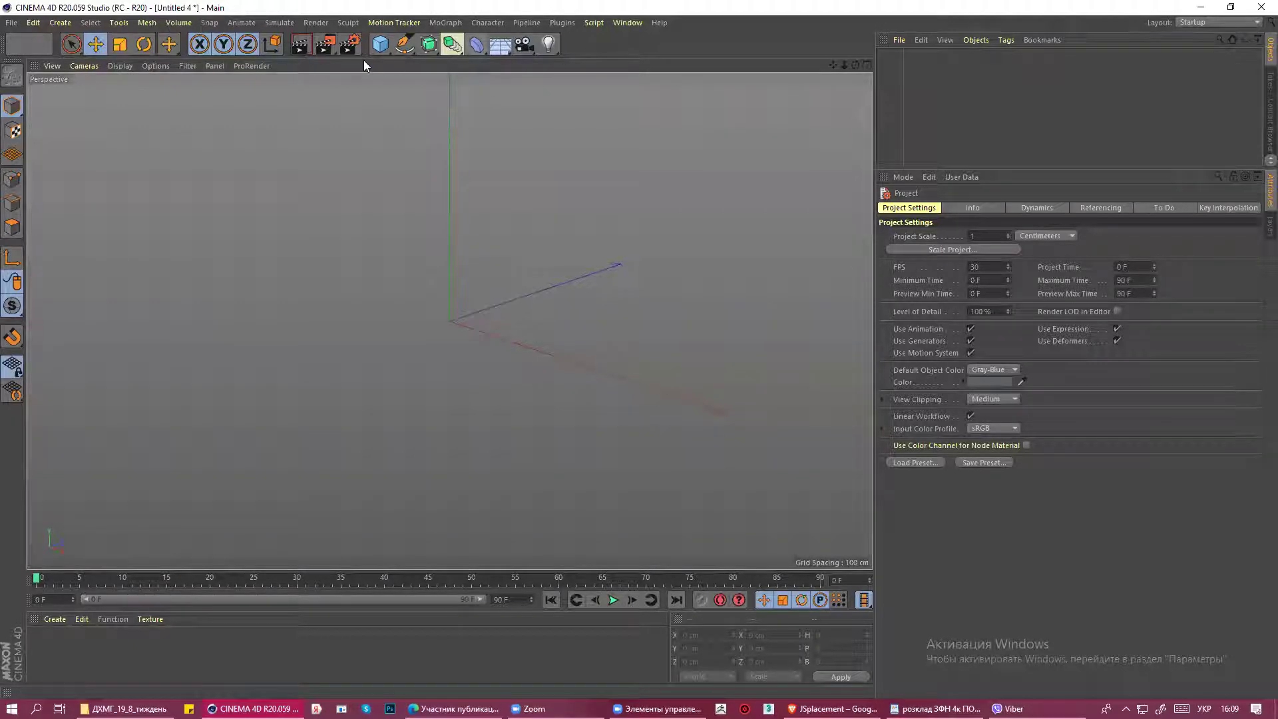
Add a 400 cm Plane with 500 width and 500 height segments.
{"action": "left_click_drag", "start_coordinate": [378, 54], "coordinate": [496, 87]}
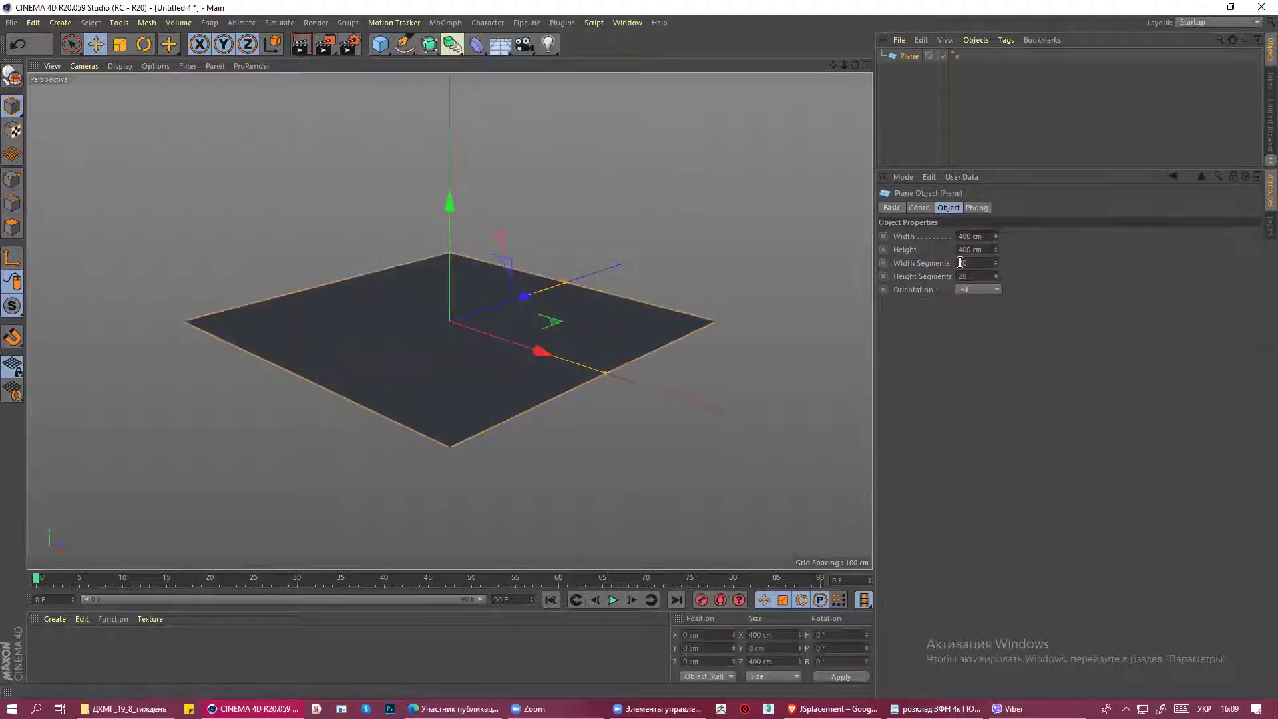
{"action": "left_click", "coordinate": [964, 263]}
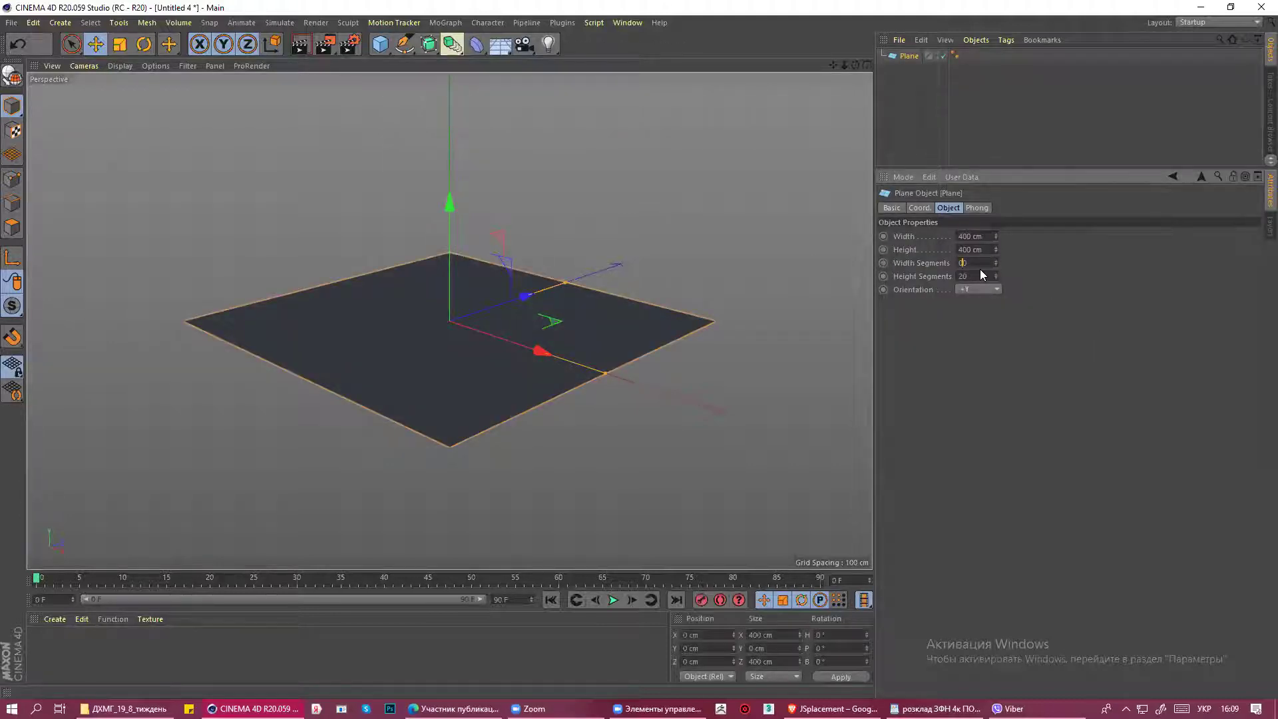
{"action": "double_click", "coordinate": [962, 264]}
{"action": "double_click", "coordinate": [965, 277]}
{"action": "type", "text": "500"}
{"action": "key", "text": "Return"}
Display the plane in Gouraud Shading (Lines), then bring up the JSplacement product page in Chrome.
{"action": "scroll", "coordinate": [435, 313], "scroll_direction": "up", "scroll_amount": 5}
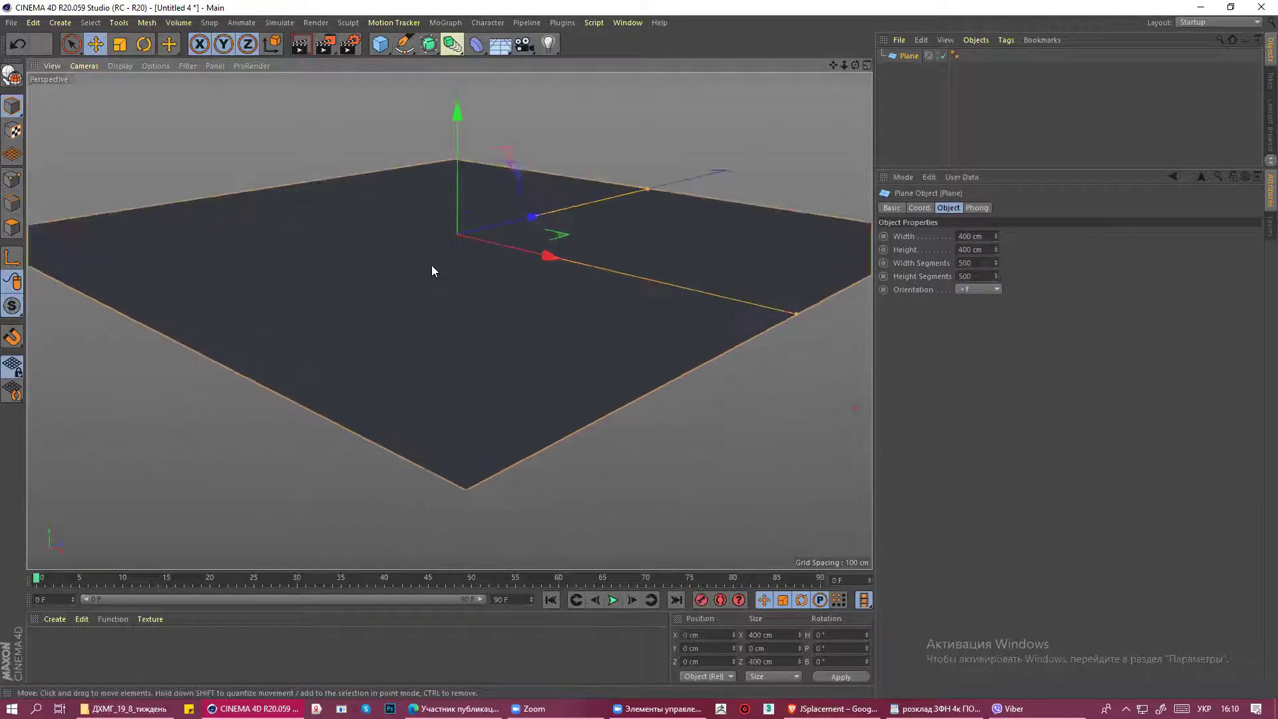
{"action": "left_click", "coordinate": [123, 65]}
{"action": "left_click", "coordinate": [134, 99]}
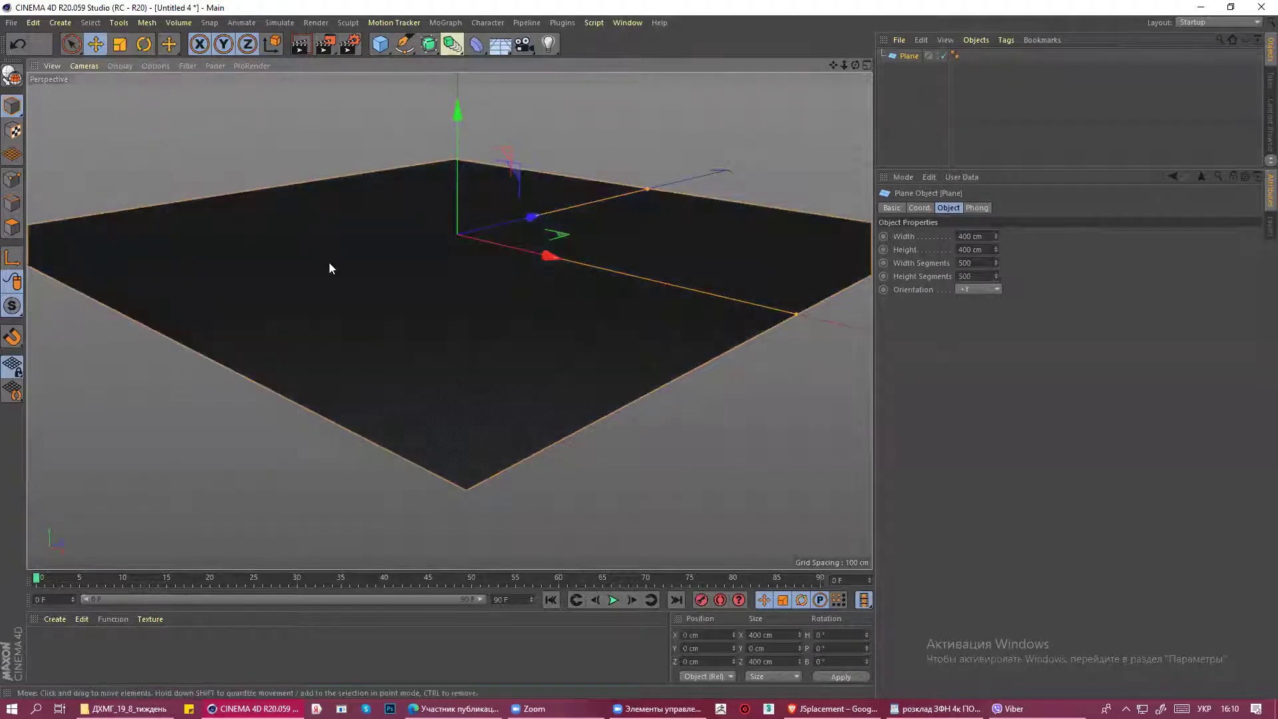
{"action": "scroll", "coordinate": [430, 419], "scroll_direction": "up", "scroll_amount": 3}
{"action": "scroll", "coordinate": [368, 194], "scroll_direction": "up", "scroll_amount": 3}
{"action": "scroll", "coordinate": [370, 203], "scroll_direction": "up", "scroll_amount": 2}
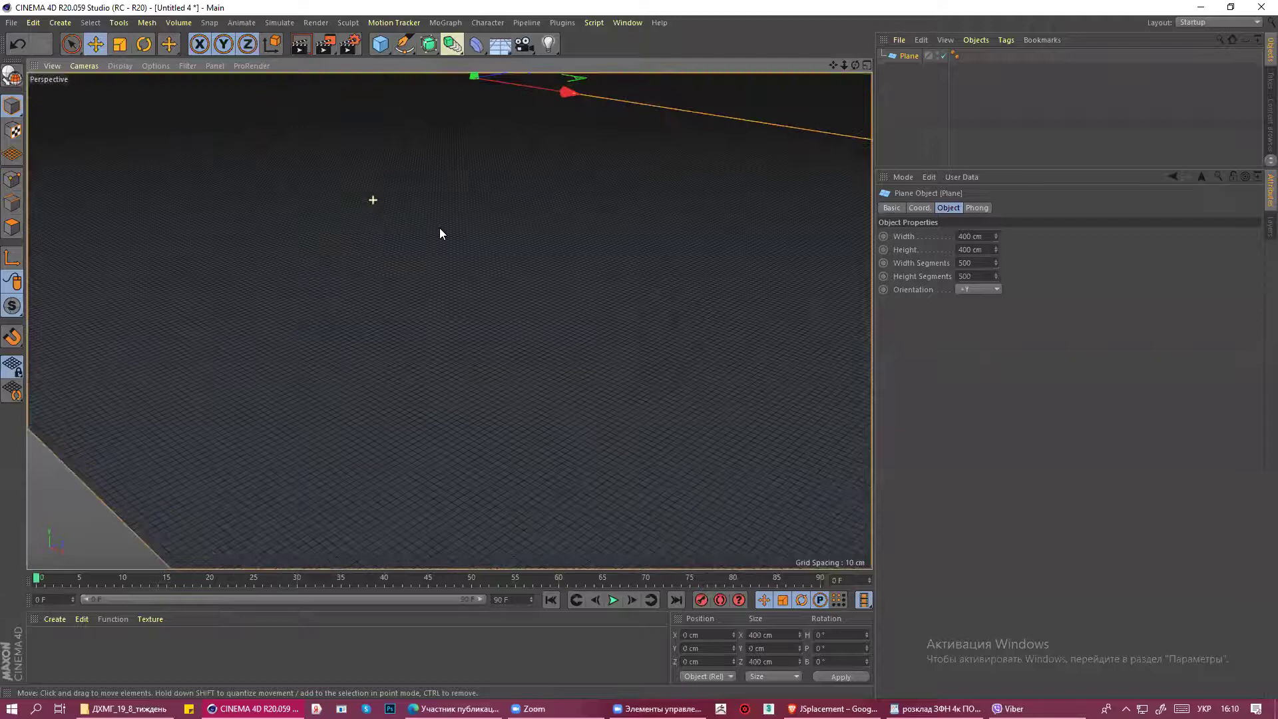
{"action": "scroll", "coordinate": [441, 230], "scroll_direction": "up", "scroll_amount": 2}
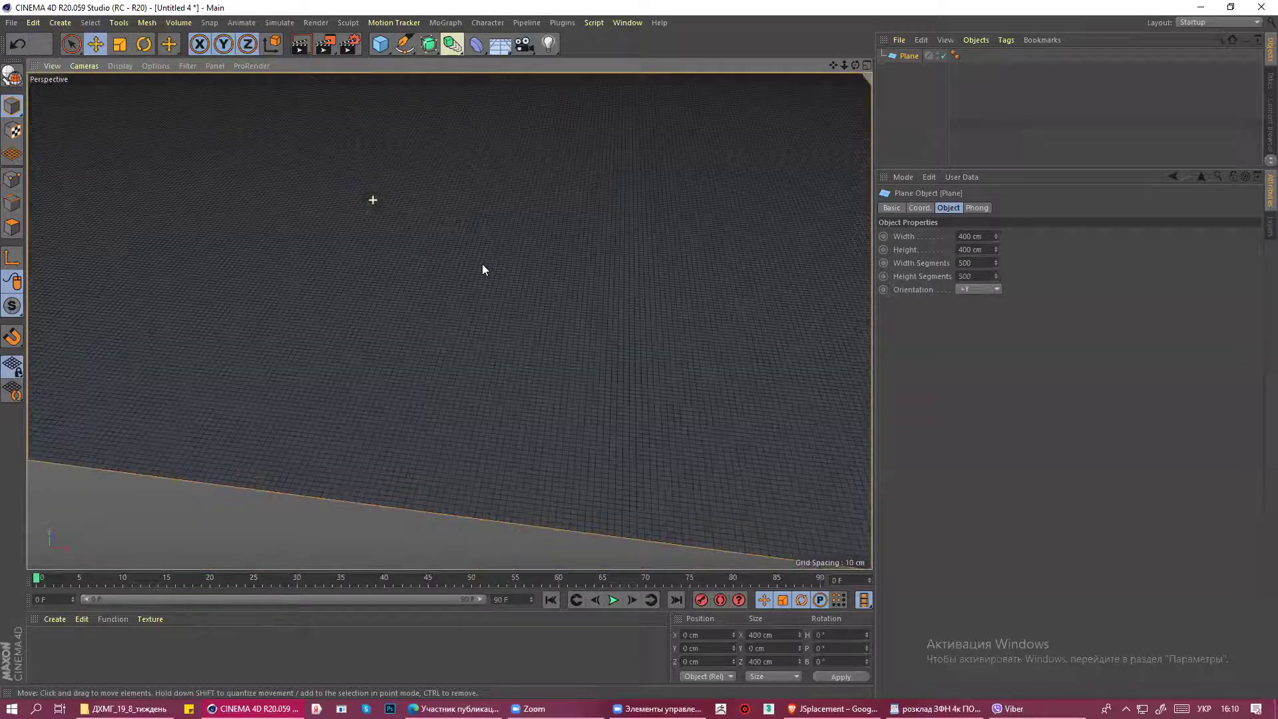
{"action": "scroll", "coordinate": [503, 280], "scroll_direction": "up", "scroll_amount": 1}
{"action": "scroll", "coordinate": [502, 277], "scroll_direction": "down", "scroll_amount": 1}
{"action": "scroll", "coordinate": [505, 245], "scroll_direction": "down", "scroll_amount": 3}
{"action": "scroll", "coordinate": [498, 240], "scroll_direction": "down", "scroll_amount": 1}
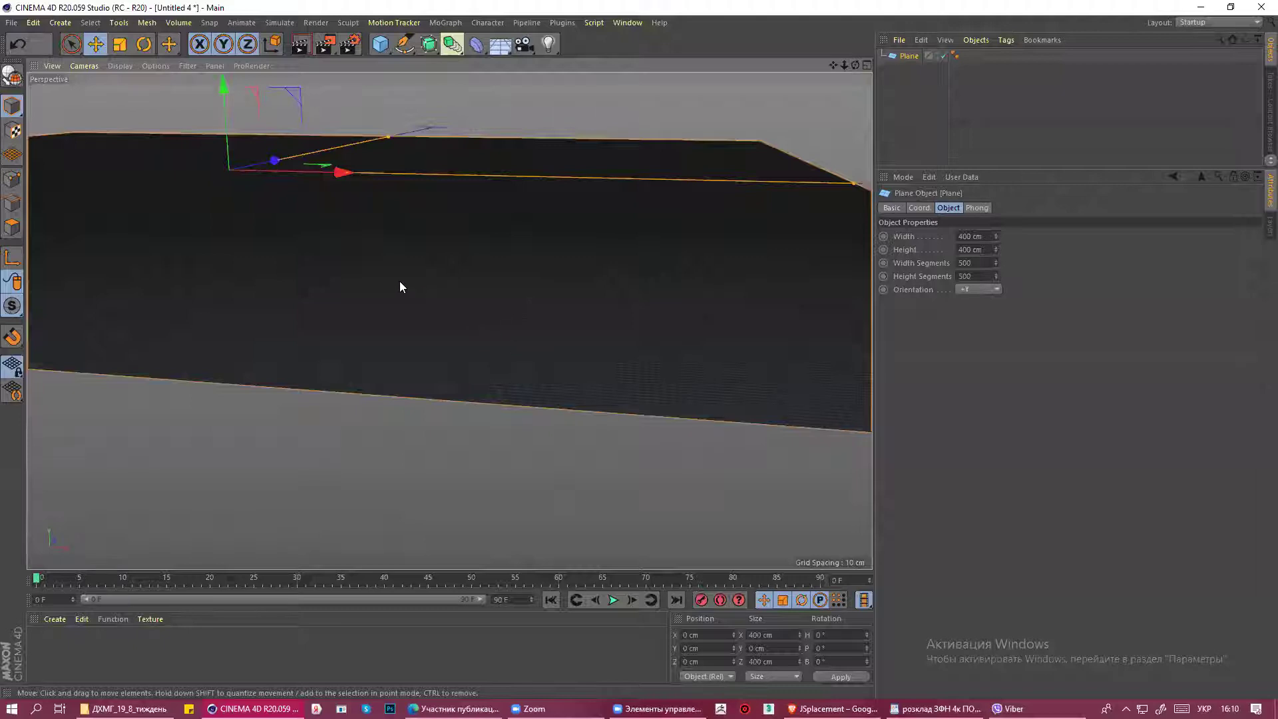
{"action": "scroll", "coordinate": [420, 333], "scroll_direction": "up", "scroll_amount": 2}
{"action": "scroll", "coordinate": [526, 418], "scroll_direction": "up", "scroll_amount": 2}
{"action": "scroll", "coordinate": [556, 416], "scroll_direction": "up", "scroll_amount": 1}
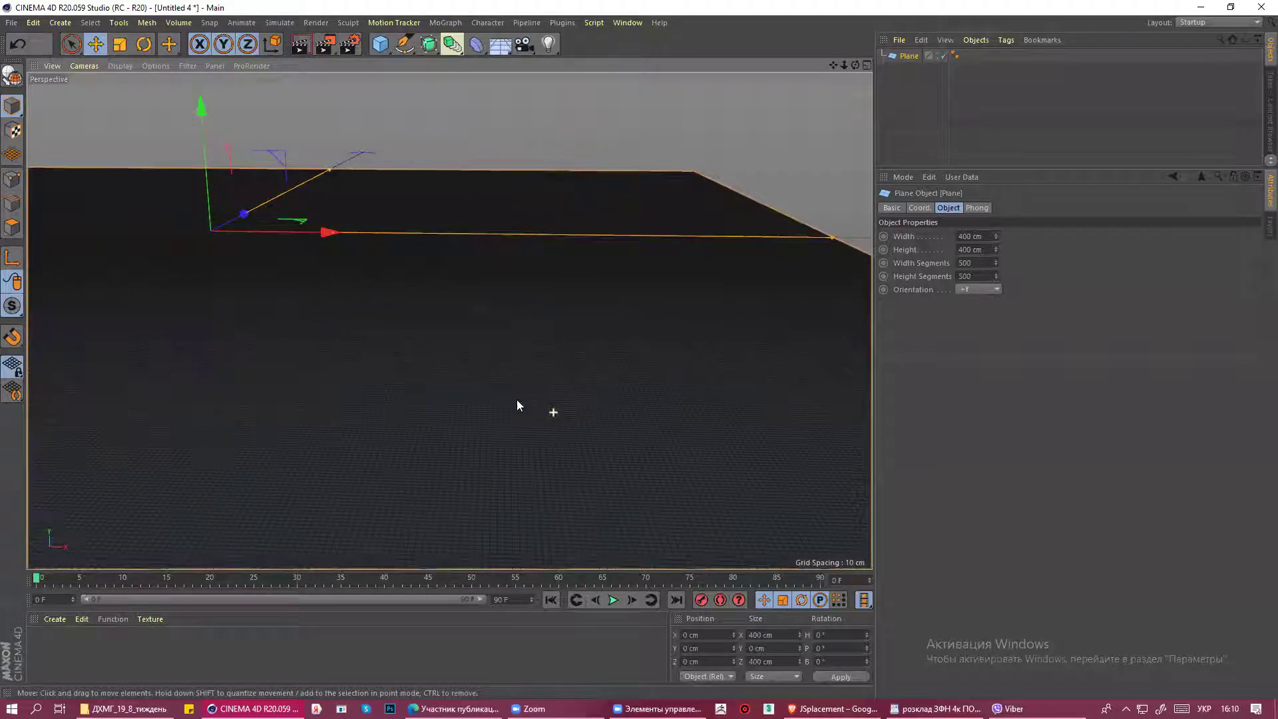
{"action": "scroll", "coordinate": [493, 393], "scroll_direction": "down", "scroll_amount": 1}
{"action": "middle_click_drag", "start_coordinate": [482, 380], "coordinate": [764, 405], "text": "alt"}
{"action": "scroll", "coordinate": [522, 366], "scroll_direction": "up", "scroll_amount": 1}
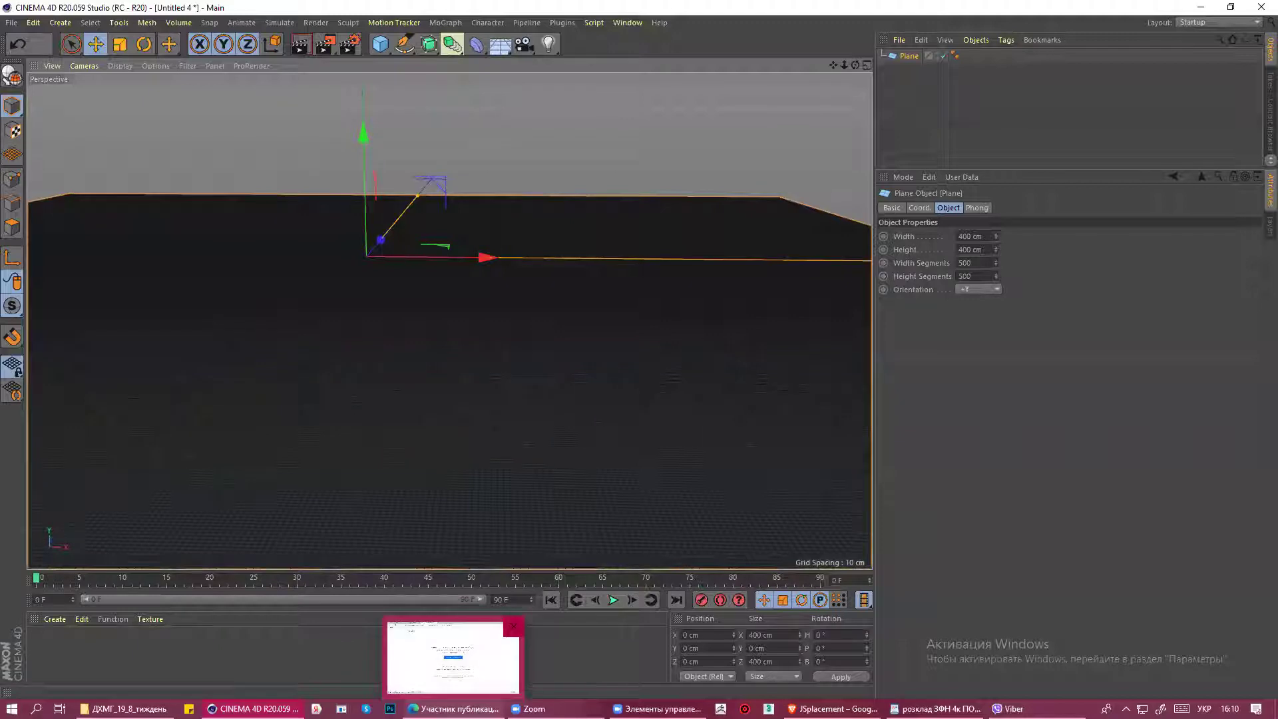
{"action": "mouse_move", "coordinate": [454, 709]}
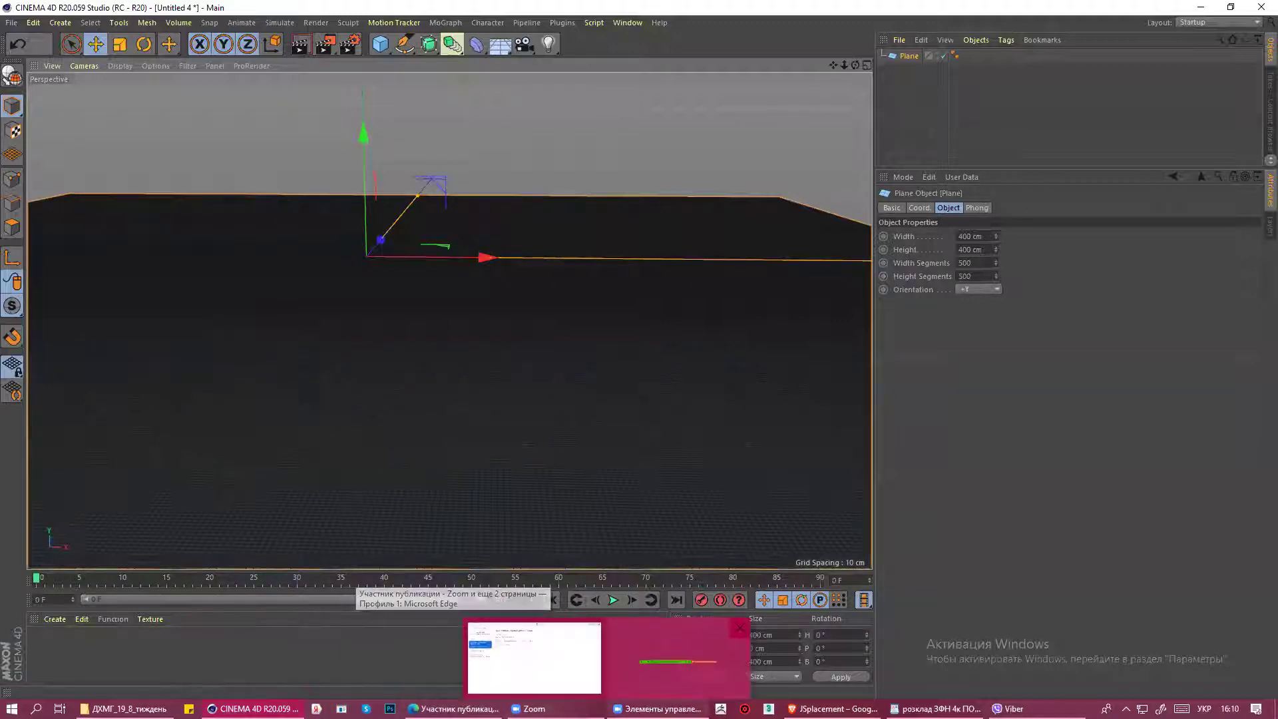
{"action": "left_click", "coordinate": [782, 656]}
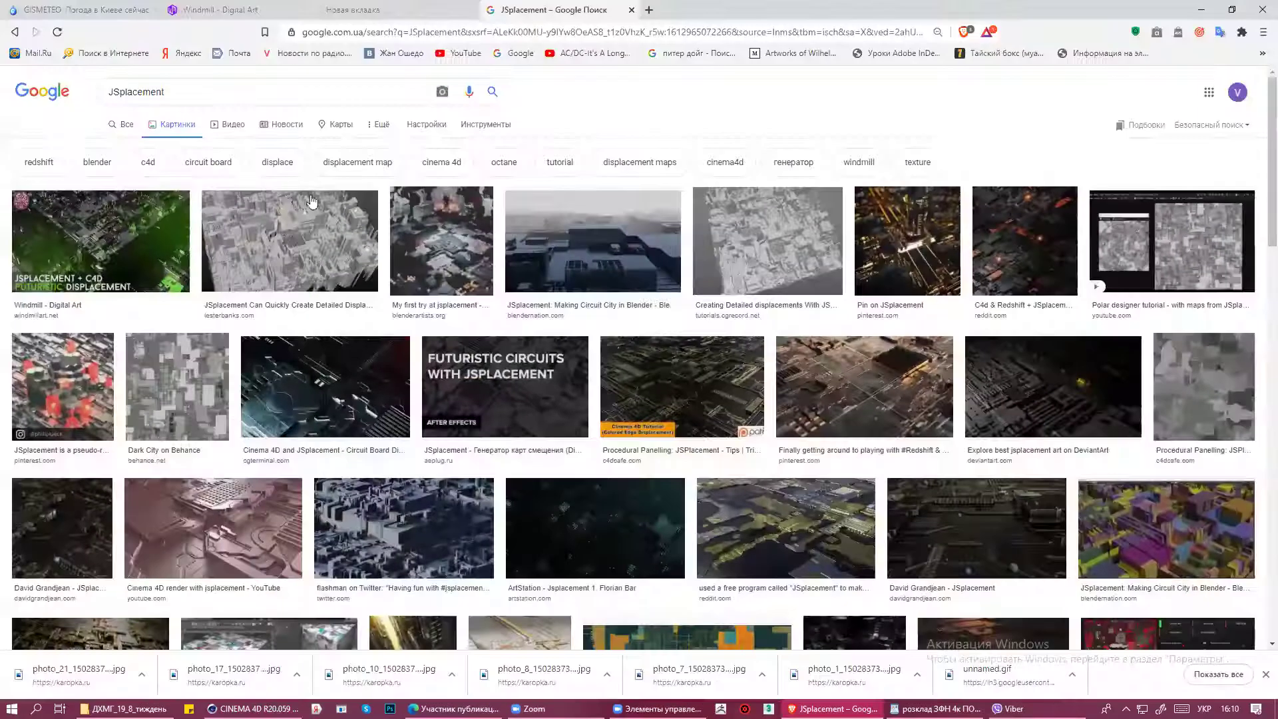
{"action": "left_click", "coordinate": [203, 10]}
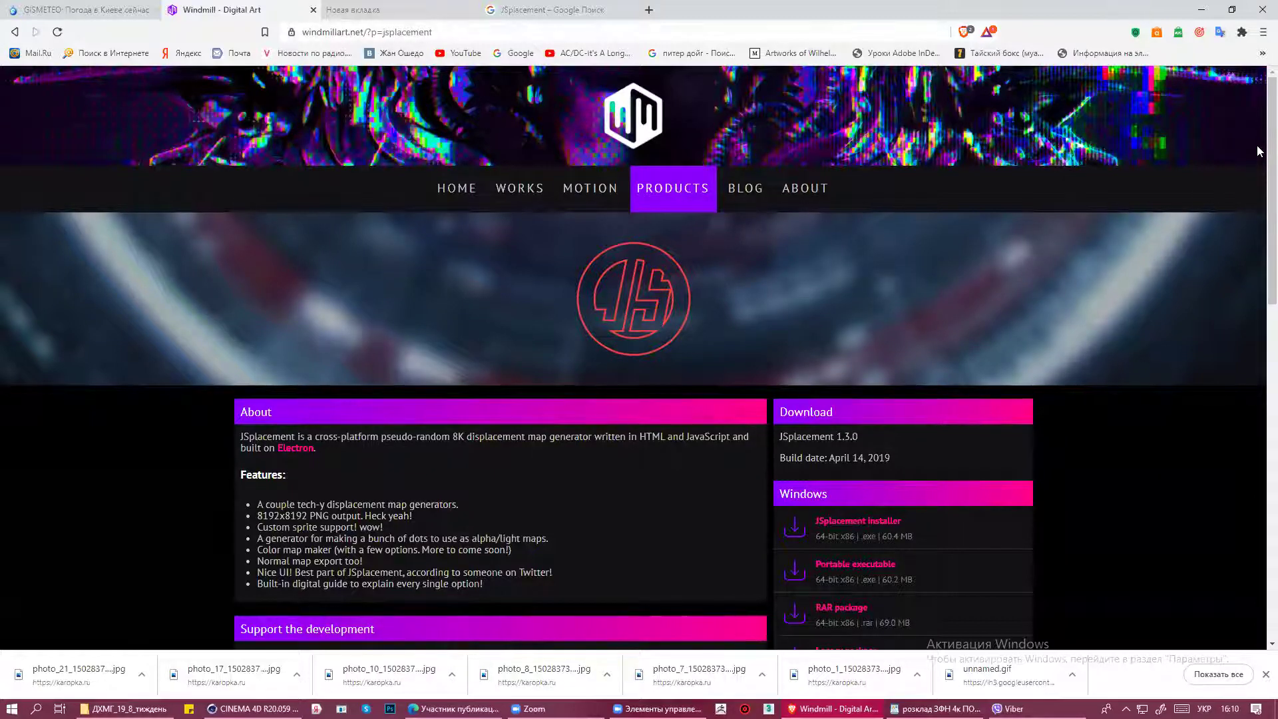
{"action": "left_click_drag", "start_coordinate": [1271, 148], "coordinate": [1271, 205]}
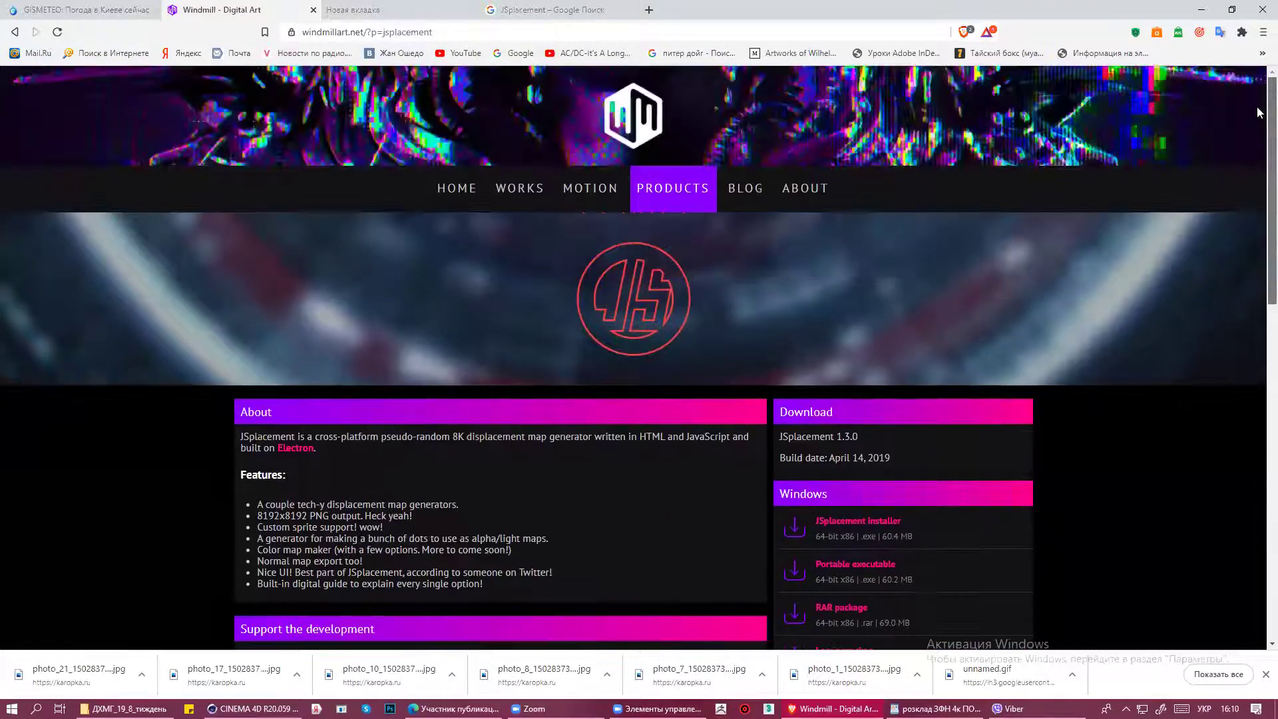
{"action": "left_click_drag", "start_coordinate": [1270, 185], "coordinate": [1270, 113]}
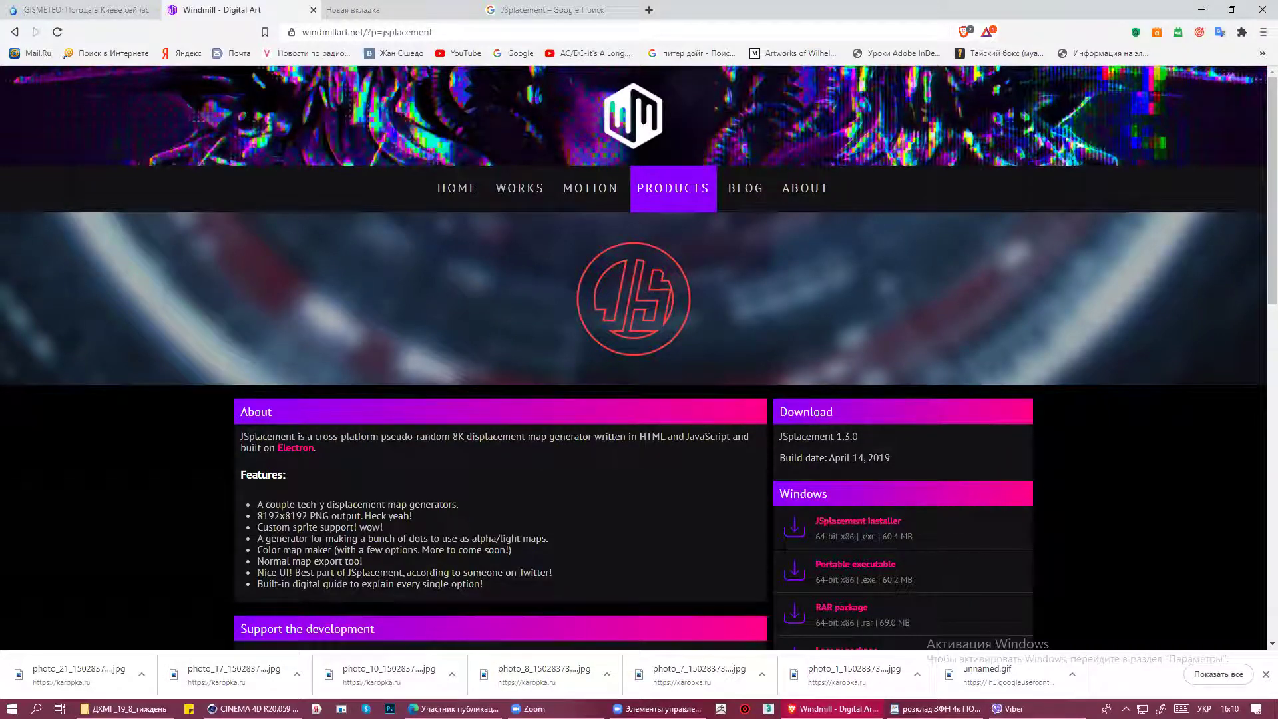
{"action": "scroll", "coordinate": [1257, 153], "scroll_direction": "down", "scroll_amount": 1}
{"action": "scroll", "coordinate": [1257, 158], "scroll_direction": "up", "scroll_amount": 1}
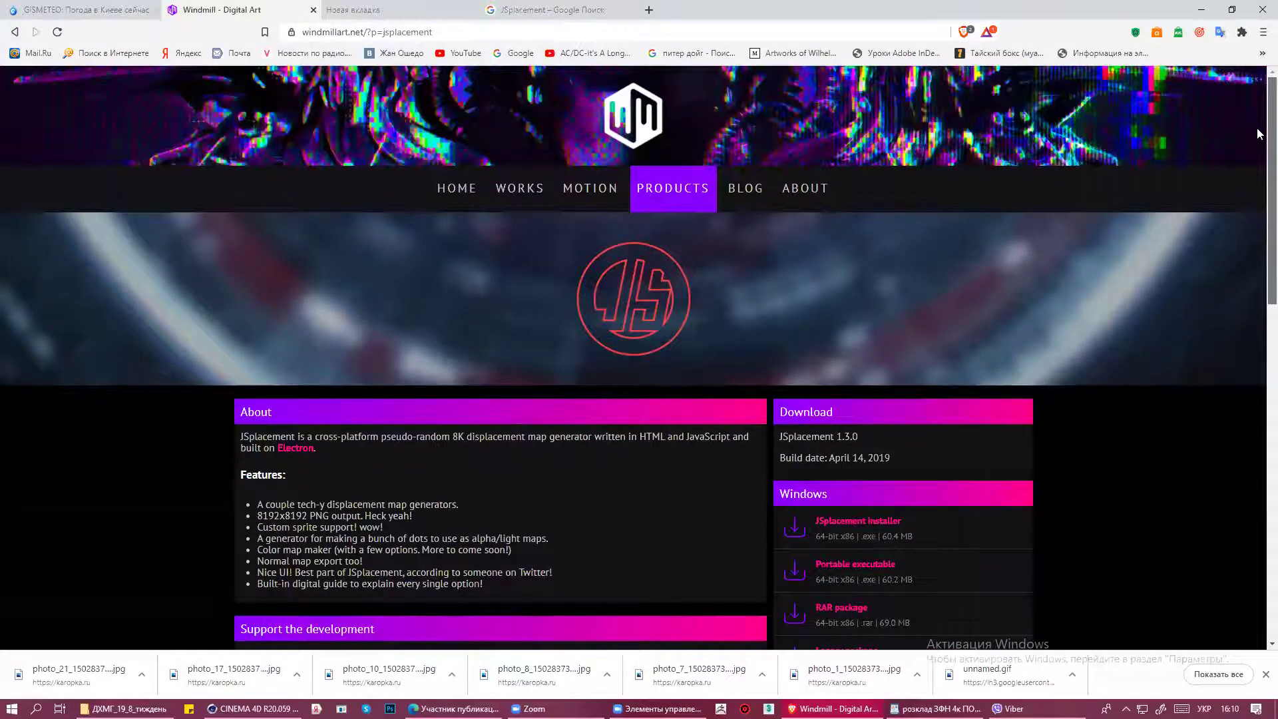
{"action": "scroll", "coordinate": [1257, 127], "scroll_direction": "down", "scroll_amount": 7}
{"action": "scroll", "coordinate": [1257, 128], "scroll_direction": "down", "scroll_amount": 6}
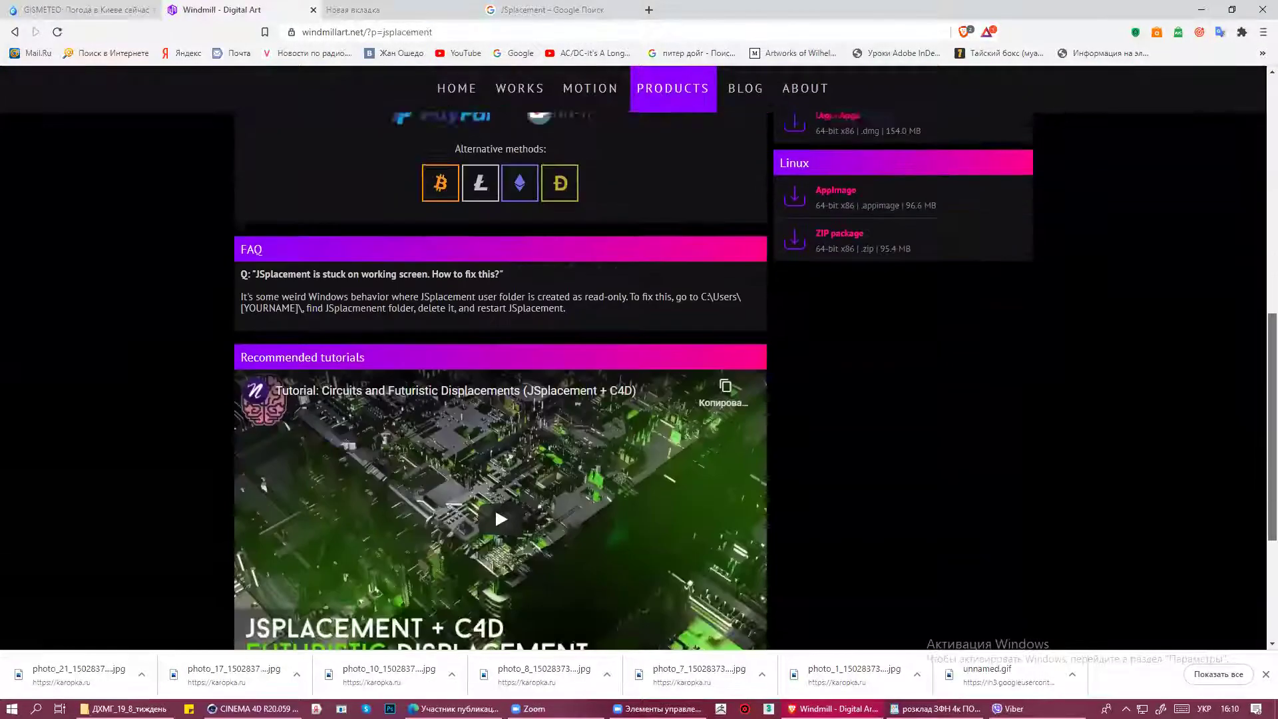
{"action": "scroll", "coordinate": [1256, 128], "scroll_direction": "down", "scroll_amount": 2}
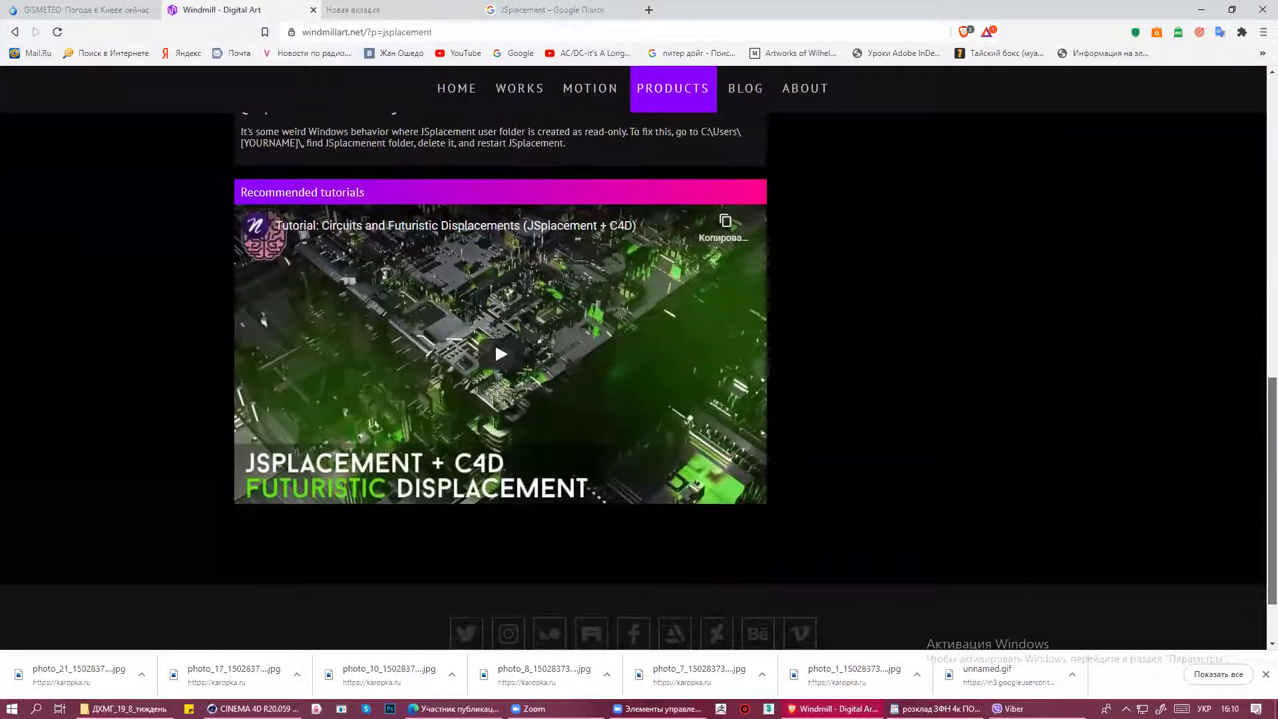
{"action": "scroll", "coordinate": [639, 379], "scroll_direction": "down", "scroll_amount": 1}
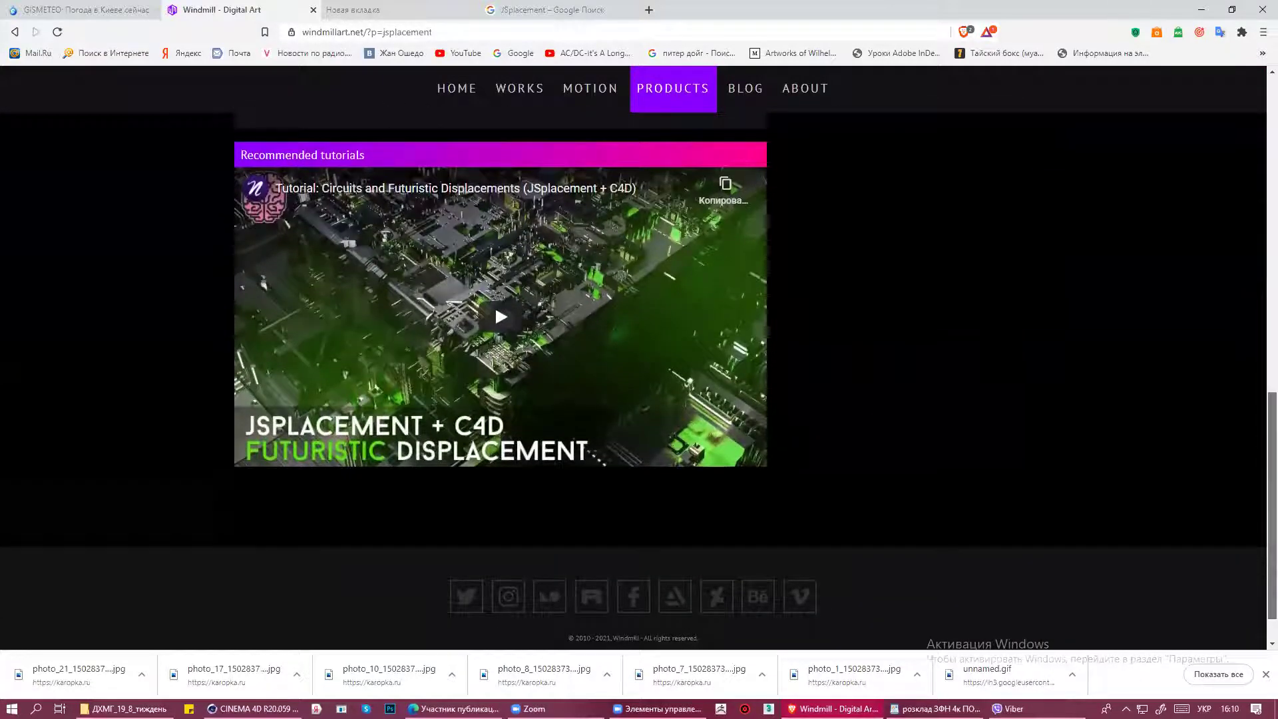
{"action": "scroll", "coordinate": [639, 359], "scroll_direction": "up", "scroll_amount": 3}
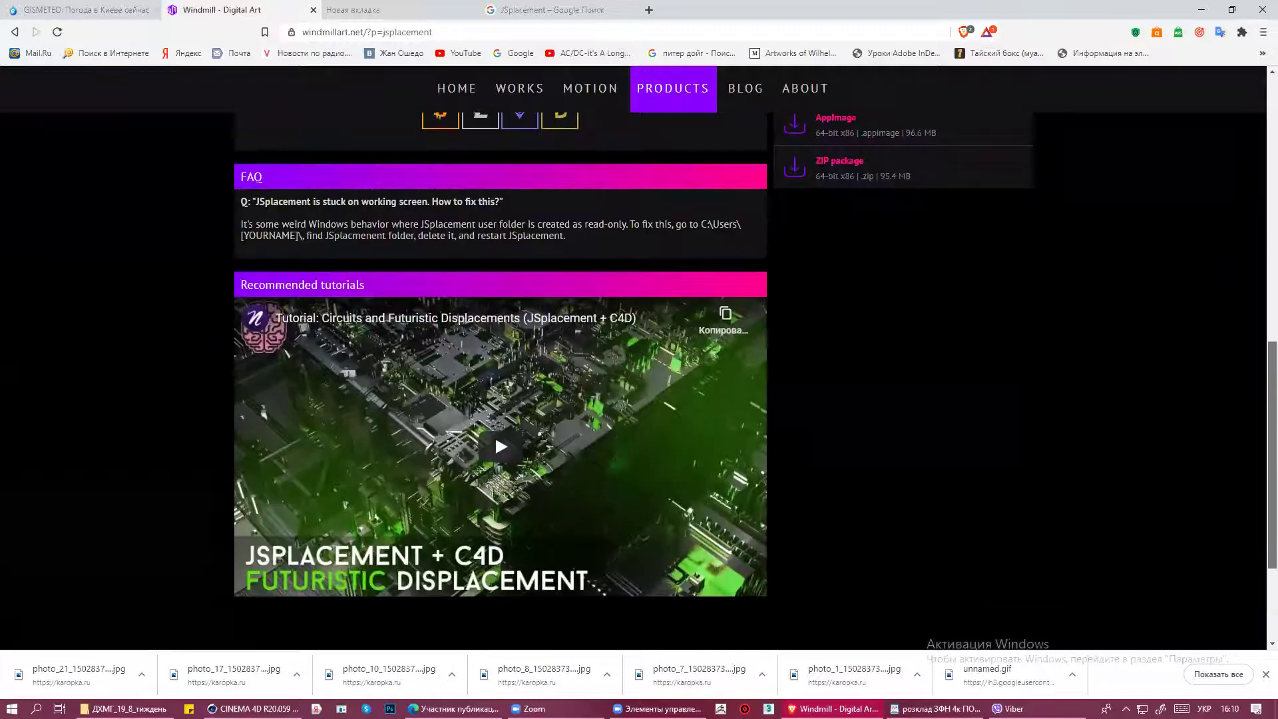
{"action": "scroll", "coordinate": [639, 359], "scroll_direction": "up", "scroll_amount": 7}
{"action": "scroll", "coordinate": [639, 360], "scroll_direction": "up", "scroll_amount": 5}
{"action": "scroll", "coordinate": [639, 360], "scroll_direction": "up", "scroll_amount": 3}
{"action": "scroll", "coordinate": [735, 358], "scroll_direction": "up", "scroll_amount": 1}
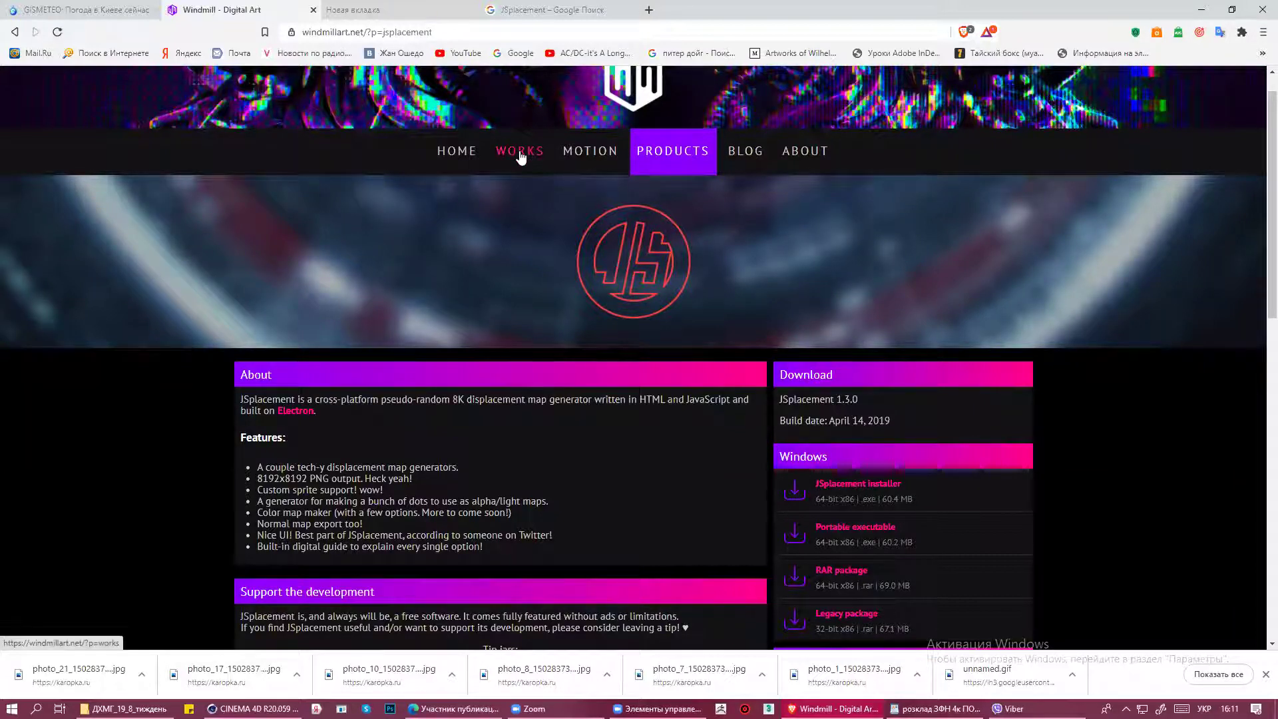
Scroll the Google Images JSplacement results and preview a grey displacement-map sheet.
{"action": "left_click", "coordinate": [543, 11]}
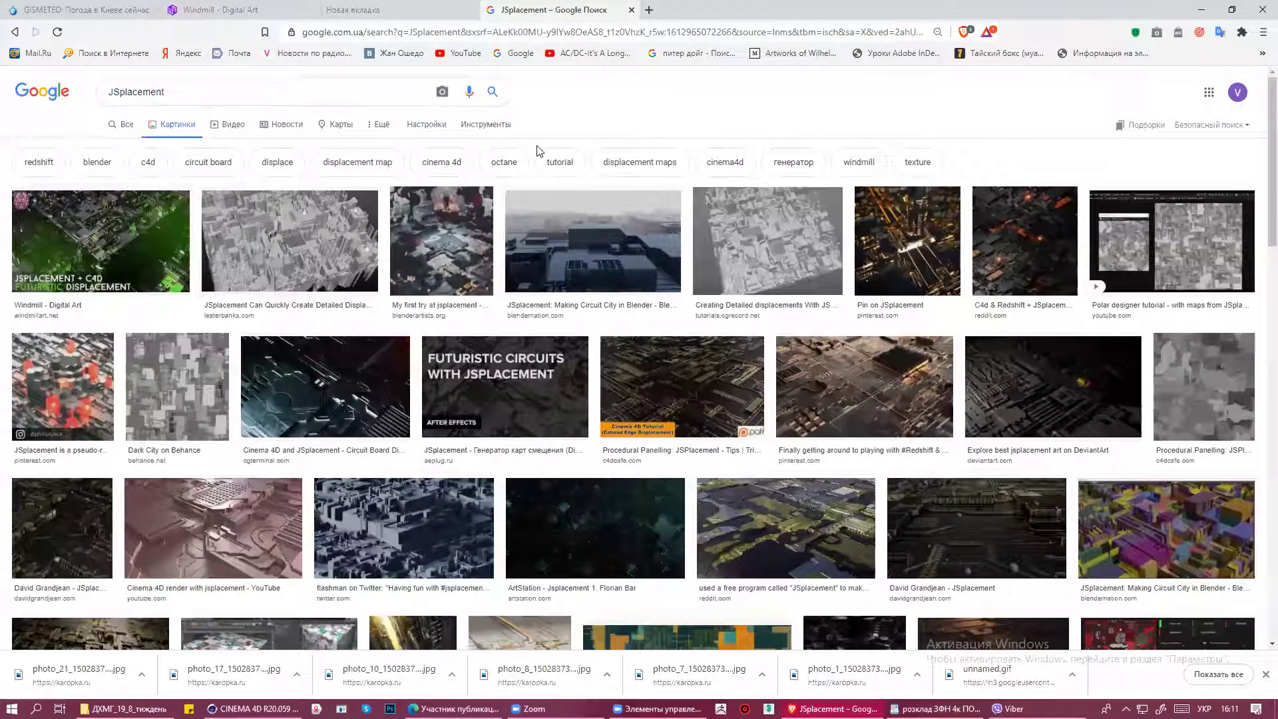
{"action": "scroll", "coordinate": [1260, 159], "scroll_direction": "down", "scroll_amount": 3}
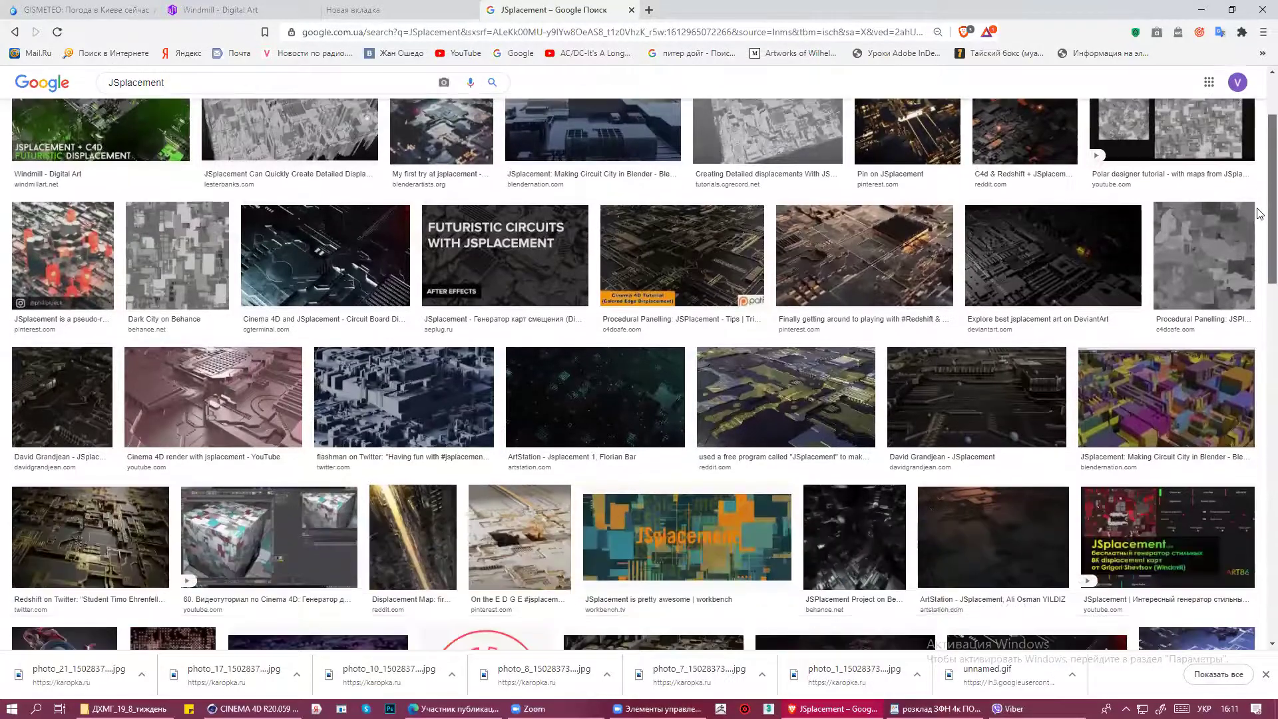
{"action": "scroll", "coordinate": [1260, 159], "scroll_direction": "down", "scroll_amount": 4}
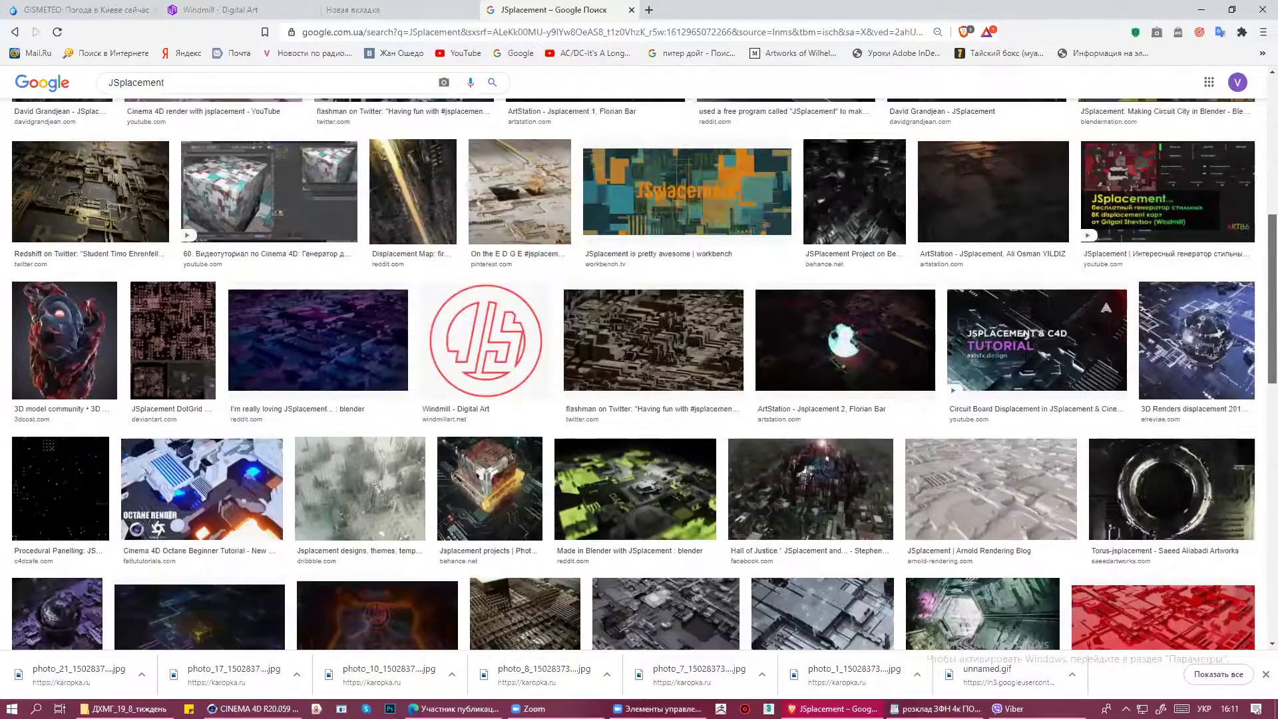
{"action": "scroll", "coordinate": [633, 374], "scroll_direction": "down", "scroll_amount": 2}
{"action": "scroll", "coordinate": [633, 374], "scroll_direction": "down", "scroll_amount": 1}
{"action": "scroll", "coordinate": [633, 374], "scroll_direction": "down", "scroll_amount": 2}
{"action": "scroll", "coordinate": [633, 374], "scroll_direction": "down", "scroll_amount": 1}
{"action": "scroll", "coordinate": [633, 374], "scroll_direction": "down", "scroll_amount": 2}
{"action": "scroll", "coordinate": [1065, 433], "scroll_direction": "down", "scroll_amount": 2}
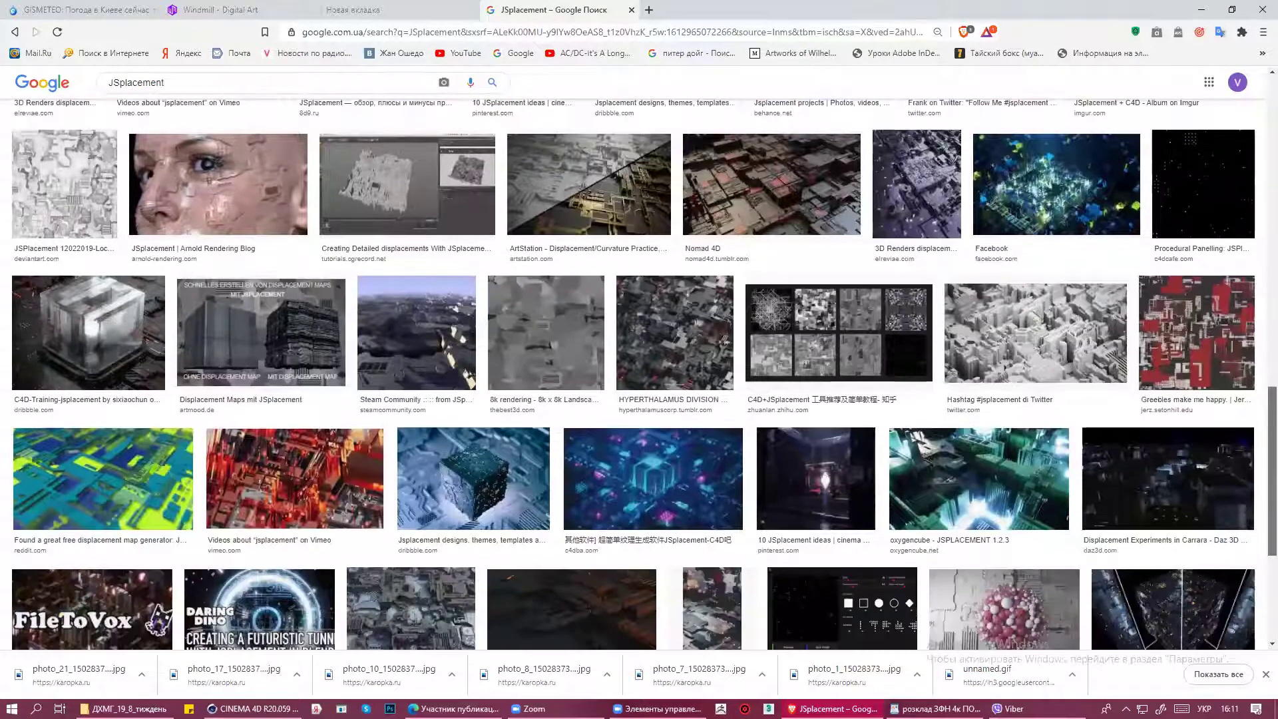
{"action": "left_click", "coordinate": [763, 313]}
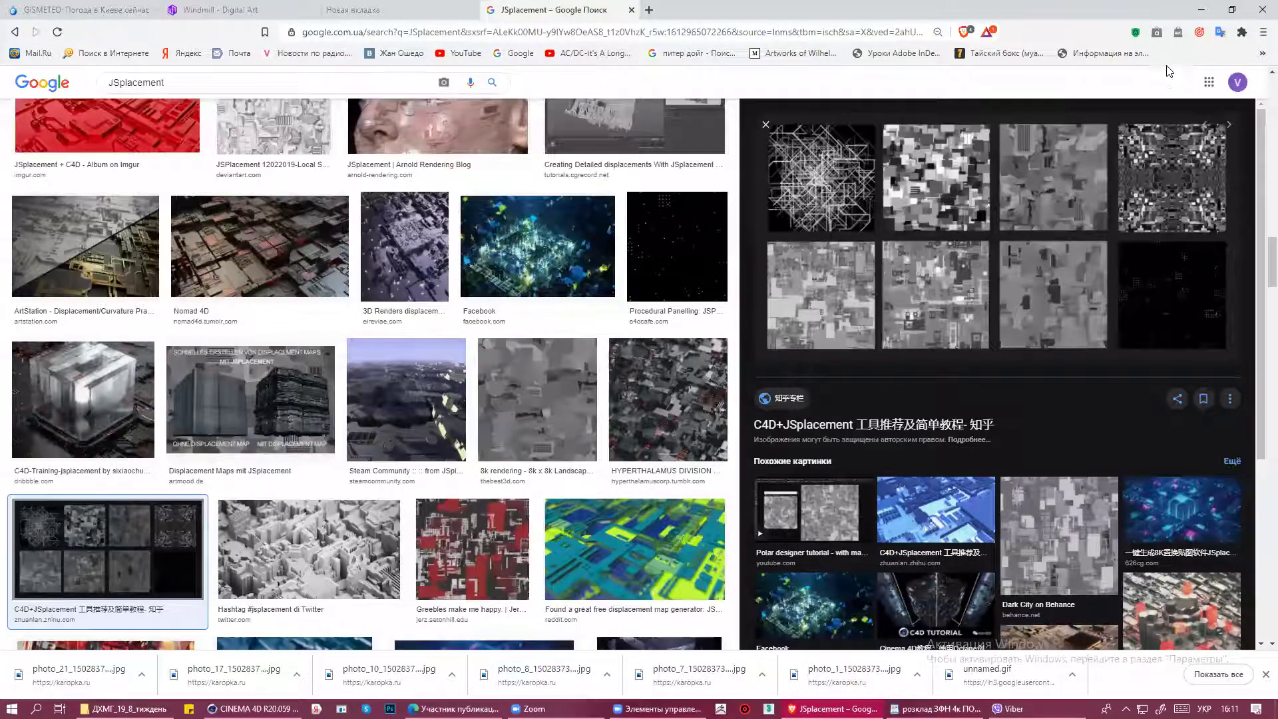
Minimise the browser and Cinema 4D, launch JSplacement, and choose the Classic generator.
{"action": "left_click", "coordinate": [1201, 14]}
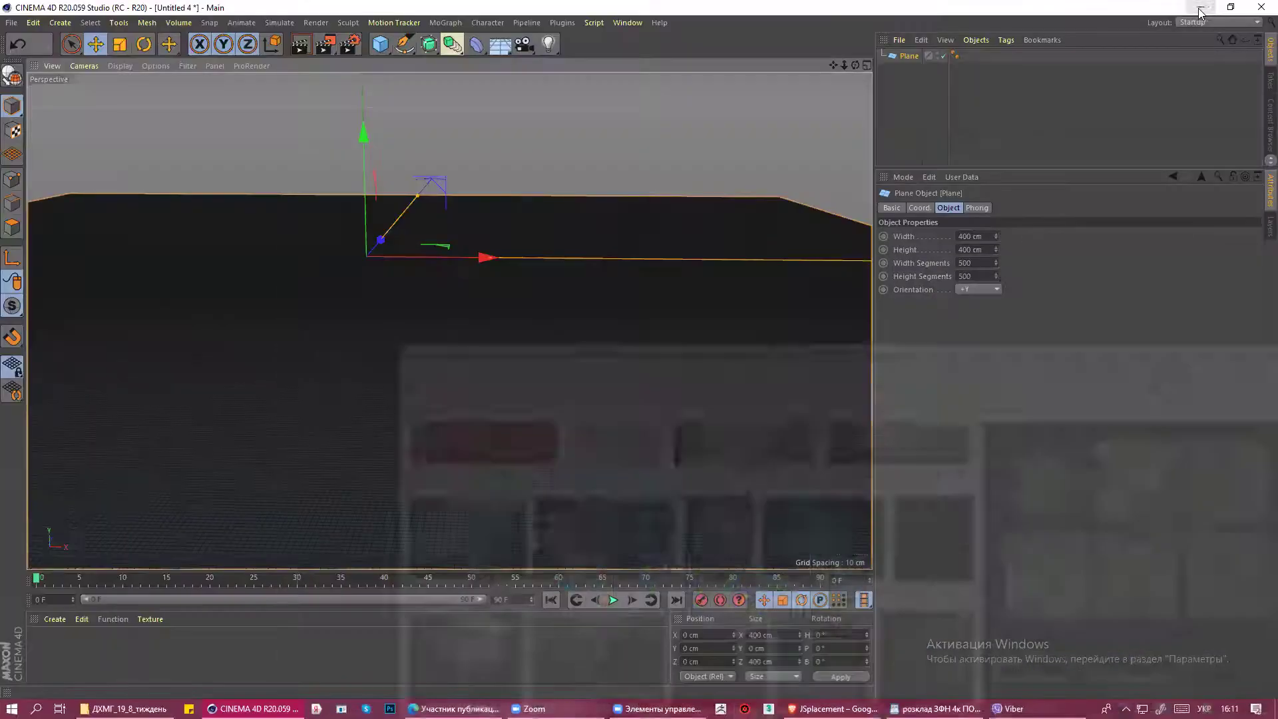
{"action": "left_click", "coordinate": [1202, 10]}
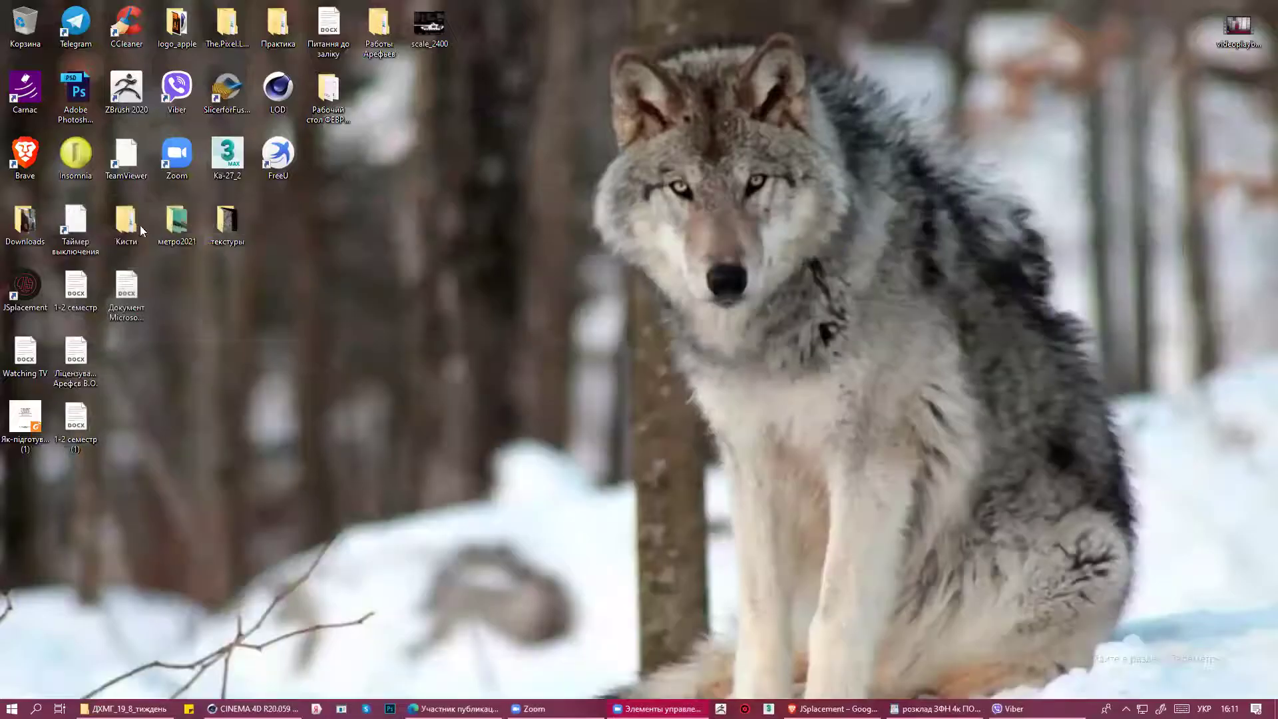
{"action": "left_click", "coordinate": [35, 283]}
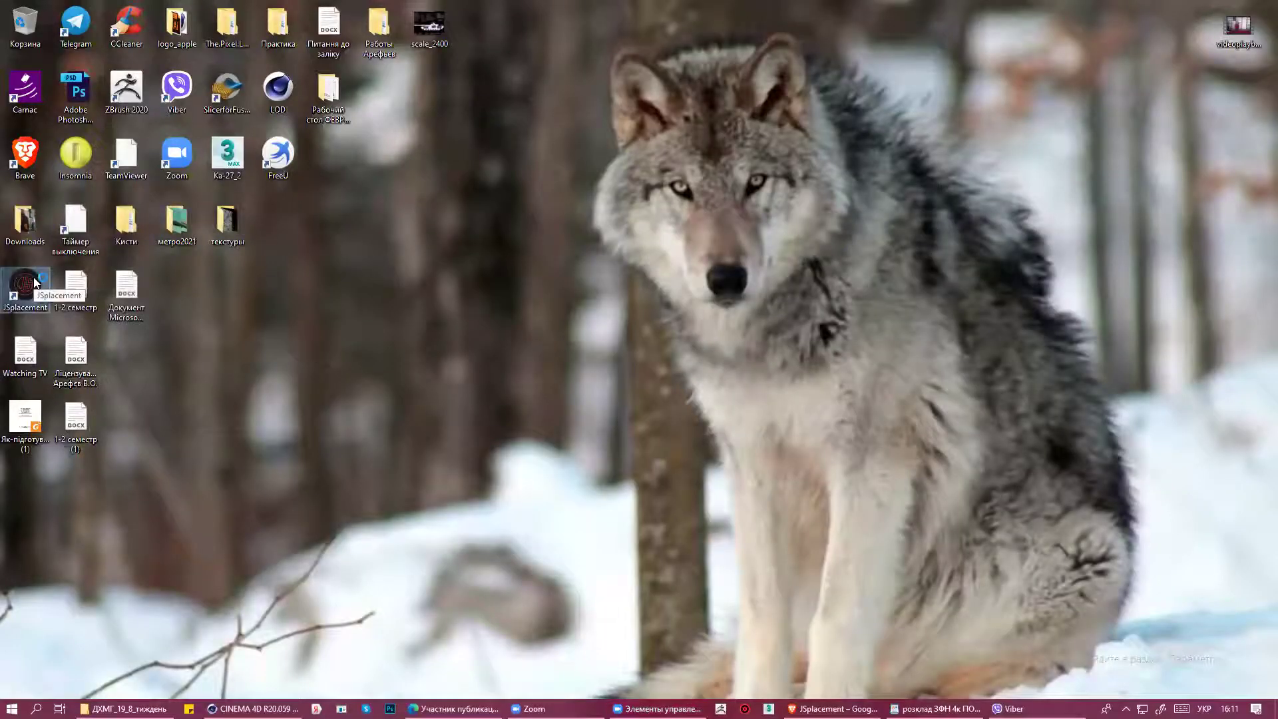
{"action": "double_click", "coordinate": [36, 283]}
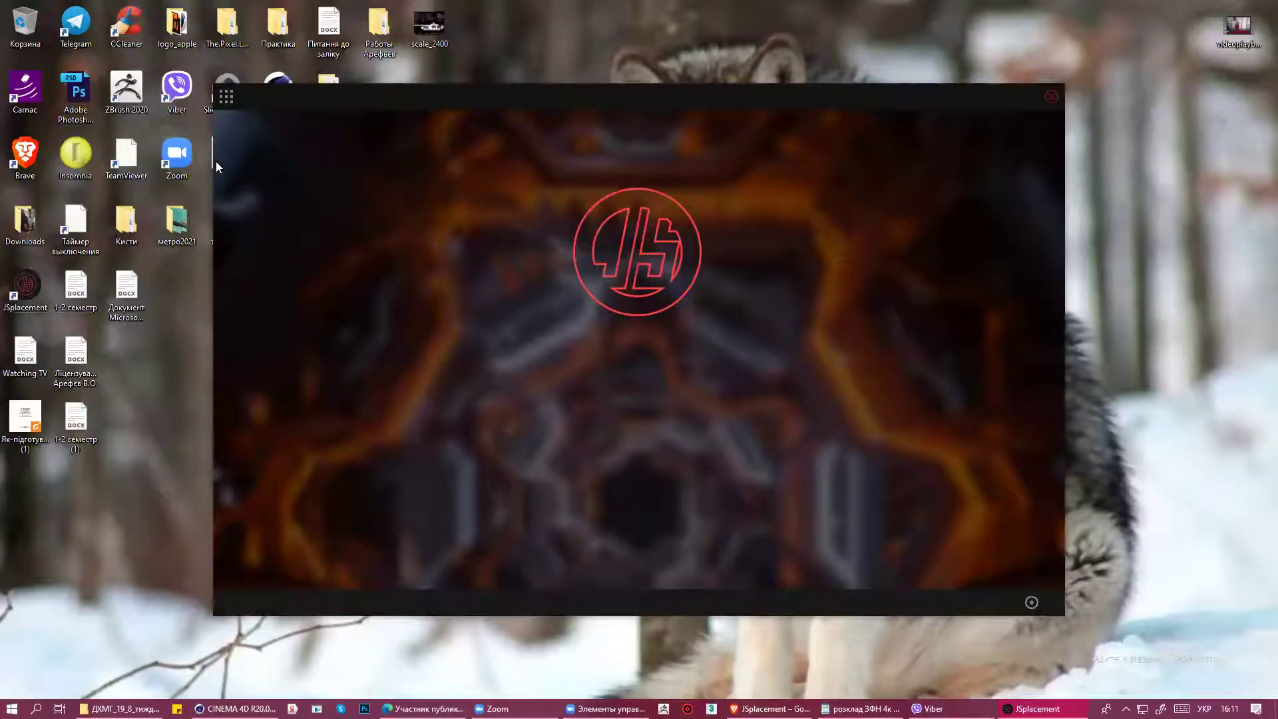
{"action": "left_click", "coordinate": [226, 98]}
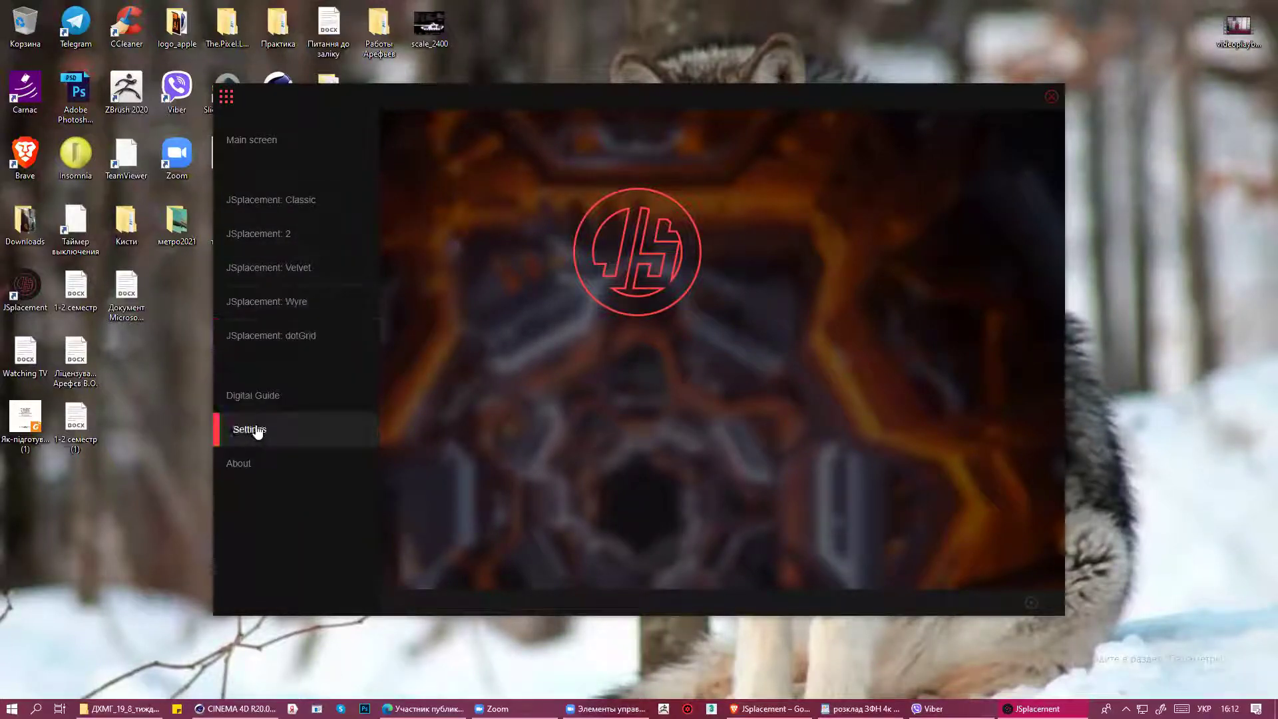
{"action": "left_click", "coordinate": [259, 207]}
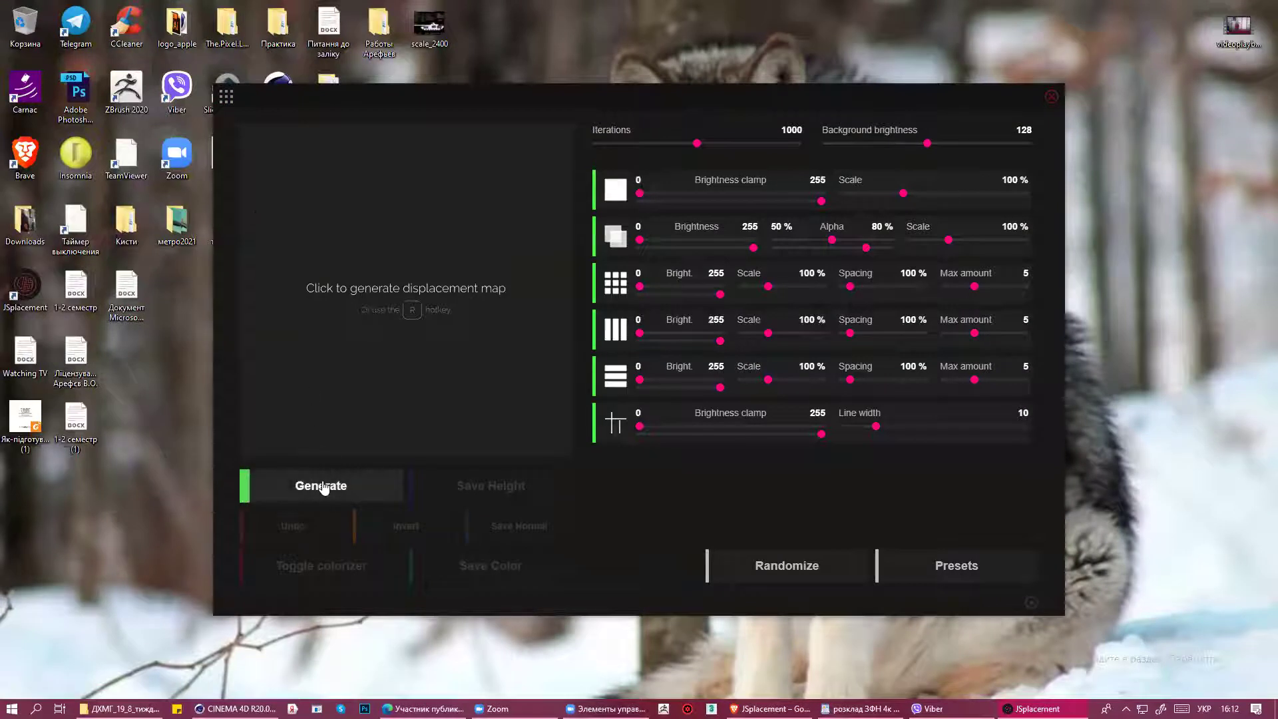
{"action": "left_click", "coordinate": [324, 488]}
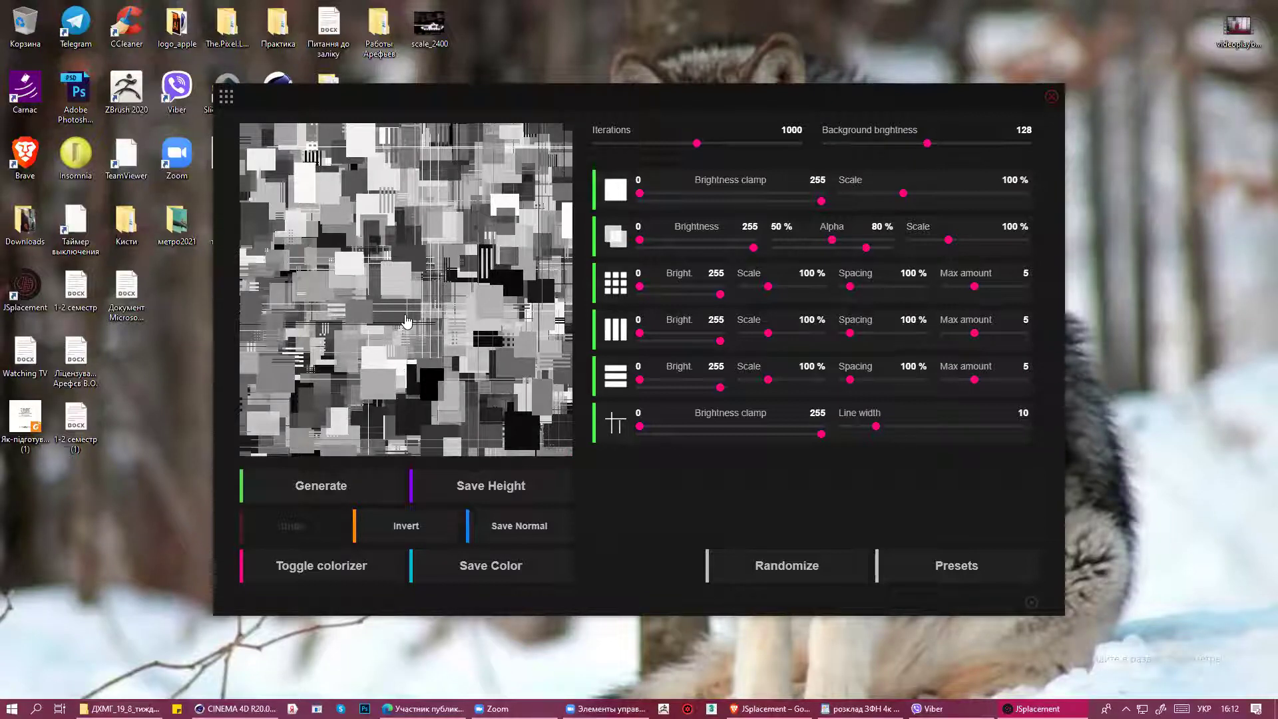
{"action": "left_click", "coordinate": [472, 492]}
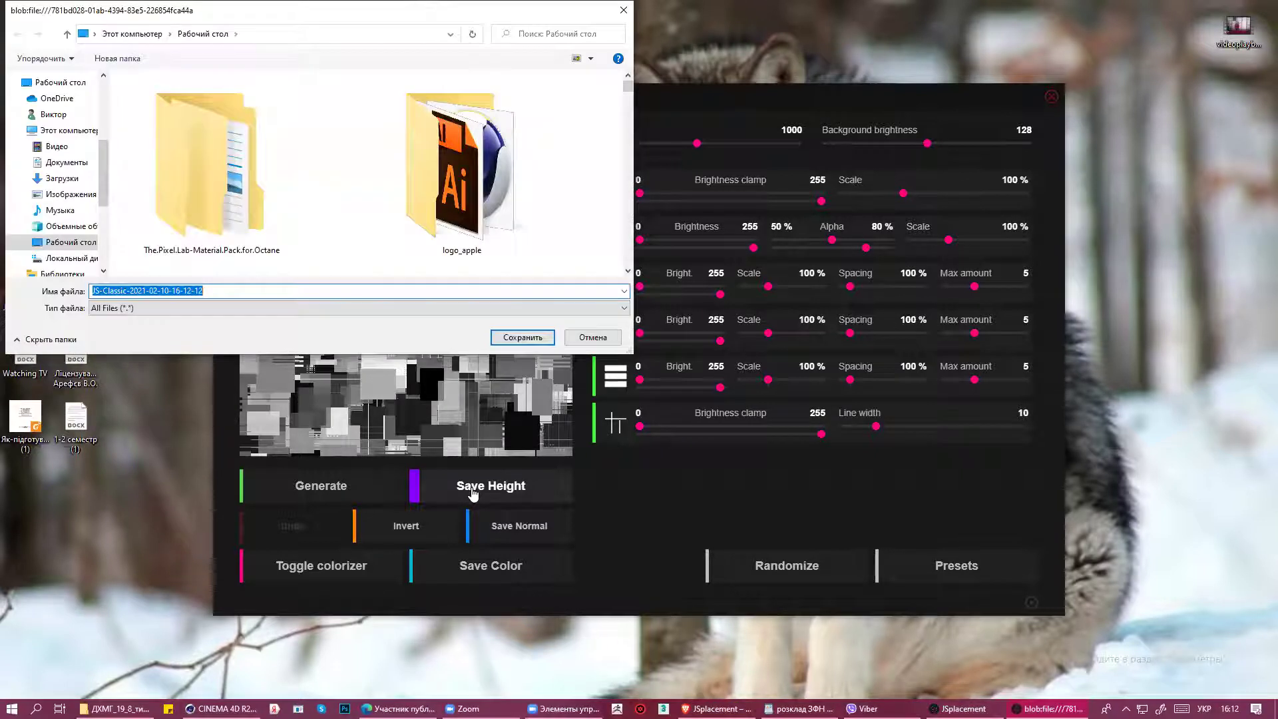
{"action": "left_click", "coordinate": [522, 338]}
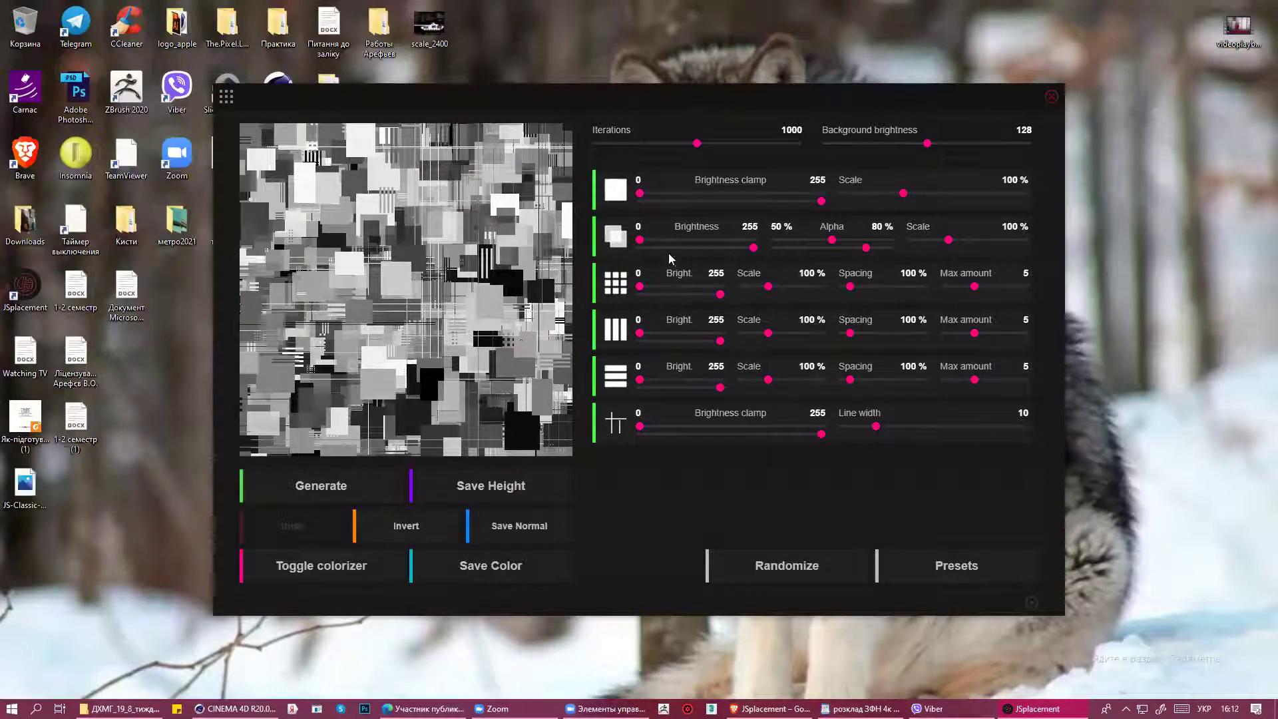
Raise the pattern brightnesses, scale solid squares to 168%, and thicken crossing lines to width 47.
{"action": "left_click_drag", "start_coordinate": [639, 286], "coordinate": [670, 286]}
{"action": "left_click", "coordinate": [652, 239]}
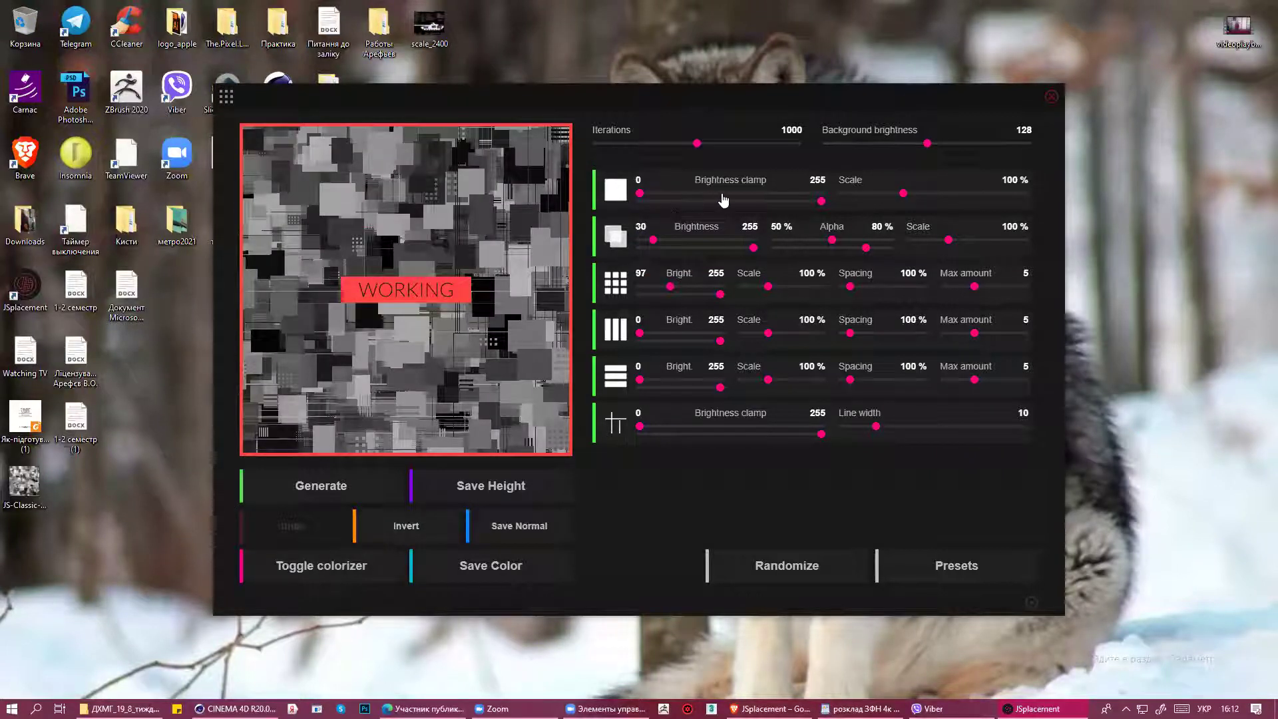
{"action": "left_click", "coordinate": [724, 195]}
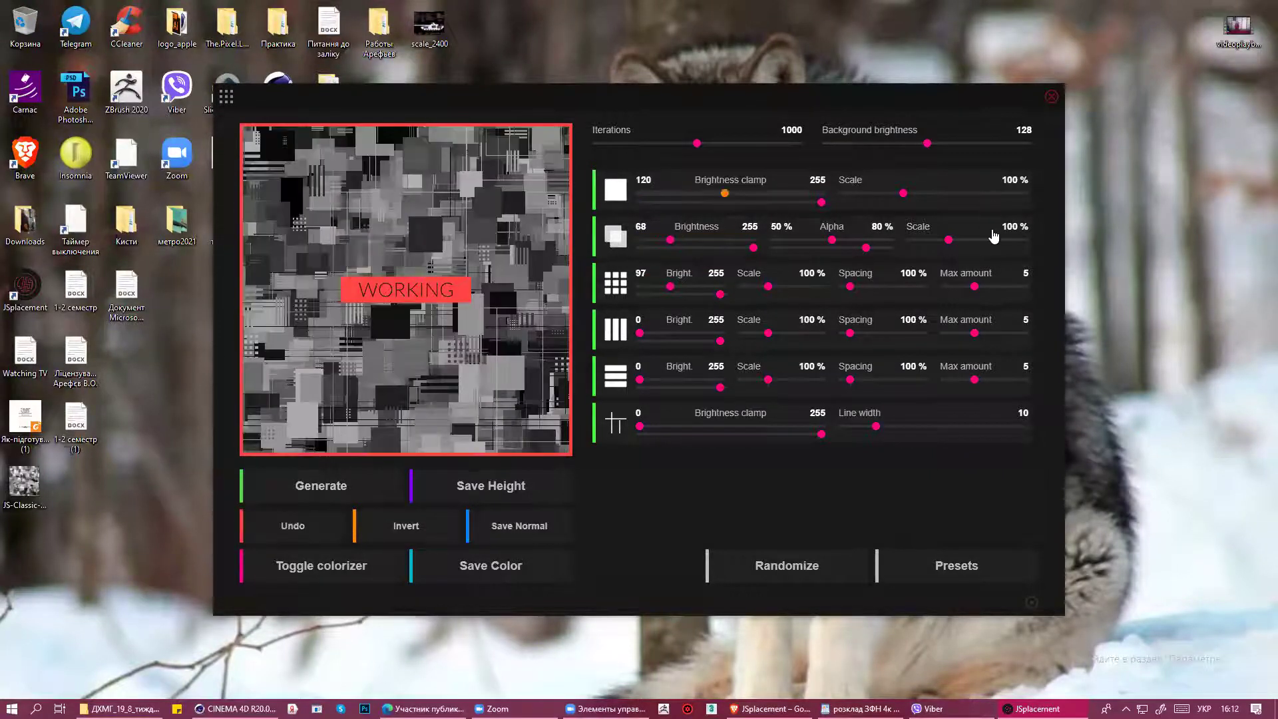
{"action": "left_click", "coordinate": [985, 193]}
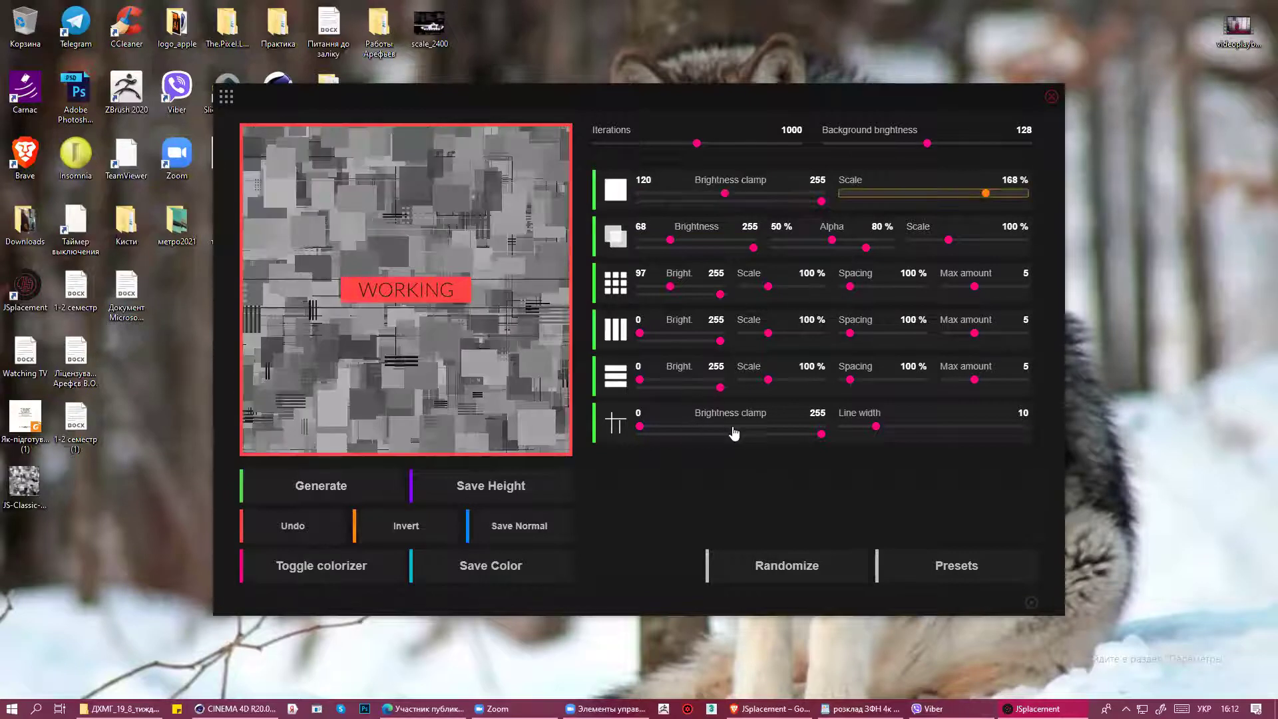
{"action": "left_click_drag", "start_coordinate": [640, 427], "coordinate": [765, 428]}
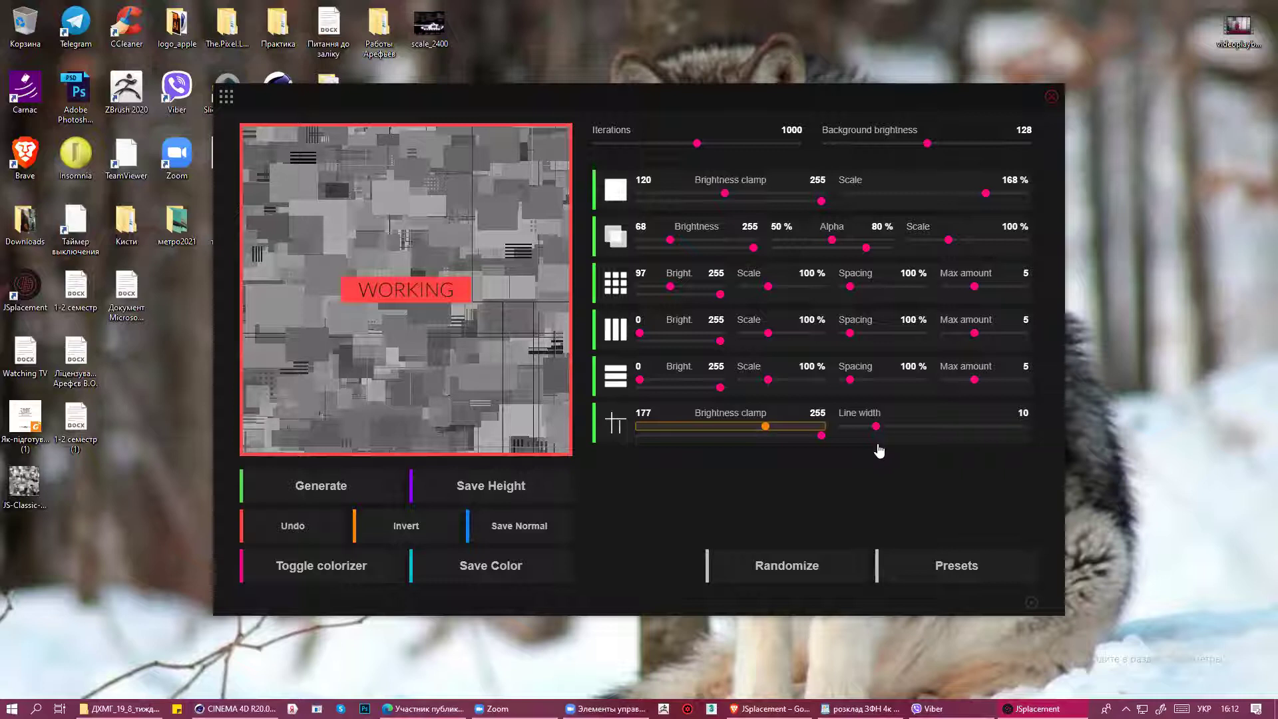
{"action": "left_click", "coordinate": [876, 427]}
{"action": "left_click_drag", "start_coordinate": [878, 432], "coordinate": [985, 434]}
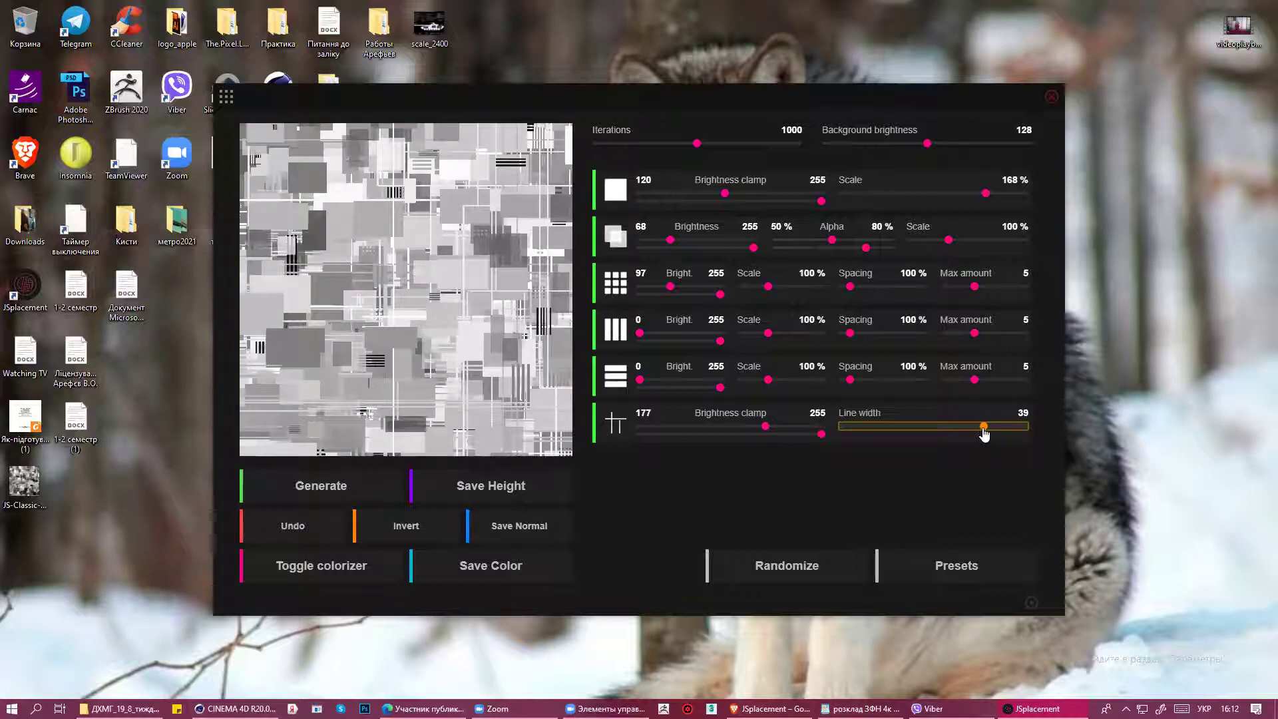
{"action": "left_click_drag", "start_coordinate": [985, 433], "coordinate": [1012, 432]}
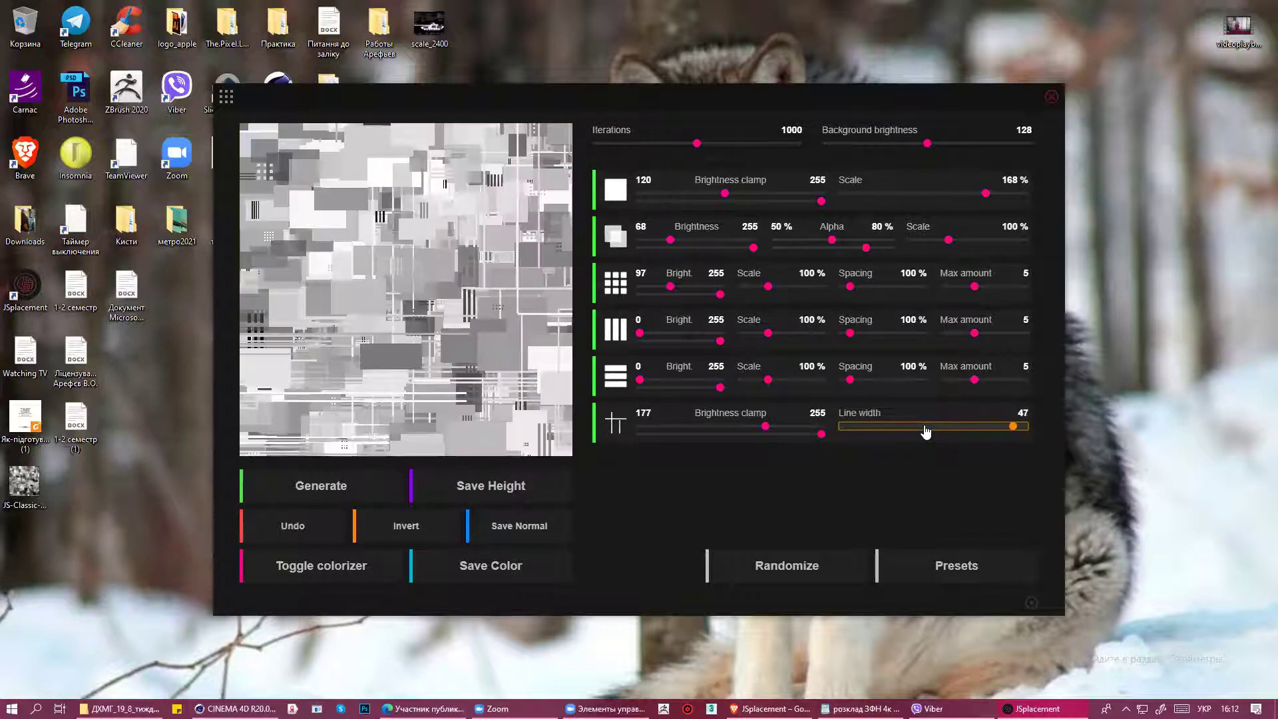
Scale the stripe patches up to 155%, set iterations to 1300 and background brightness to 188.
{"action": "left_click_drag", "start_coordinate": [769, 381], "coordinate": [798, 381]}
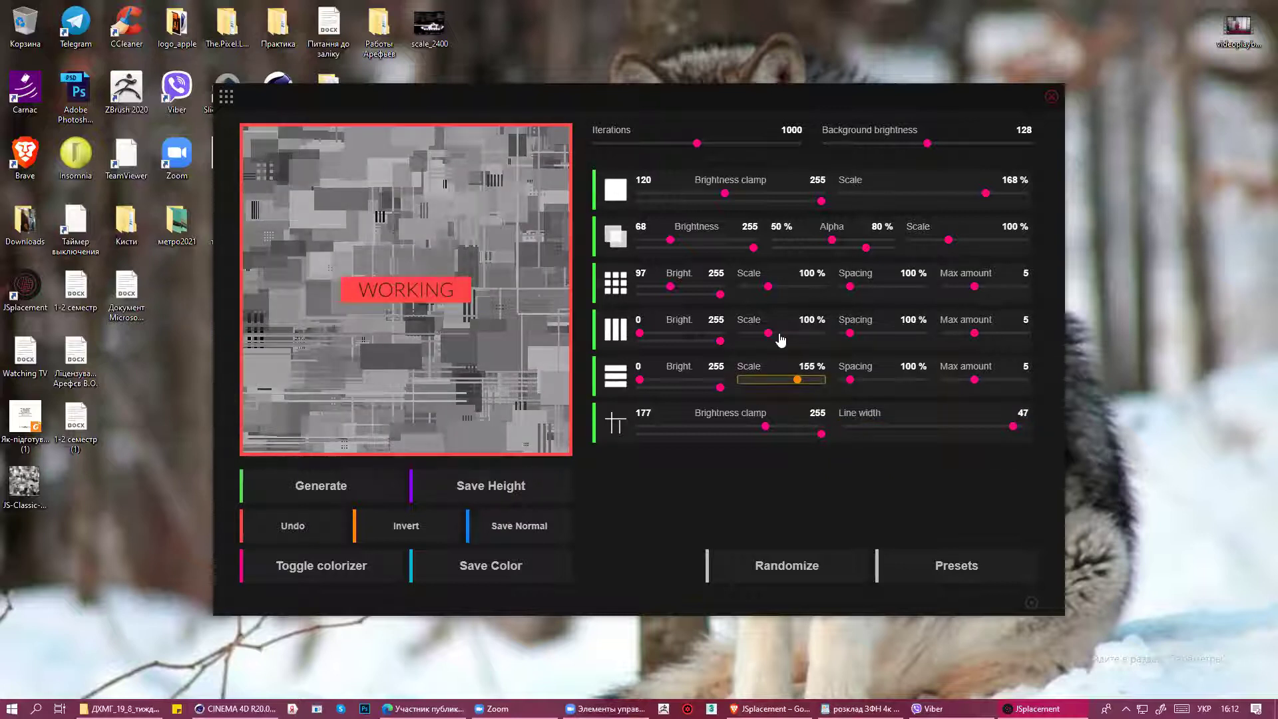
{"action": "left_click", "coordinate": [780, 334]}
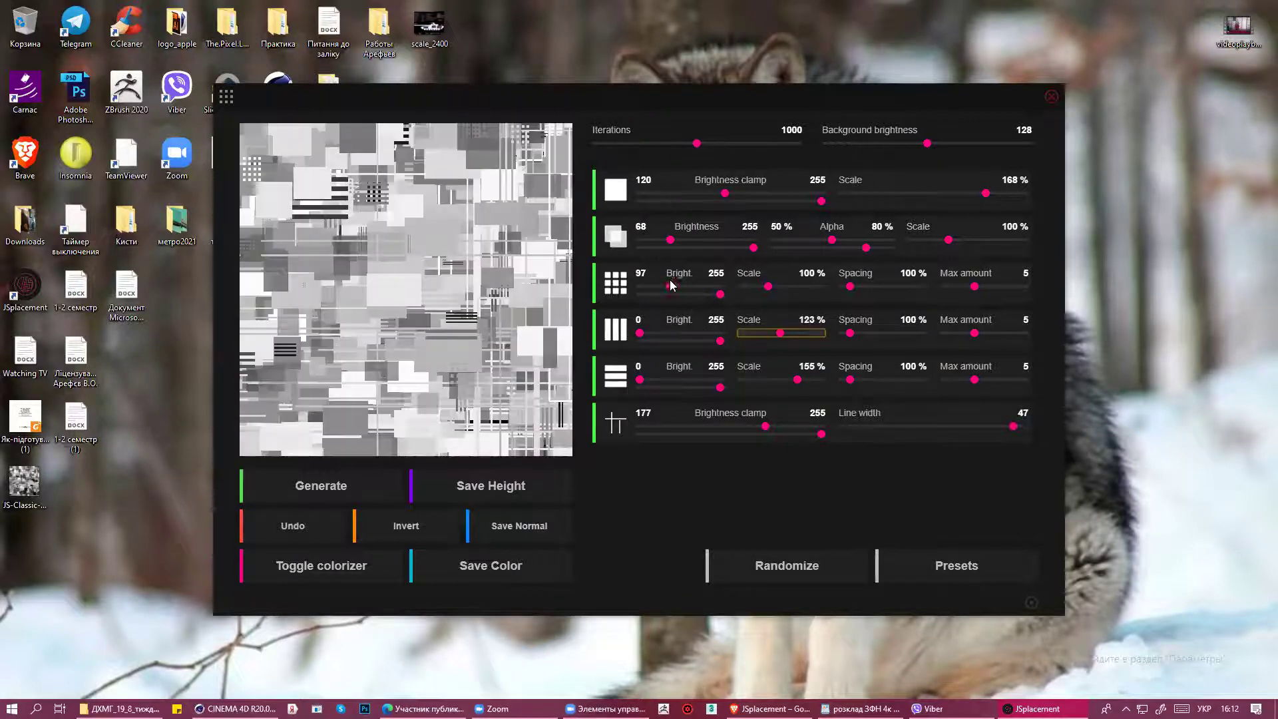
{"action": "left_click_drag", "start_coordinate": [696, 144], "coordinate": [727, 145]}
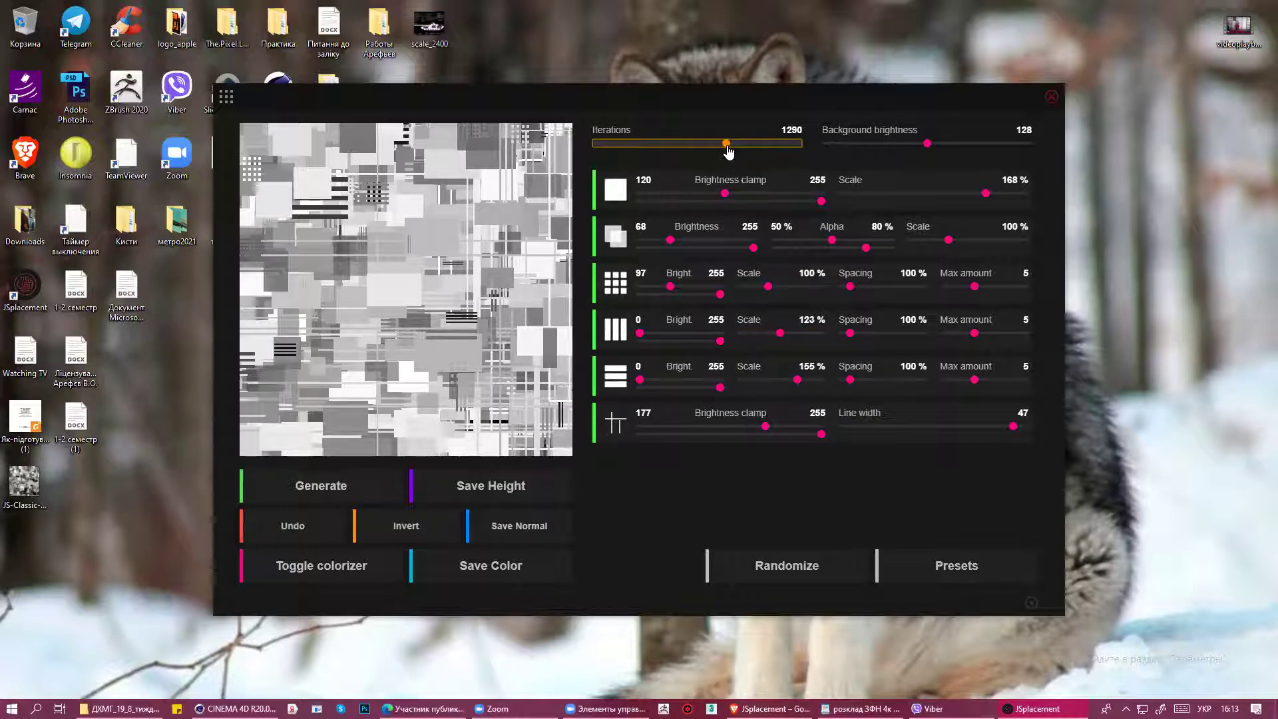
{"action": "left_click_drag", "start_coordinate": [928, 146], "coordinate": [975, 145]}
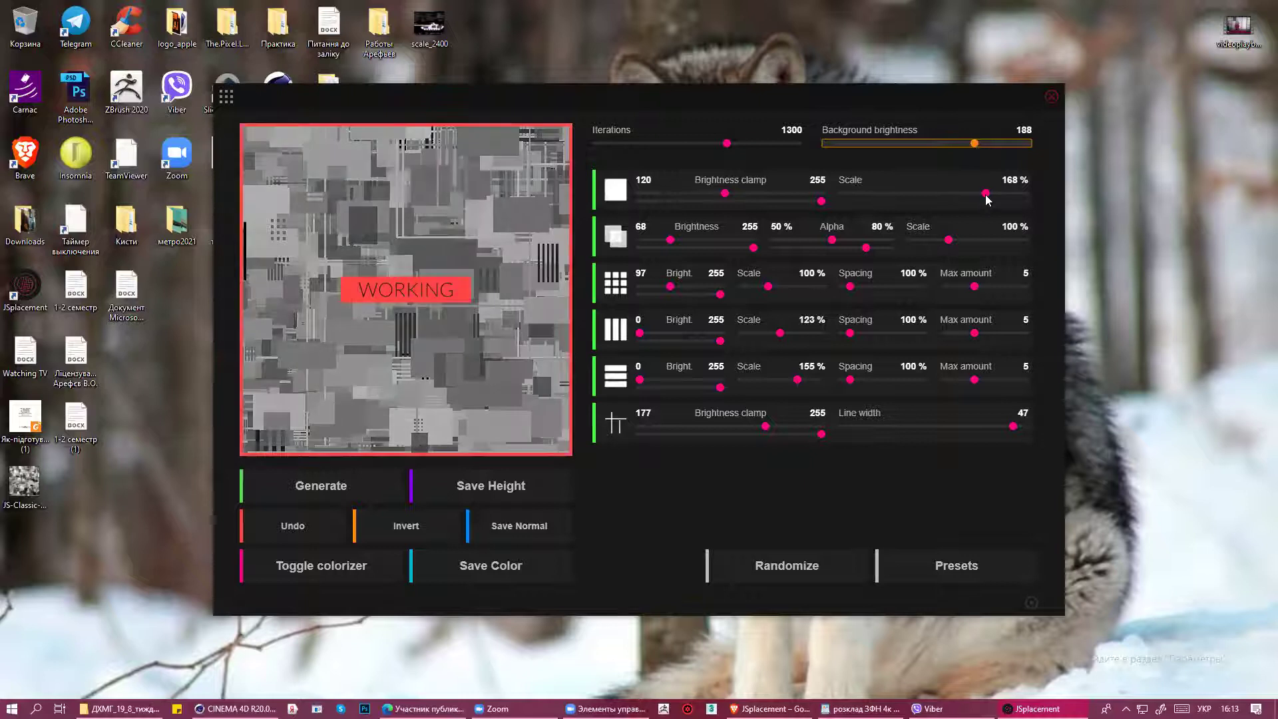
{"action": "left_click", "coordinate": [986, 193]}
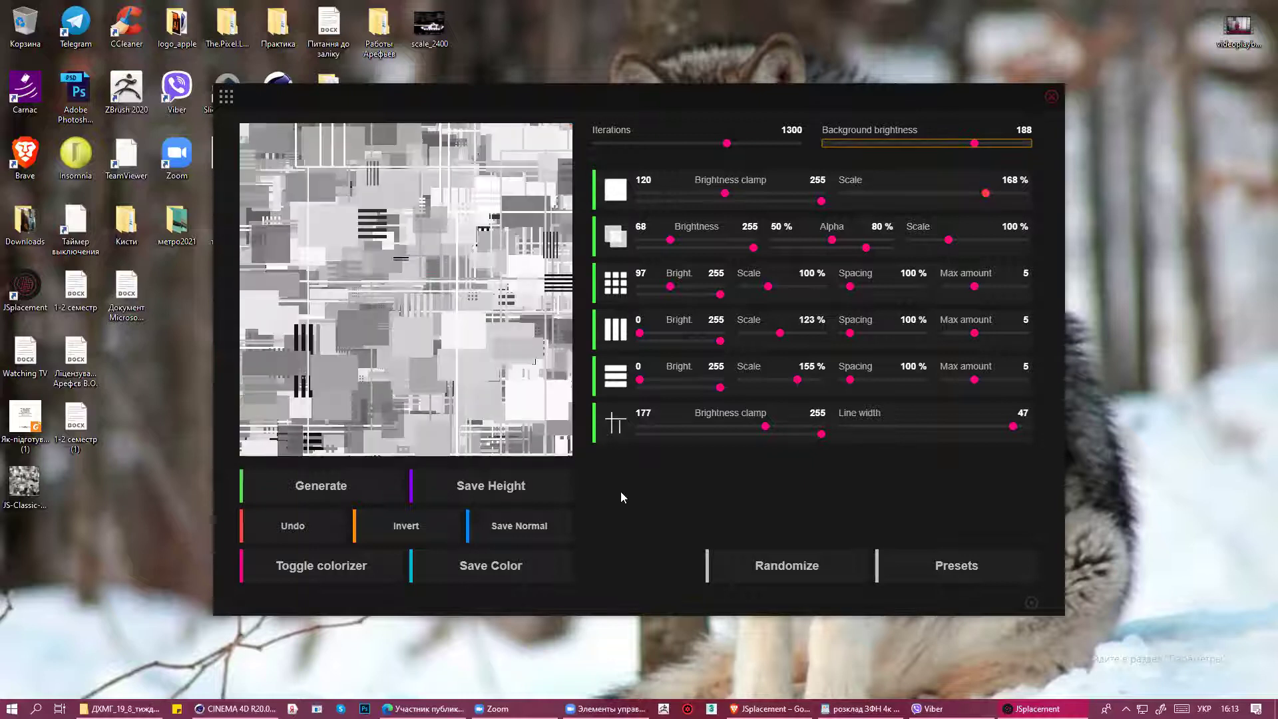
Regenerate the Classic map and save it as a second height map on the desktop.
{"action": "left_click", "coordinate": [329, 488]}
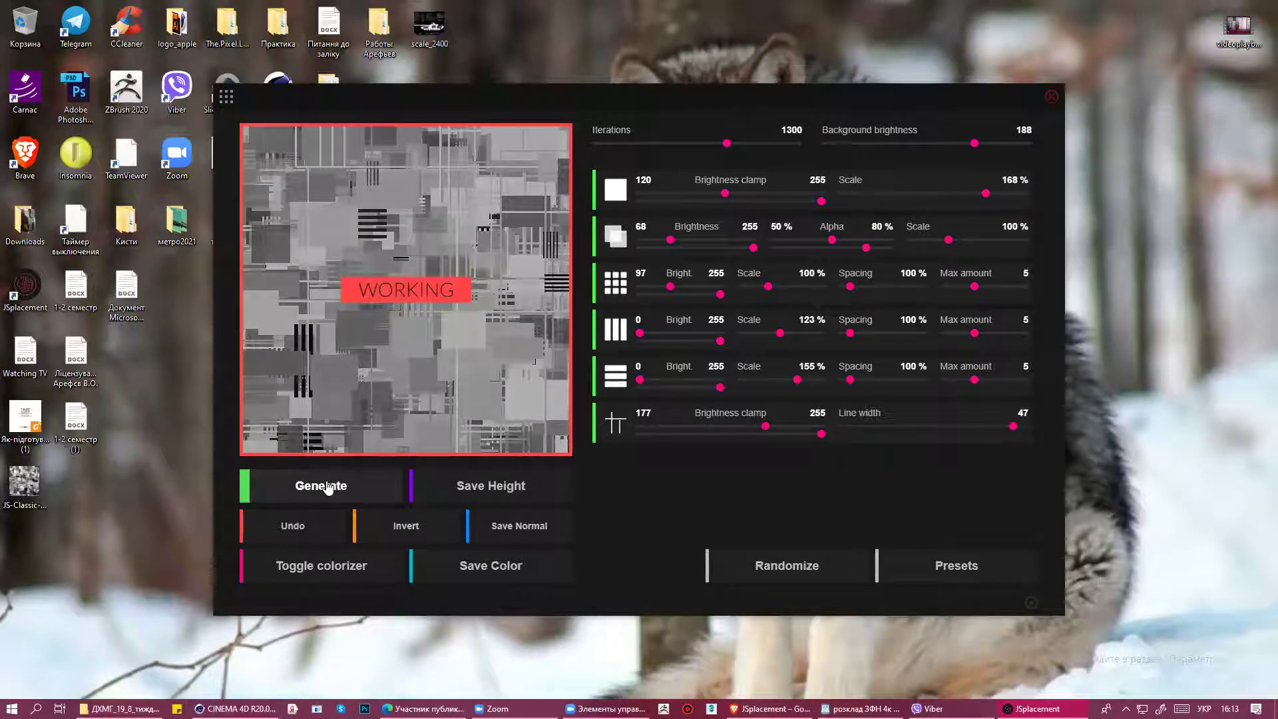
{"action": "left_click", "coordinate": [491, 487]}
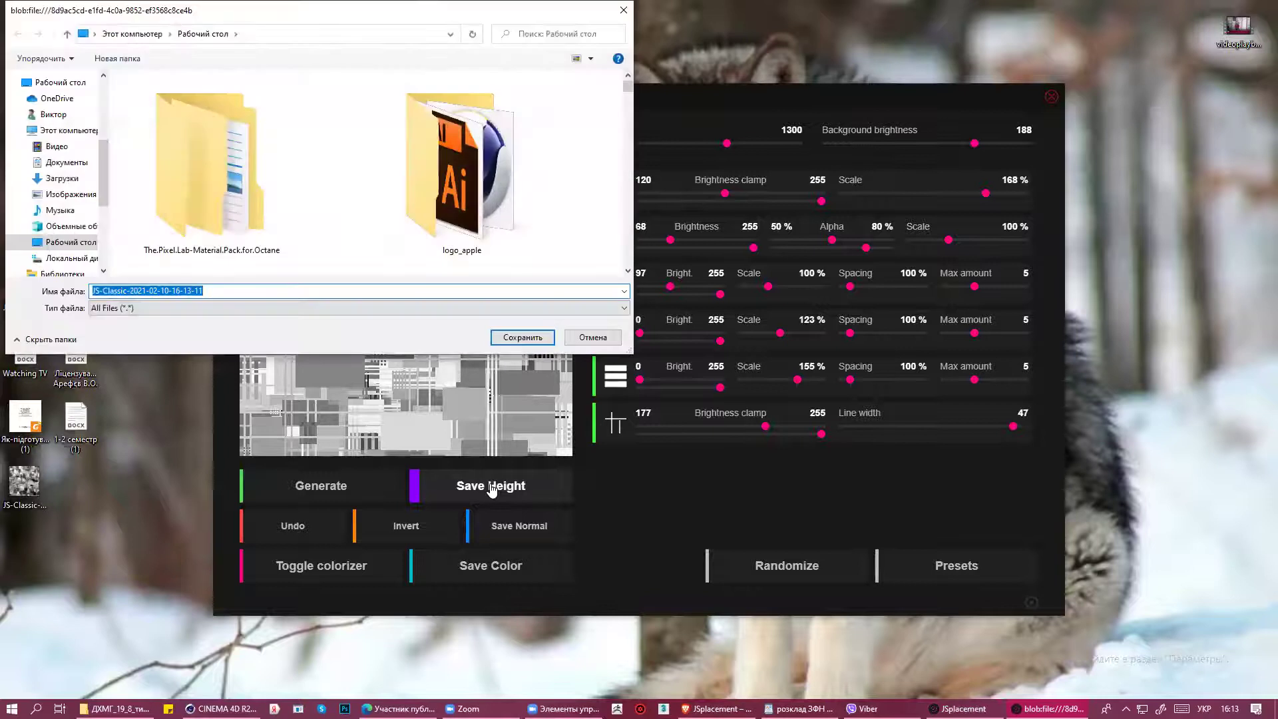
{"action": "left_click_drag", "start_coordinate": [628, 88], "coordinate": [628, 260]}
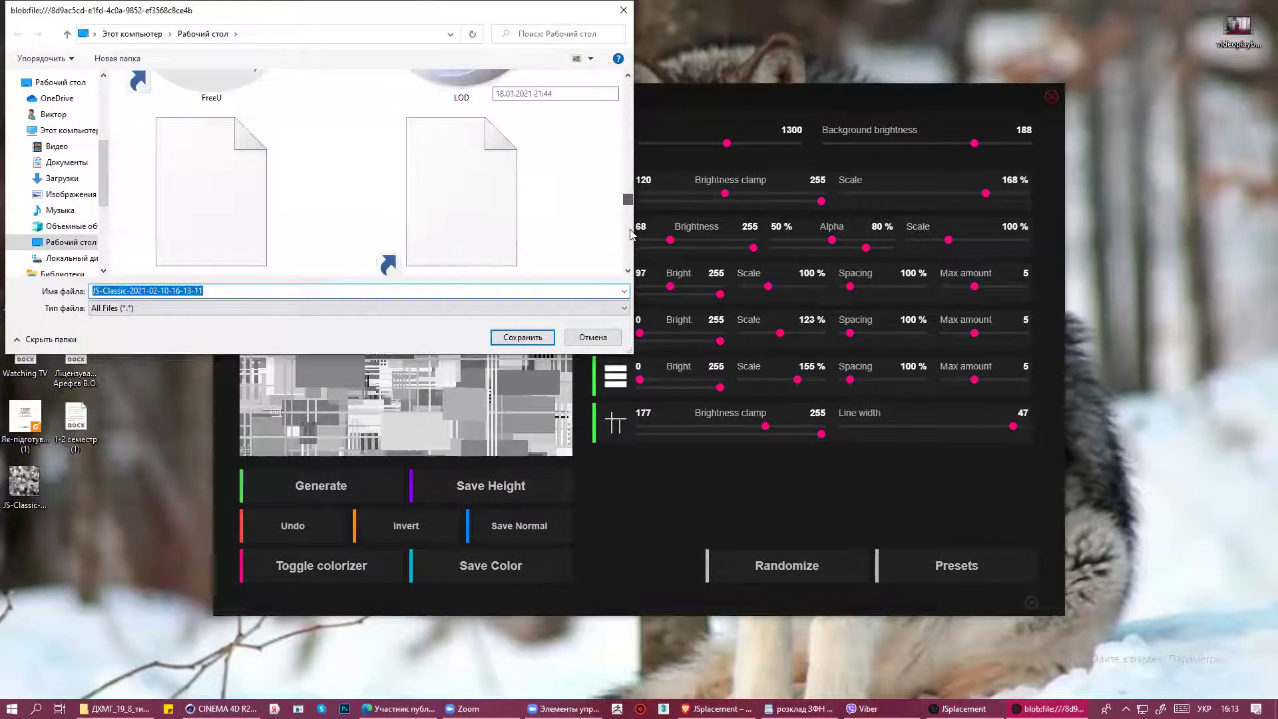
{"action": "left_click", "coordinate": [523, 338]}
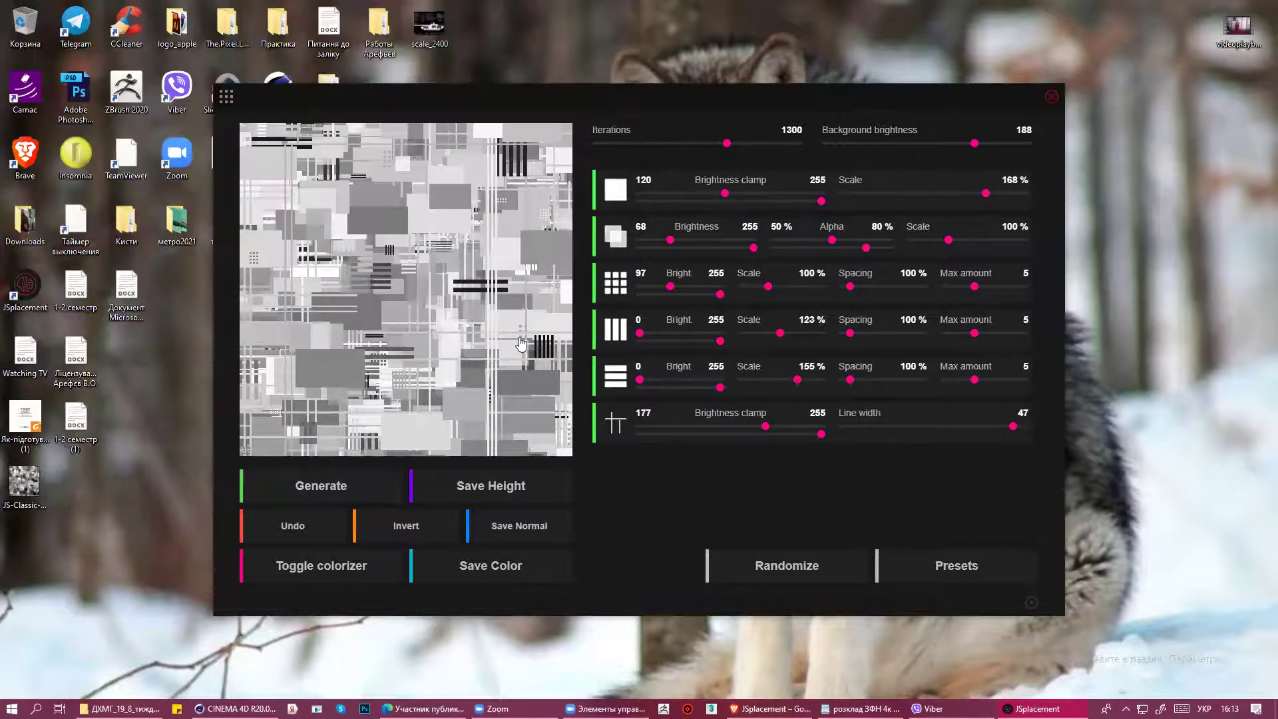
Switch to the JSplacement Wyre generator and generate a first wire map.
{"action": "left_click", "coordinate": [226, 99]}
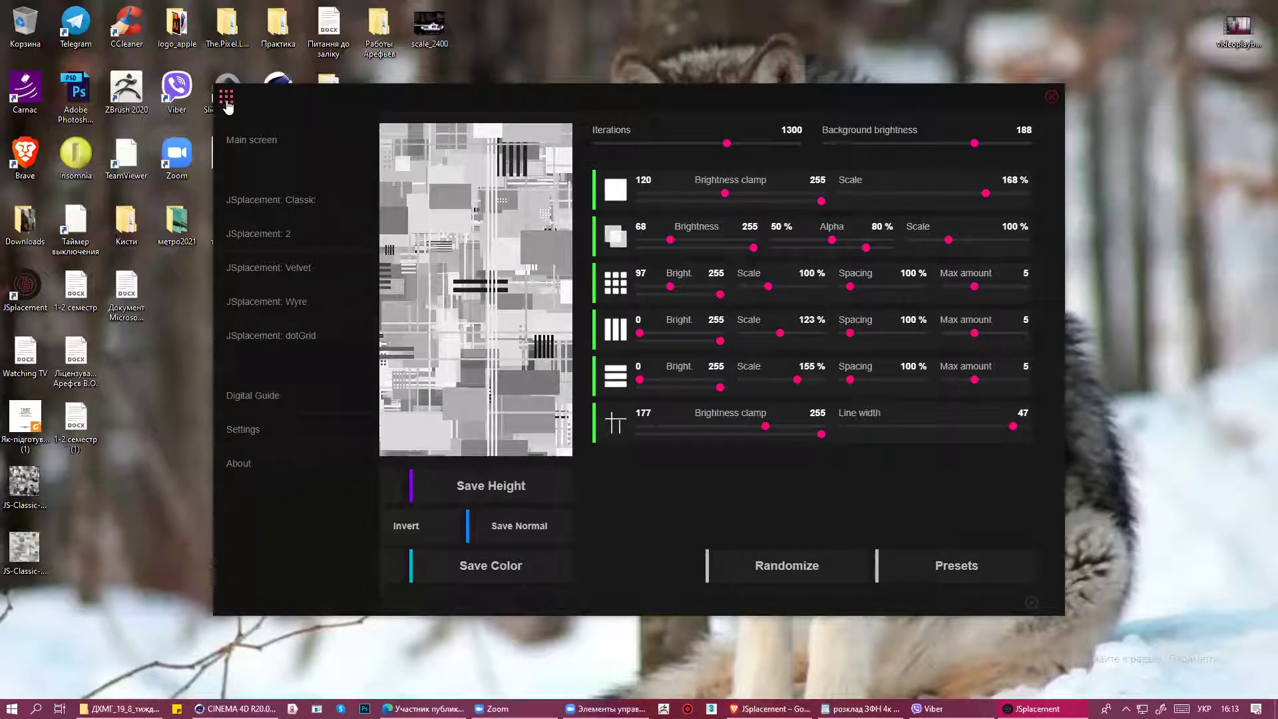
{"action": "left_click", "coordinate": [283, 309]}
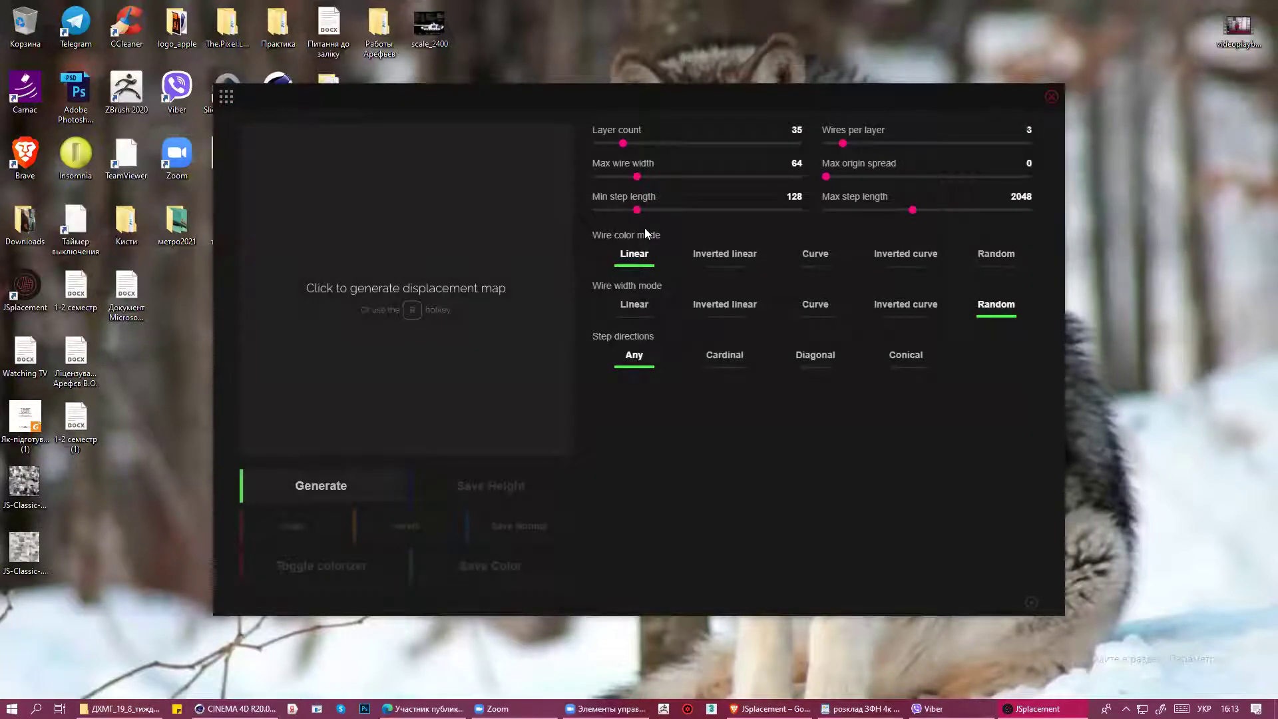
{"action": "left_click", "coordinate": [322, 490]}
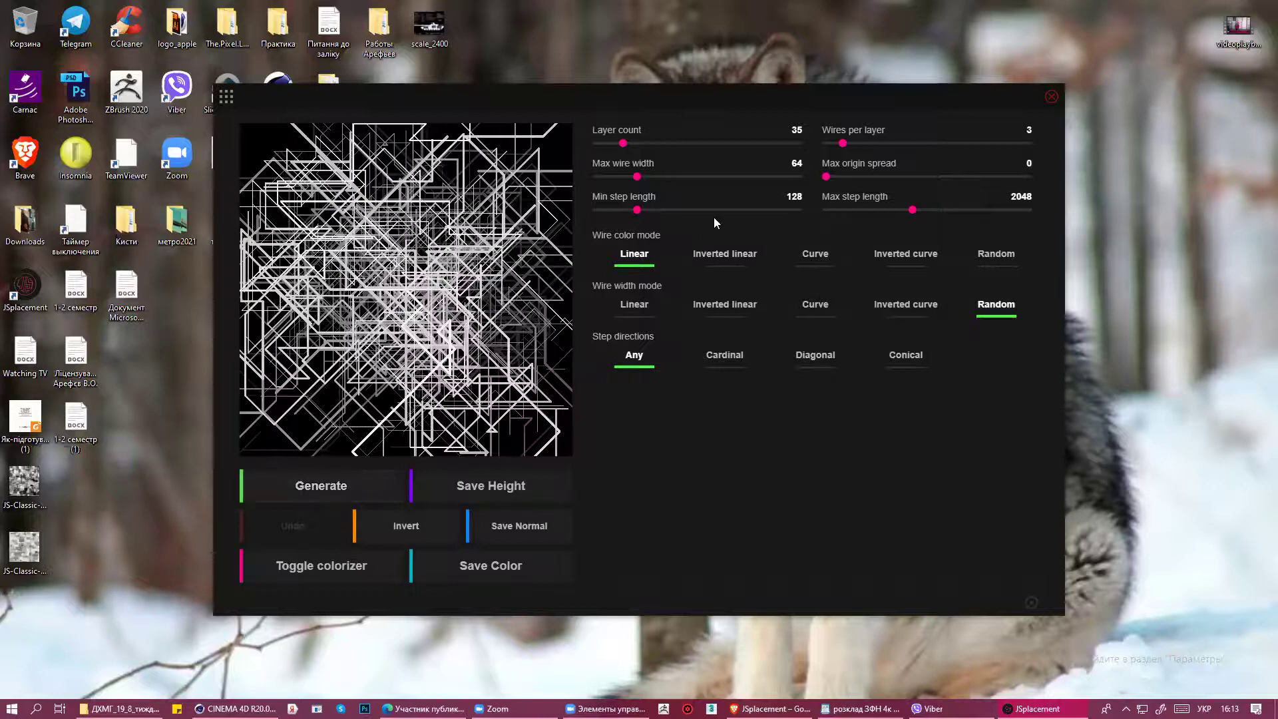
Set wire steps 320–3712, max width 212, origin spread 1408, and 3 wires per layer.
{"action": "left_click", "coordinate": [718, 210]}
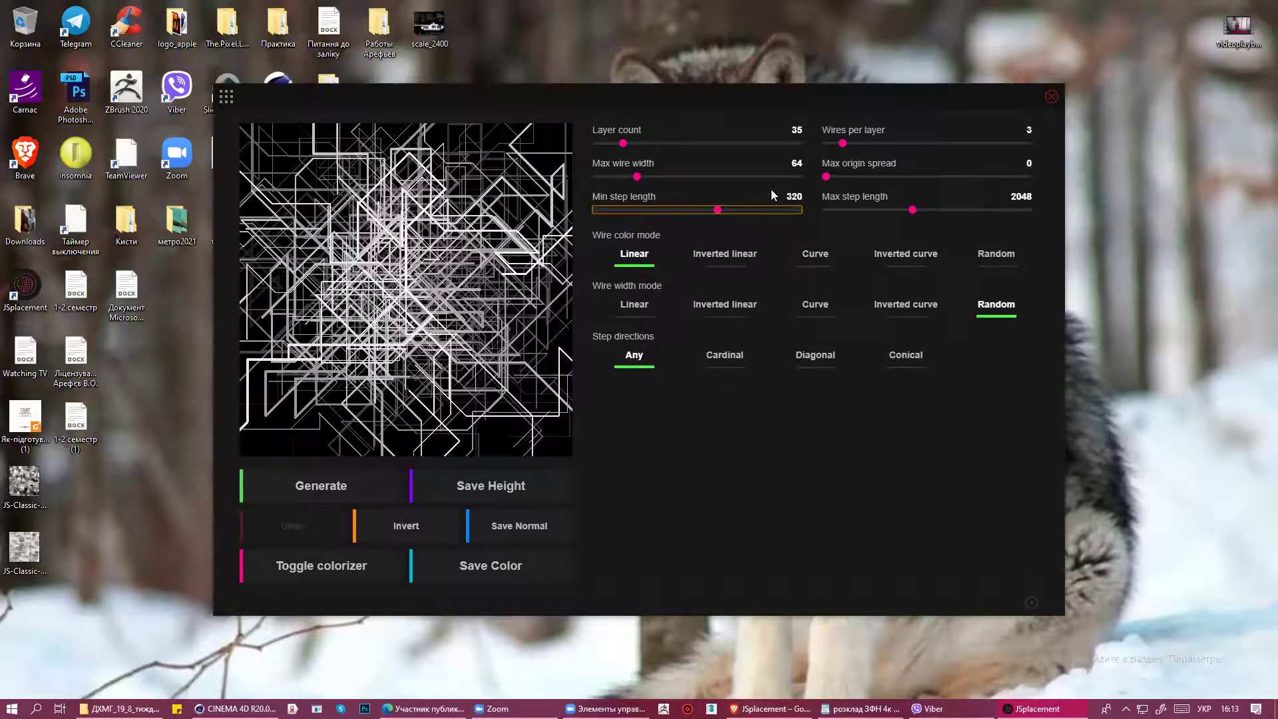
{"action": "left_click", "coordinate": [761, 177]}
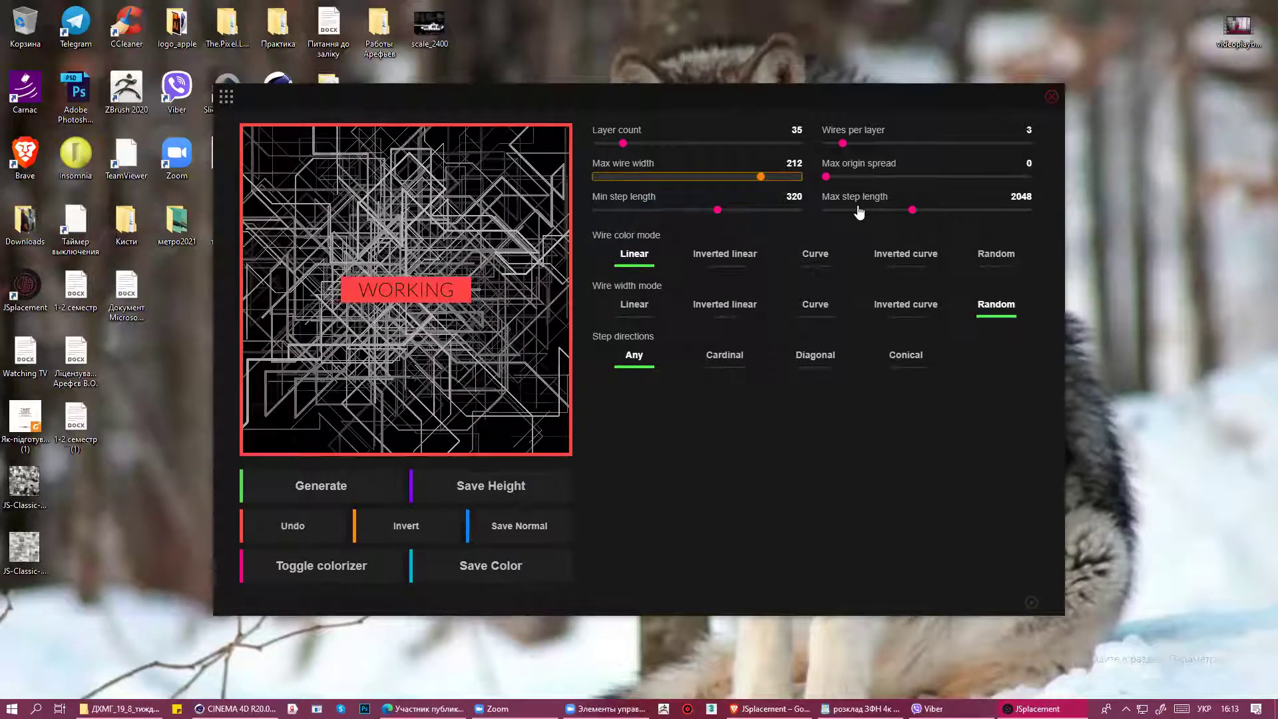
{"action": "left_click", "coordinate": [876, 177]}
{"action": "left_click", "coordinate": [965, 177]}
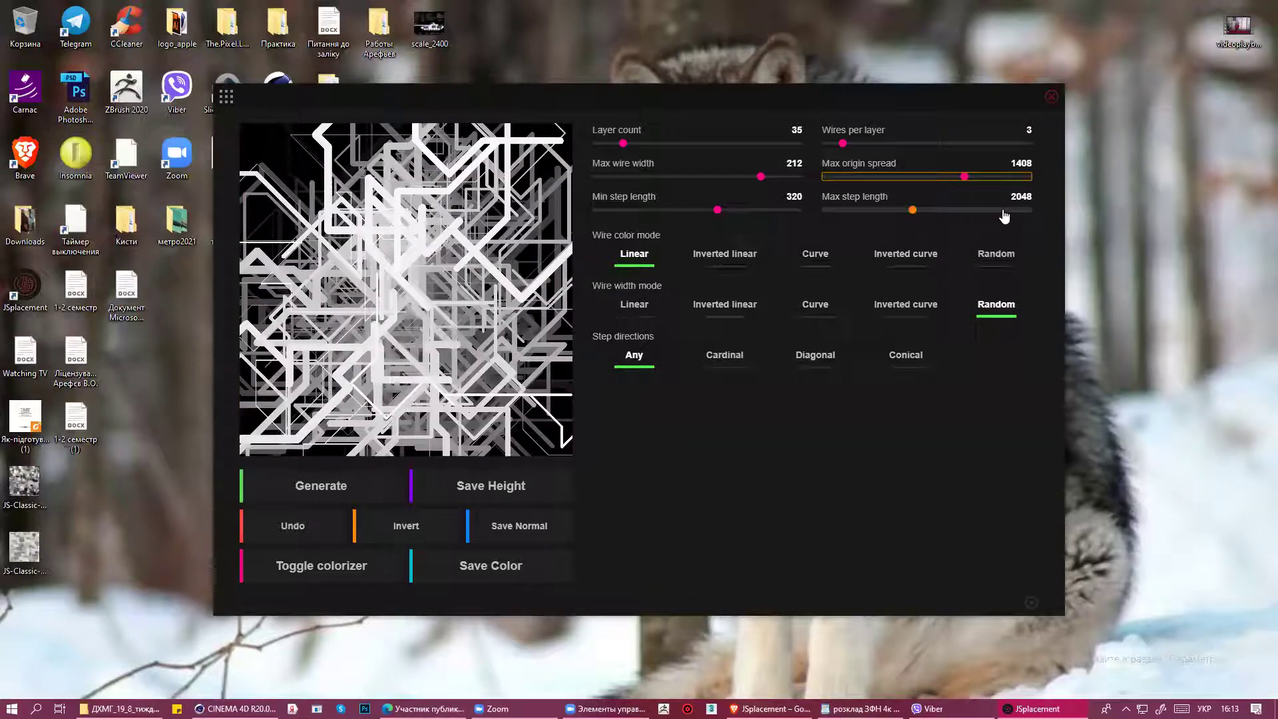
{"action": "left_click", "coordinate": [1005, 210]}
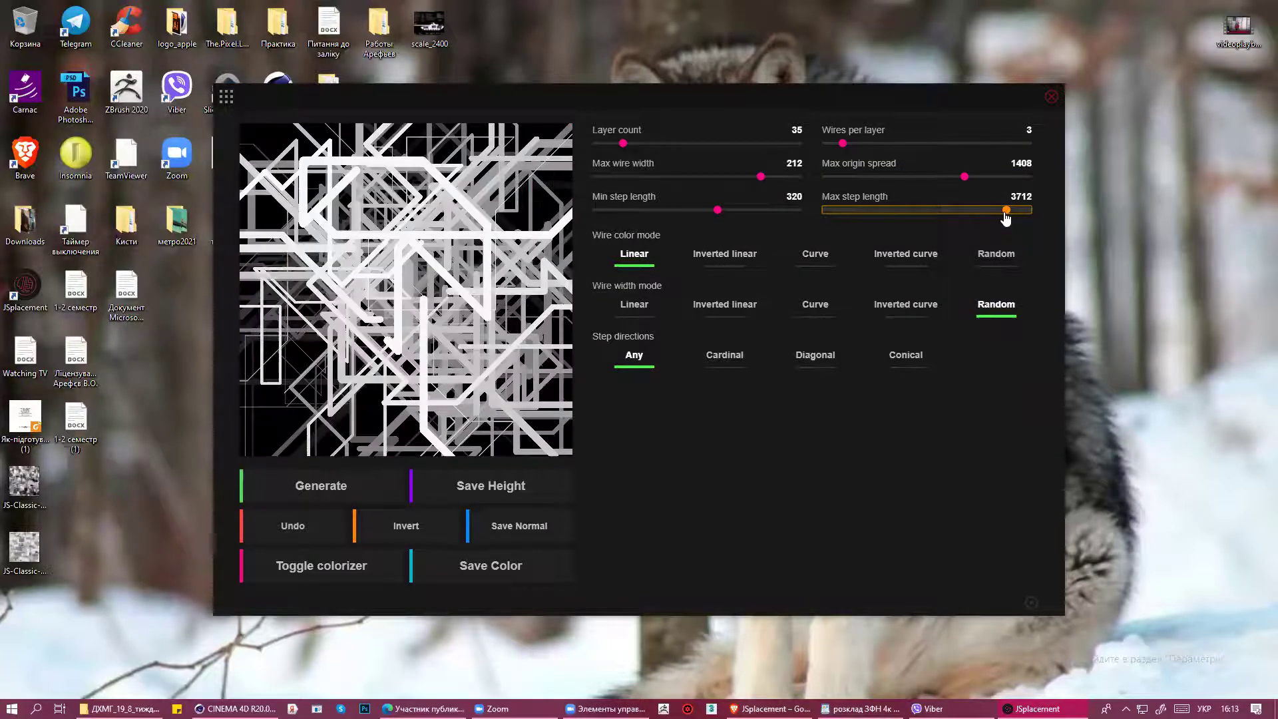
{"action": "left_click", "coordinate": [969, 143]}
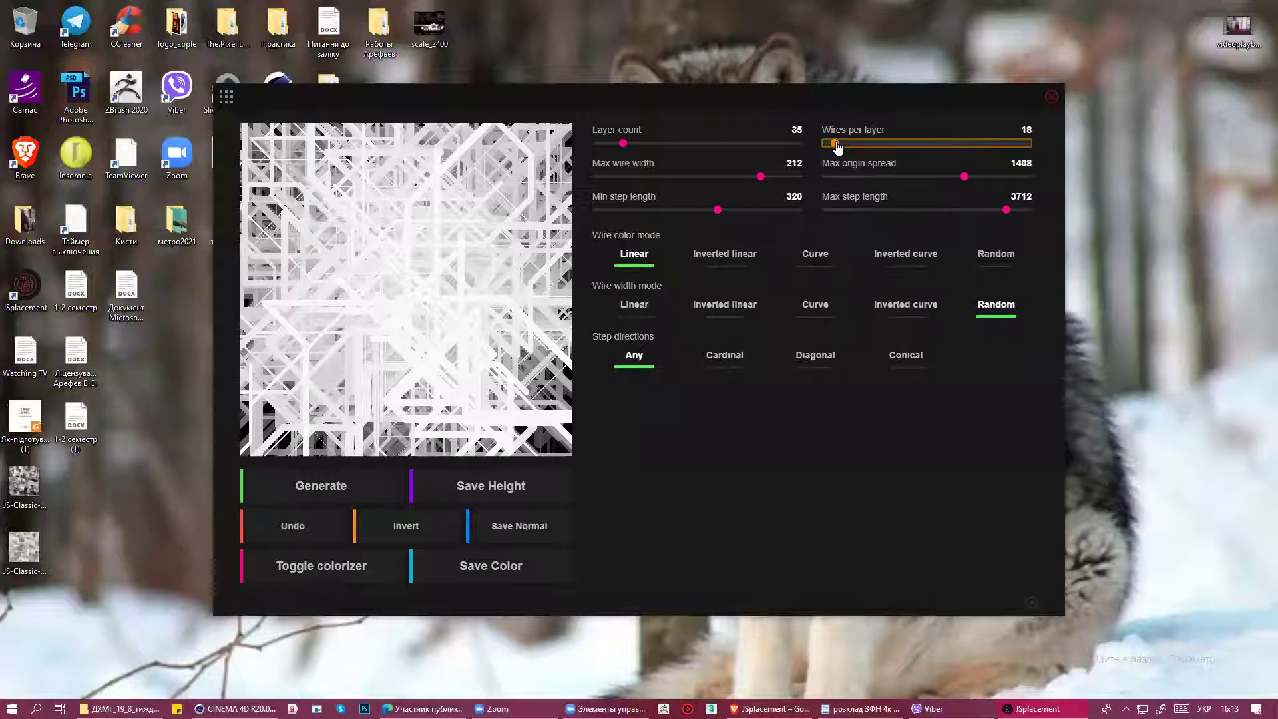
{"action": "left_click", "coordinate": [835, 143]}
{"action": "left_click", "coordinate": [1012, 143]}
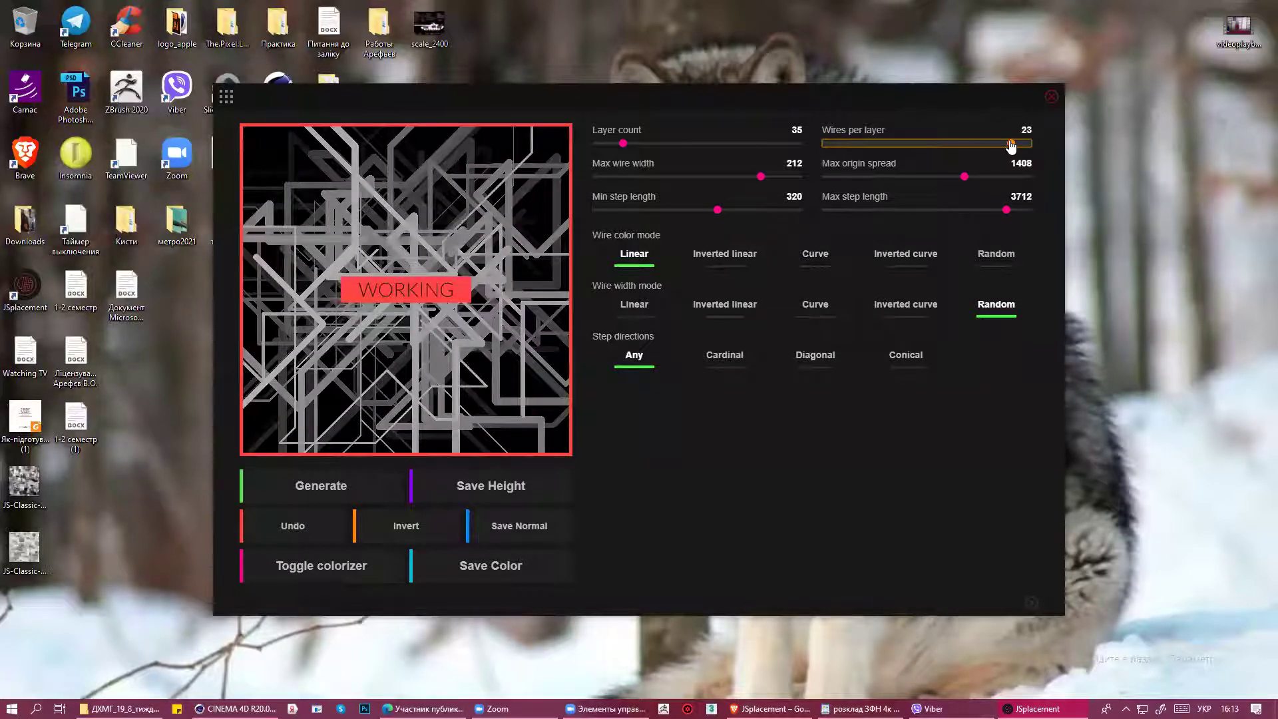
{"action": "left_click", "coordinate": [843, 144]}
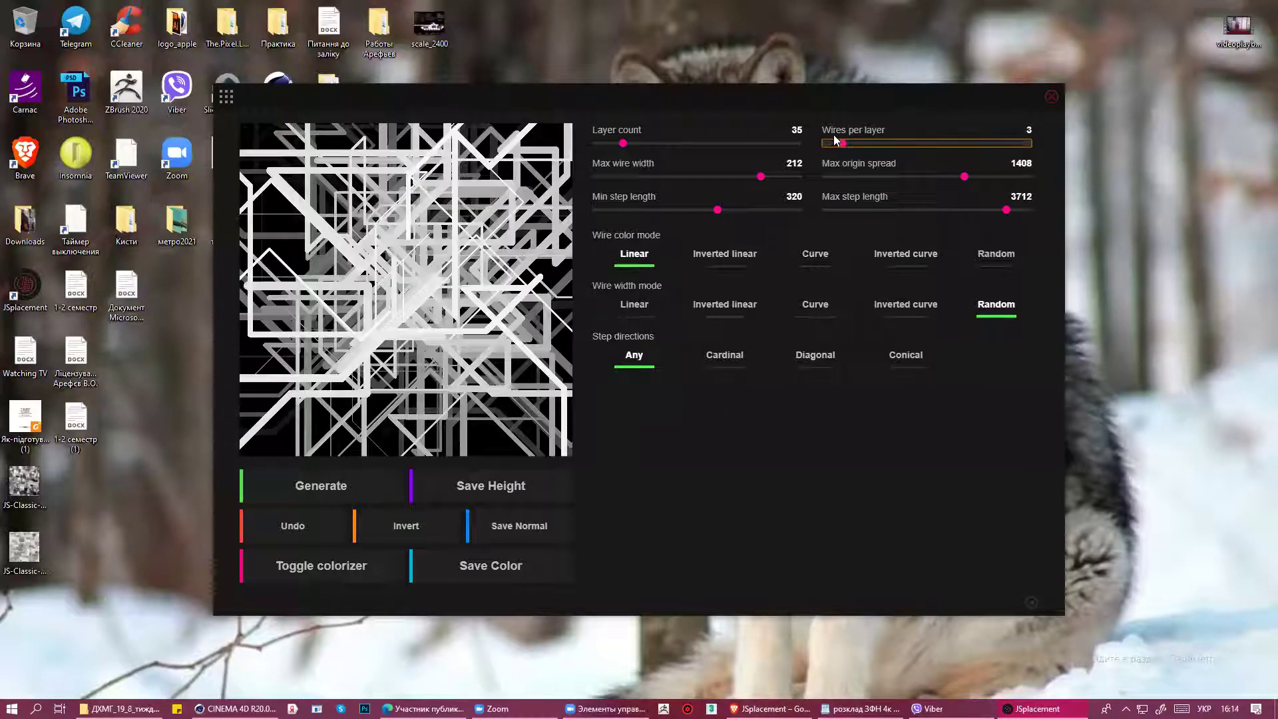
{"action": "left_click", "coordinate": [315, 490]}
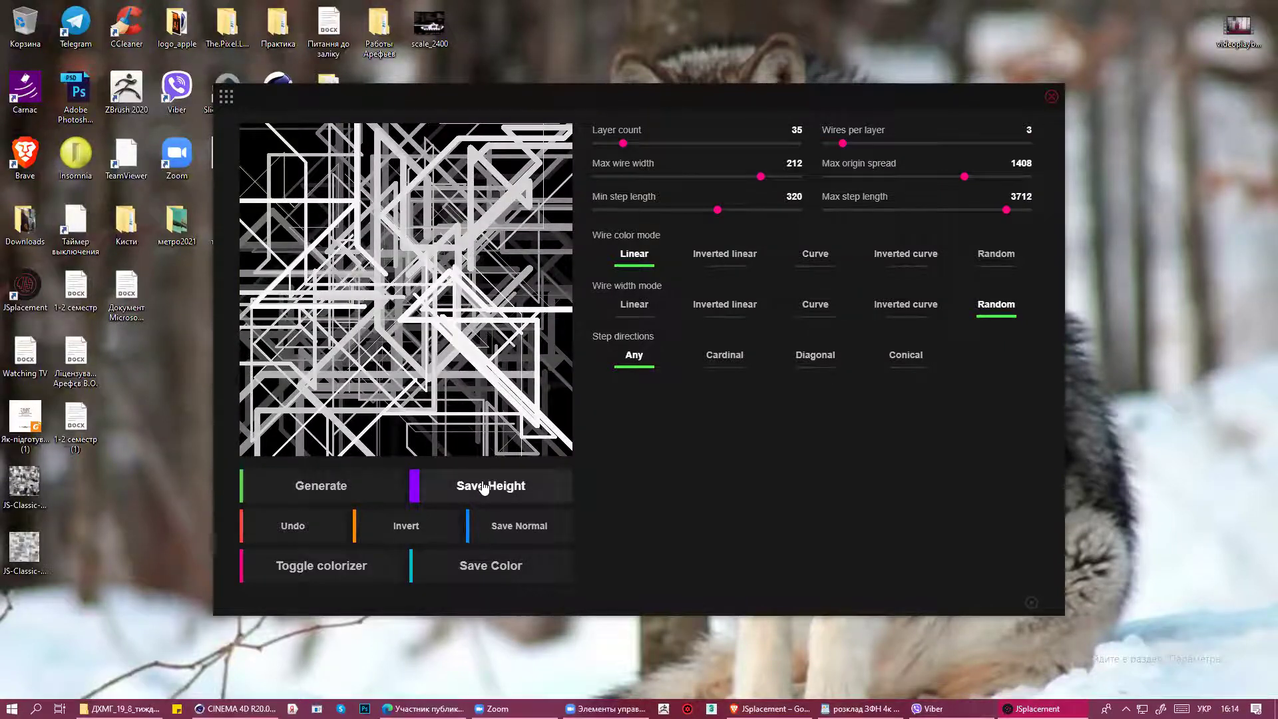
{"action": "left_click", "coordinate": [484, 488]}
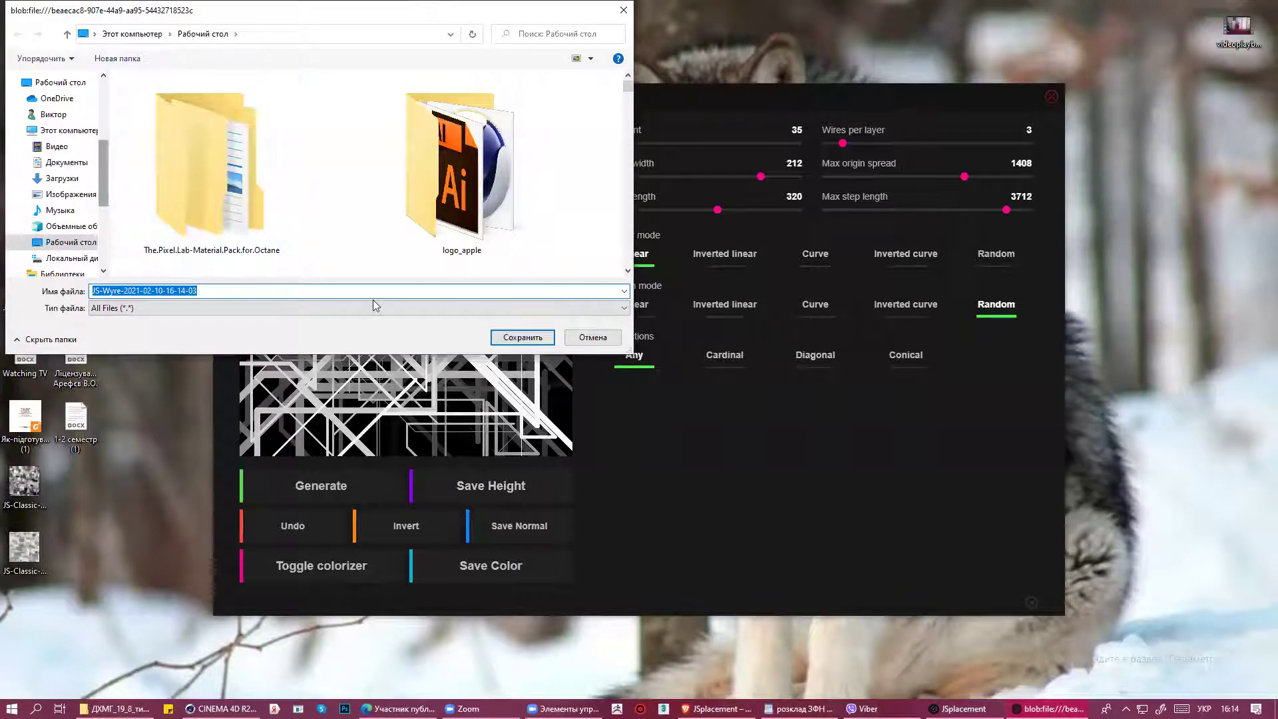
{"action": "left_click", "coordinate": [522, 337]}
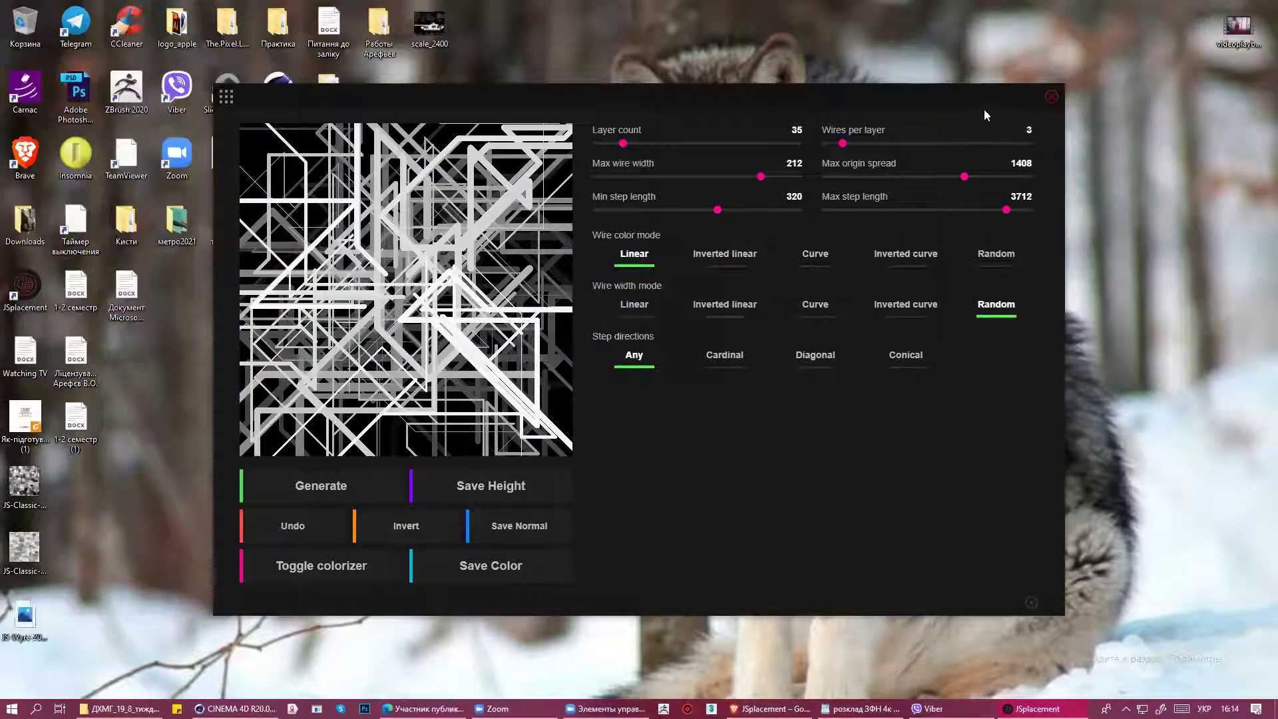
{"action": "left_click", "coordinate": [1050, 98]}
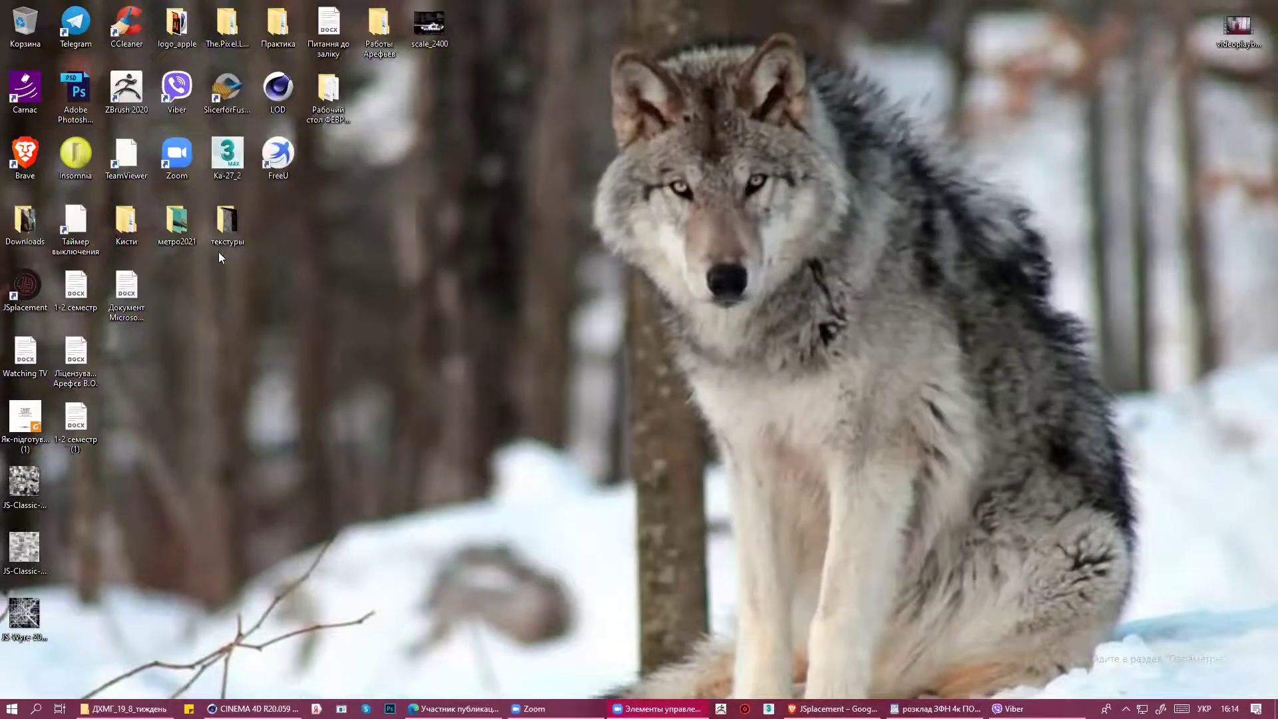
Browse the текстуры folder's saved textures, close it, and return to Cinema 4D.
{"action": "double_click", "coordinate": [234, 226]}
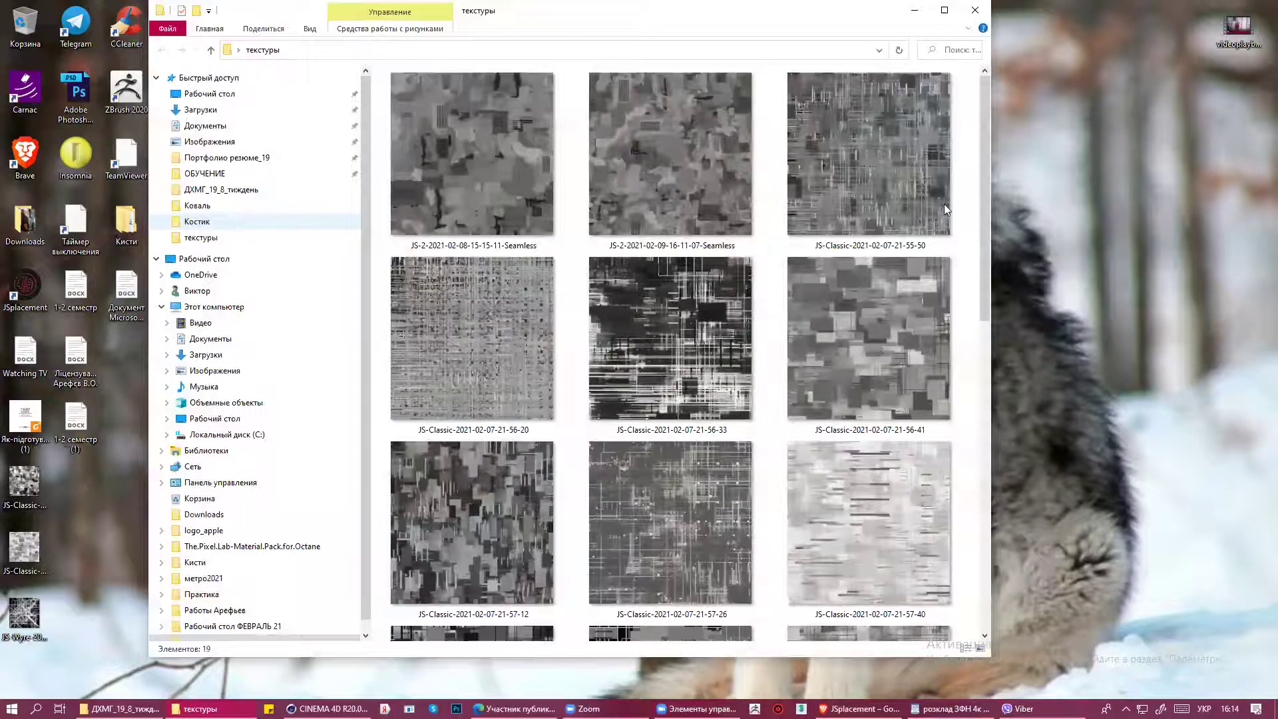
{"action": "mouse_move", "coordinate": [986, 100]}
{"action": "left_mouse_down"}
{"action": "mouse_move", "coordinate": [976, 282]}
{"action": "mouse_move", "coordinate": [975, 70]}
{"action": "left_mouse_up"}
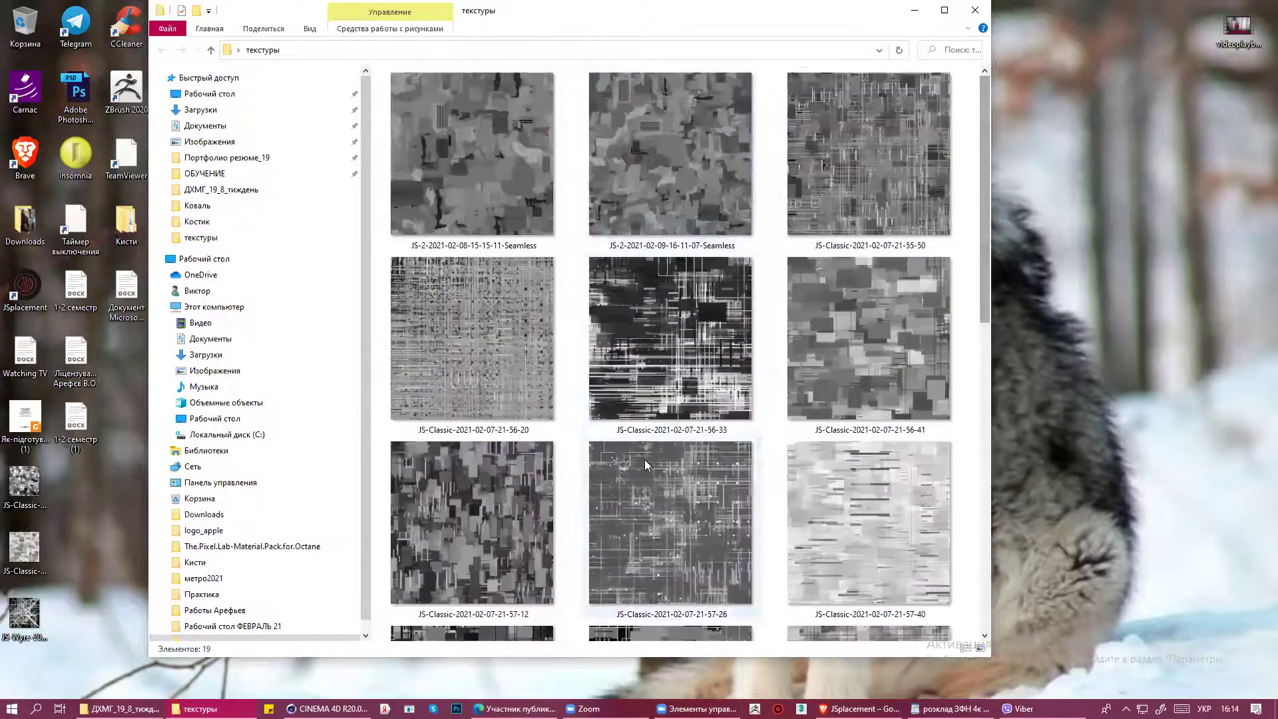
{"action": "left_click", "coordinate": [975, 9]}
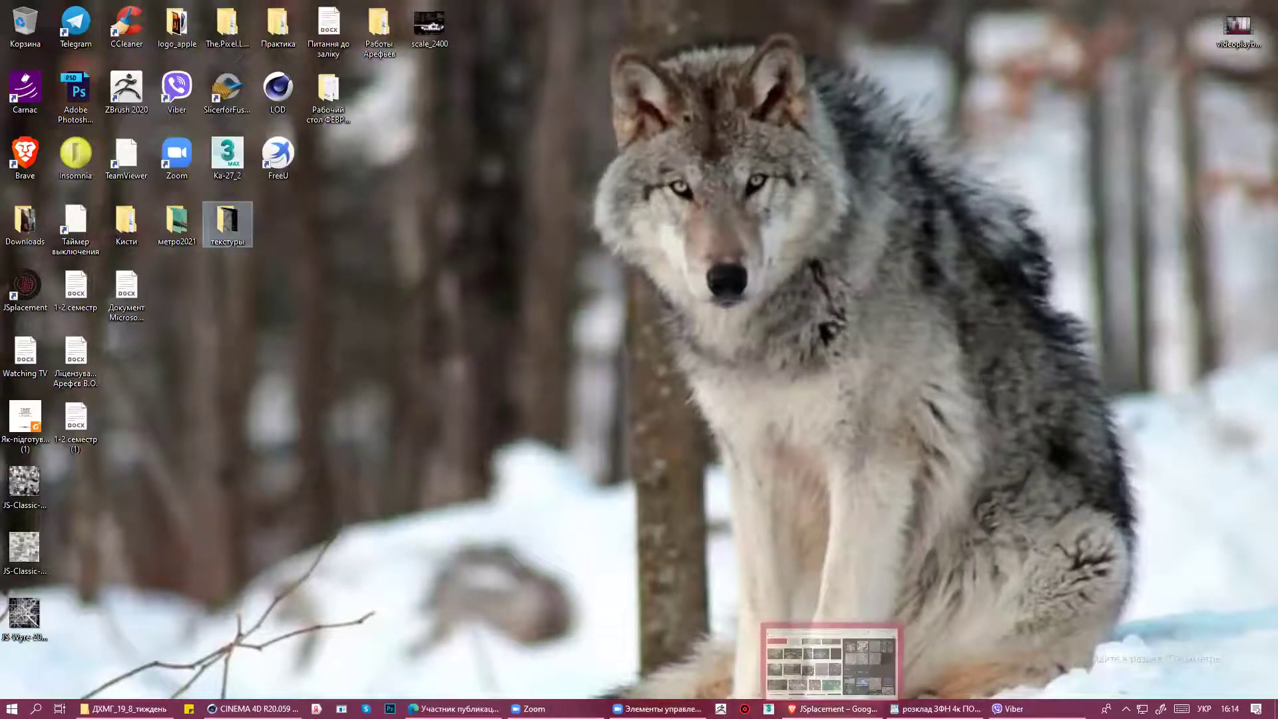
{"action": "left_click", "coordinate": [253, 708]}
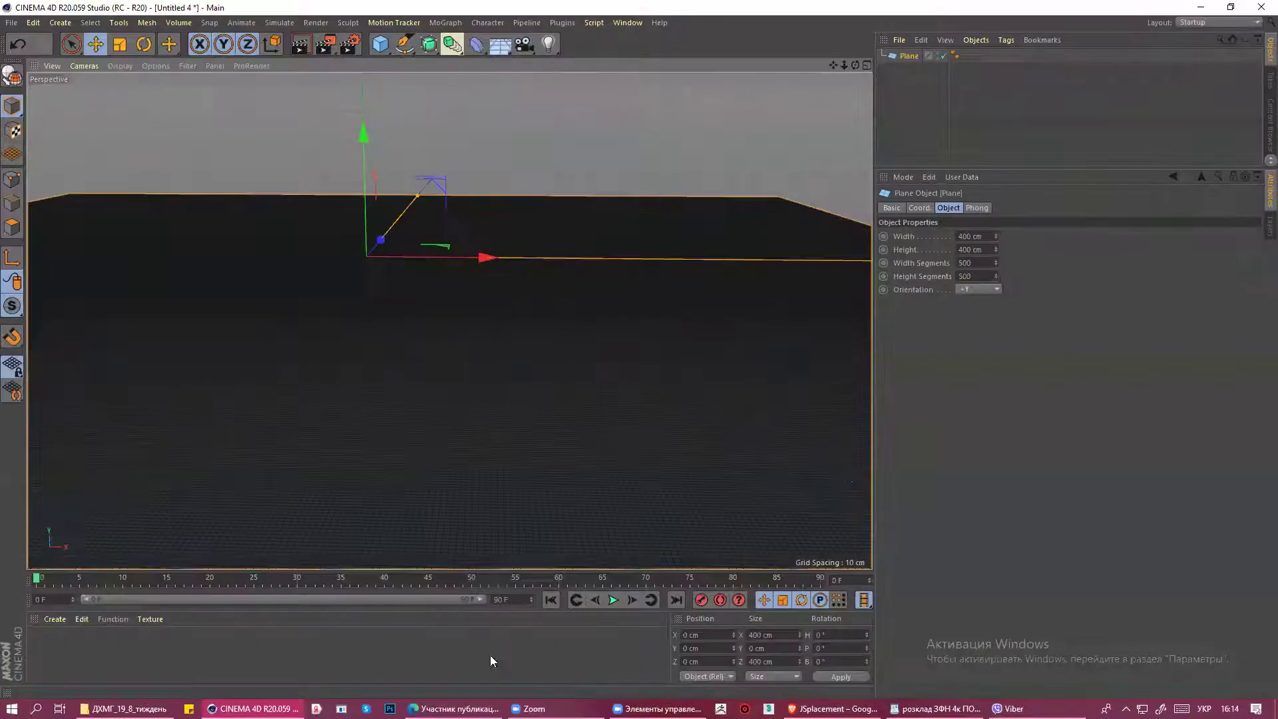
Add a Displacer deformer and nest it under the Plane.
{"action": "left_click", "coordinate": [477, 44]}
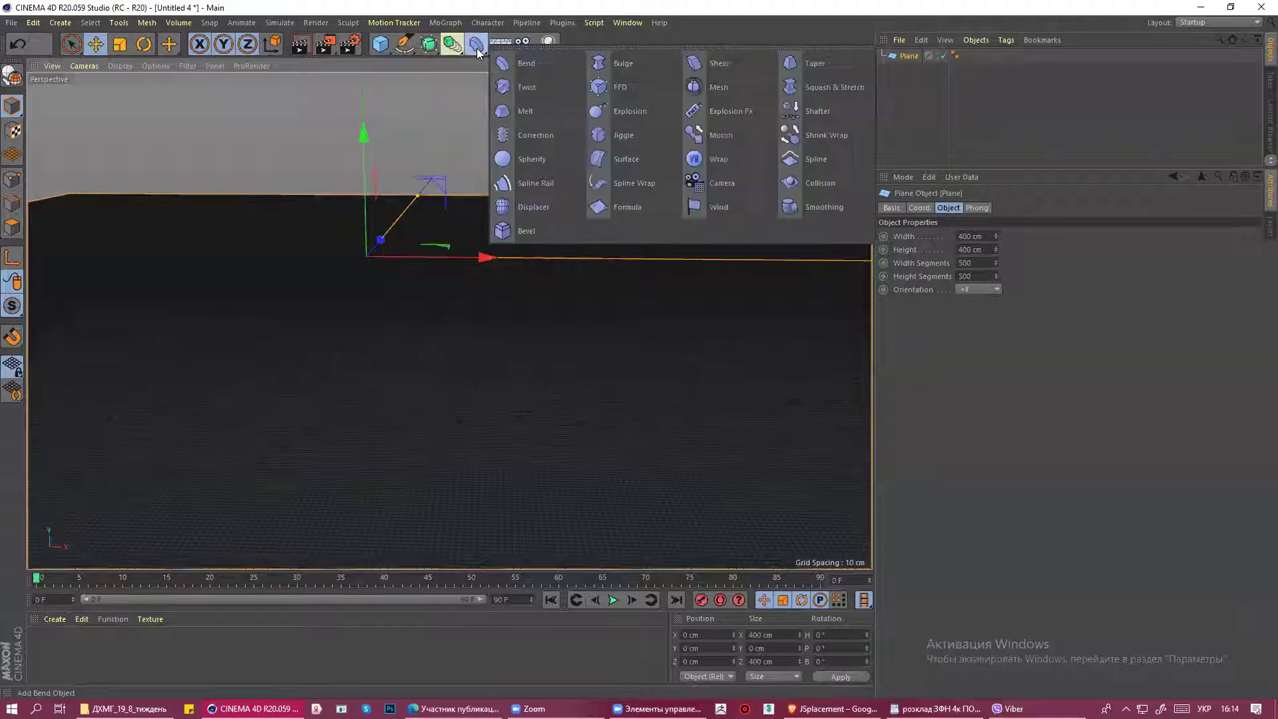
{"action": "left_click", "coordinate": [533, 206]}
{"action": "left_click_drag", "start_coordinate": [894, 58], "coordinate": [899, 72]}
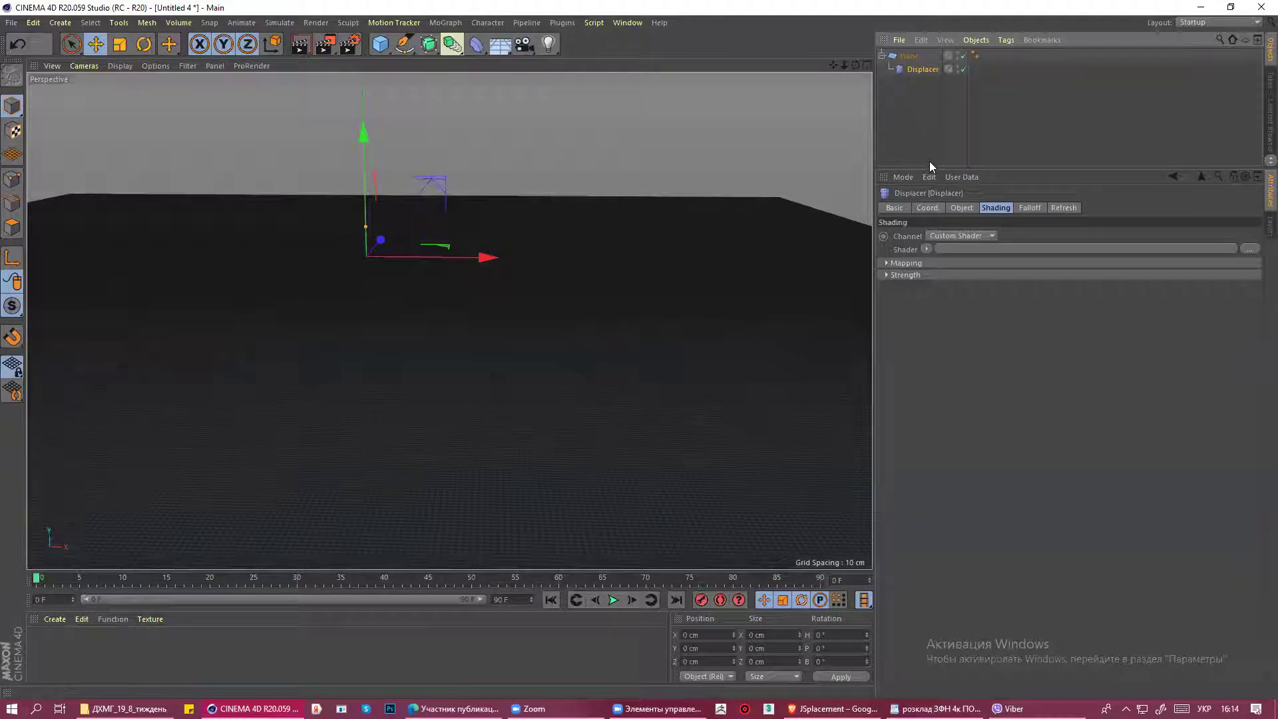
{"action": "left_click_drag", "start_coordinate": [931, 169], "coordinate": [932, 303]}
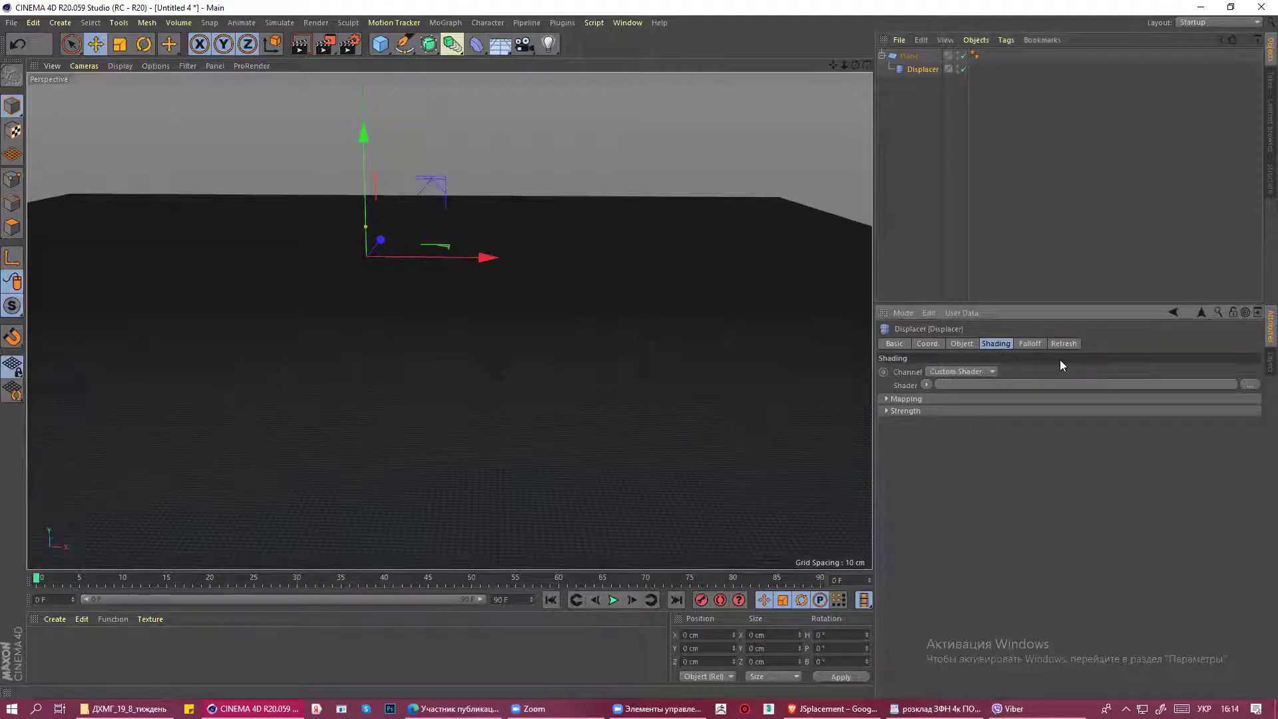
{"action": "left_click", "coordinate": [1250, 385]}
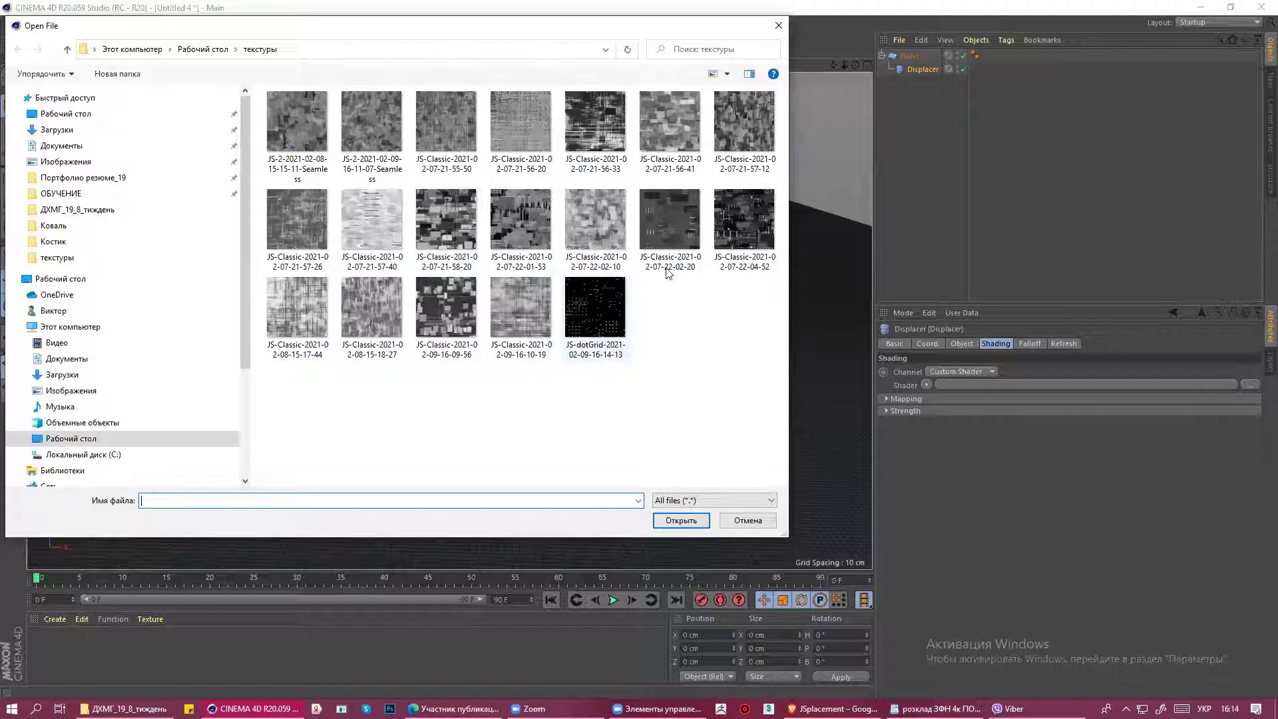
{"action": "left_click", "coordinate": [66, 49]}
{"action": "left_click_drag", "start_coordinate": [783, 153], "coordinate": [796, 491]}
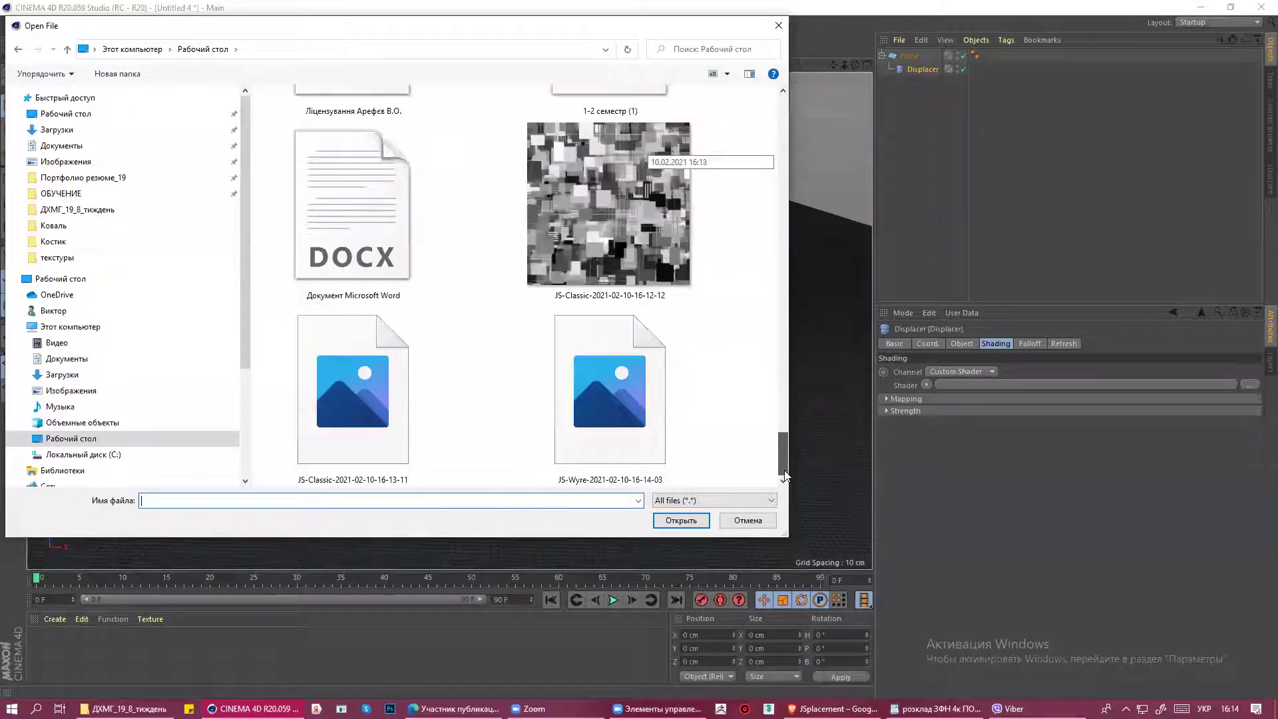
{"action": "left_click", "coordinate": [640, 412]}
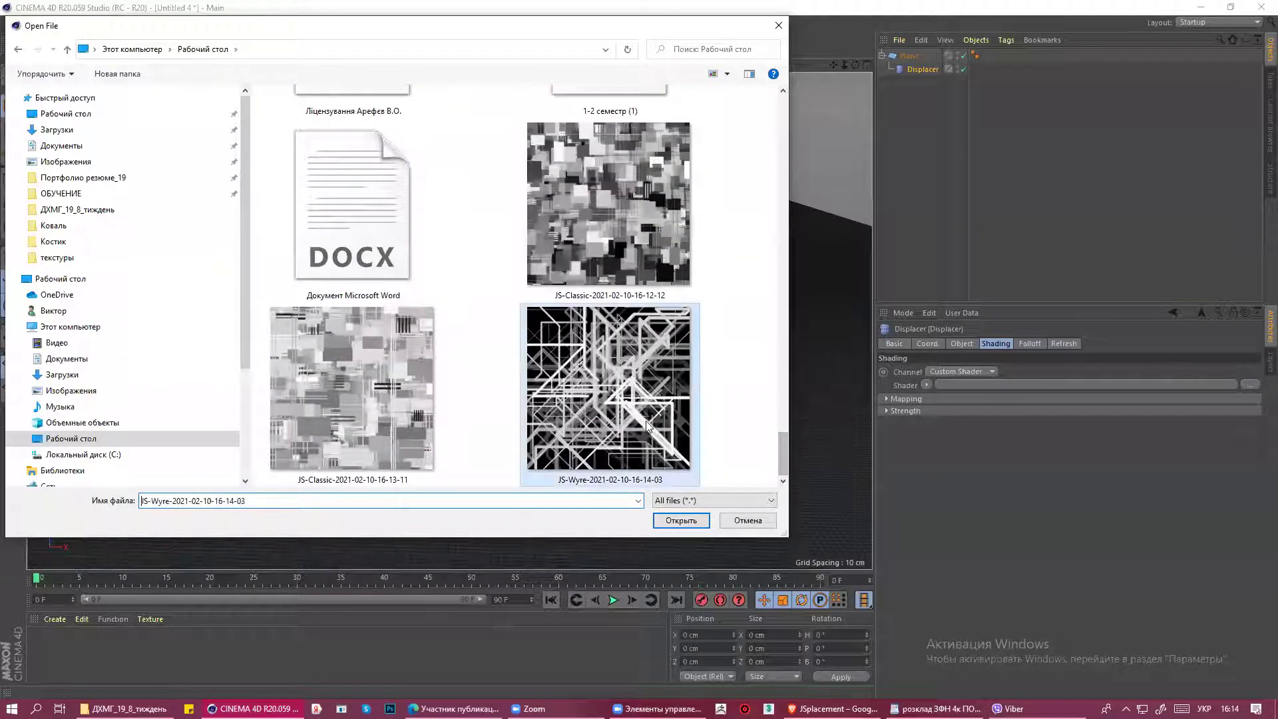
{"action": "left_click", "coordinate": [680, 520]}
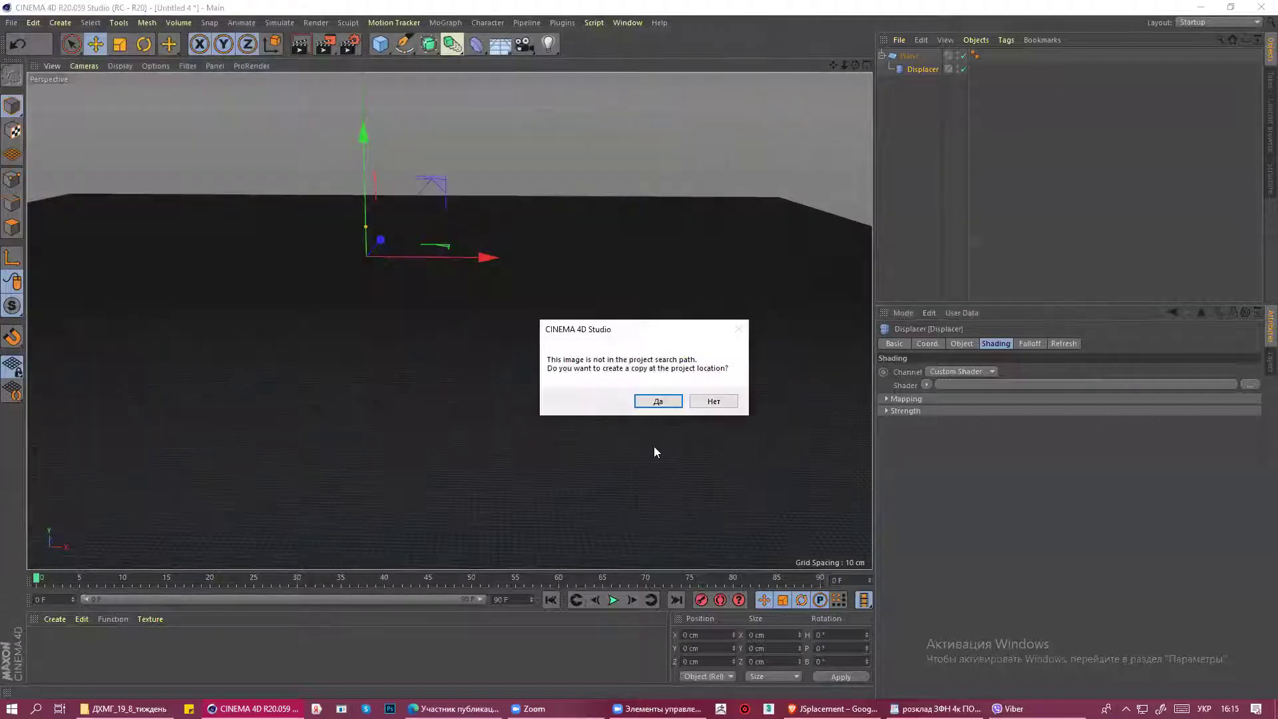
Accept the copy prompt so the JS-Wyre texture displaces the plane, then orbit to inspect the wire terrain.
{"action": "left_click", "coordinate": [656, 400]}
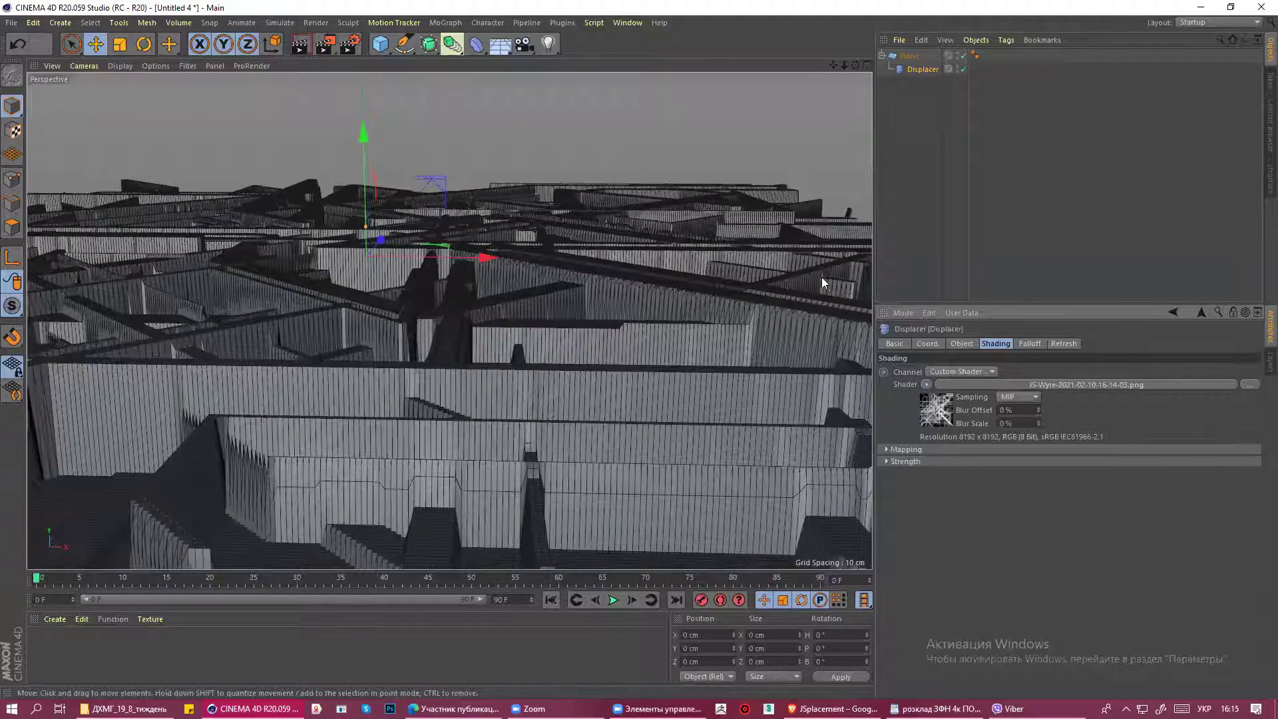
{"action": "mouse_move", "coordinate": [729, 225]}
{"action": "left_mouse_down", "text": "alt"}
{"action": "mouse_move", "coordinate": [717, 280]}
{"action": "mouse_move", "coordinate": [788, 256]}
{"action": "left_mouse_up", "text": "alt"}
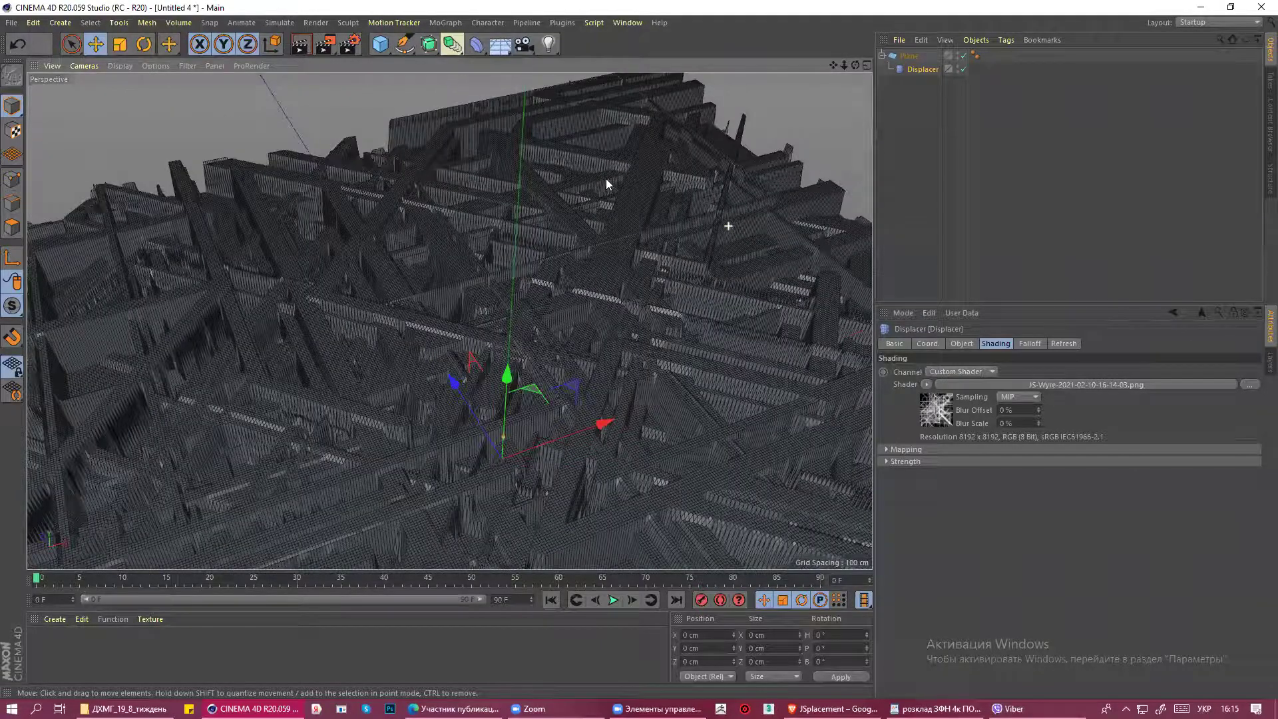
{"action": "left_click_drag", "start_coordinate": [606, 178], "coordinate": [597, 288], "text": "alt"}
{"action": "mouse_move", "coordinate": [541, 223]}
{"action": "left_mouse_down", "text": "alt"}
{"action": "mouse_move", "coordinate": [612, 310]}
{"action": "mouse_move", "coordinate": [590, 290]}
{"action": "mouse_move", "coordinate": [600, 424]}
{"action": "mouse_move", "coordinate": [613, 331]}
{"action": "left_mouse_up", "text": "alt"}
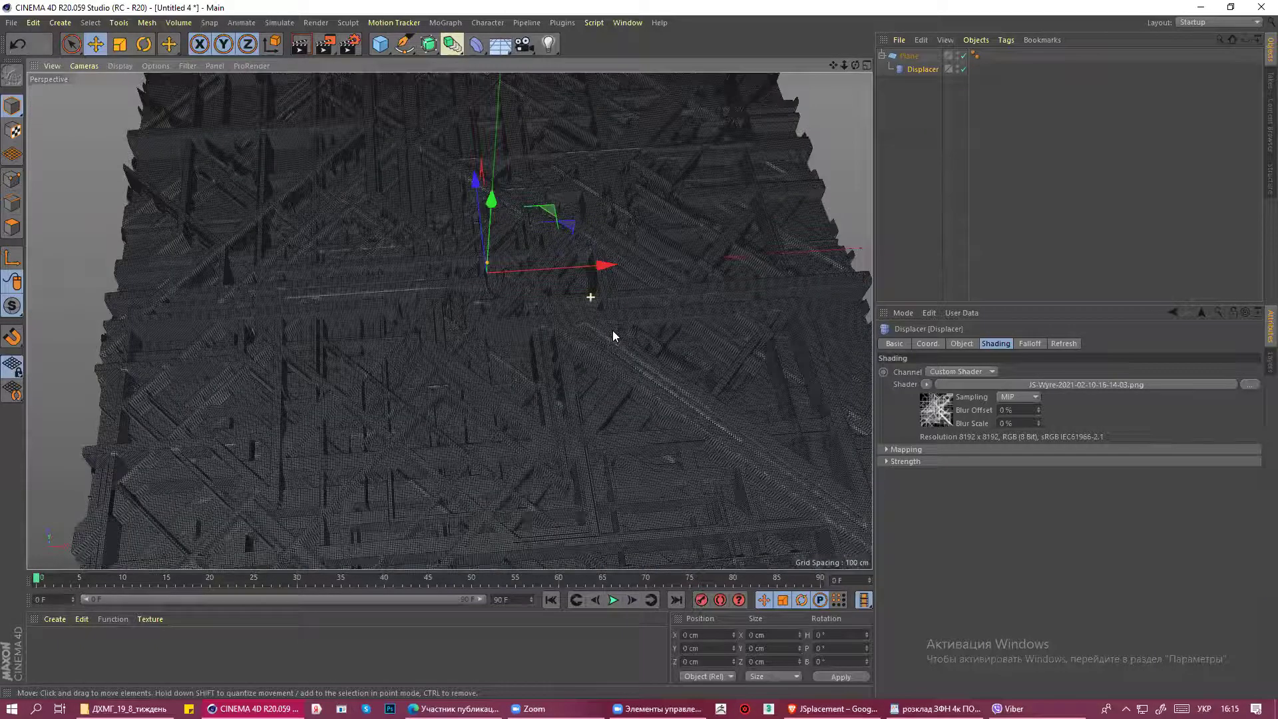
{"action": "mouse_move", "coordinate": [761, 314]}
{"action": "left_mouse_down", "text": "alt"}
{"action": "mouse_move", "coordinate": [747, 288]}
{"action": "mouse_move", "coordinate": [633, 289]}
{"action": "left_mouse_up", "text": "alt"}
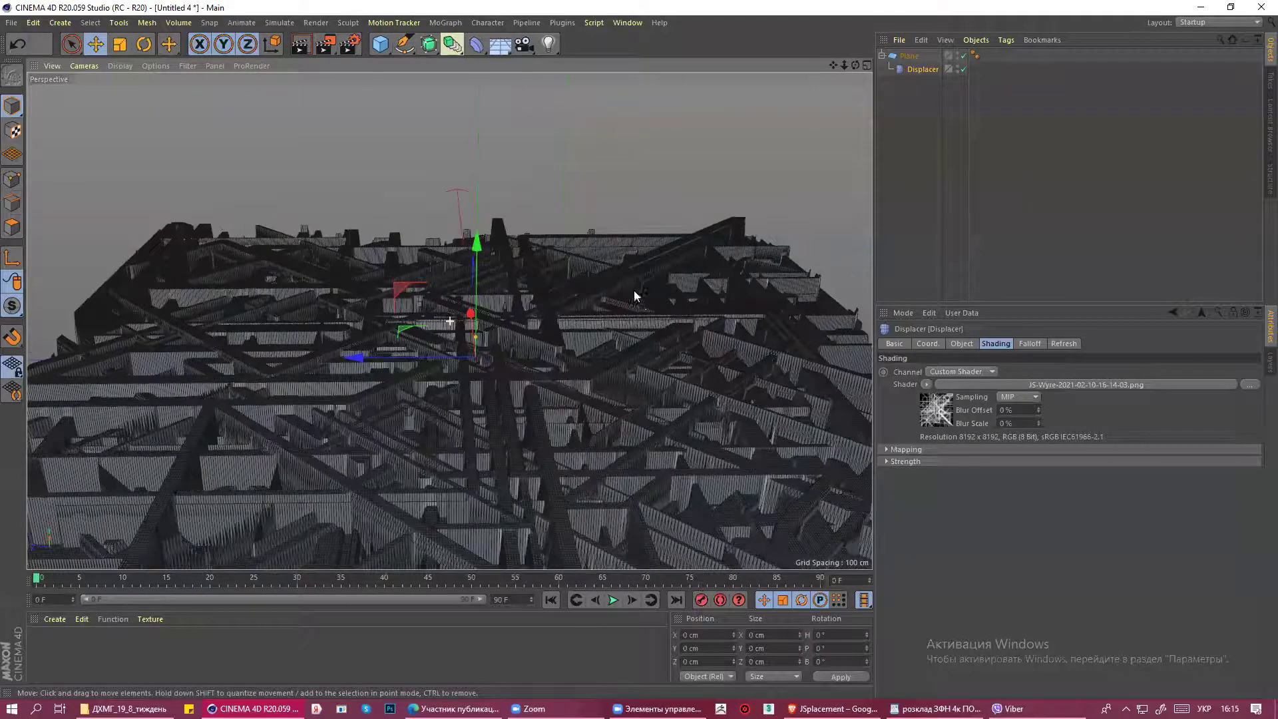
{"action": "scroll", "coordinate": [639, 323], "scroll_direction": "down", "scroll_amount": 2}
{"action": "scroll", "coordinate": [629, 307], "scroll_direction": "down", "scroll_amount": 2}
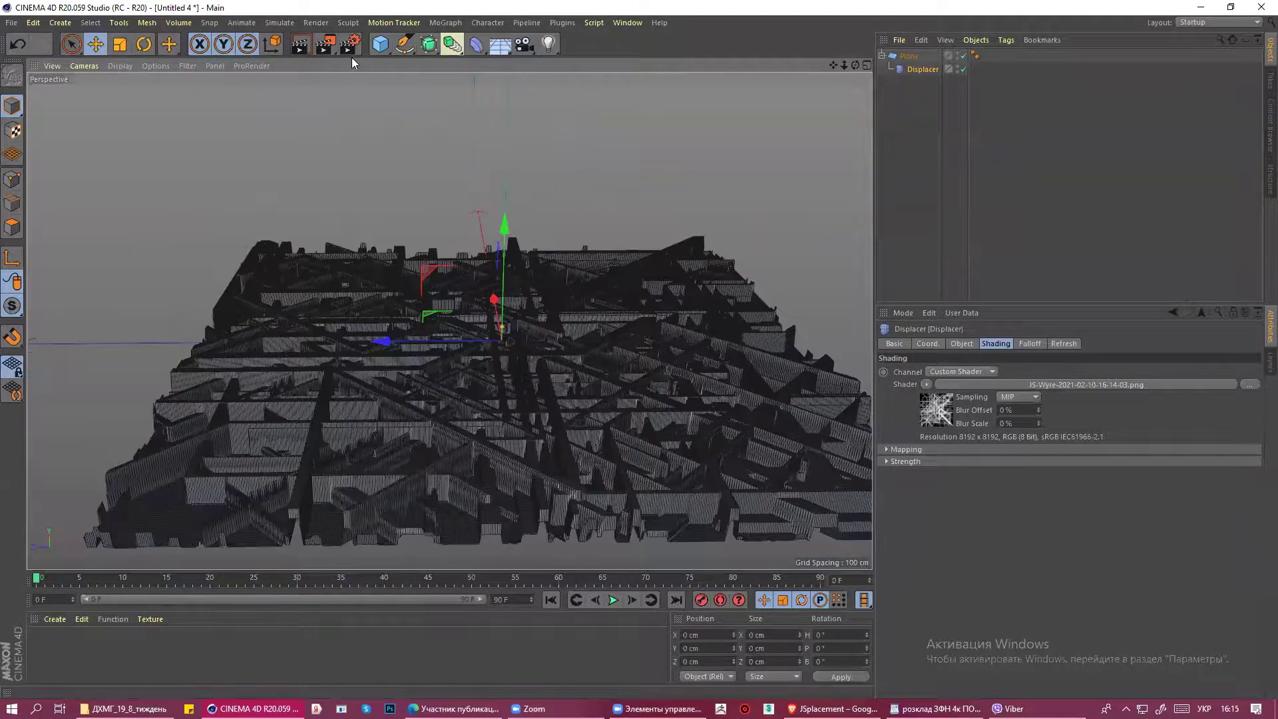
Add a cube, raise it above the landscape, and resize it to about 131 × 88 × 93 cm.
{"action": "left_click_drag", "start_coordinate": [391, 45], "coordinate": [474, 60]}
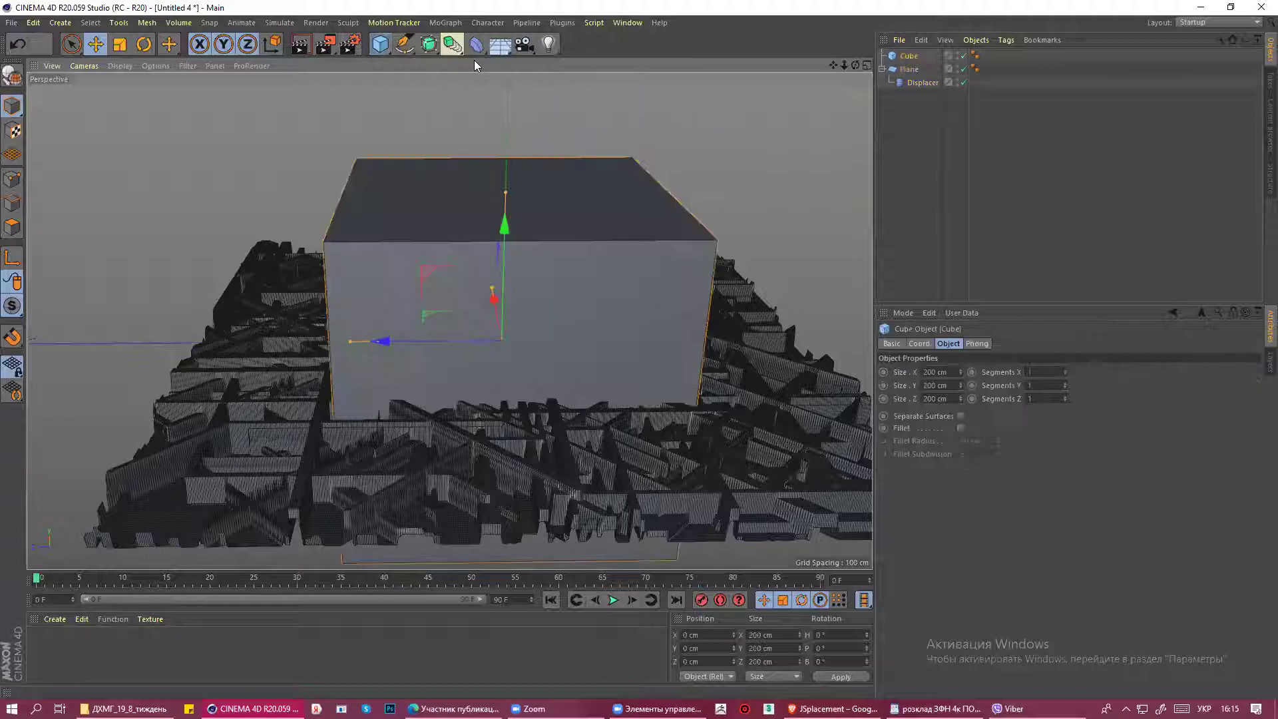
{"action": "mouse_move", "coordinate": [506, 213]}
{"action": "left_mouse_down"}
{"action": "mouse_move", "coordinate": [521, 137]}
{"action": "mouse_move", "coordinate": [511, 207]}
{"action": "mouse_move", "coordinate": [509, 194]}
{"action": "left_mouse_up"}
{"action": "left_click_drag", "start_coordinate": [350, 262], "coordinate": [440, 264]}
{"action": "left_click_drag", "start_coordinate": [492, 216], "coordinate": [496, 233]}
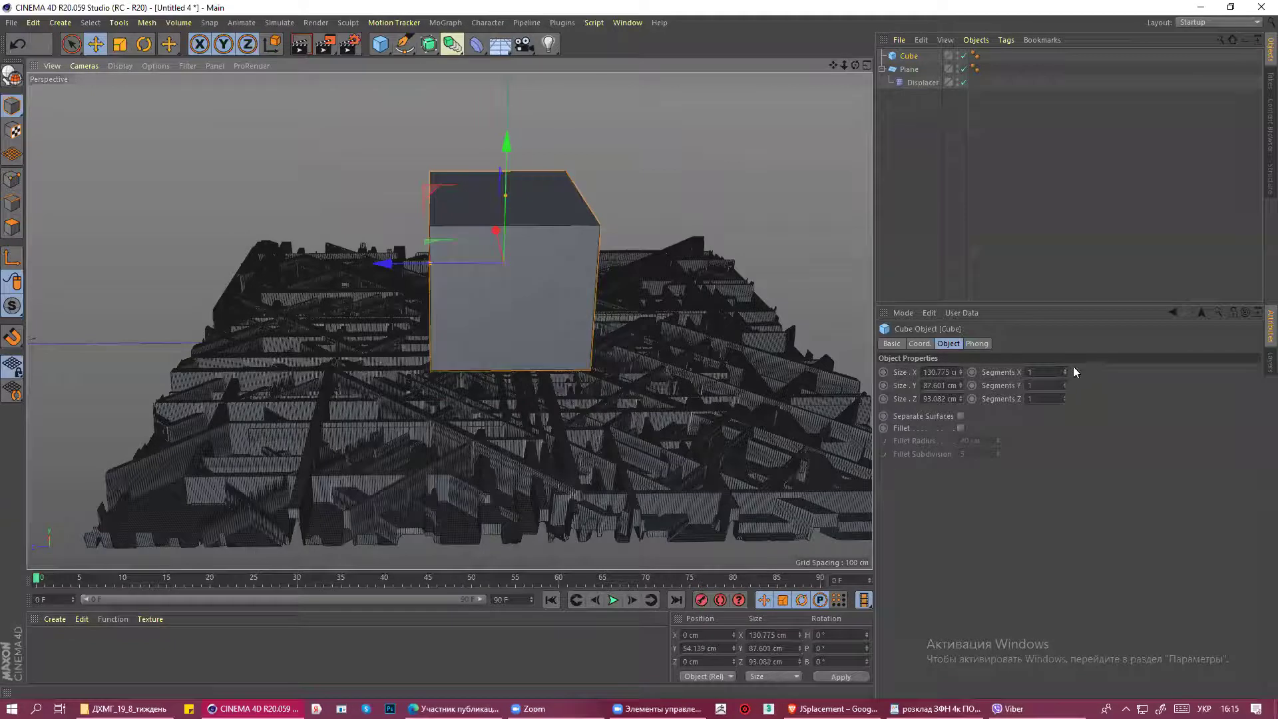
Give the cube 300 segments on X, Y and Z, then orbit to view it.
{"action": "double_click", "coordinate": [1036, 373]}
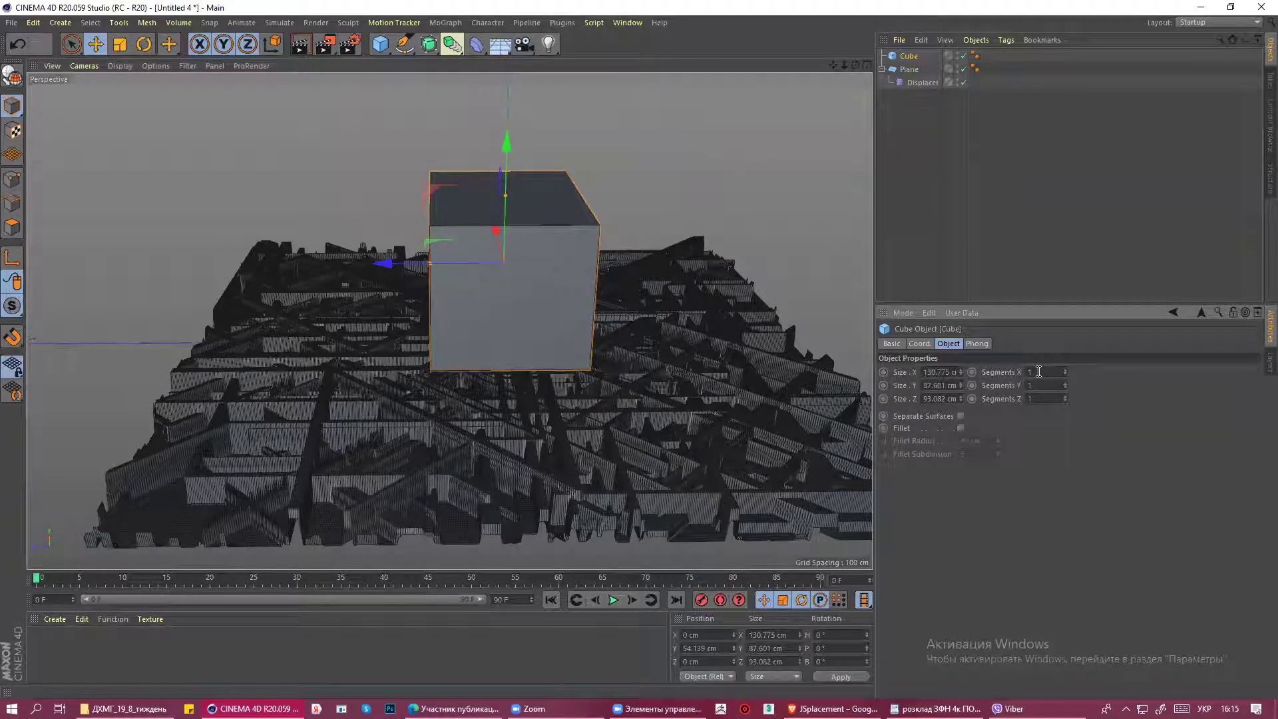
{"action": "type", "text": "30"}
{"action": "type", "text": "300"}
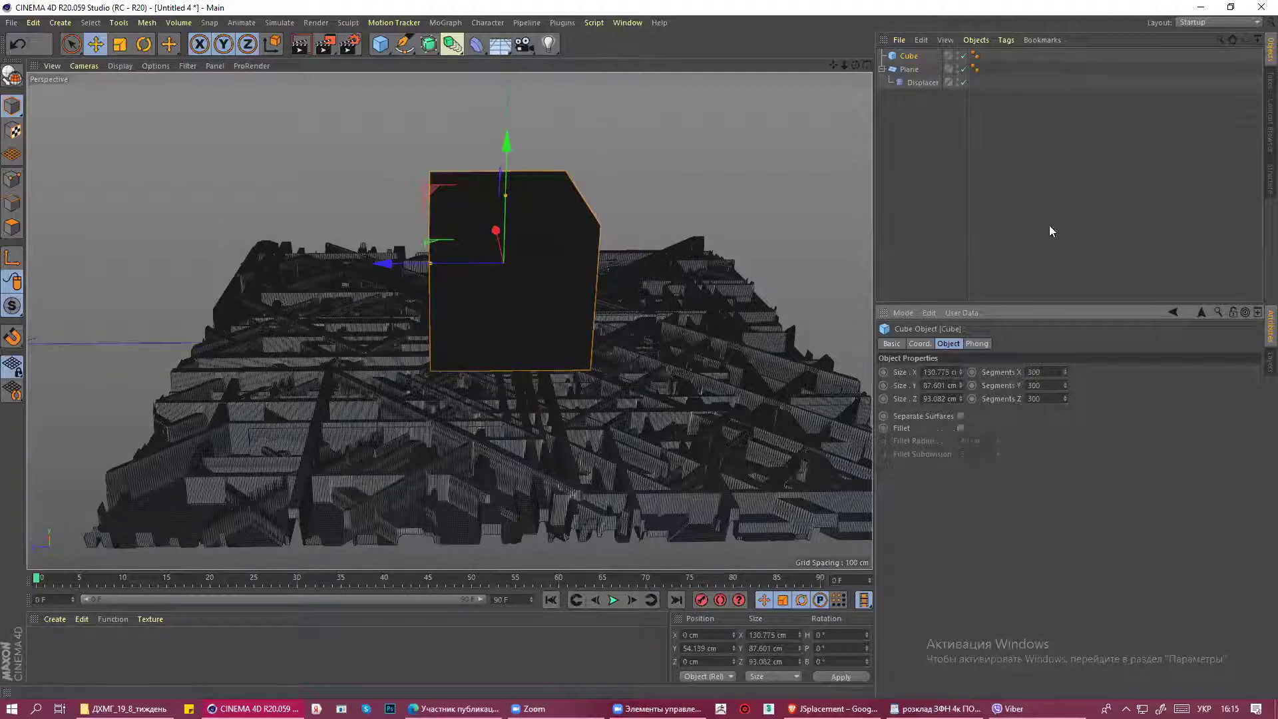
{"action": "left_click", "coordinate": [1038, 155]}
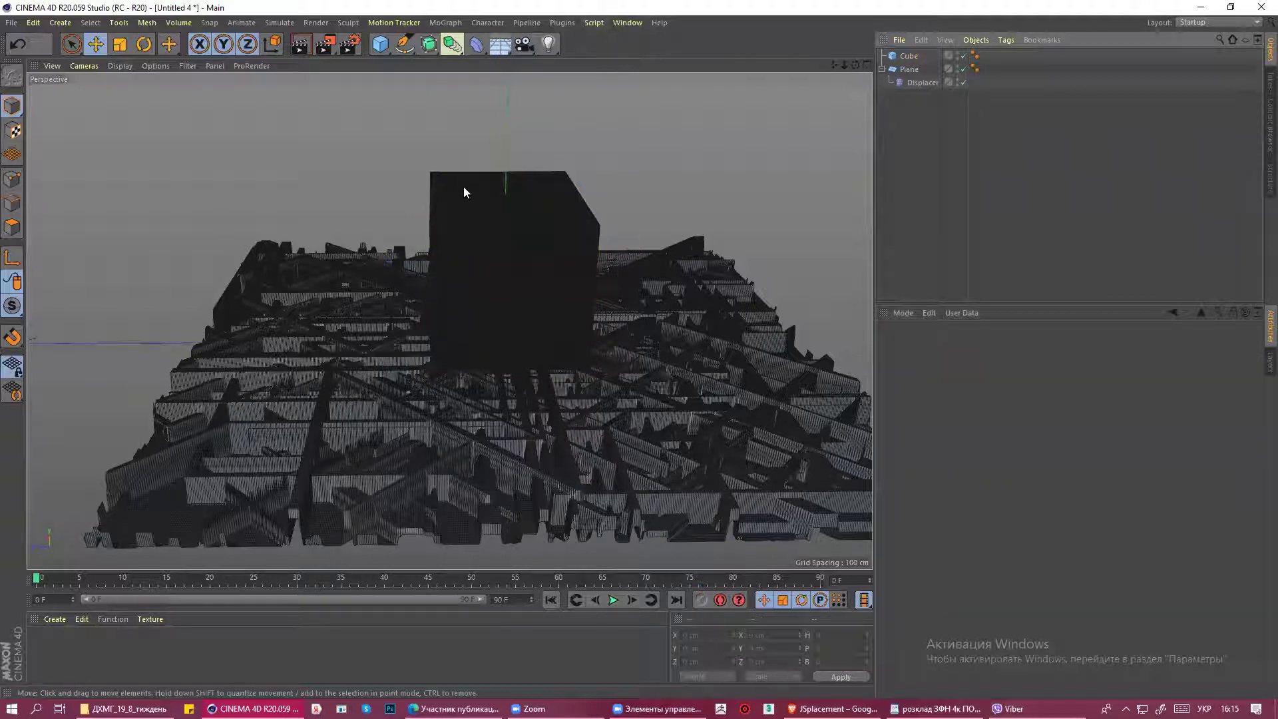
{"action": "left_click_drag", "start_coordinate": [656, 156], "coordinate": [692, 168], "text": "alt"}
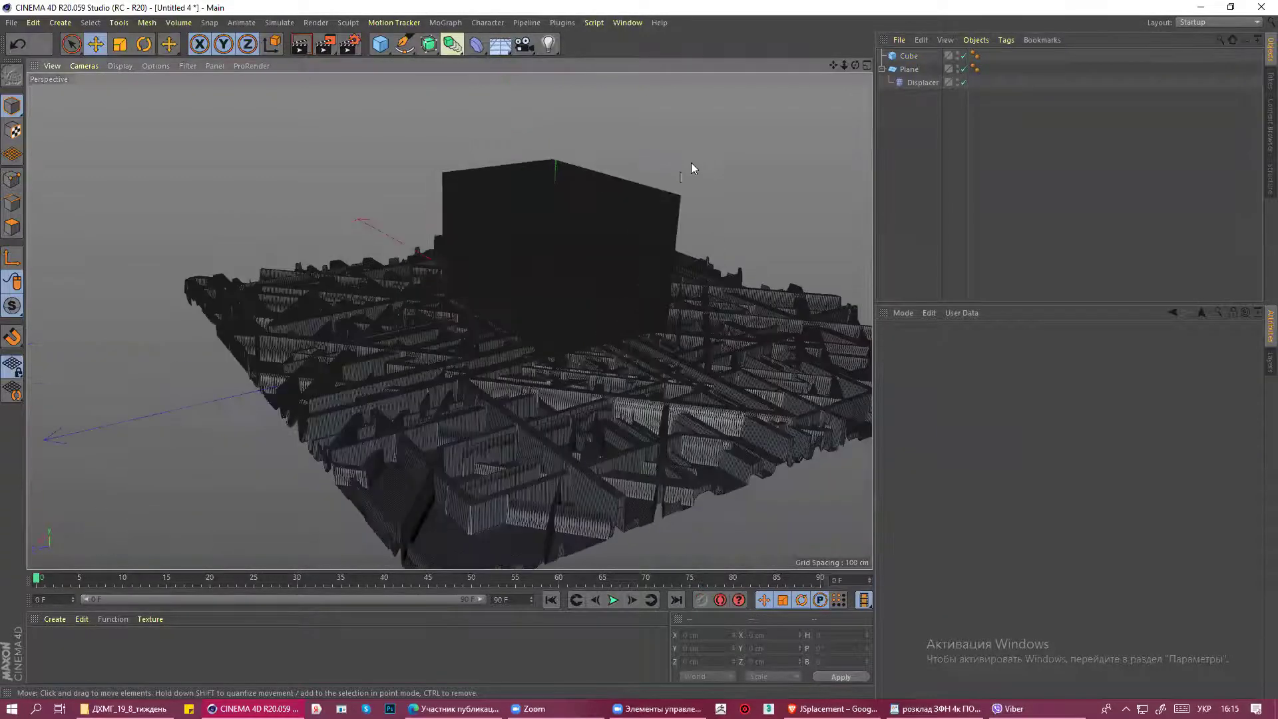
{"action": "mouse_move", "coordinate": [669, 229]}
{"action": "left_mouse_down", "text": "alt"}
{"action": "mouse_move", "coordinate": [613, 234]}
{"action": "mouse_move", "coordinate": [704, 238]}
{"action": "mouse_move", "coordinate": [508, 360]}
{"action": "mouse_move", "coordinate": [539, 333]}
{"action": "mouse_move", "coordinate": [559, 278]}
{"action": "mouse_move", "coordinate": [590, 269]}
{"action": "left_mouse_up", "text": "alt"}
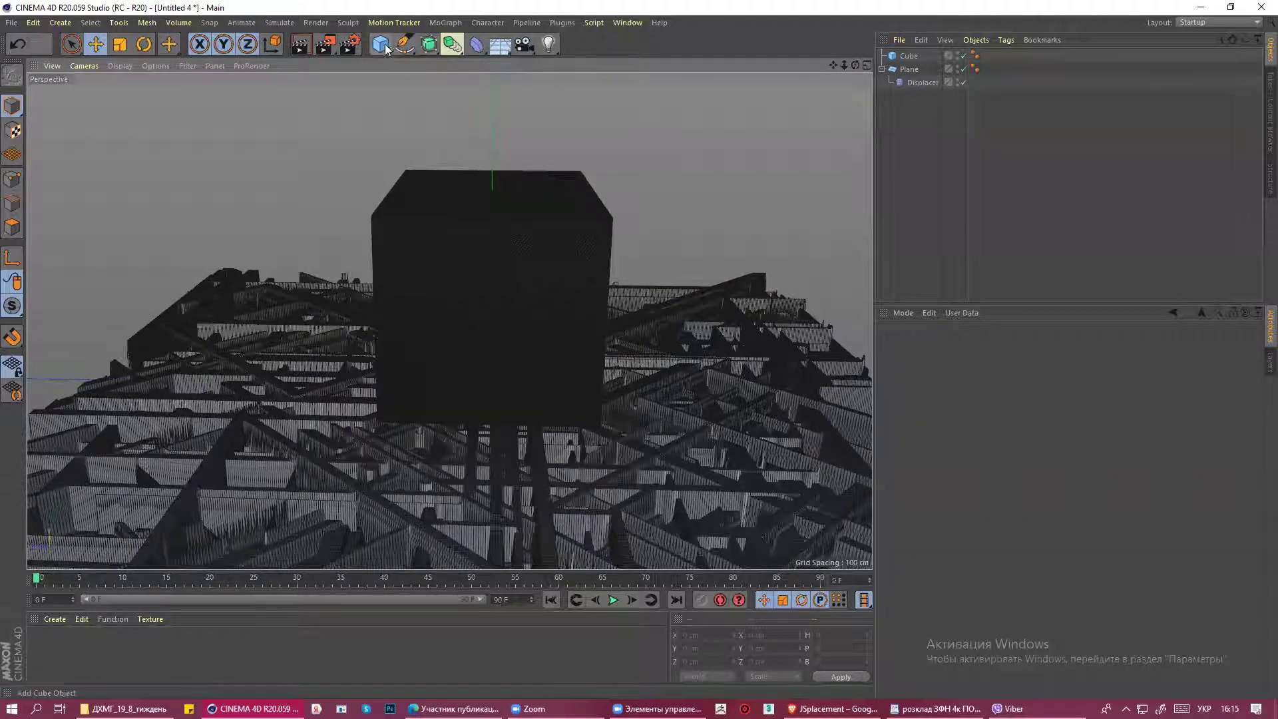
Add a second Displacer deformer and nest it under the Cube.
{"action": "left_click", "coordinate": [471, 47]}
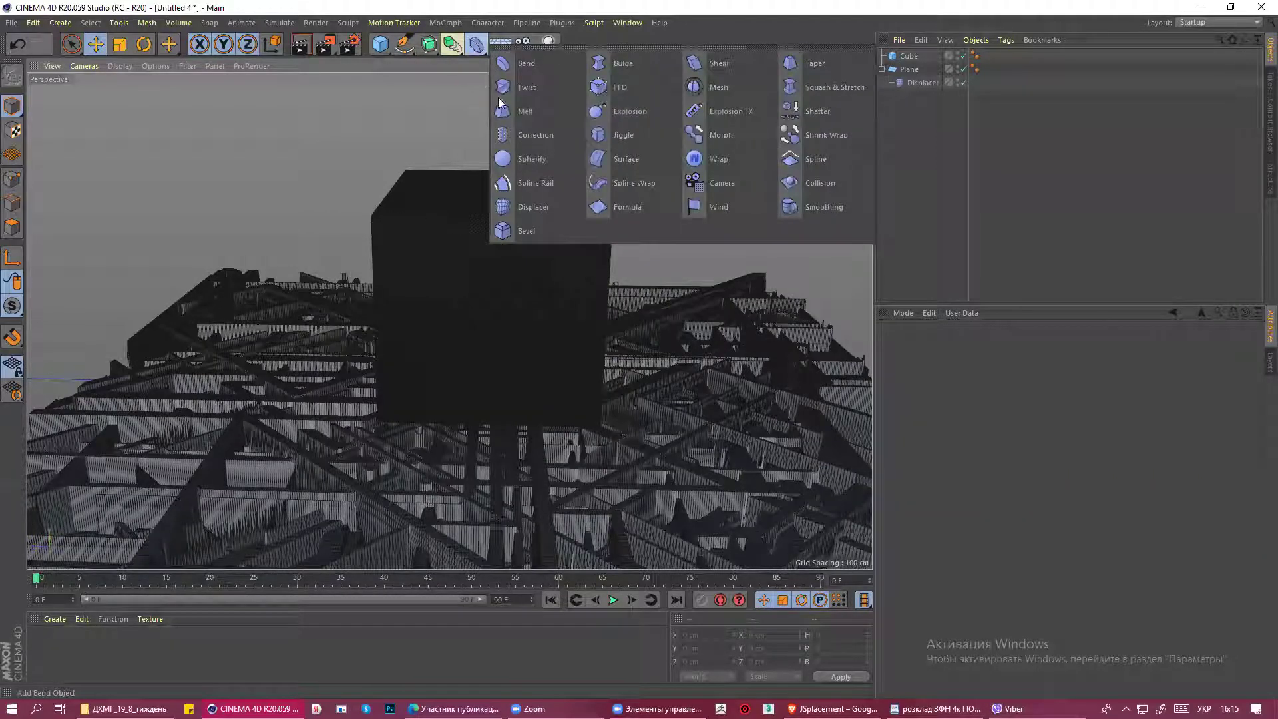
{"action": "left_click", "coordinate": [542, 207]}
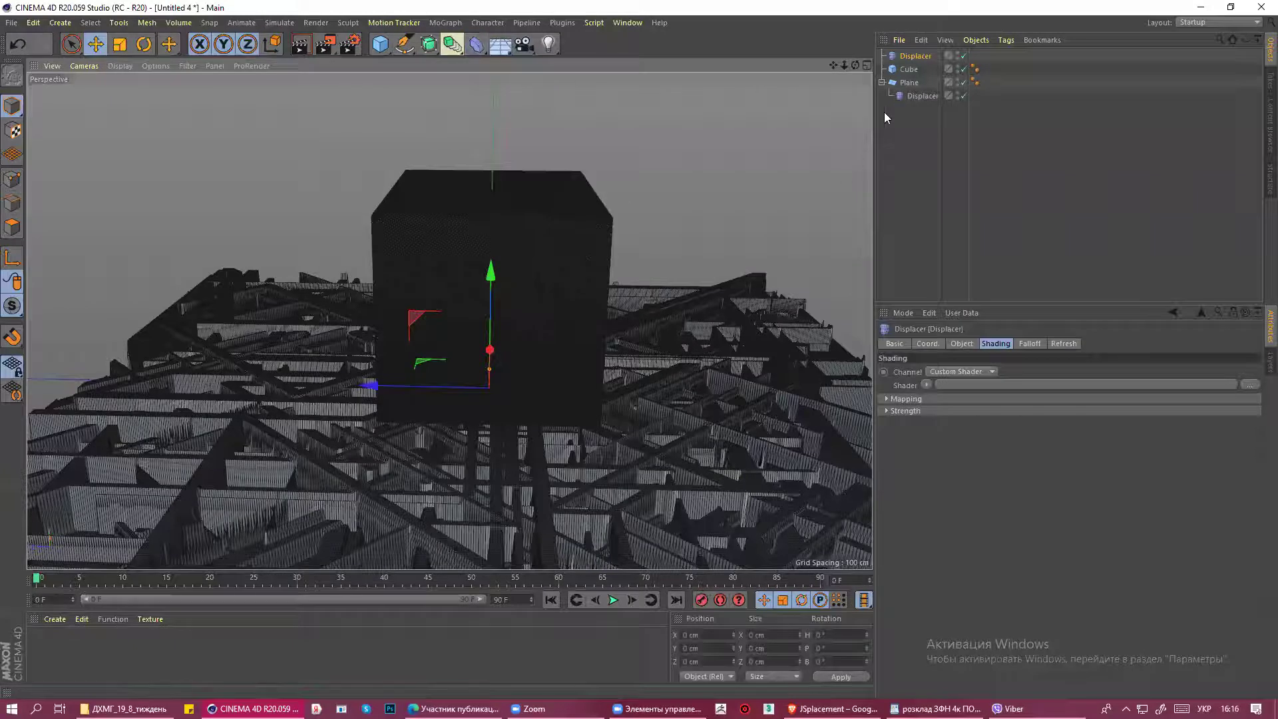
{"action": "left_click_drag", "start_coordinate": [892, 56], "coordinate": [895, 71]}
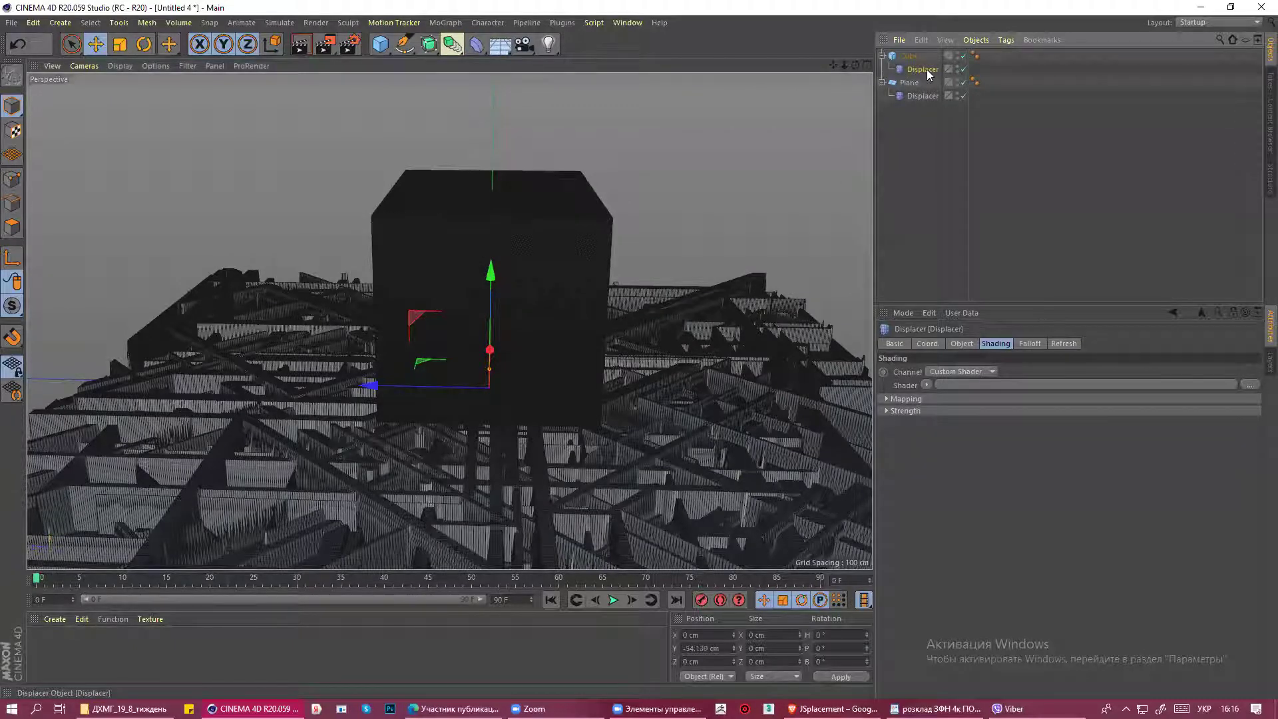
{"action": "left_click", "coordinate": [979, 384]}
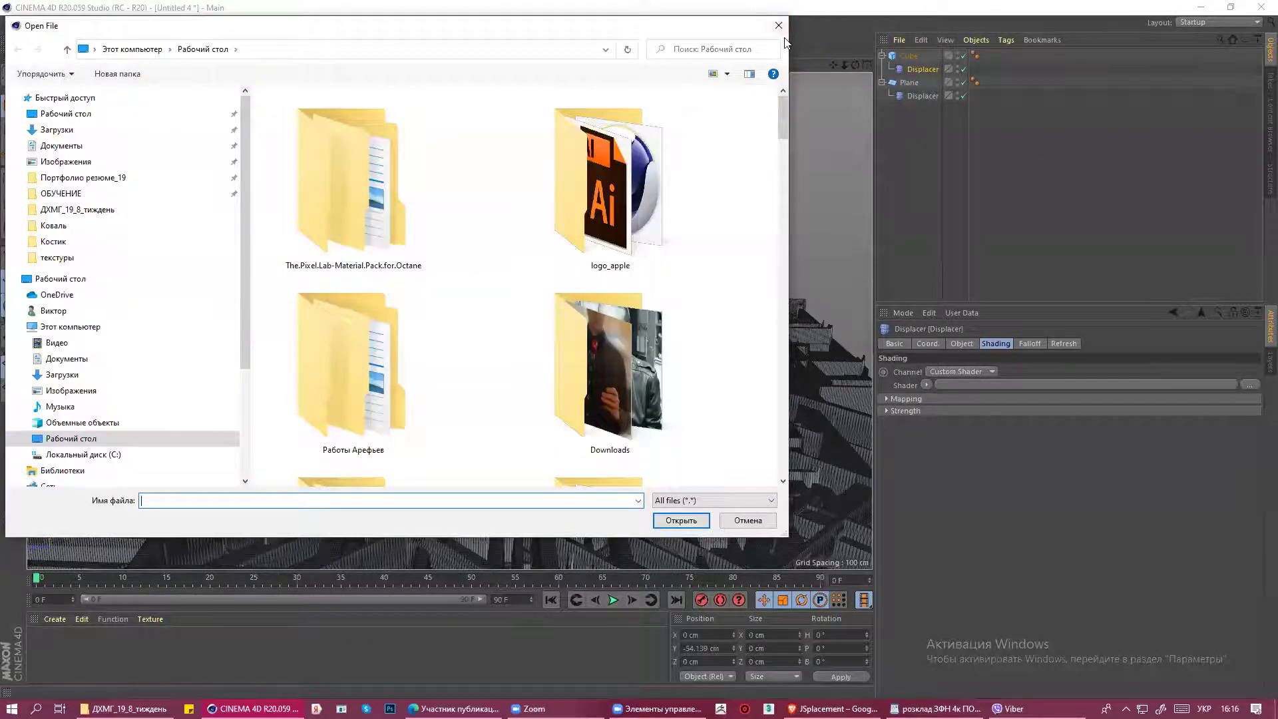
{"action": "left_click", "coordinate": [779, 24]}
{"action": "left_click", "coordinate": [1252, 384]}
{"action": "mouse_move", "coordinate": [782, 129]}
{"action": "left_mouse_down"}
{"action": "mouse_move", "coordinate": [790, 476]}
{"action": "mouse_move", "coordinate": [795, 315]}
{"action": "mouse_move", "coordinate": [751, 106]}
{"action": "mouse_move", "coordinate": [813, 472]}
{"action": "left_mouse_up"}
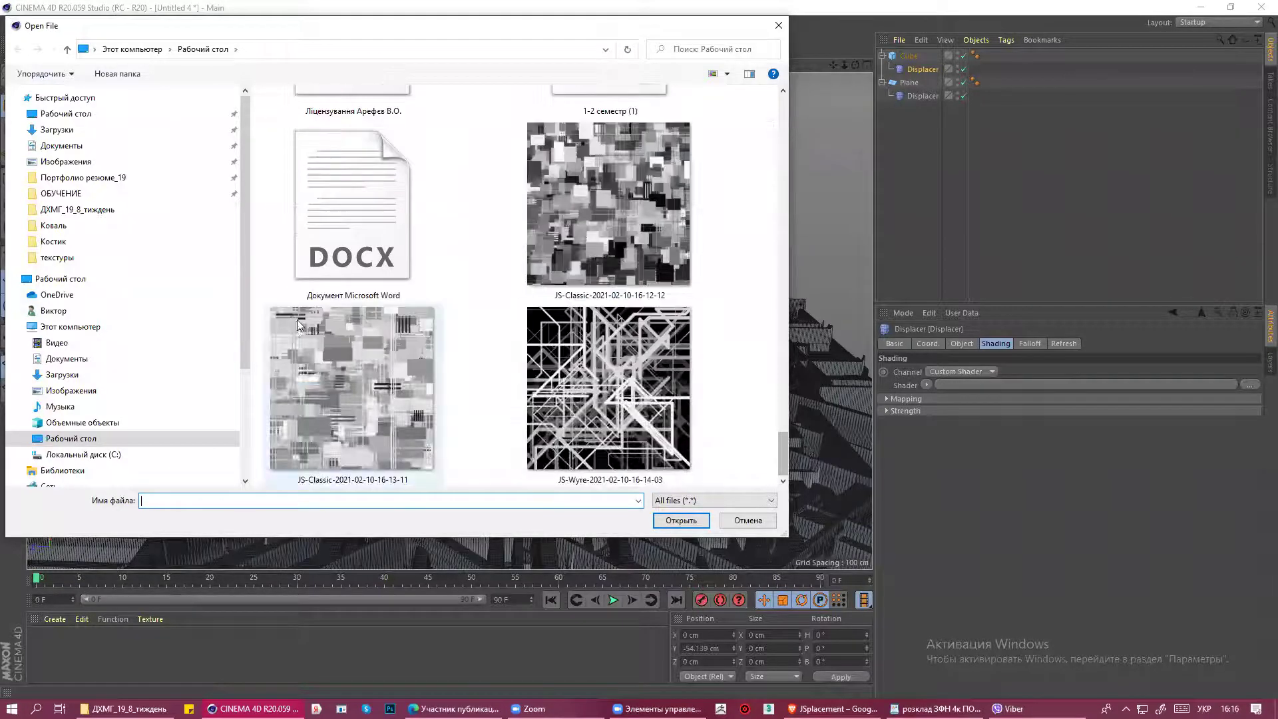
{"action": "left_click", "coordinate": [304, 385]}
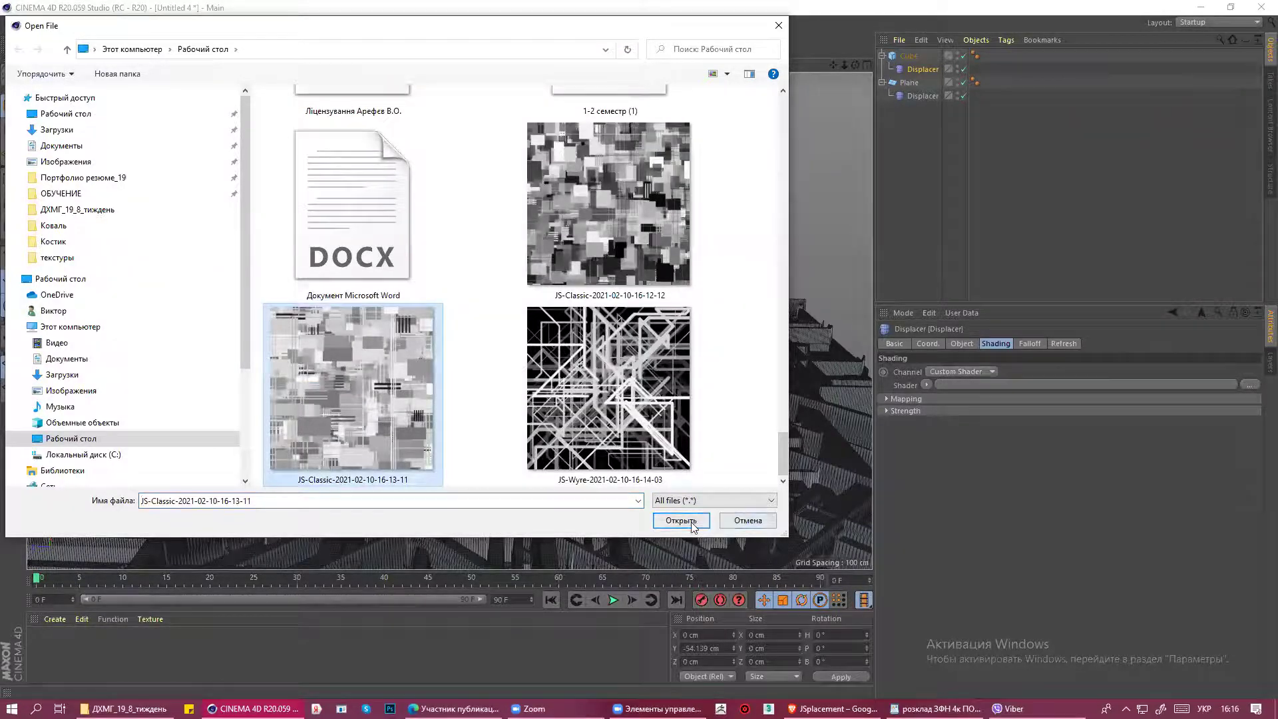
{"action": "left_click", "coordinate": [690, 521]}
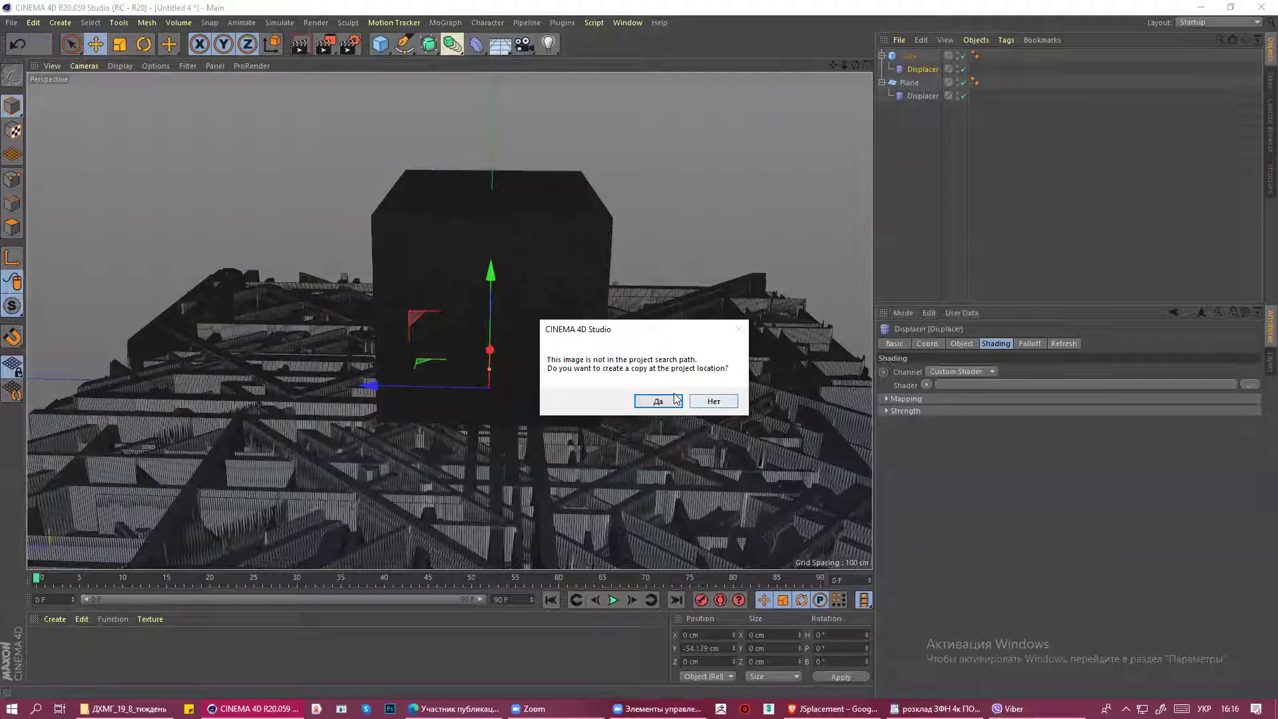
{"action": "left_click", "coordinate": [673, 397]}
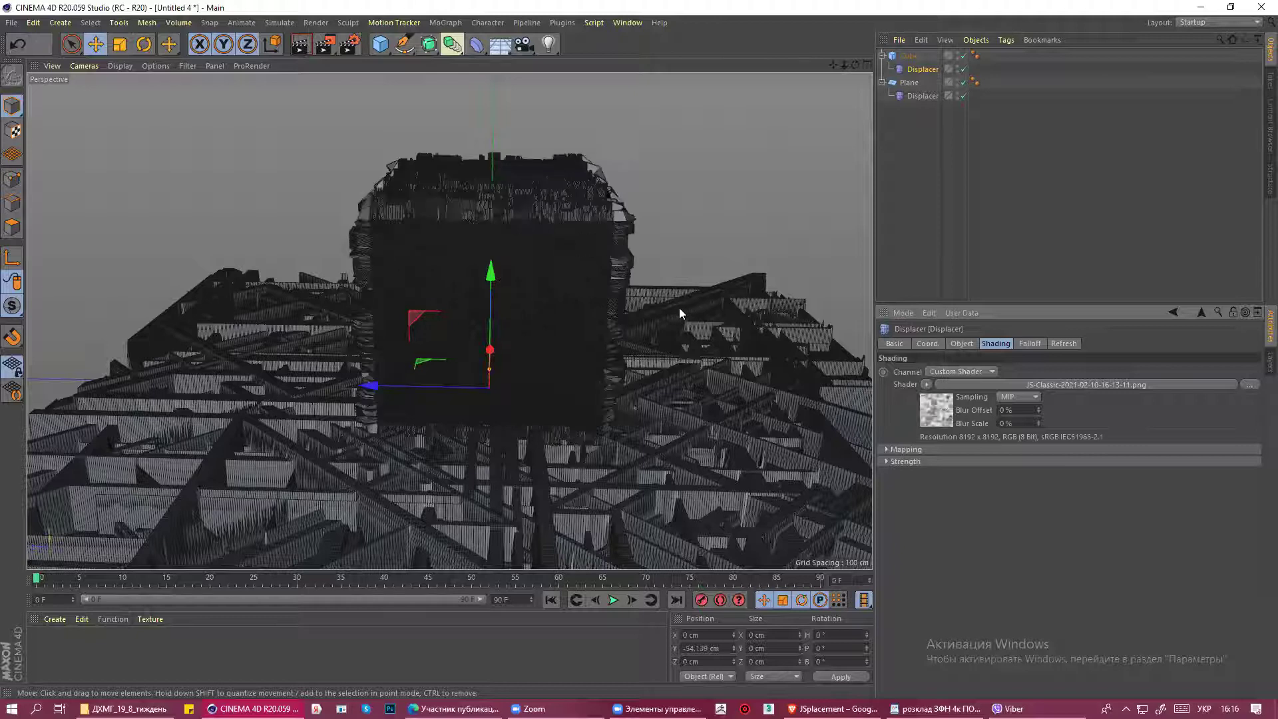
Orbit and zoom around the greebled cube to inspect it from several angles.
{"action": "left_click_drag", "start_coordinate": [687, 236], "coordinate": [578, 238], "text": "alt"}
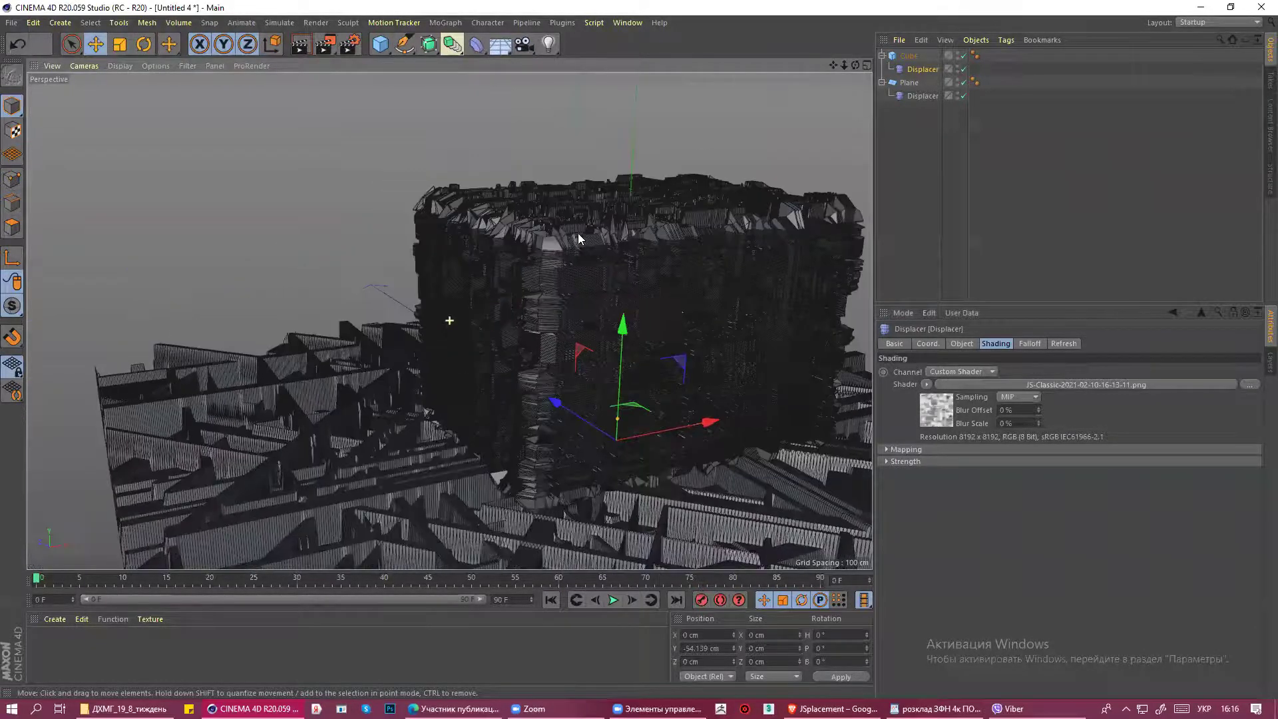
{"action": "scroll", "coordinate": [673, 296], "scroll_direction": "up", "scroll_amount": 2}
{"action": "scroll", "coordinate": [659, 250], "scroll_direction": "up", "scroll_amount": 2}
{"action": "mouse_move", "coordinate": [659, 250]}
{"action": "left_mouse_down", "text": "alt"}
{"action": "mouse_move", "coordinate": [594, 252]}
{"action": "mouse_move", "coordinate": [539, 273]}
{"action": "mouse_move", "coordinate": [597, 288]}
{"action": "mouse_move", "coordinate": [591, 257]}
{"action": "mouse_move", "coordinate": [628, 268]}
{"action": "mouse_move", "coordinate": [641, 395]}
{"action": "left_mouse_up", "text": "alt"}
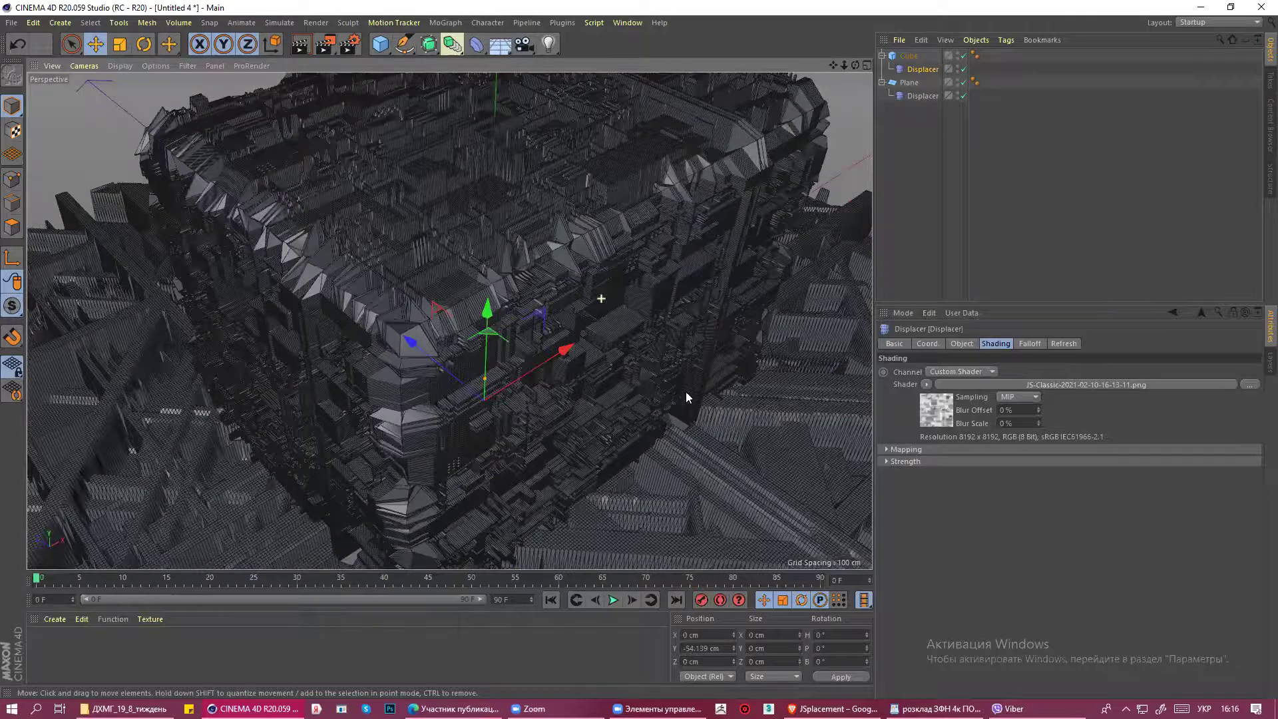
{"action": "left_click_drag", "start_coordinate": [762, 387], "coordinate": [820, 346], "text": "alt"}
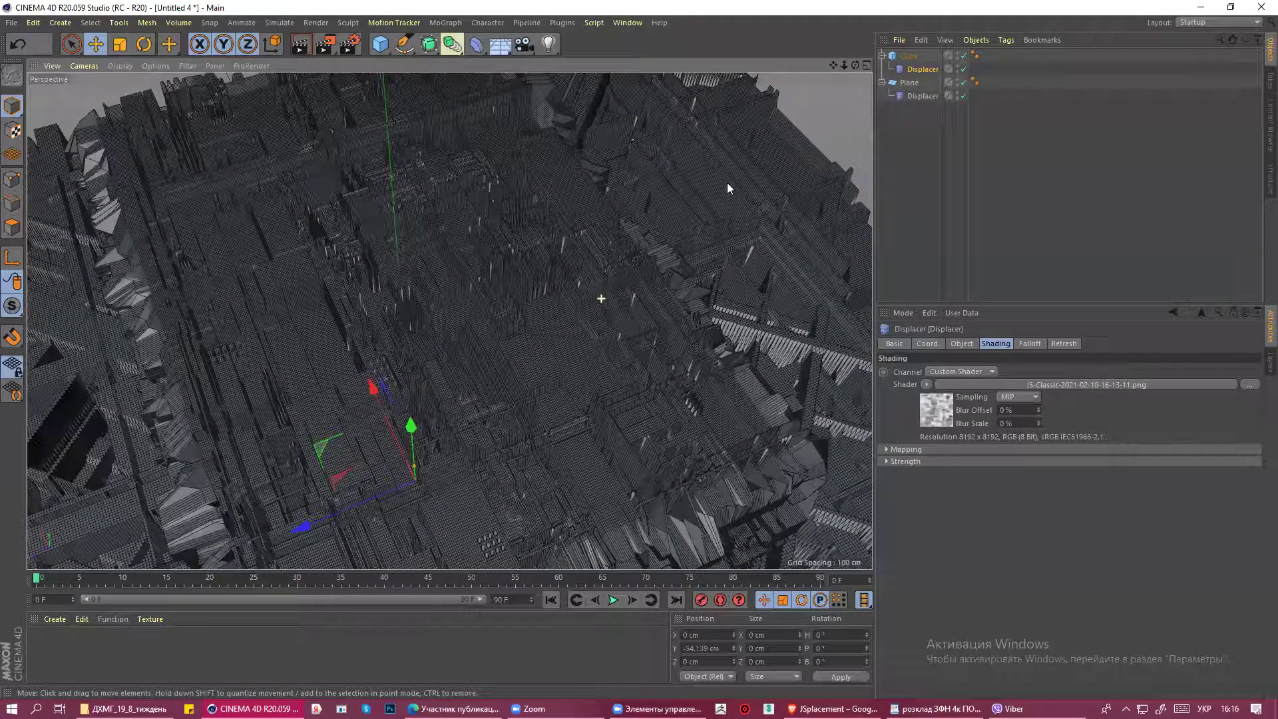
{"action": "left_click_drag", "start_coordinate": [680, 160], "coordinate": [671, 357], "text": "alt"}
{"action": "left_click_drag", "start_coordinate": [671, 295], "coordinate": [639, 216], "text": "alt"}
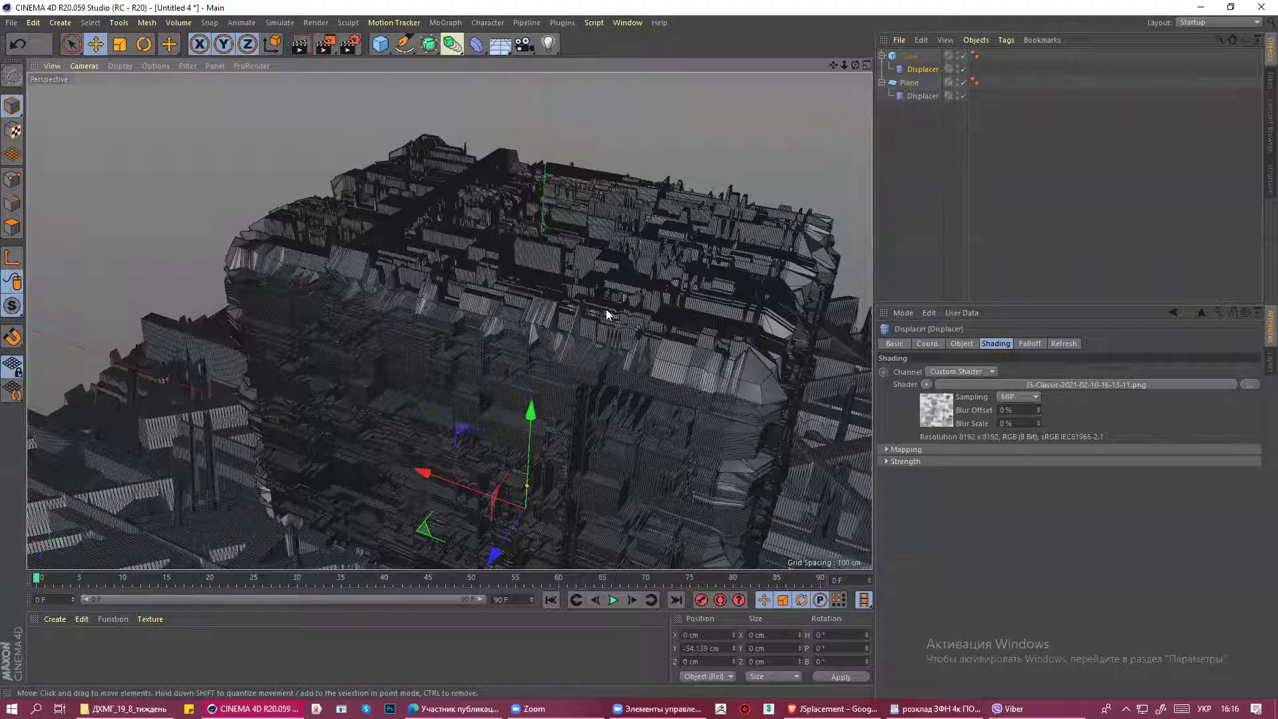
Select the cube and lower it to about Y 26.7 cm among the wire terrain.
{"action": "left_click_drag", "start_coordinate": [532, 421], "coordinate": [531, 446]}
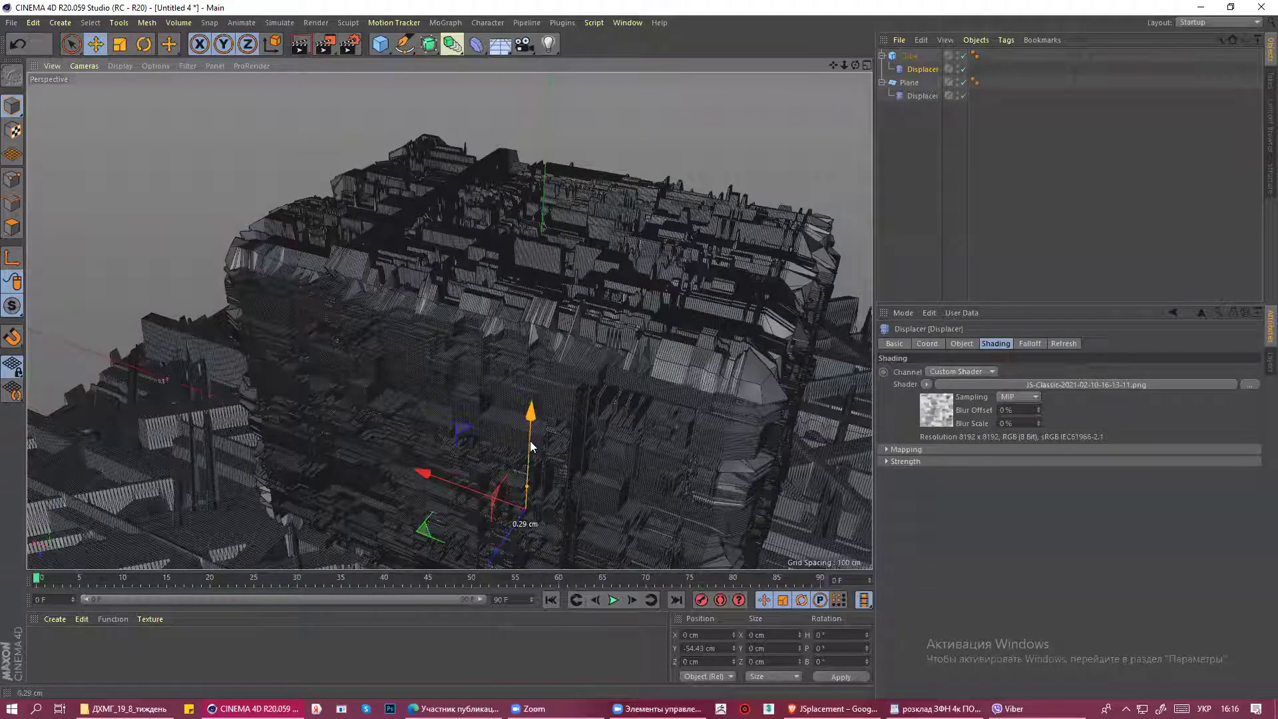
{"action": "left_click", "coordinate": [639, 450]}
{"action": "mouse_move", "coordinate": [672, 470]}
{"action": "left_mouse_down", "text": "alt"}
{"action": "mouse_move", "coordinate": [693, 430]}
{"action": "mouse_move", "coordinate": [696, 139]}
{"action": "left_mouse_up", "text": "alt"}
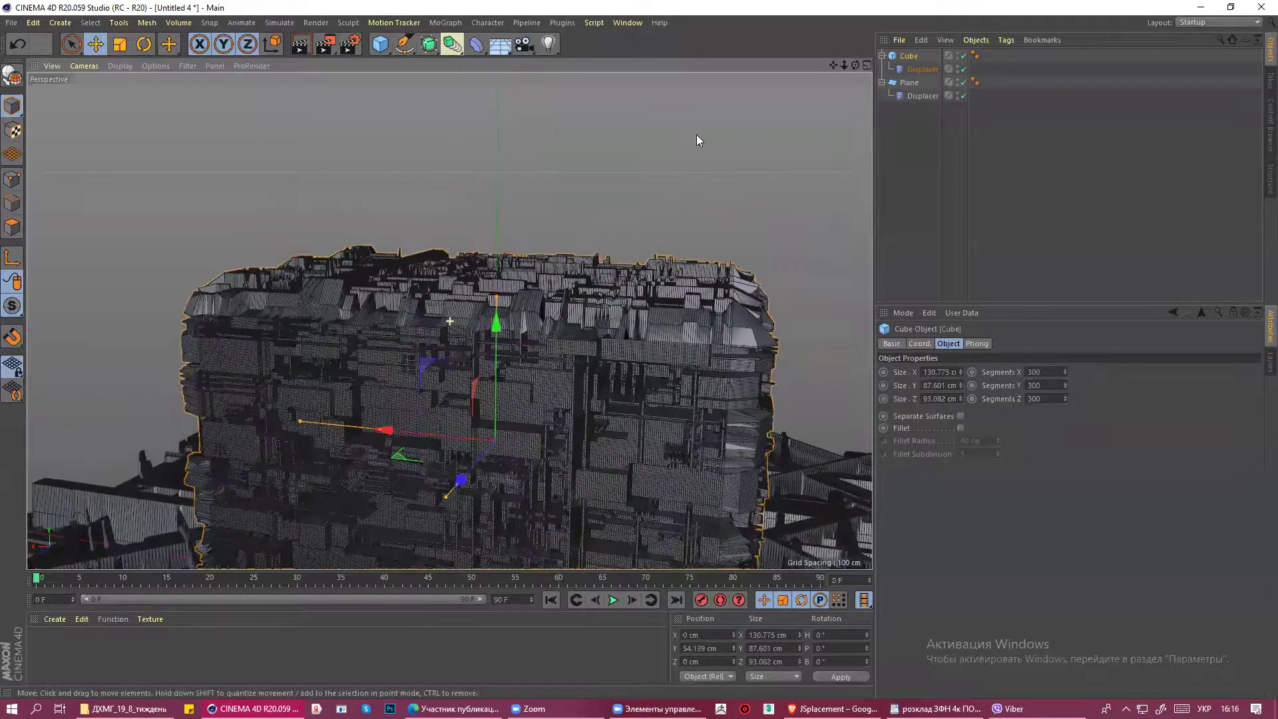
{"action": "scroll", "coordinate": [450, 321], "scroll_direction": "up", "scroll_amount": 2}
{"action": "scroll", "coordinate": [450, 266], "scroll_direction": "up", "scroll_amount": 2}
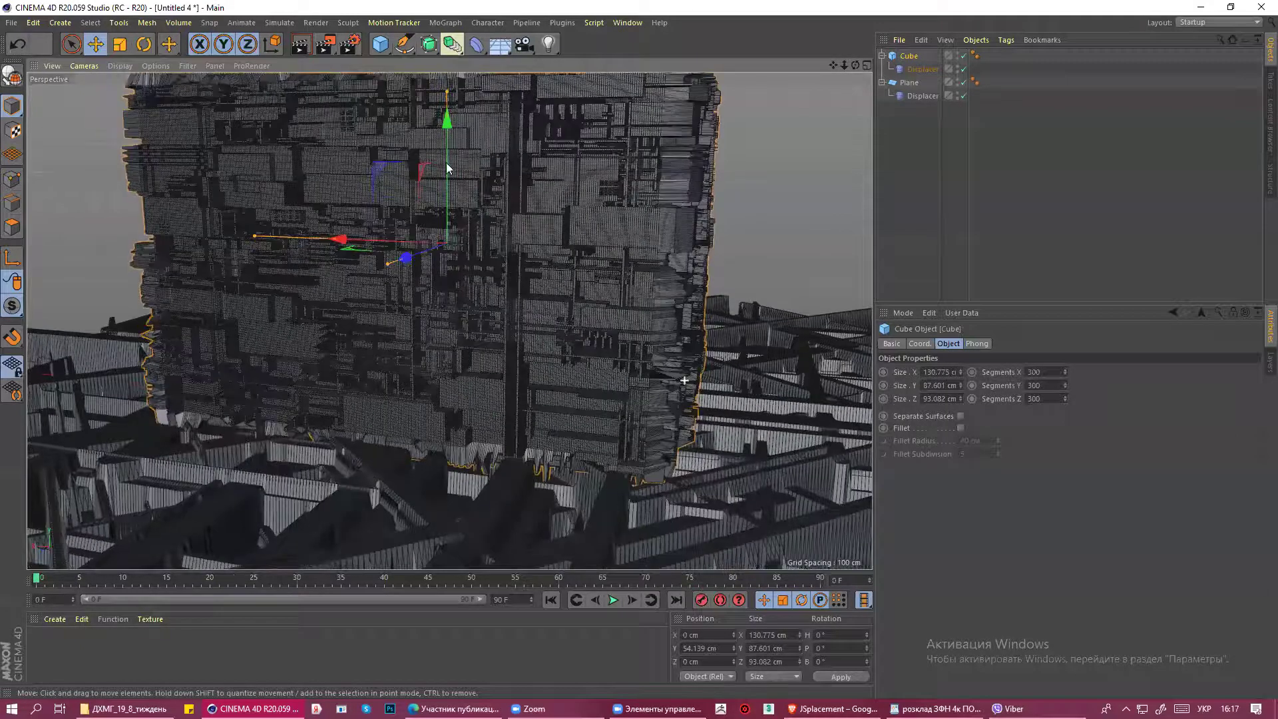
{"action": "scroll", "coordinate": [444, 167], "scroll_direction": "up", "scroll_amount": 2}
{"action": "mouse_move", "coordinate": [445, 142]}
{"action": "left_mouse_down"}
{"action": "mouse_move", "coordinate": [463, 258]}
{"action": "mouse_move", "coordinate": [471, 203]}
{"action": "left_mouse_up"}
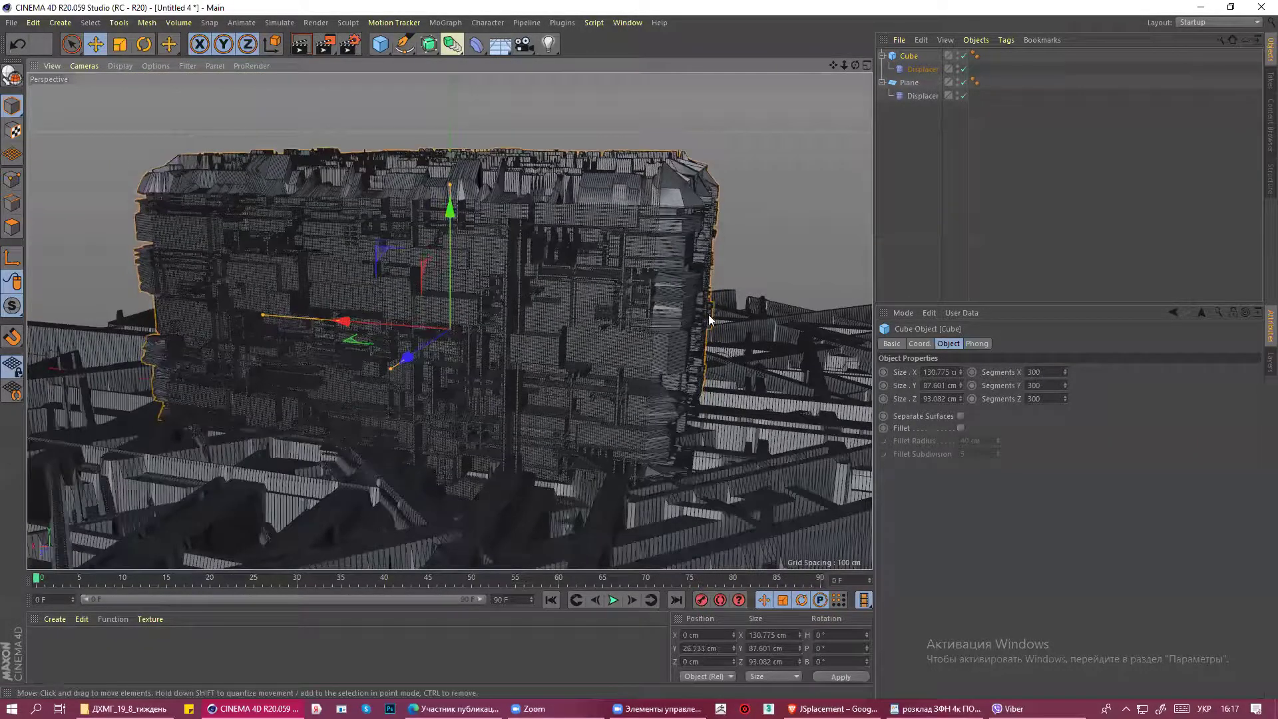
{"action": "mouse_move", "coordinate": [743, 350]}
{"action": "left_mouse_down", "text": "alt"}
{"action": "mouse_move", "coordinate": [685, 351]}
{"action": "mouse_move", "coordinate": [791, 351]}
{"action": "mouse_move", "coordinate": [751, 337]}
{"action": "mouse_move", "coordinate": [778, 343]}
{"action": "mouse_move", "coordinate": [701, 368]}
{"action": "mouse_move", "coordinate": [725, 401]}
{"action": "left_mouse_up", "text": "alt"}
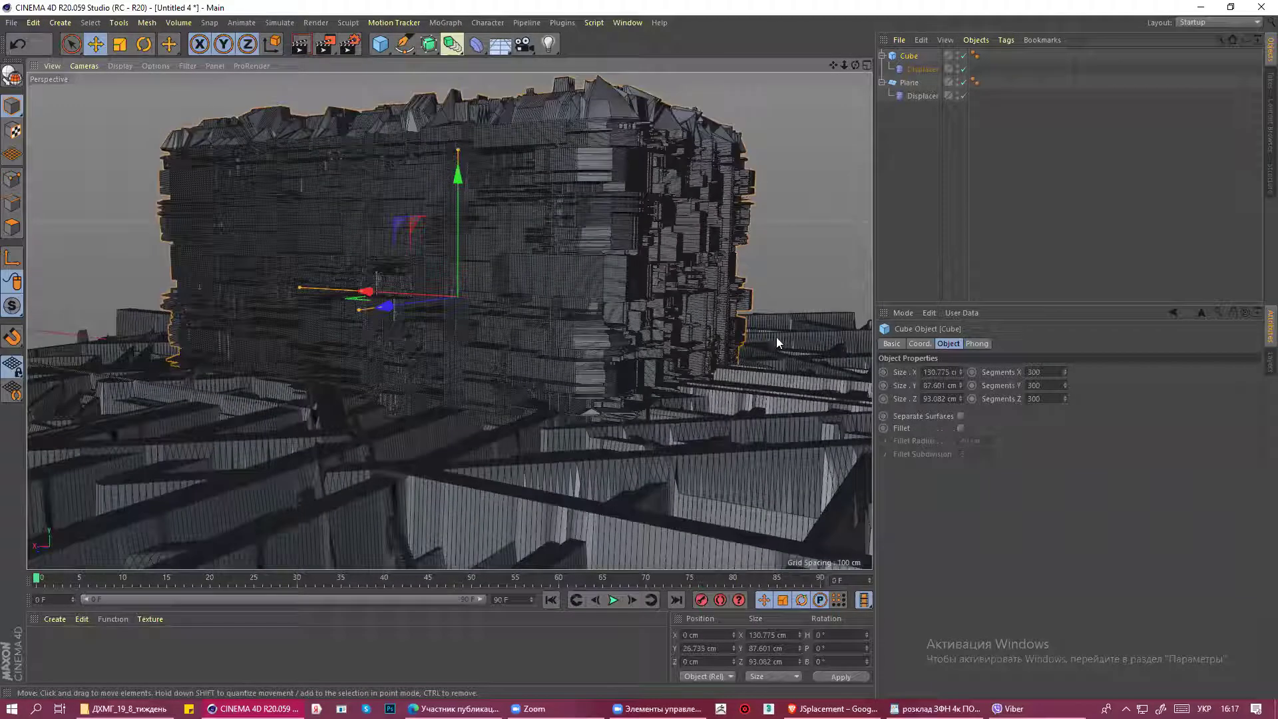
Set the cube Displacer's Bitmap shader to Exposure 0.25, Black Point 0 and White Point 1.11.
{"action": "left_click", "coordinate": [922, 69]}
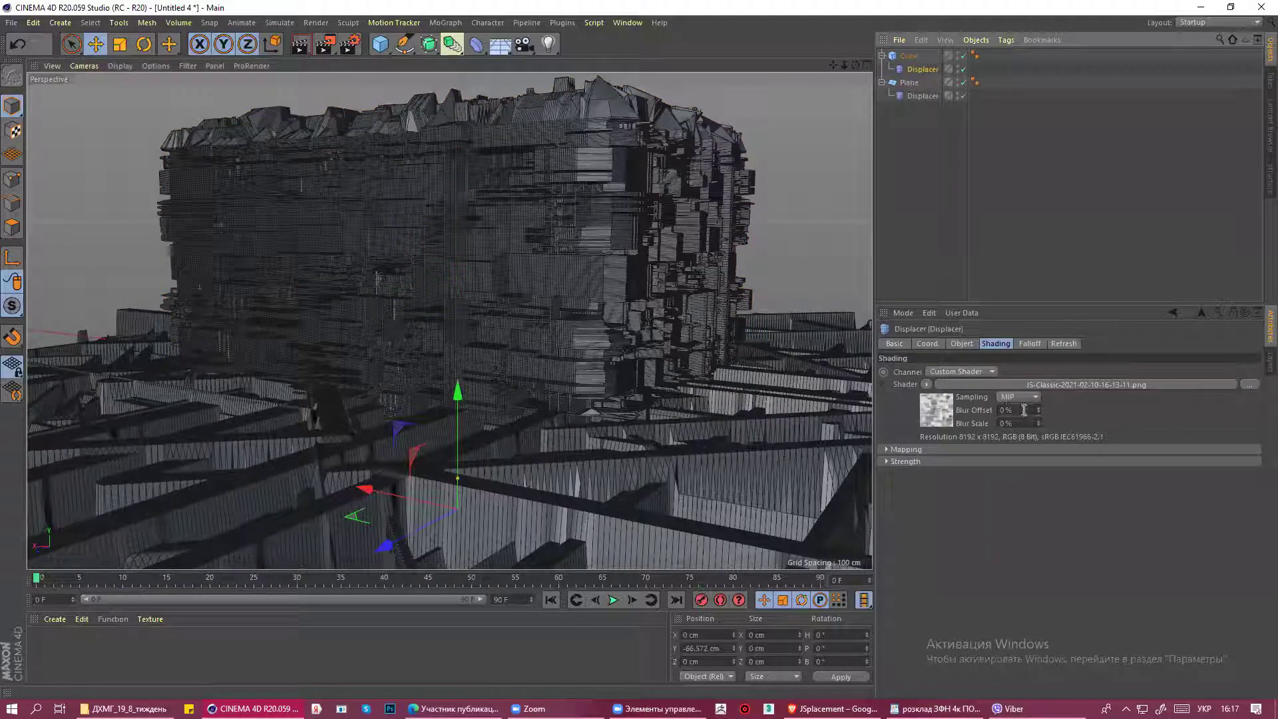
{"action": "left_click", "coordinate": [1018, 383]}
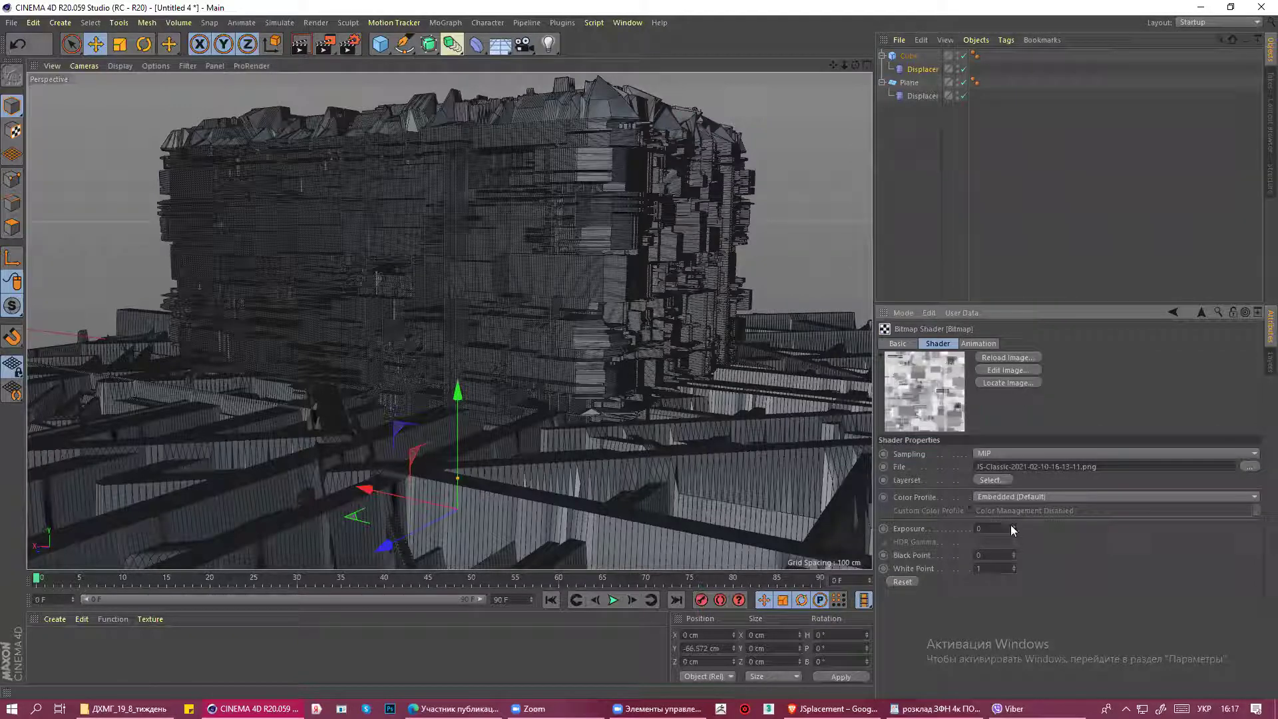
{"action": "left_click_drag", "start_coordinate": [1013, 526], "coordinate": [1013, 522]}
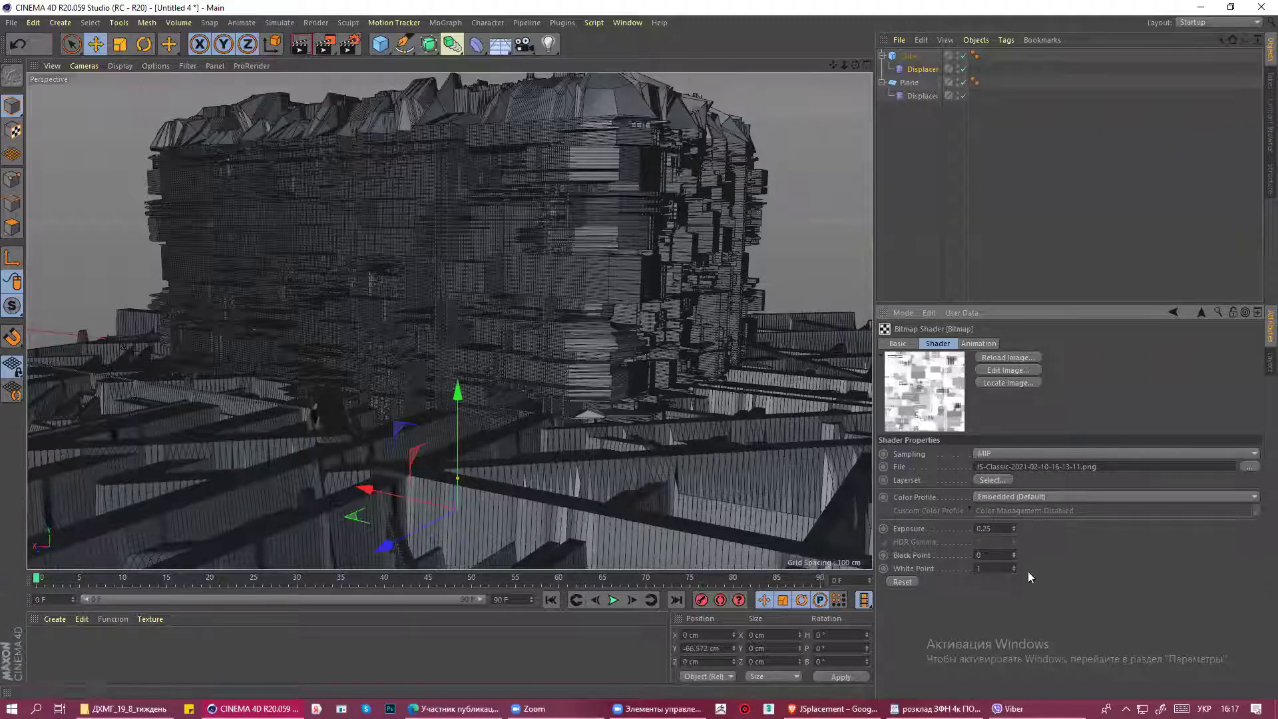
{"action": "left_click", "coordinate": [1014, 556]}
{"action": "left_click", "coordinate": [1013, 565]}
{"action": "left_click", "coordinate": [1014, 565]}
{"action": "left_click", "coordinate": [1013, 566]}
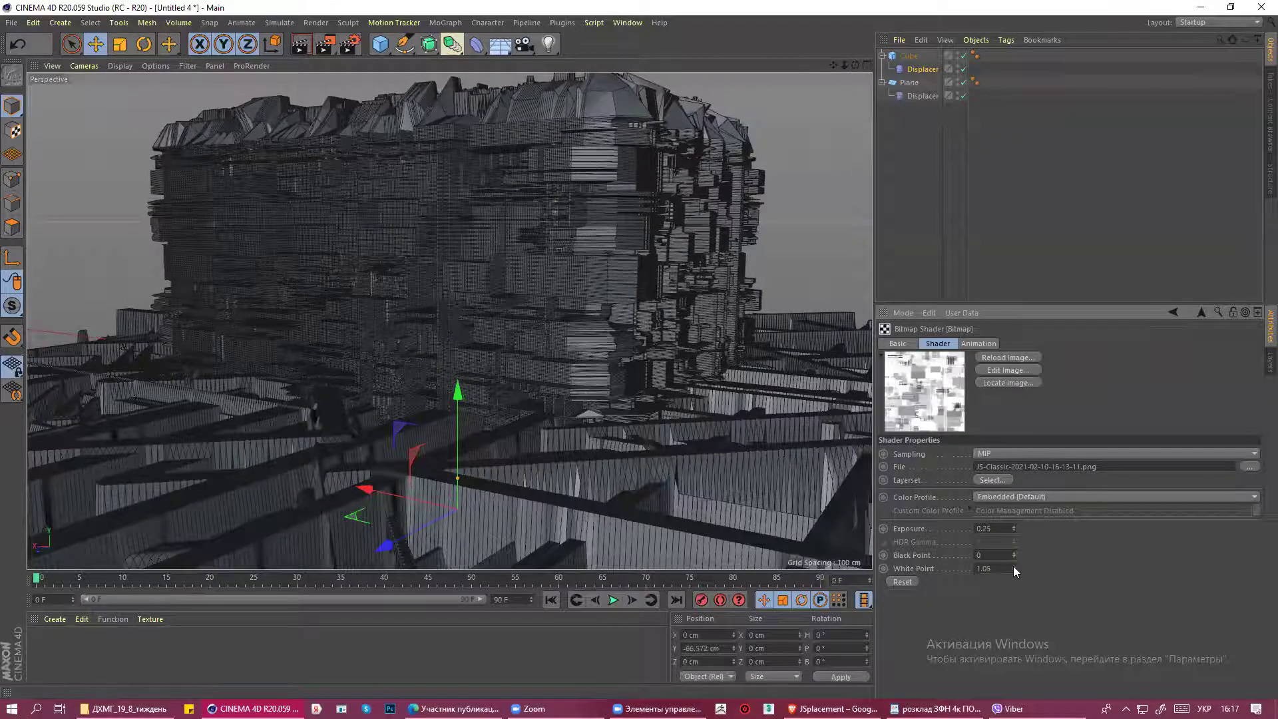
{"action": "left_click", "coordinate": [1015, 565]}
{"action": "left_click", "coordinate": [1014, 565]}
{"action": "left_click", "coordinate": [1014, 566]}
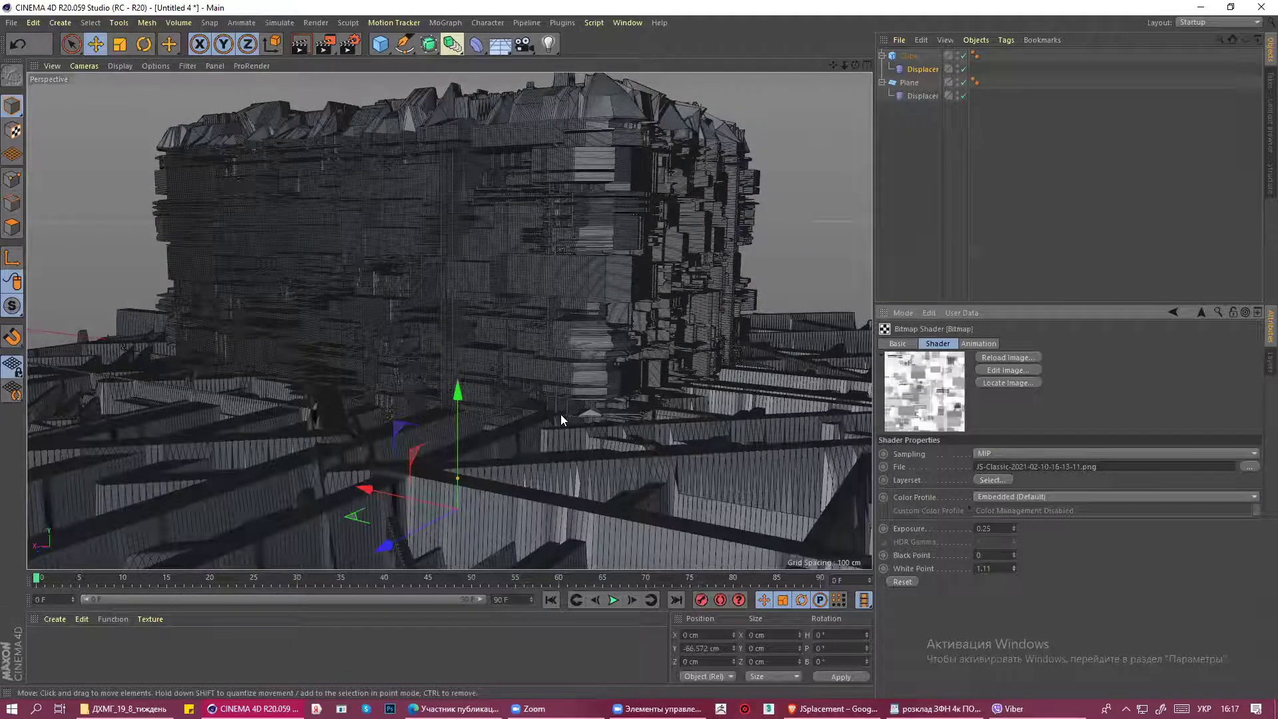
Orbit the view to inspect the reshaped greebled cube on the plane.
{"action": "mouse_move", "coordinate": [560, 415]}
{"action": "left_mouse_down", "text": "alt"}
{"action": "mouse_move", "coordinate": [577, 437]}
{"action": "mouse_move", "coordinate": [634, 417]}
{"action": "mouse_move", "coordinate": [624, 411]}
{"action": "left_mouse_up", "text": "alt"}
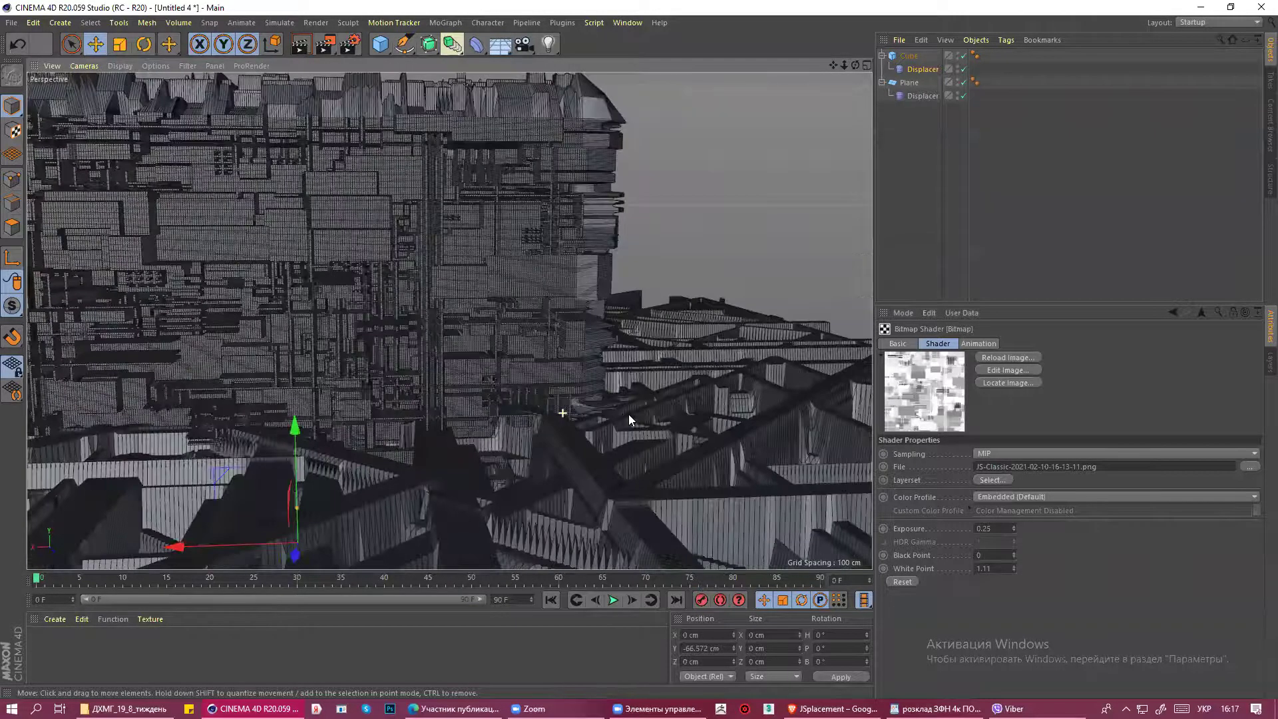
{"action": "mouse_move", "coordinate": [753, 436]}
{"action": "left_mouse_down", "text": "alt"}
{"action": "mouse_move", "coordinate": [512, 424]}
{"action": "mouse_move", "coordinate": [517, 480]}
{"action": "mouse_move", "coordinate": [535, 464]}
{"action": "left_mouse_up", "text": "alt"}
{"action": "left_click_drag", "start_coordinate": [531, 480], "coordinate": [587, 458], "text": "alt"}
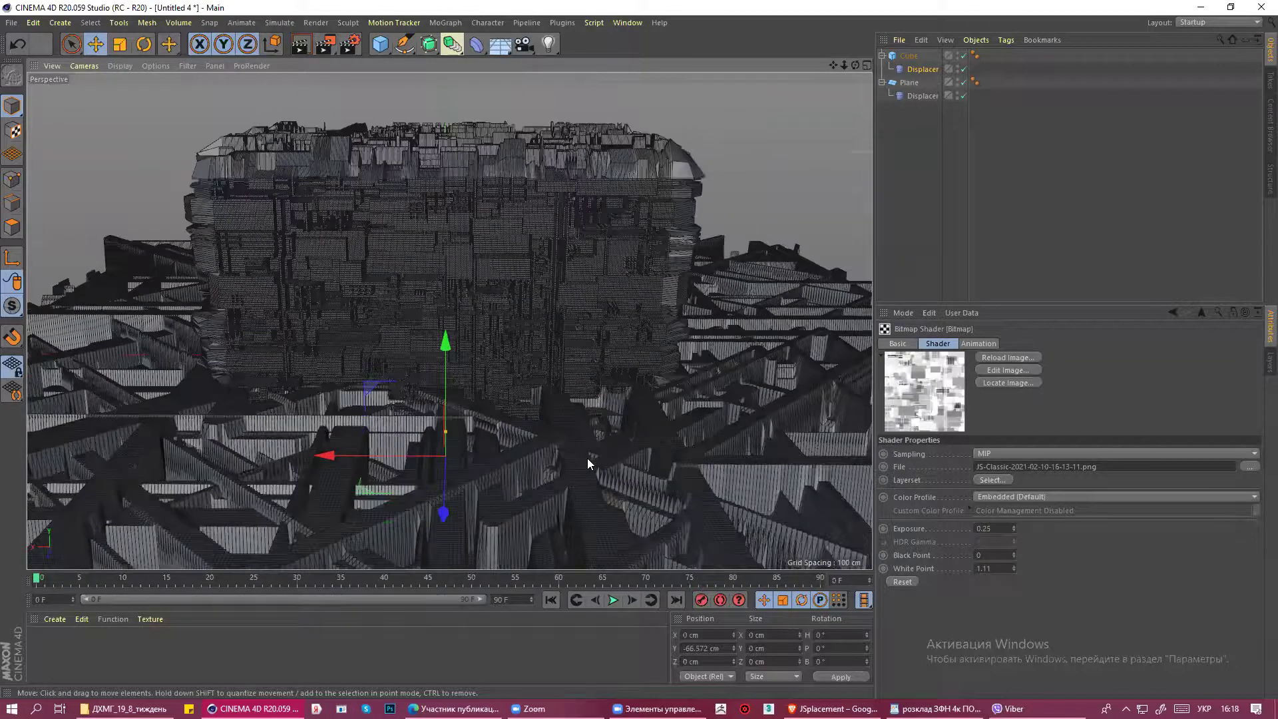
Add a Floor object and nudge it slightly along Y.
{"action": "left_click", "coordinate": [502, 52]}
{"action": "left_click", "coordinate": [528, 61]}
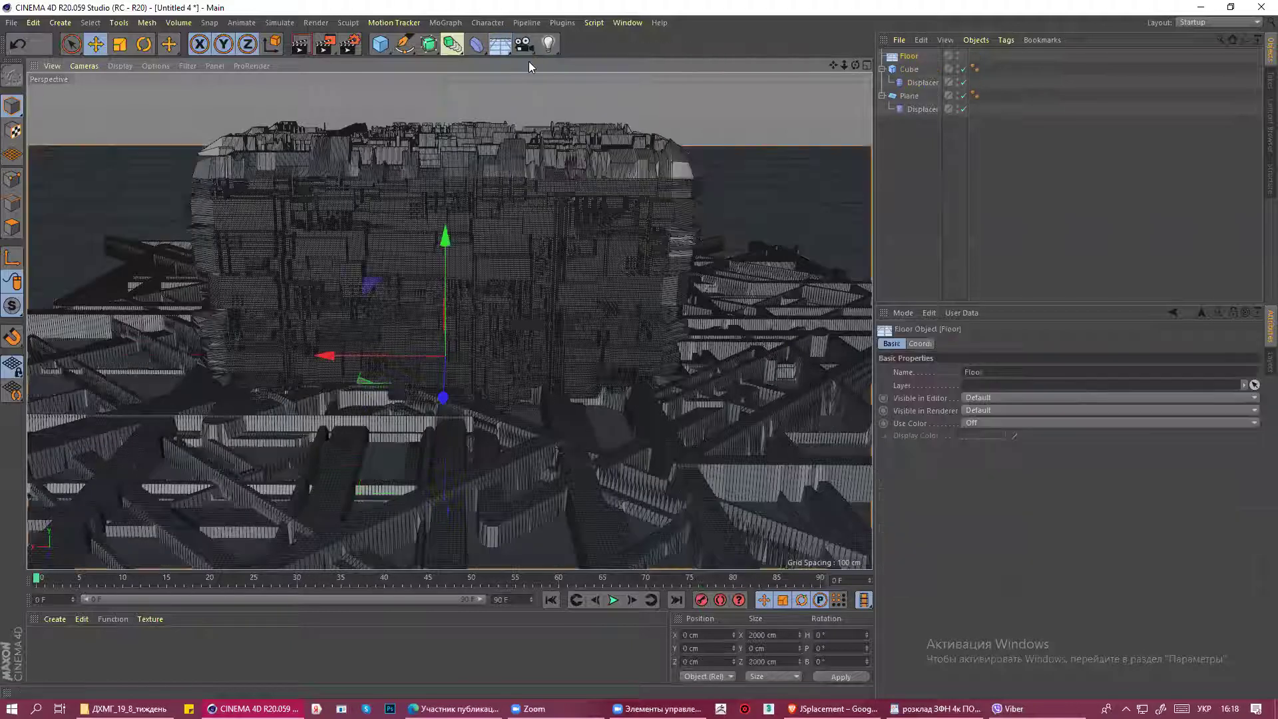
{"action": "left_click_drag", "start_coordinate": [446, 241], "coordinate": [449, 239]}
Add a Physical Sky to the scene and reframe the view around the building.
{"action": "left_click", "coordinate": [500, 48]}
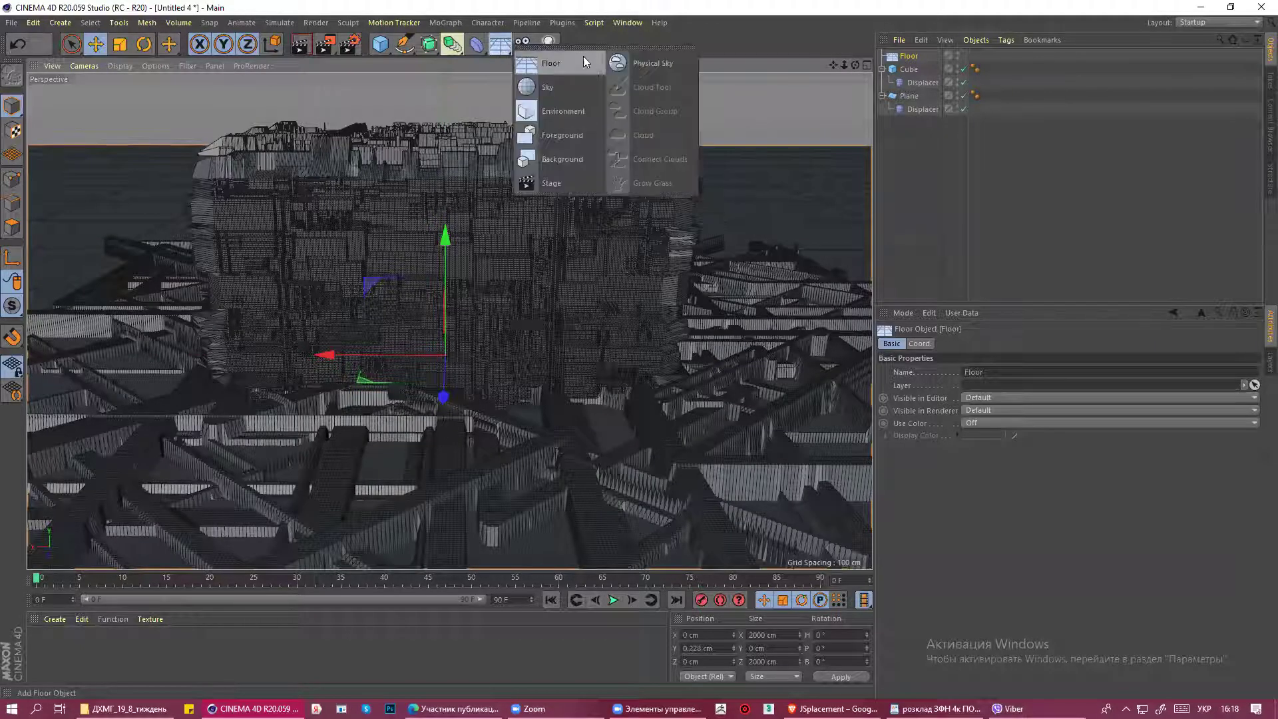
{"action": "left_click", "coordinate": [626, 64]}
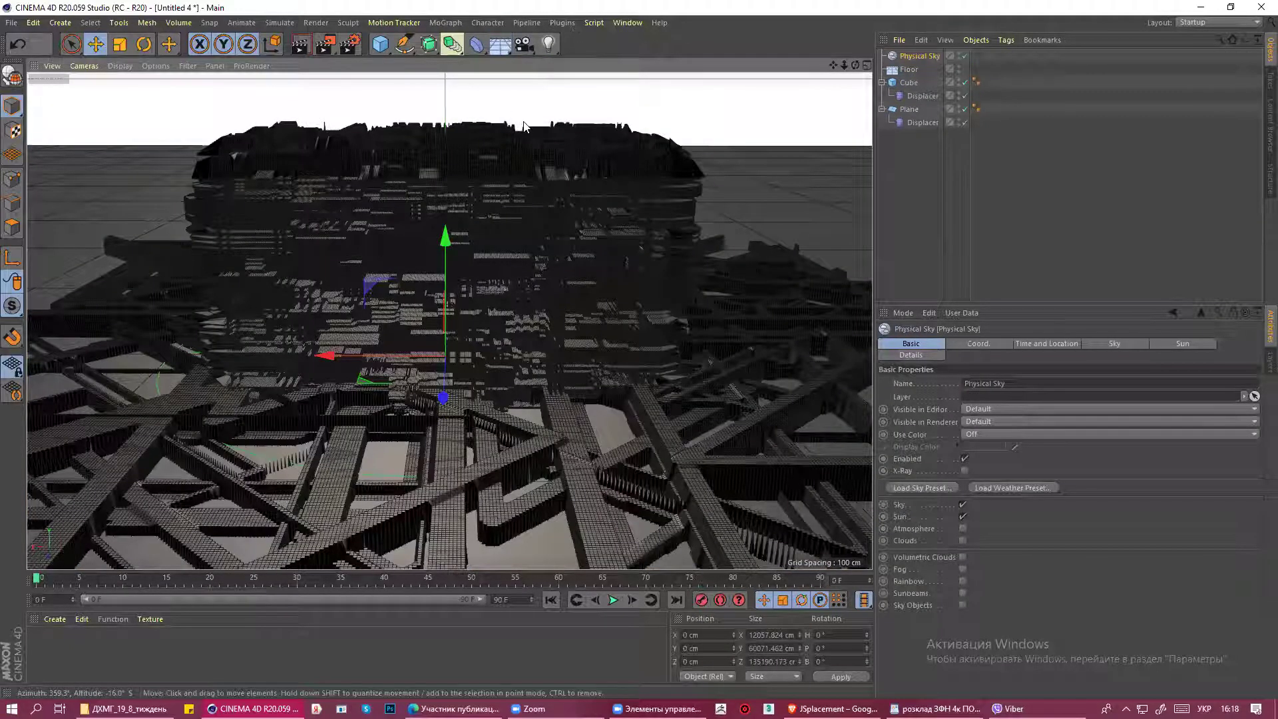
{"action": "scroll", "coordinate": [725, 151], "scroll_direction": "up", "scroll_amount": 2}
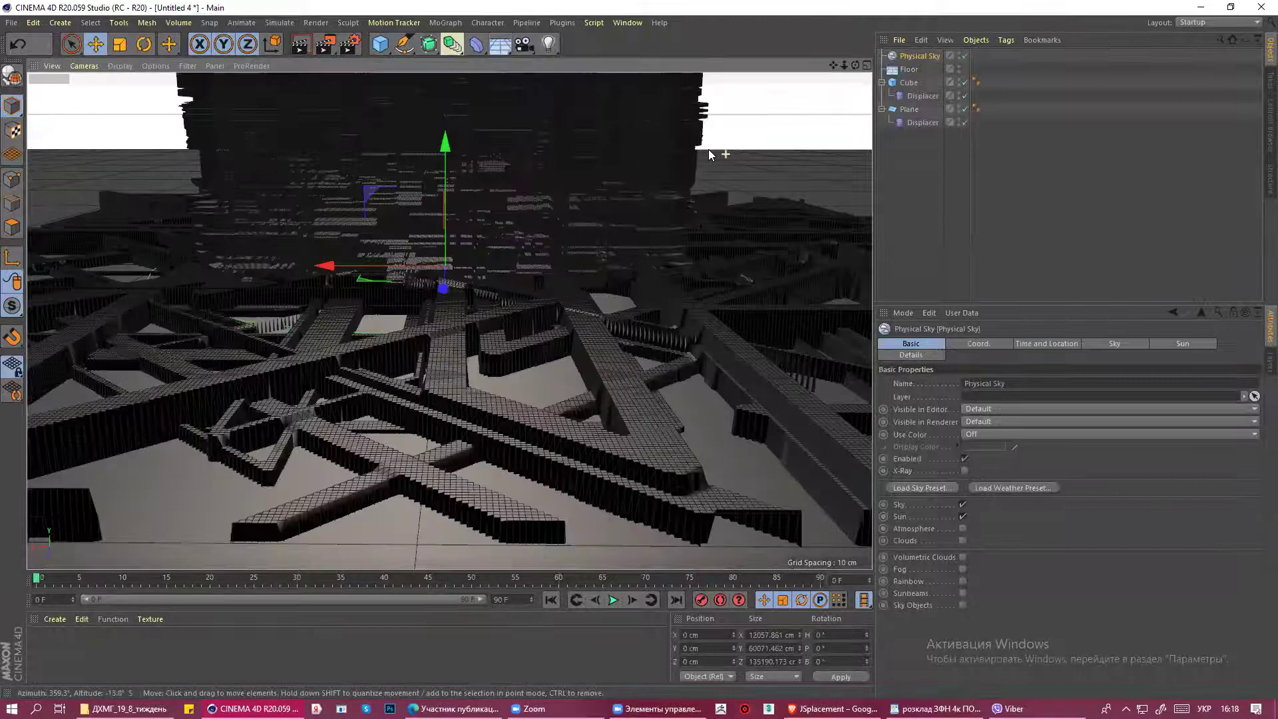
{"action": "scroll", "coordinate": [705, 159], "scroll_direction": "up", "scroll_amount": 2}
{"action": "scroll", "coordinate": [713, 299], "scroll_direction": "up", "scroll_amount": 2}
{"action": "scroll", "coordinate": [707, 465], "scroll_direction": "down", "scroll_amount": 2}
{"action": "scroll", "coordinate": [703, 451], "scroll_direction": "down", "scroll_amount": 2}
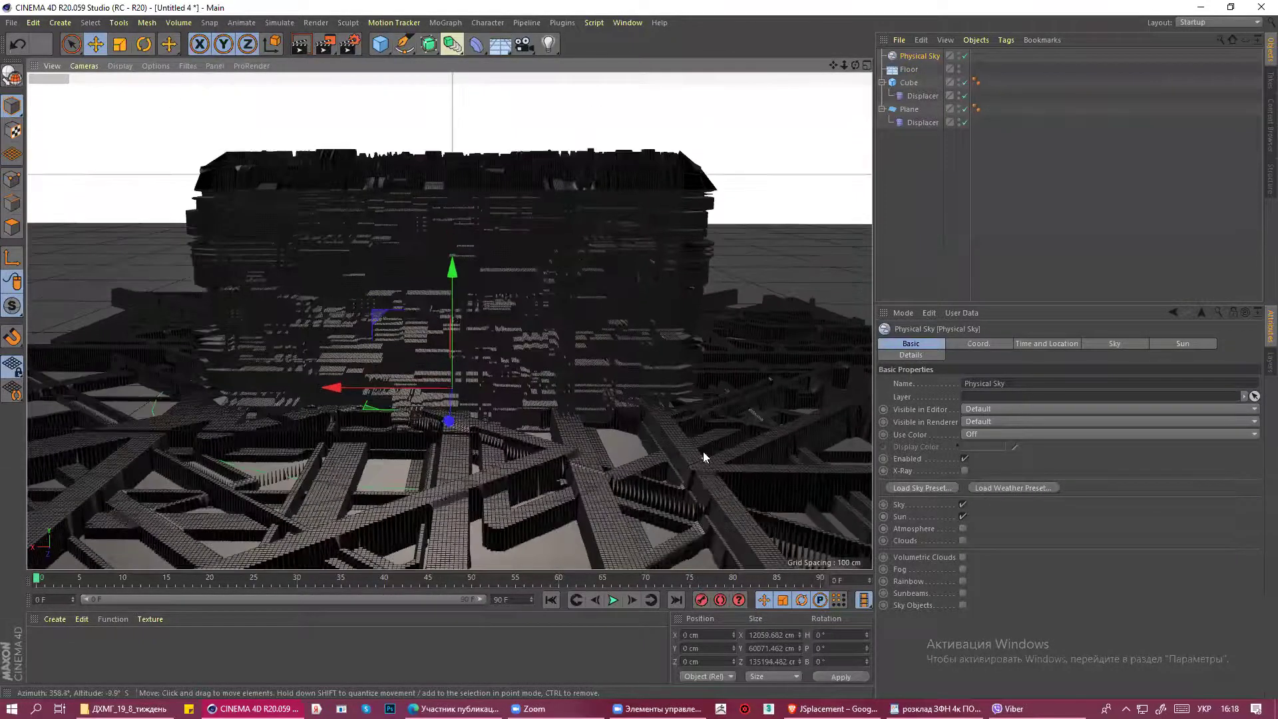
{"action": "scroll", "coordinate": [705, 450], "scroll_direction": "down", "scroll_amount": 2}
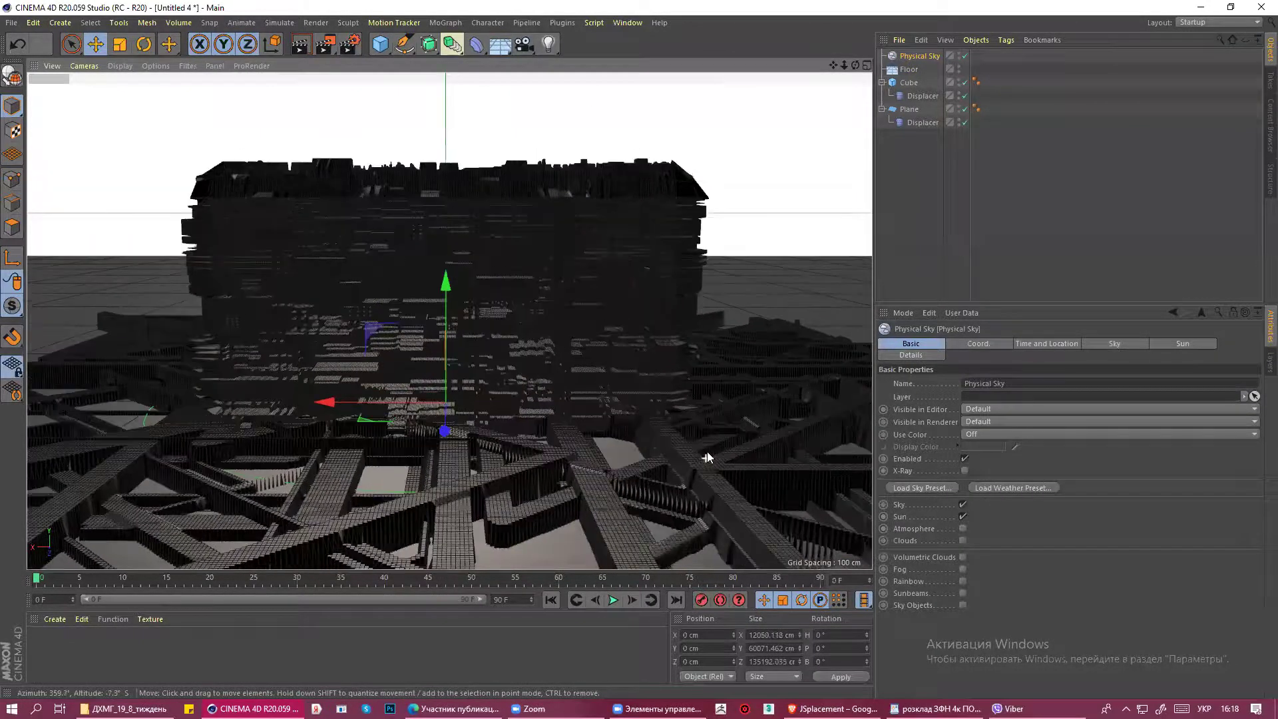
{"action": "mouse_move", "coordinate": [671, 450]}
{"action": "left_mouse_down", "text": "alt"}
{"action": "mouse_move", "coordinate": [705, 447]}
{"action": "mouse_move", "coordinate": [696, 420]}
{"action": "left_mouse_up", "text": "alt"}
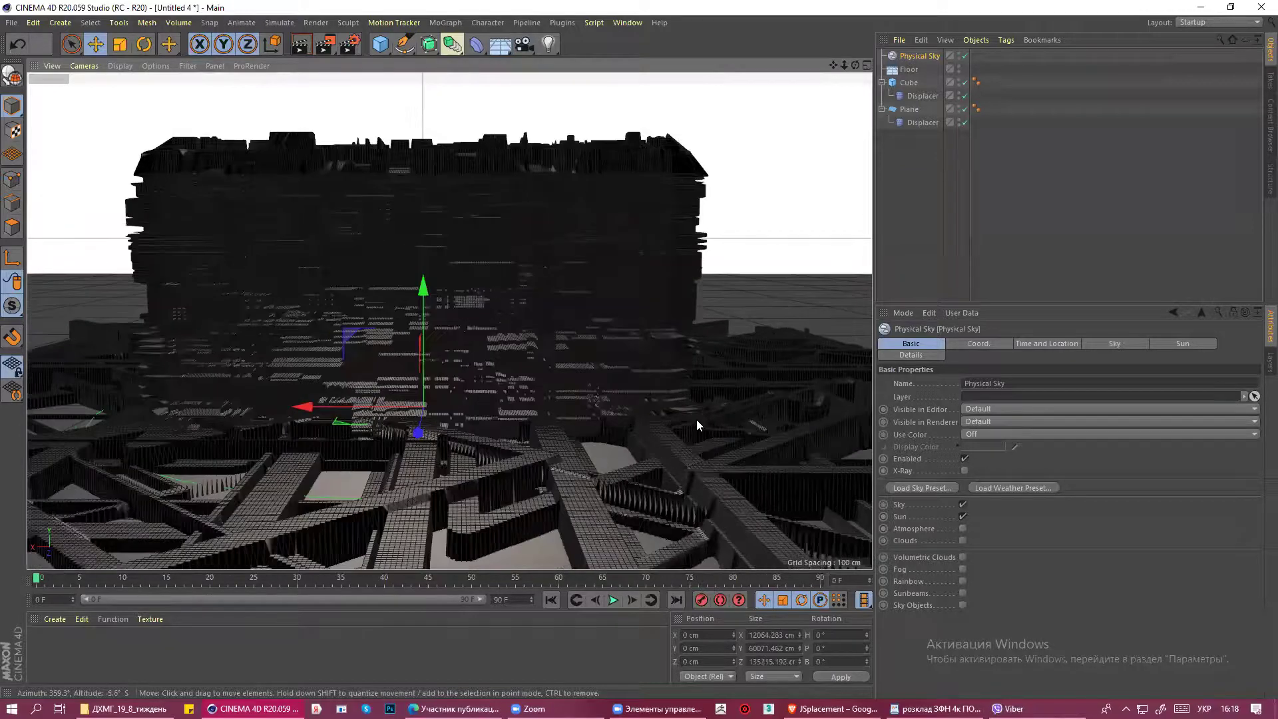
{"action": "mouse_move", "coordinate": [591, 398]}
{"action": "left_mouse_down", "text": "alt"}
{"action": "mouse_move", "coordinate": [542, 362]}
{"action": "mouse_move", "coordinate": [562, 365]}
{"action": "mouse_move", "coordinate": [550, 386]}
{"action": "mouse_move", "coordinate": [559, 380]}
{"action": "left_mouse_up", "text": "alt"}
{"action": "mouse_move", "coordinate": [526, 358]}
{"action": "middle_mouse_down", "text": "alt"}
{"action": "mouse_move", "coordinate": [454, 354]}
{"action": "mouse_move", "coordinate": [467, 322]}
{"action": "middle_mouse_up", "text": "alt"}
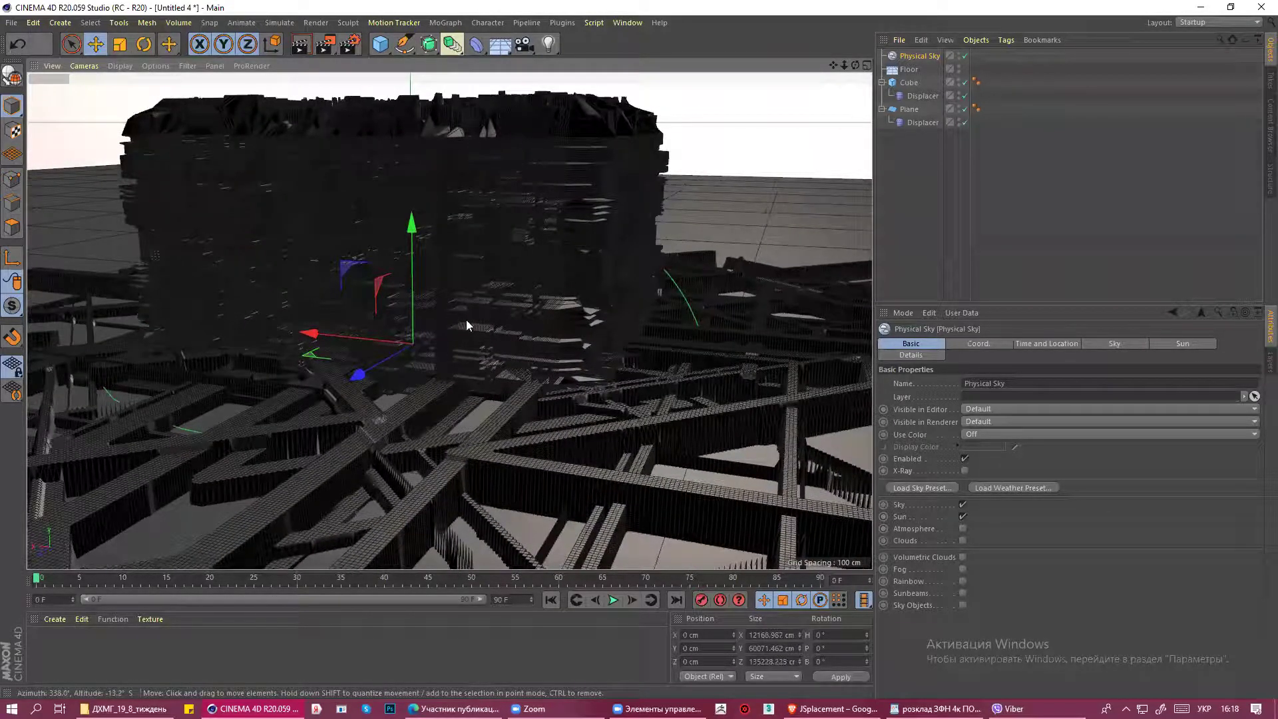
{"action": "left_click", "coordinate": [323, 50]}
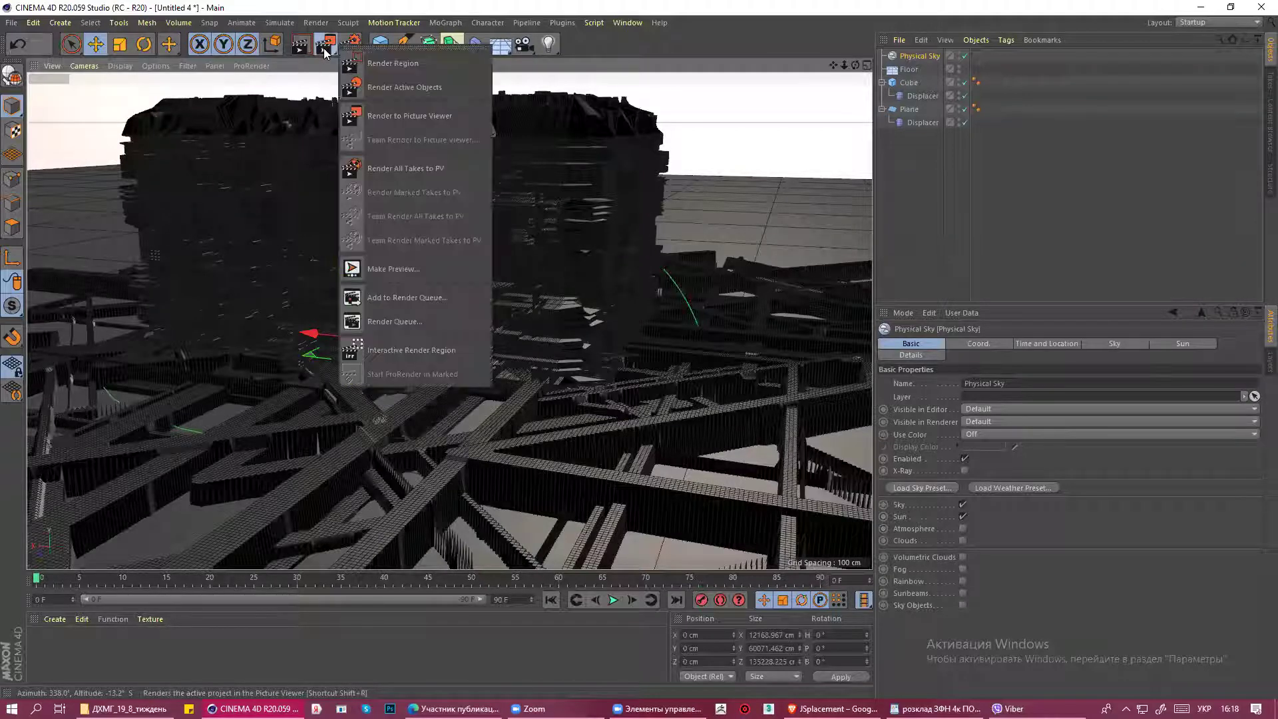
{"action": "left_click", "coordinate": [335, 41]}
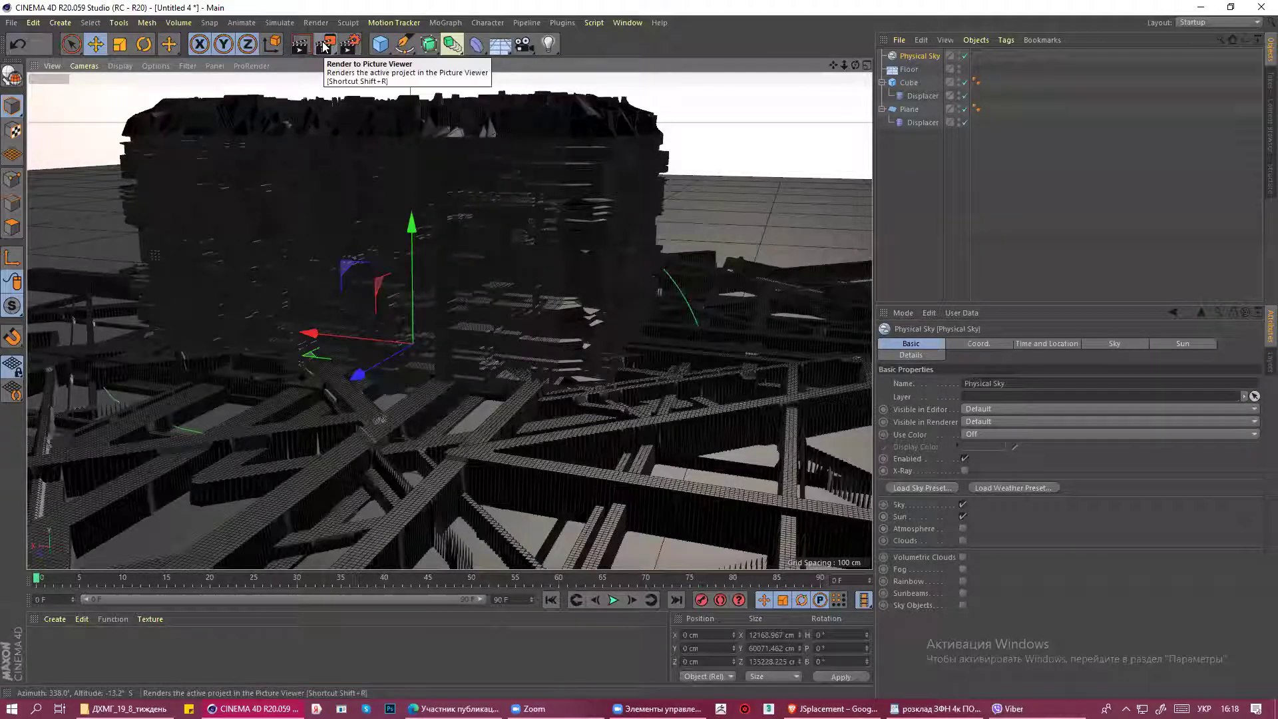
{"action": "left_click", "coordinate": [324, 47]}
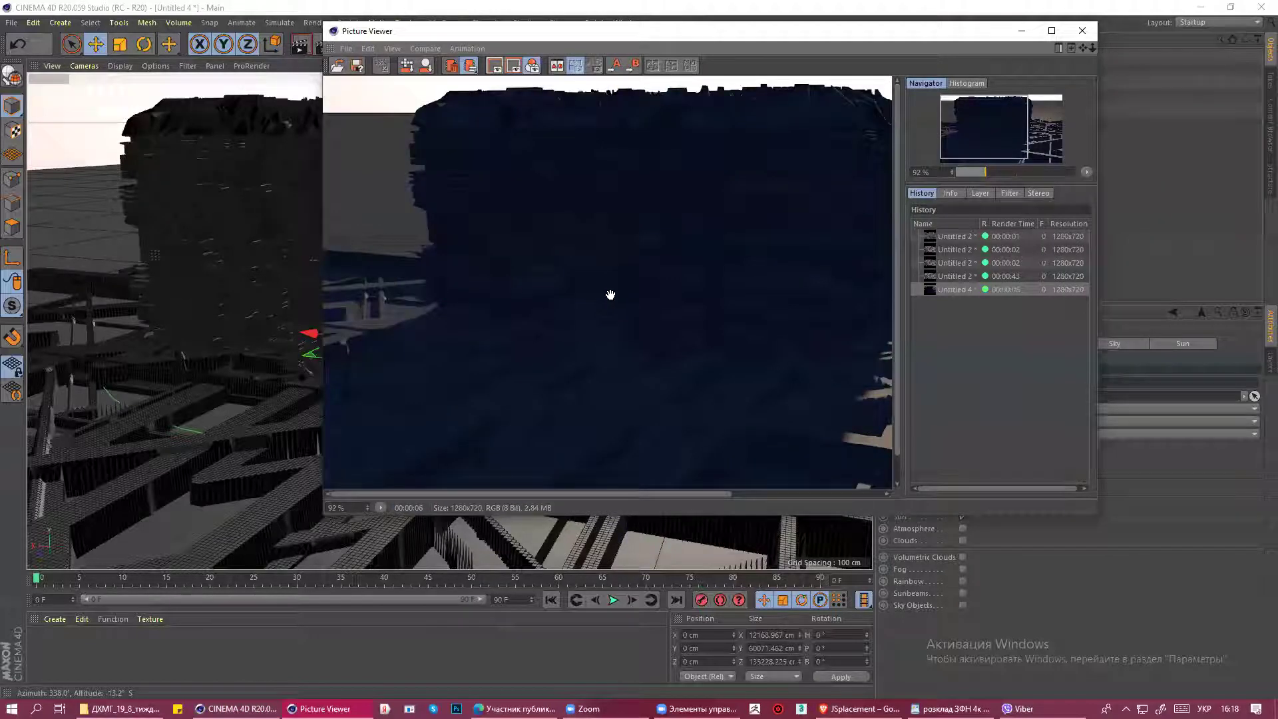
{"action": "scroll", "coordinate": [614, 281], "scroll_direction": "down", "scroll_amount": 2}
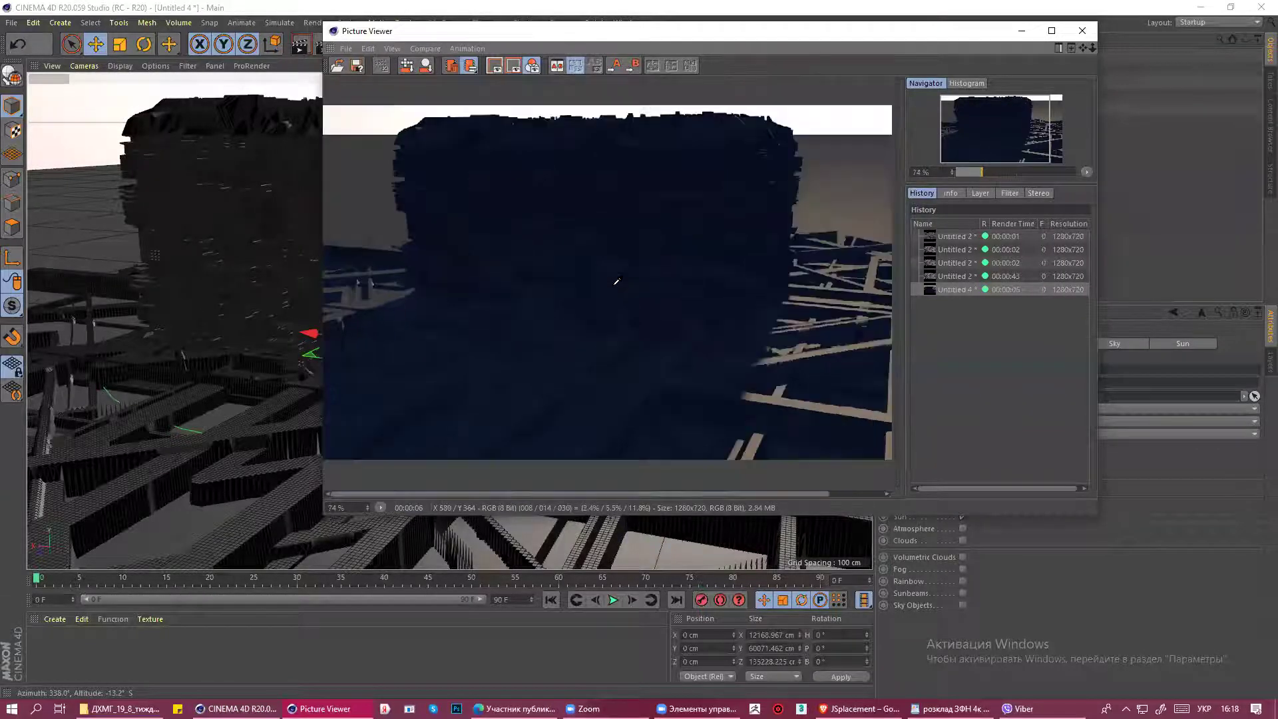
{"action": "scroll", "coordinate": [625, 286], "scroll_direction": "down", "scroll_amount": 3}
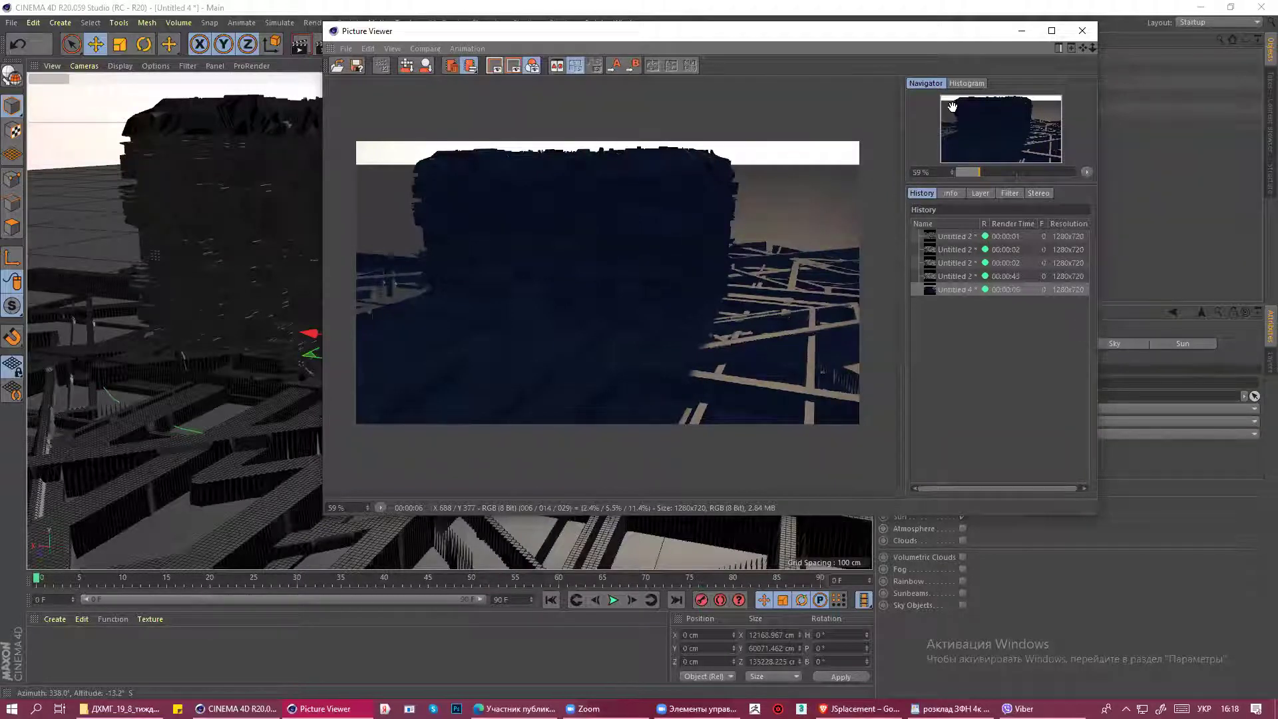
{"action": "left_click", "coordinate": [1082, 31]}
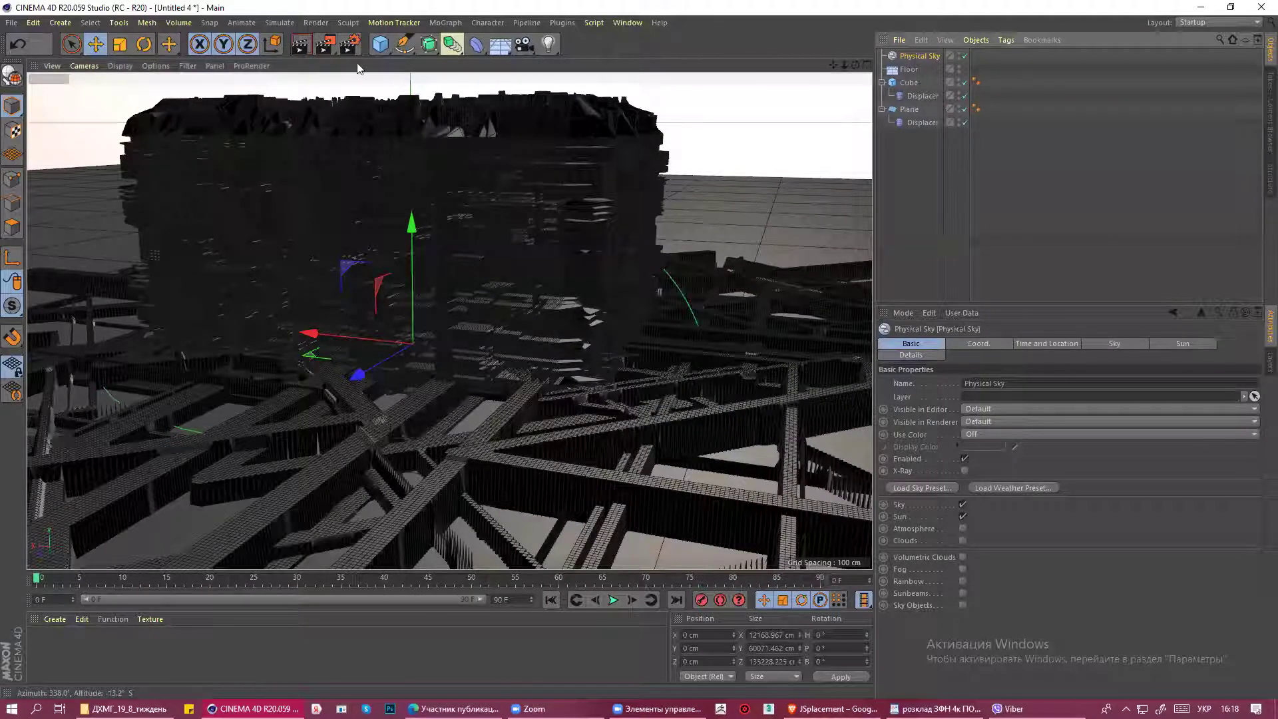
Rotate the plane around its vertical axis to a new heading.
{"action": "left_click", "coordinate": [144, 44]}
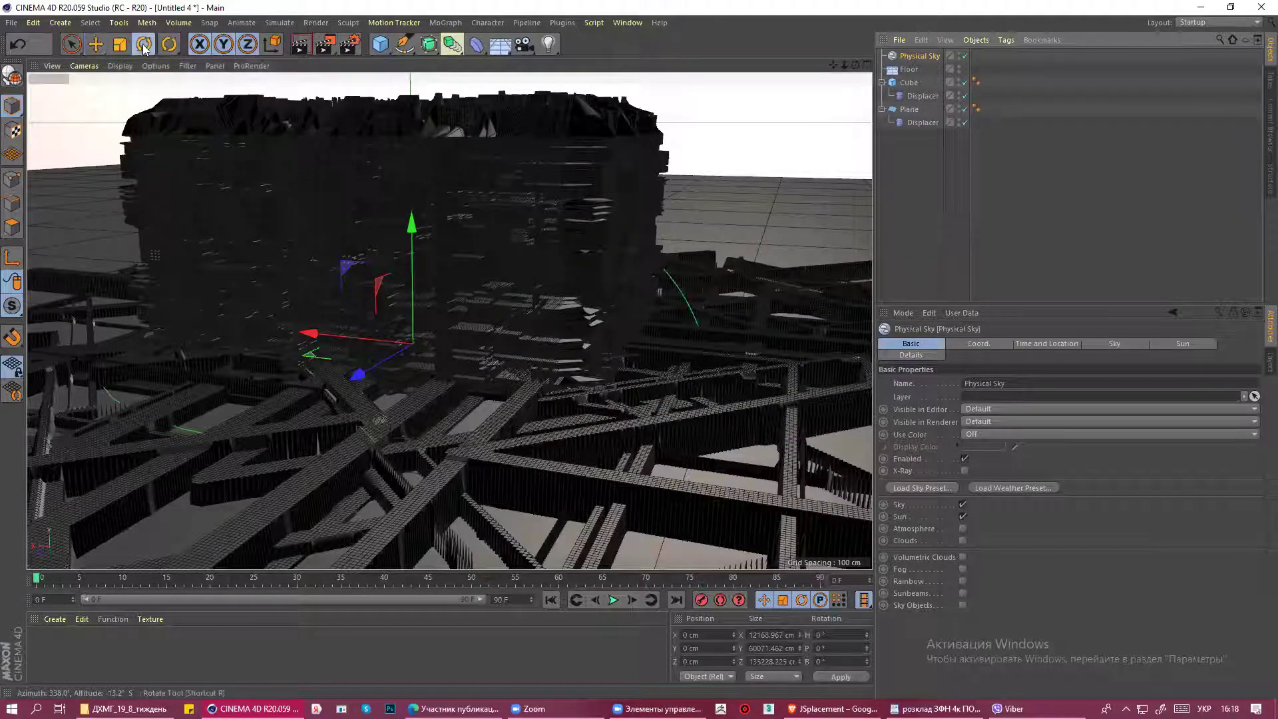
{"action": "mouse_move", "coordinate": [400, 365]}
{"action": "left_mouse_down"}
{"action": "mouse_move", "coordinate": [469, 379]}
{"action": "mouse_move", "coordinate": [870, 257]}
{"action": "left_mouse_up"}
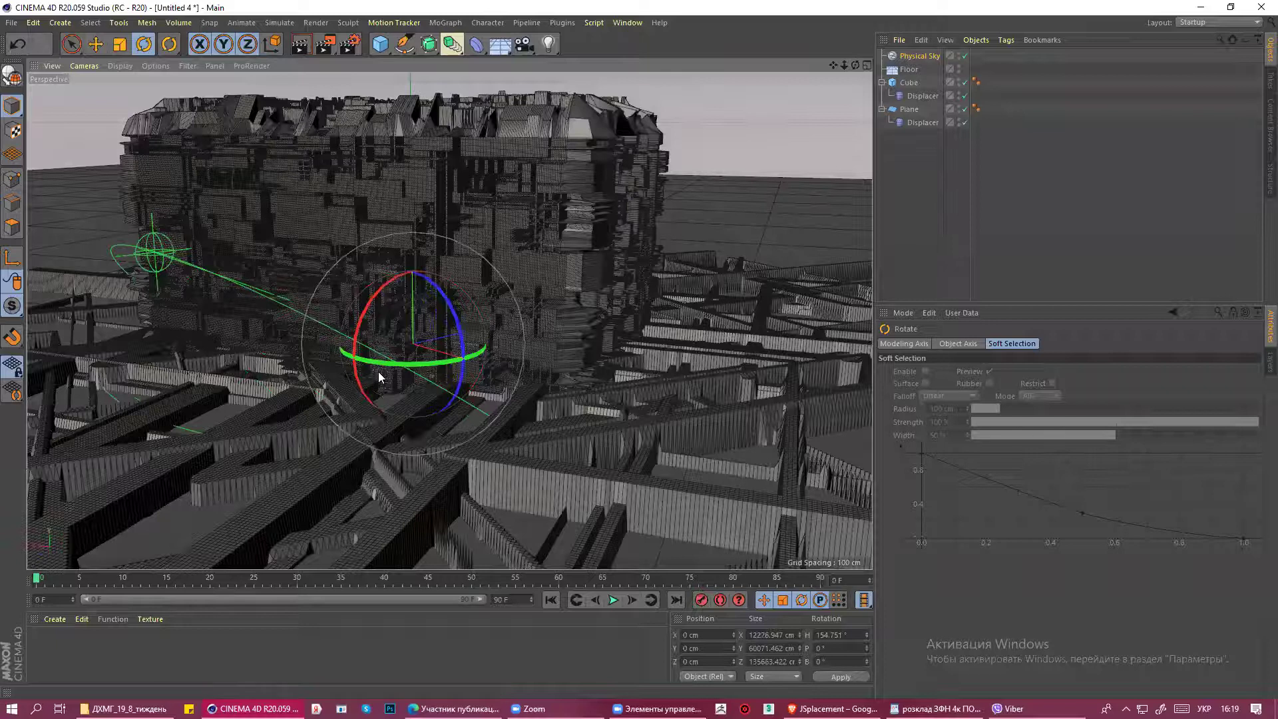
{"action": "mouse_move", "coordinate": [379, 368]}
{"action": "left_mouse_down"}
{"action": "mouse_move", "coordinate": [328, 366]}
{"action": "mouse_move", "coordinate": [343, 372]}
{"action": "left_mouse_up"}
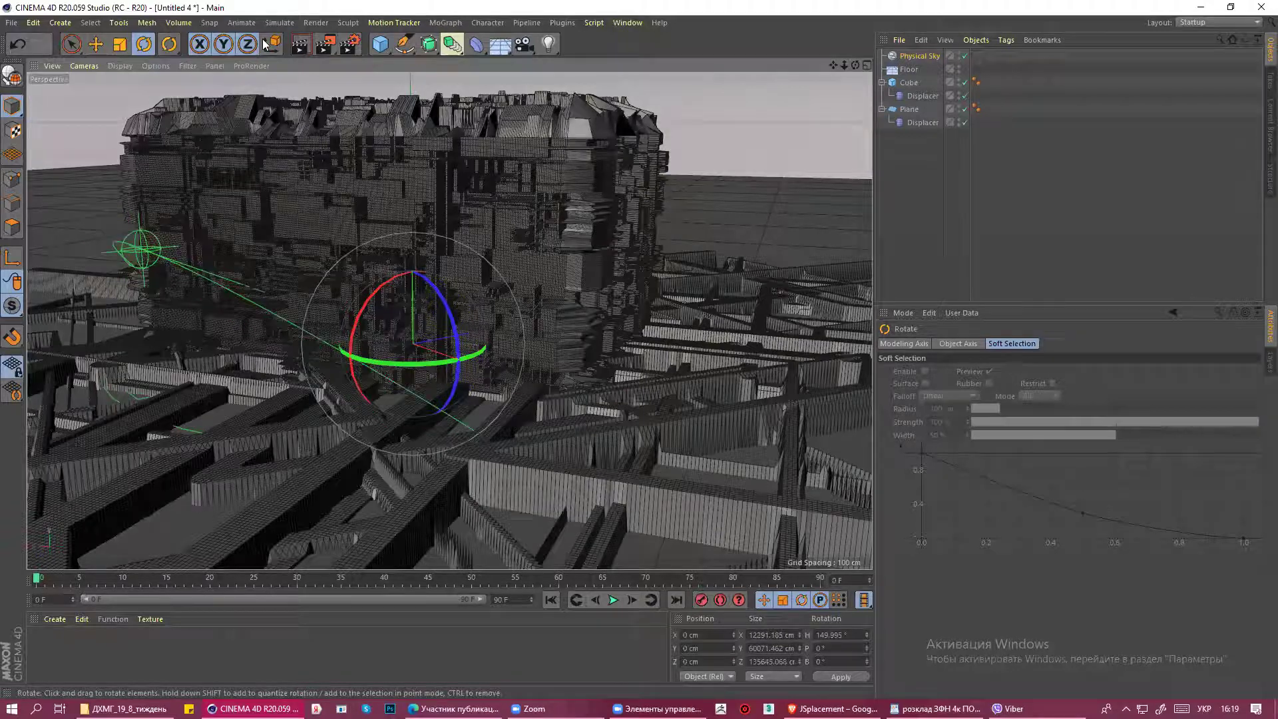
Add the Ambient Occlusion effect in Render Settings and render to Picture Viewer.
{"action": "left_click", "coordinate": [352, 46]}
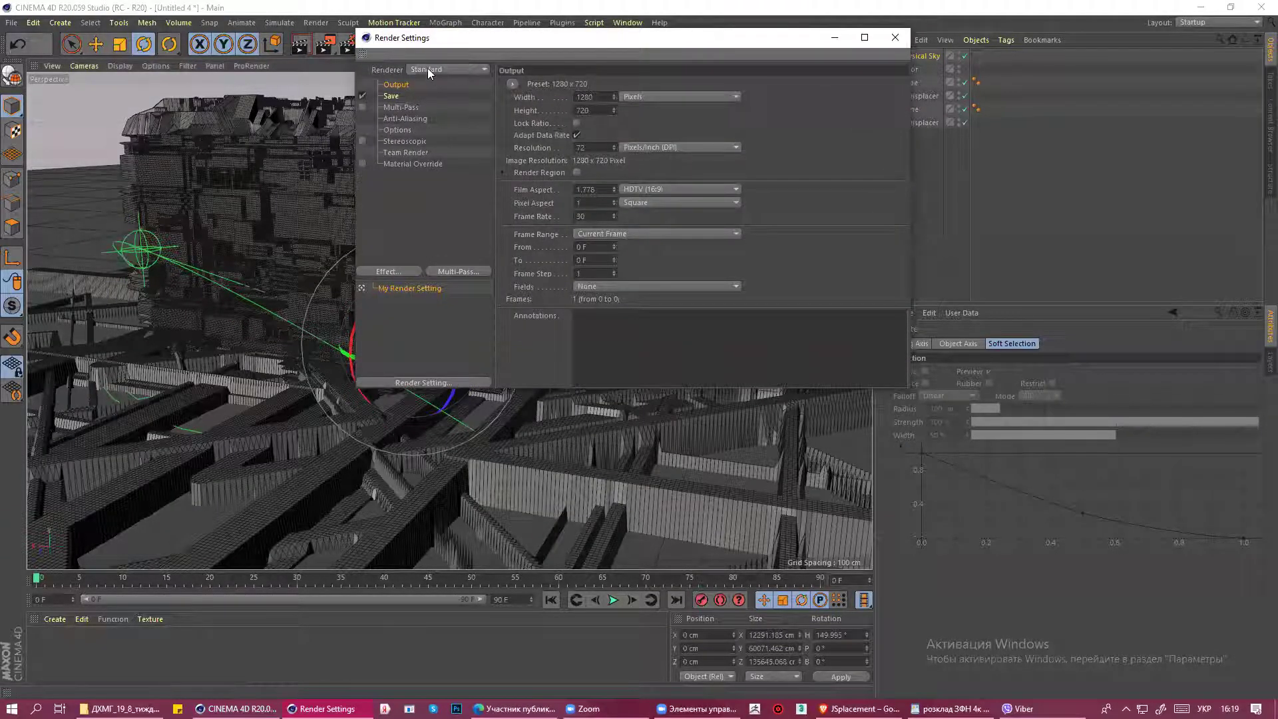
{"action": "left_click", "coordinate": [406, 272]}
{"action": "left_click", "coordinate": [463, 357]}
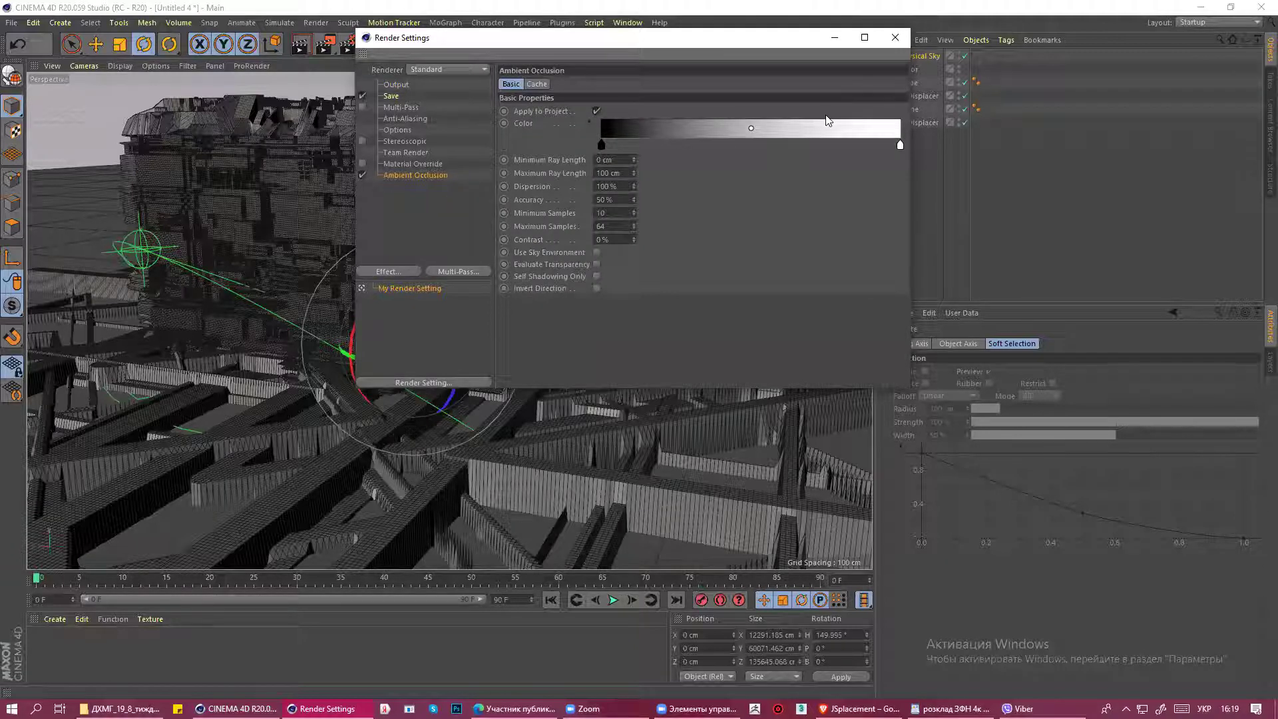
{"action": "left_click", "coordinate": [896, 37]}
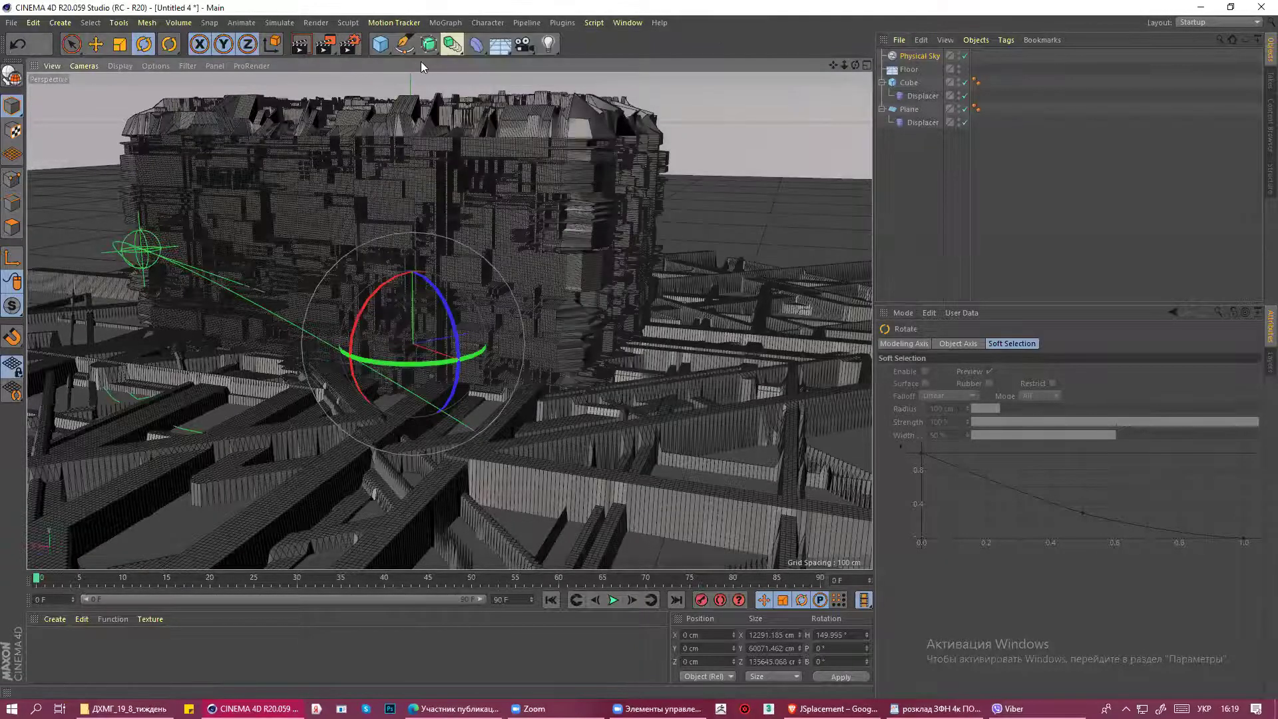
{"action": "left_click", "coordinate": [324, 44]}
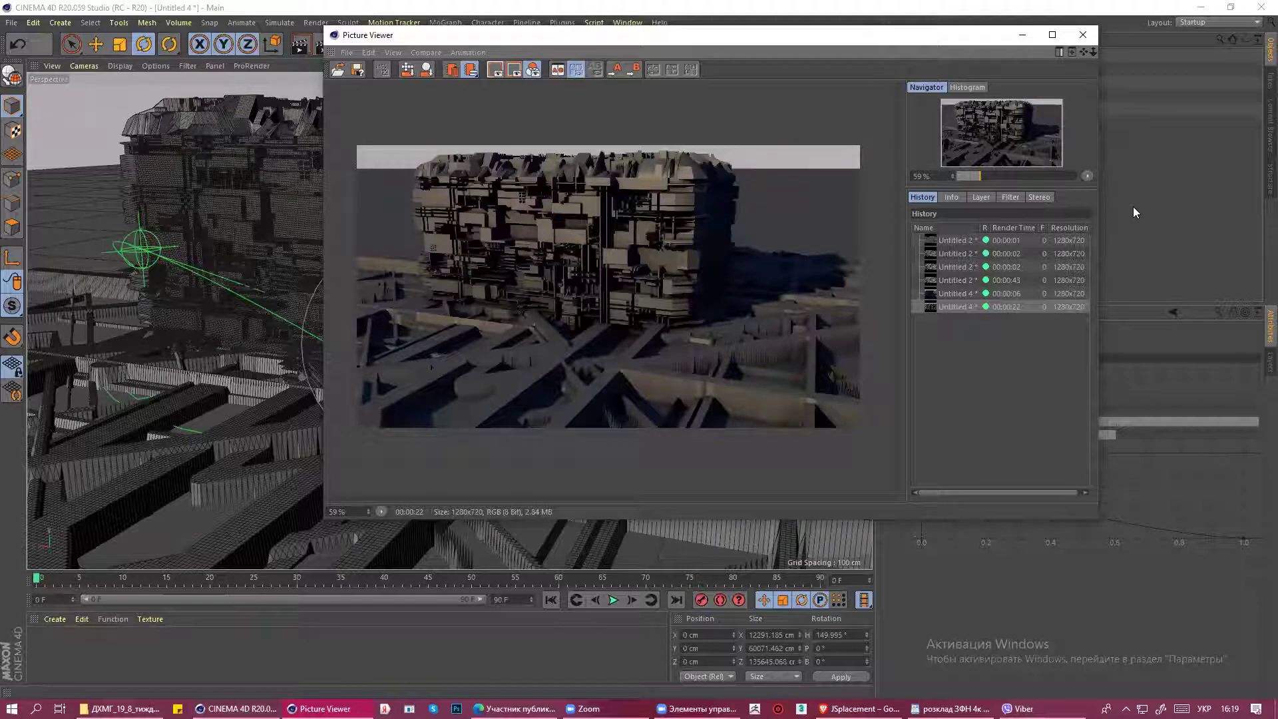
Compare the earlier render with the new ambient-occlusion render, zooming to 125%.
{"action": "left_click", "coordinate": [950, 293]}
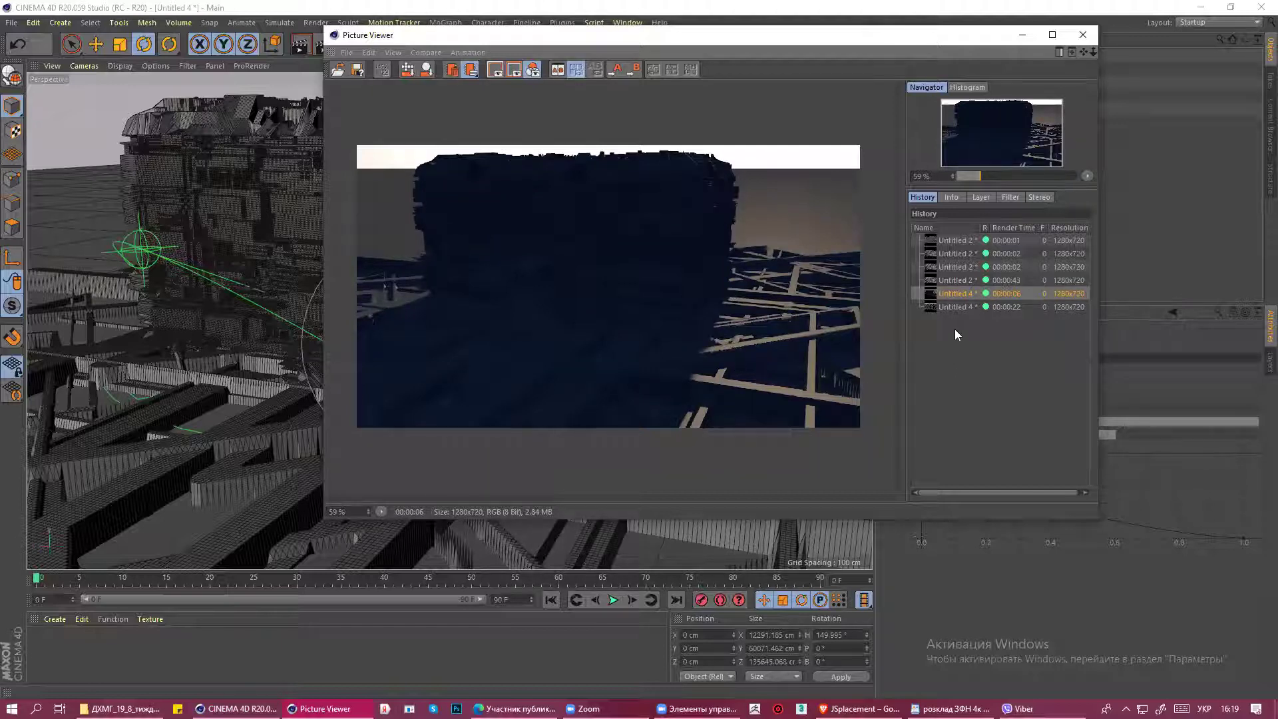
{"action": "left_click", "coordinate": [952, 307]}
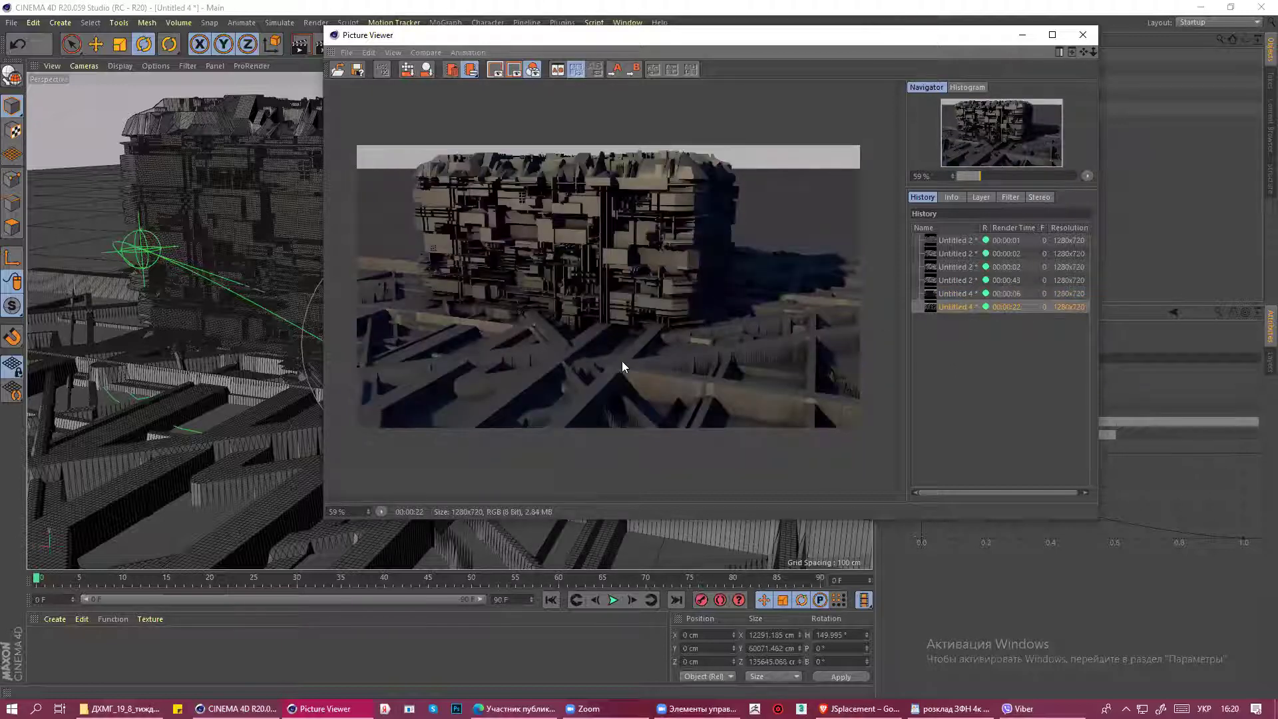
{"action": "scroll", "coordinate": [622, 332], "scroll_direction": "up", "scroll_amount": 1}
{"action": "scroll", "coordinate": [621, 332], "scroll_direction": "up", "scroll_amount": 1}
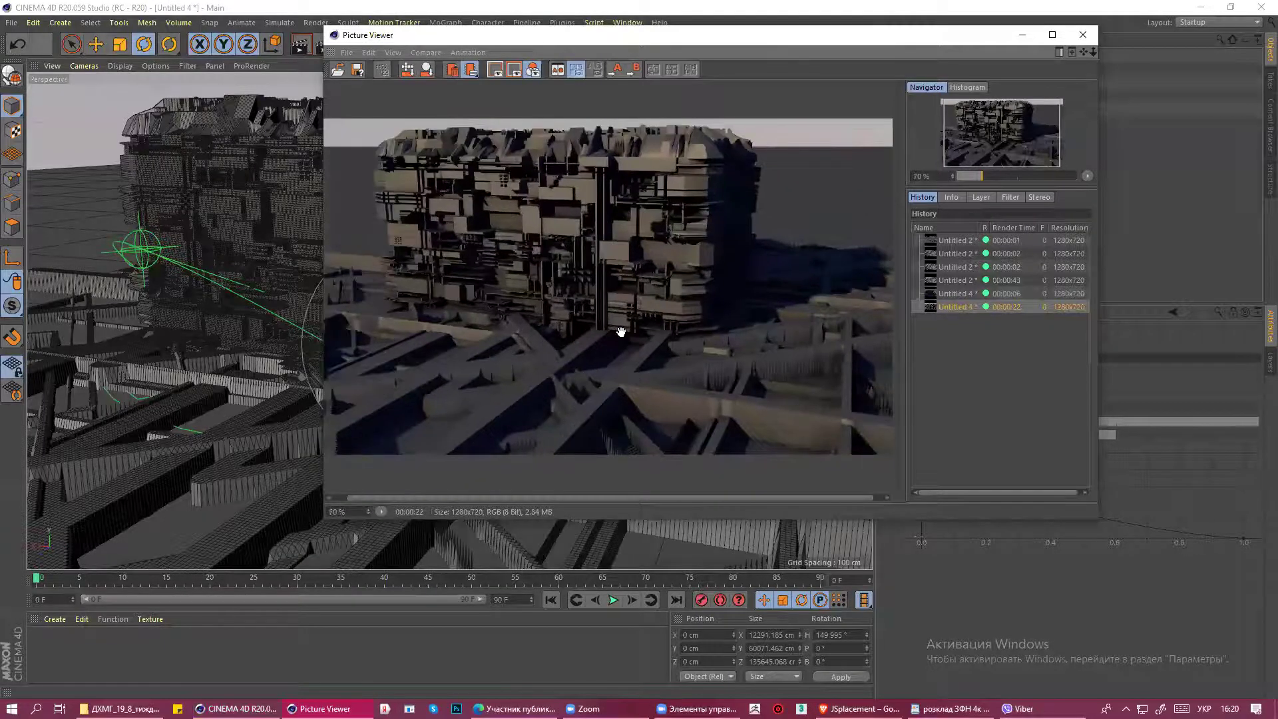
{"action": "scroll", "coordinate": [622, 332], "scroll_direction": "up", "scroll_amount": 1}
{"action": "scroll", "coordinate": [621, 331], "scroll_direction": "up", "scroll_amount": 1}
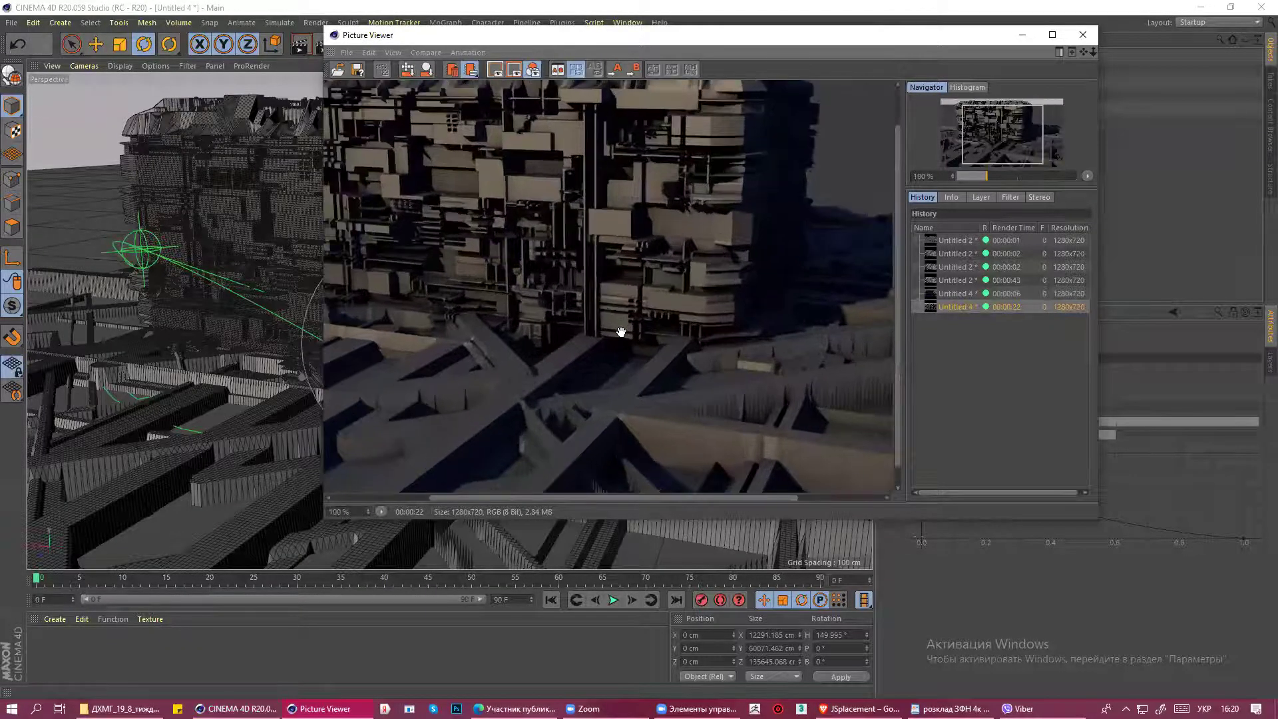
{"action": "scroll", "coordinate": [621, 331], "scroll_direction": "up", "scroll_amount": 1}
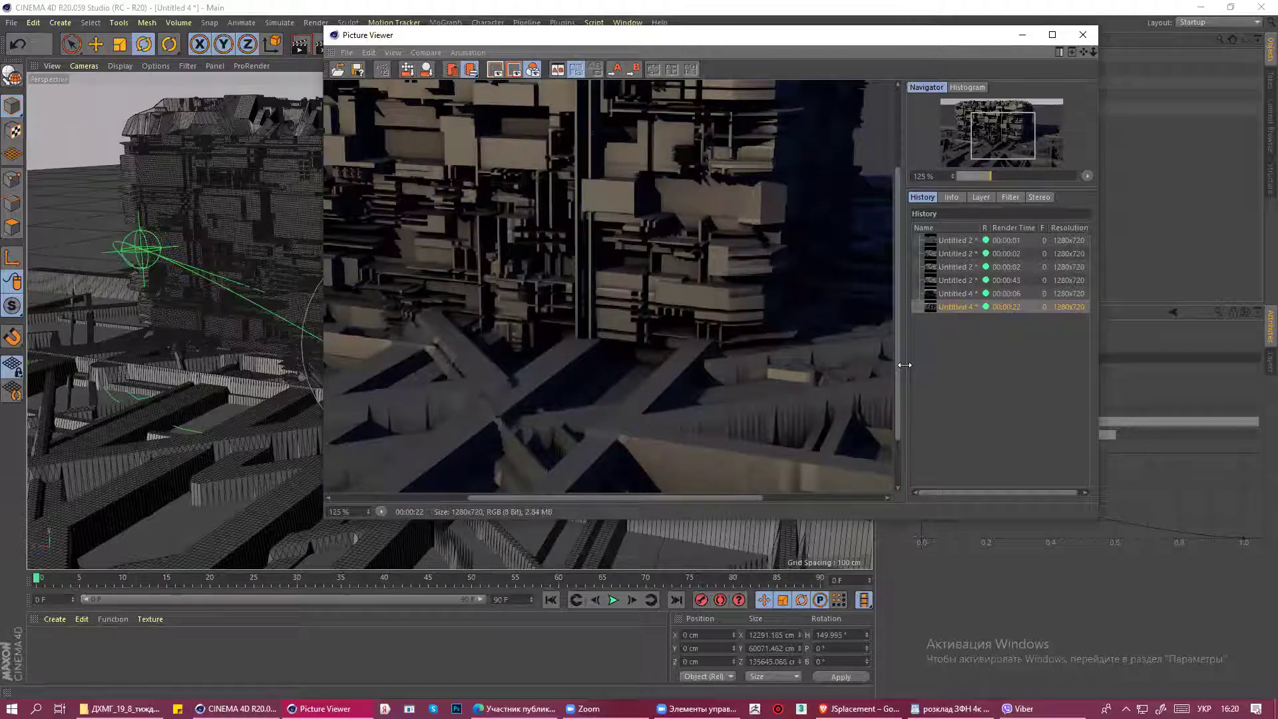
Pan around the zoomed render to inspect detail, then close Picture Viewer.
{"action": "left_click_drag", "start_coordinate": [900, 370], "coordinate": [888, 439]}
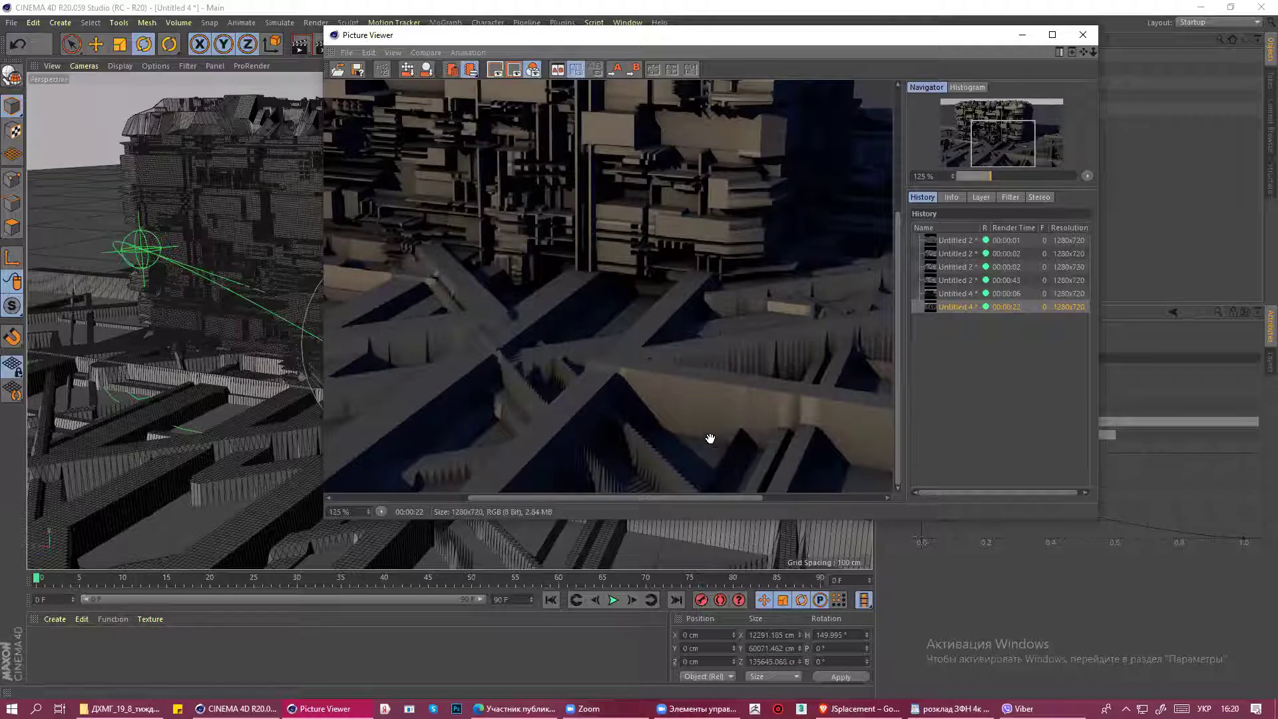
{"action": "mouse_move", "coordinate": [896, 446]}
{"action": "left_mouse_down"}
{"action": "mouse_move", "coordinate": [897, 276]}
{"action": "mouse_move", "coordinate": [897, 412]}
{"action": "left_mouse_up"}
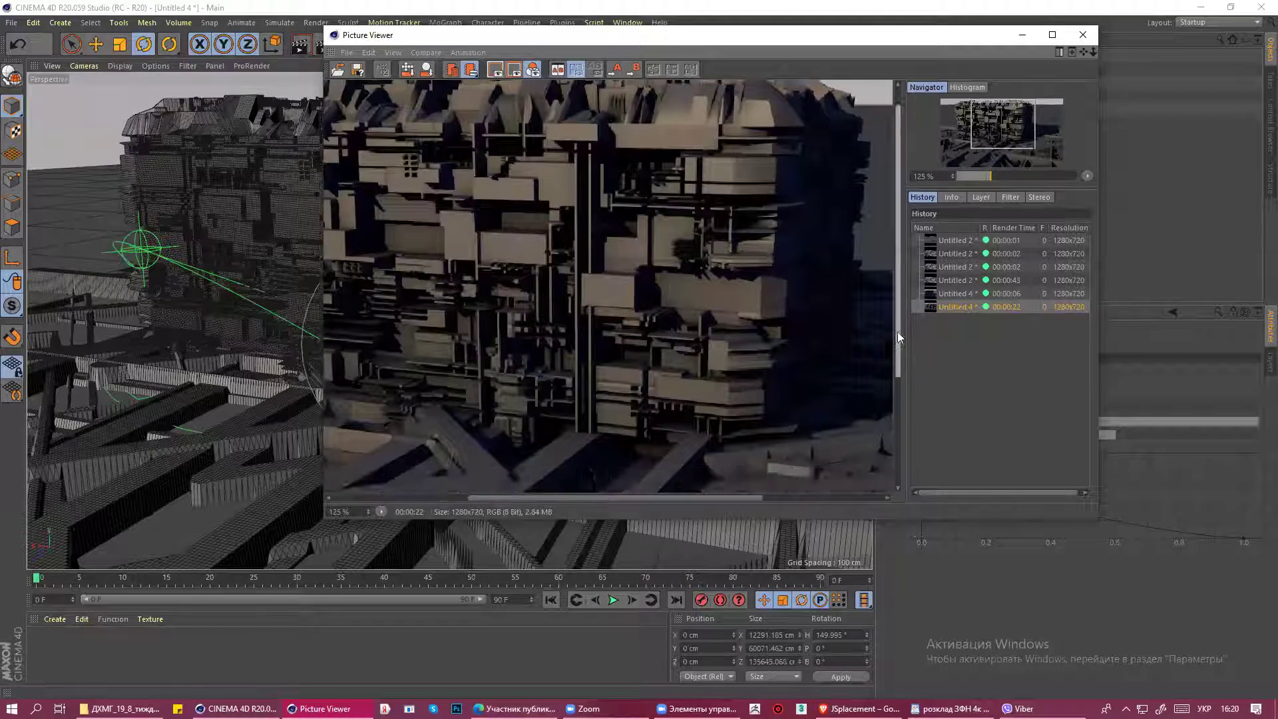
{"action": "left_click_drag", "start_coordinate": [678, 500], "coordinate": [517, 498]}
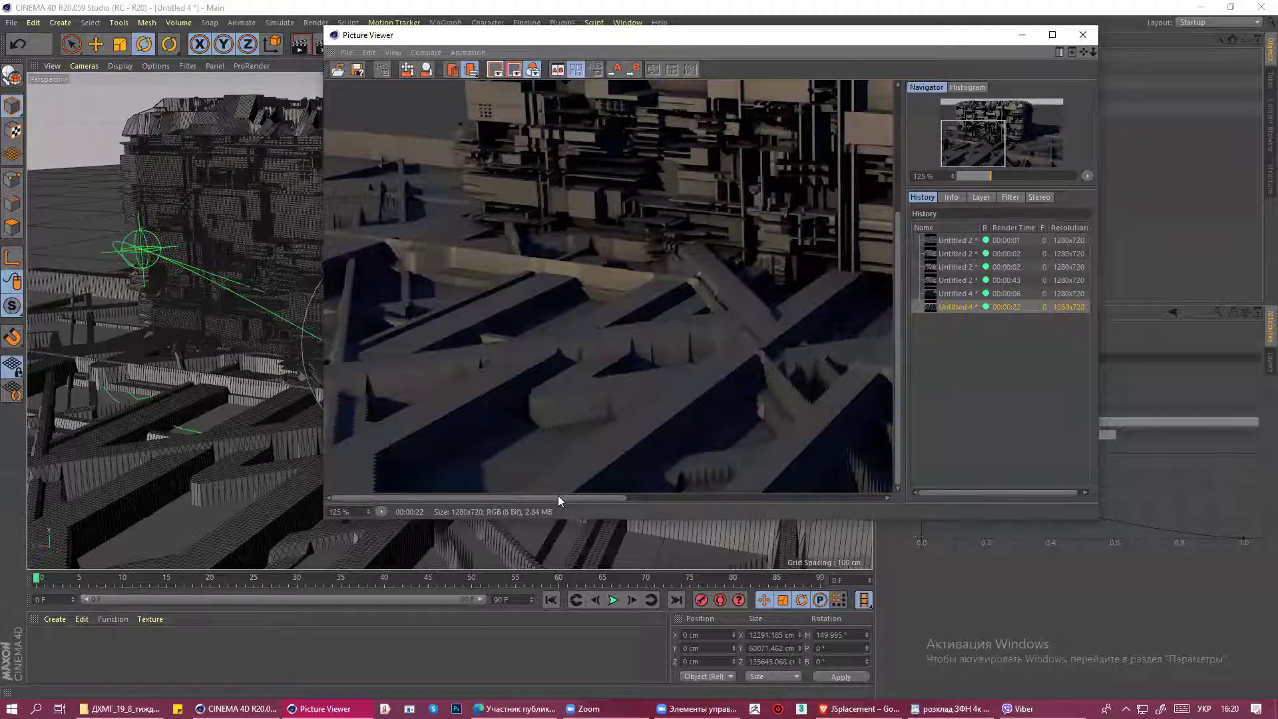
{"action": "left_click_drag", "start_coordinate": [557, 498], "coordinate": [721, 499]}
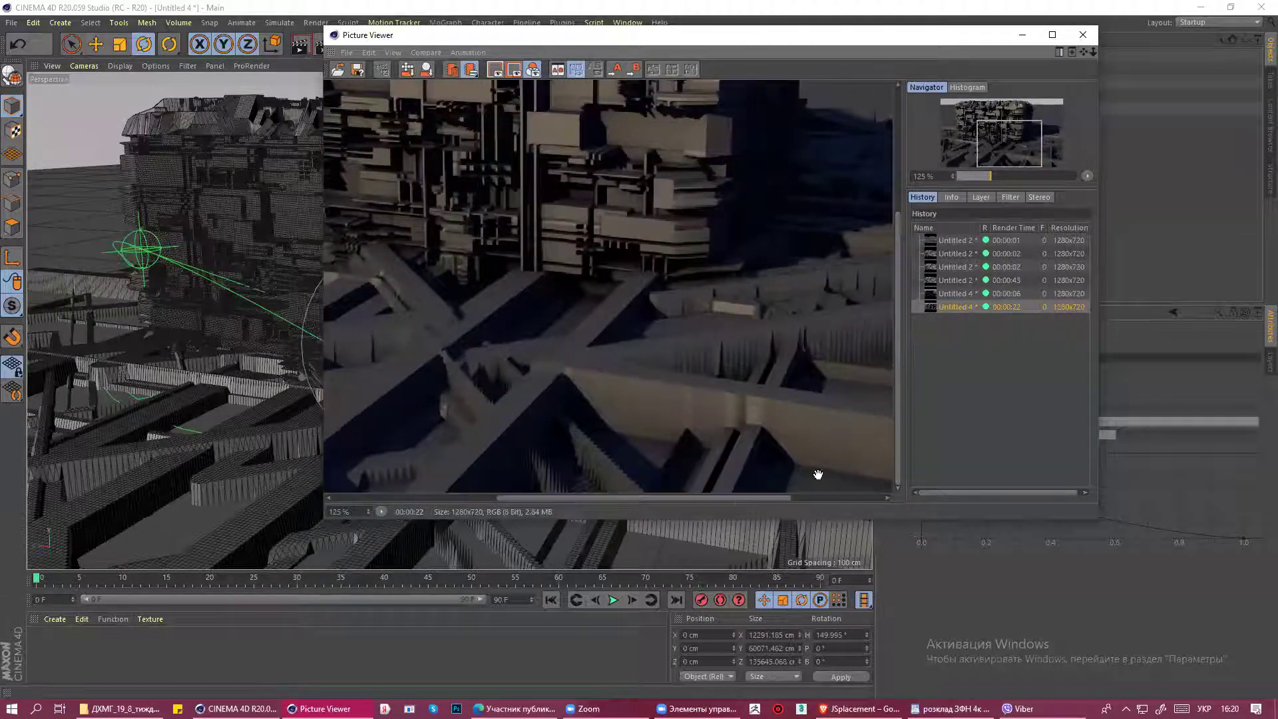
{"action": "left_click_drag", "start_coordinate": [897, 436], "coordinate": [896, 300]}
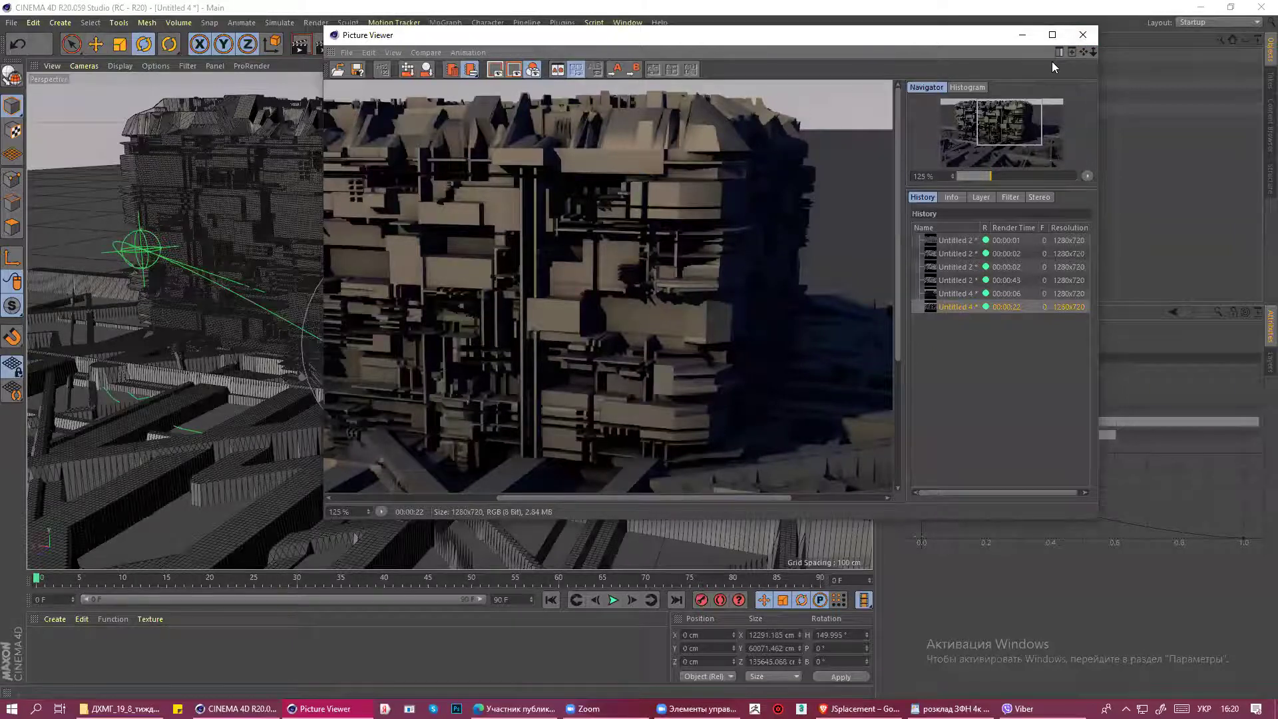
{"action": "left_click", "coordinate": [1090, 38]}
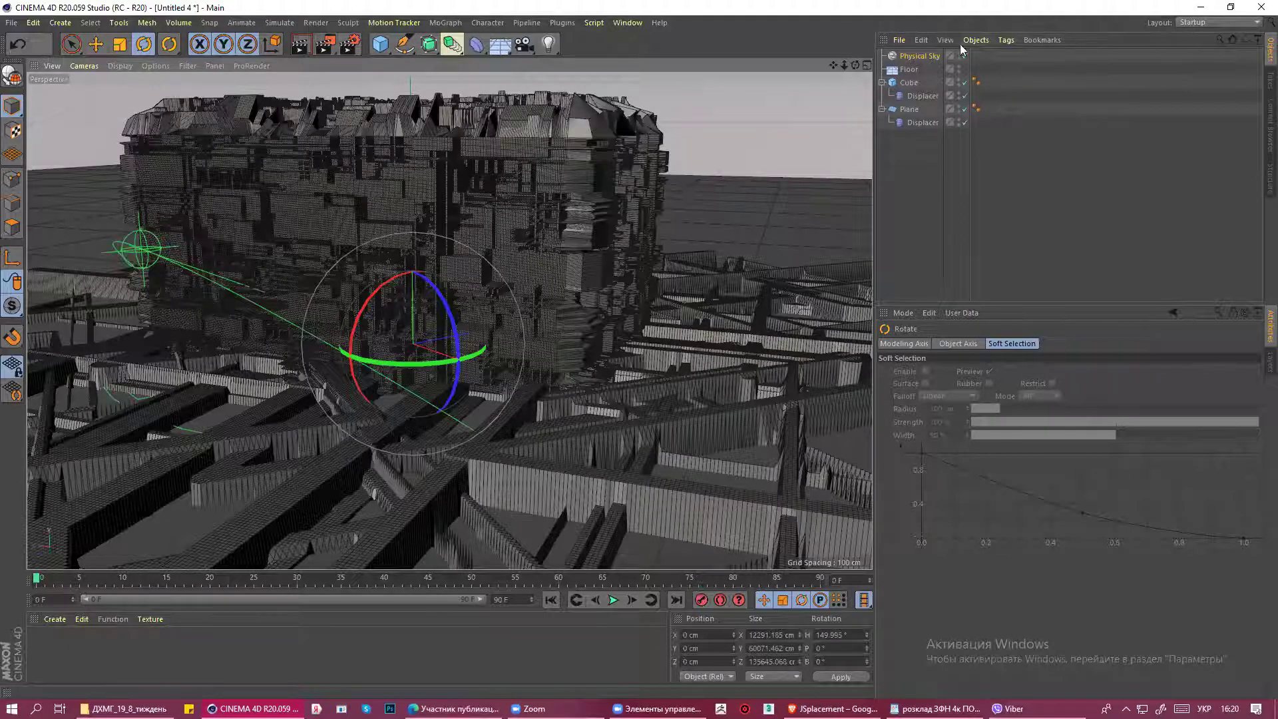
Load the red sunset preset on the Physical Sky, orbit to frame the building, and render the view.
{"action": "left_click", "coordinate": [926, 56]}
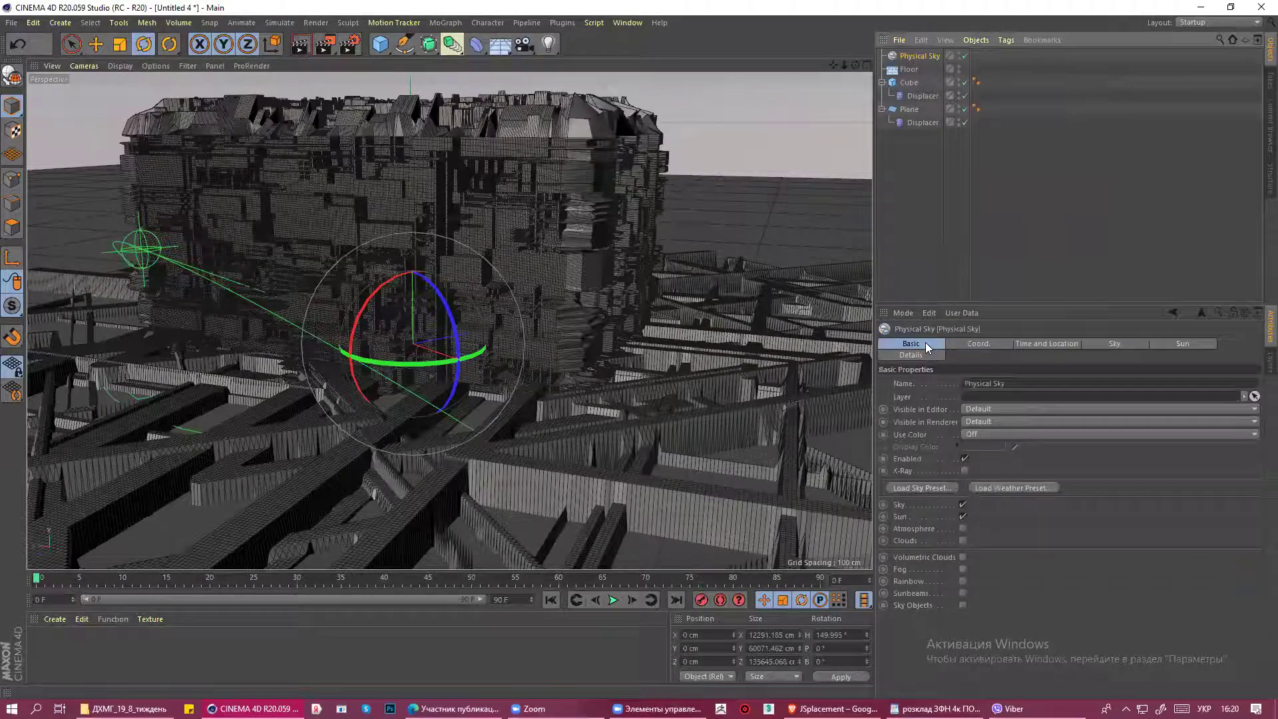
{"action": "left_click", "coordinate": [937, 486]}
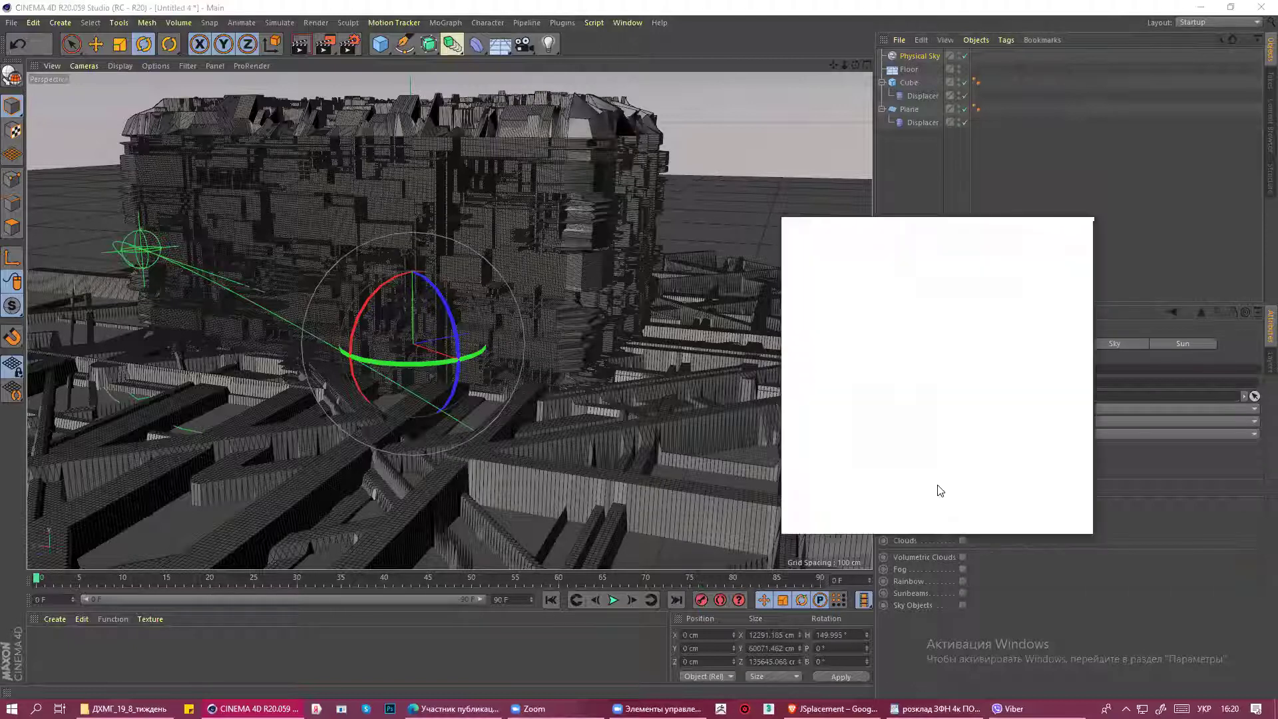
{"action": "left_click", "coordinate": [918, 420]}
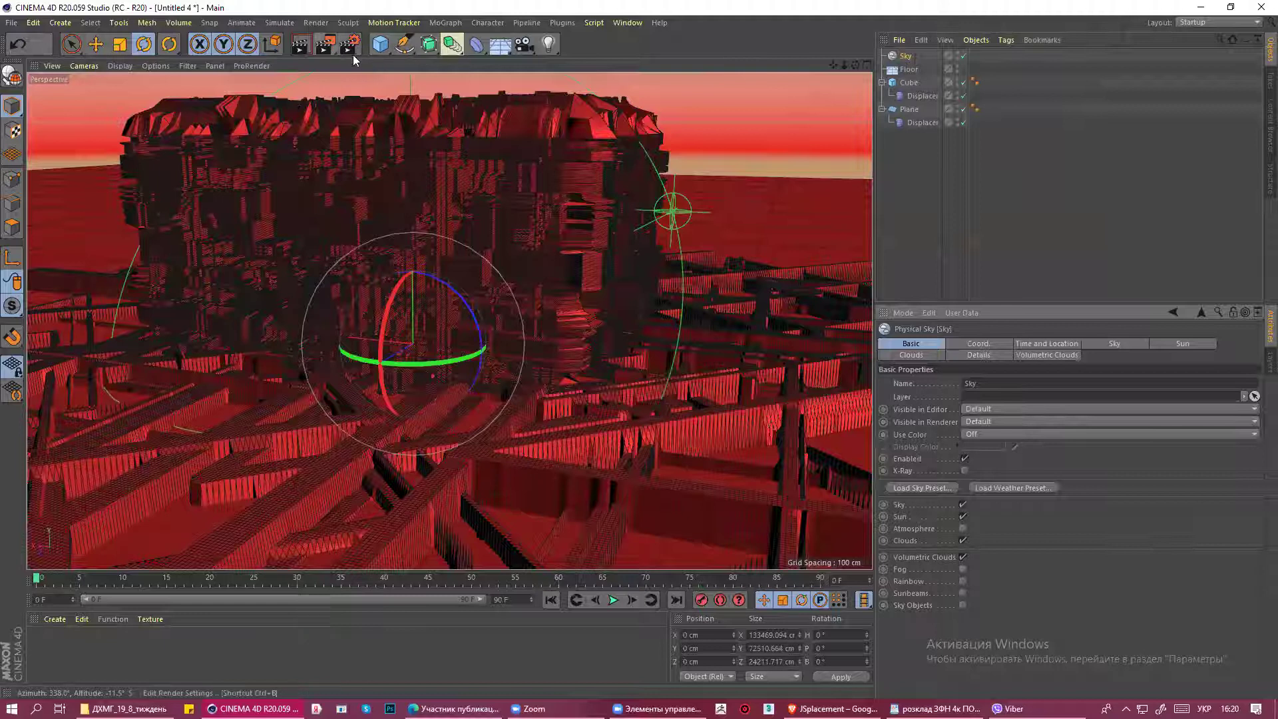
{"action": "mouse_move", "coordinate": [748, 278]}
{"action": "left_mouse_down", "text": "alt"}
{"action": "mouse_move", "coordinate": [691, 279]}
{"action": "mouse_move", "coordinate": [764, 298]}
{"action": "left_mouse_up", "text": "alt"}
{"action": "mouse_move", "coordinate": [619, 291]}
{"action": "left_mouse_down", "text": "alt"}
{"action": "mouse_move", "coordinate": [713, 307]}
{"action": "mouse_move", "coordinate": [625, 306]}
{"action": "left_mouse_up", "text": "alt"}
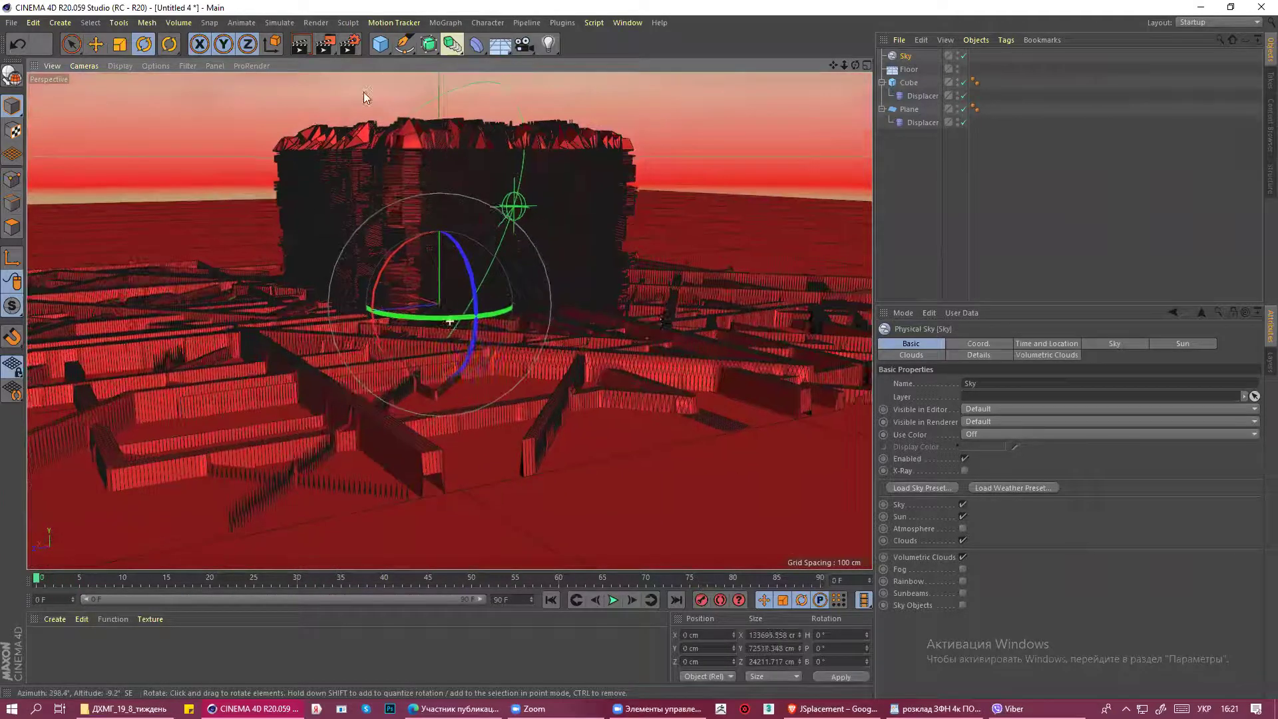
{"action": "left_click", "coordinate": [300, 46]}
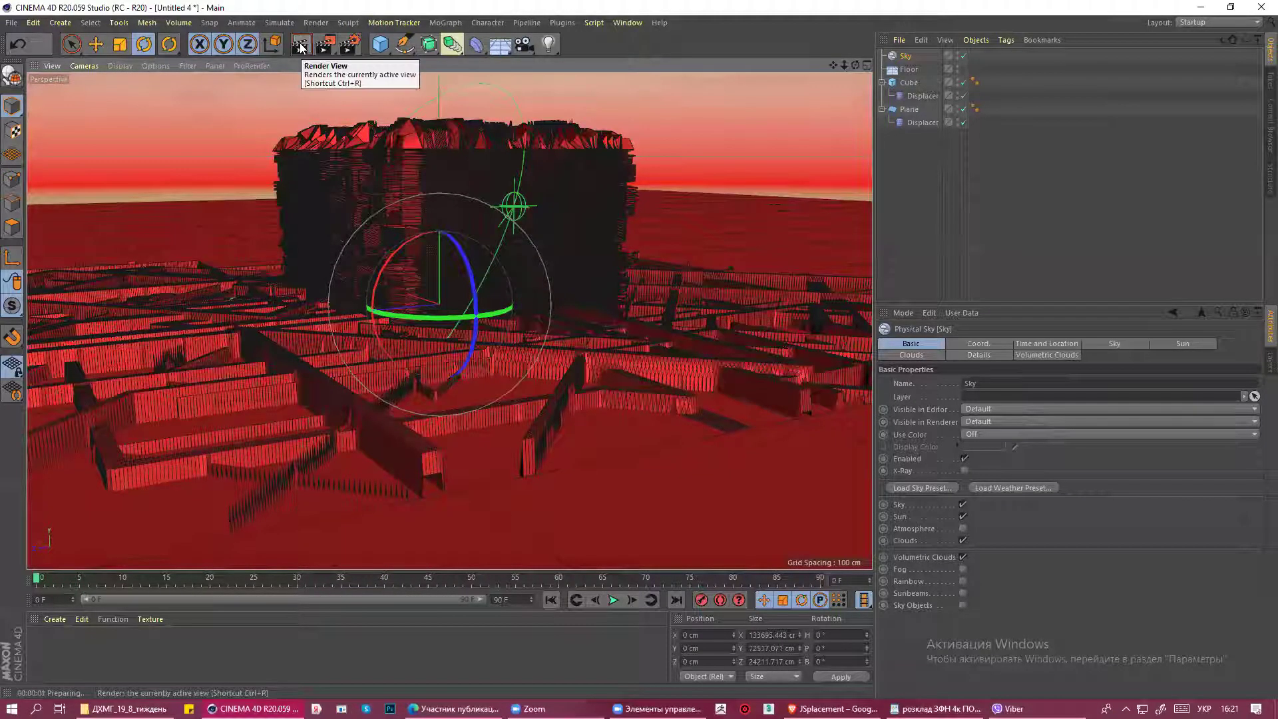
Render the red-sunset scene to Picture Viewer, centre the building, and dismiss the Viber popup.
{"action": "left_click", "coordinate": [321, 48]}
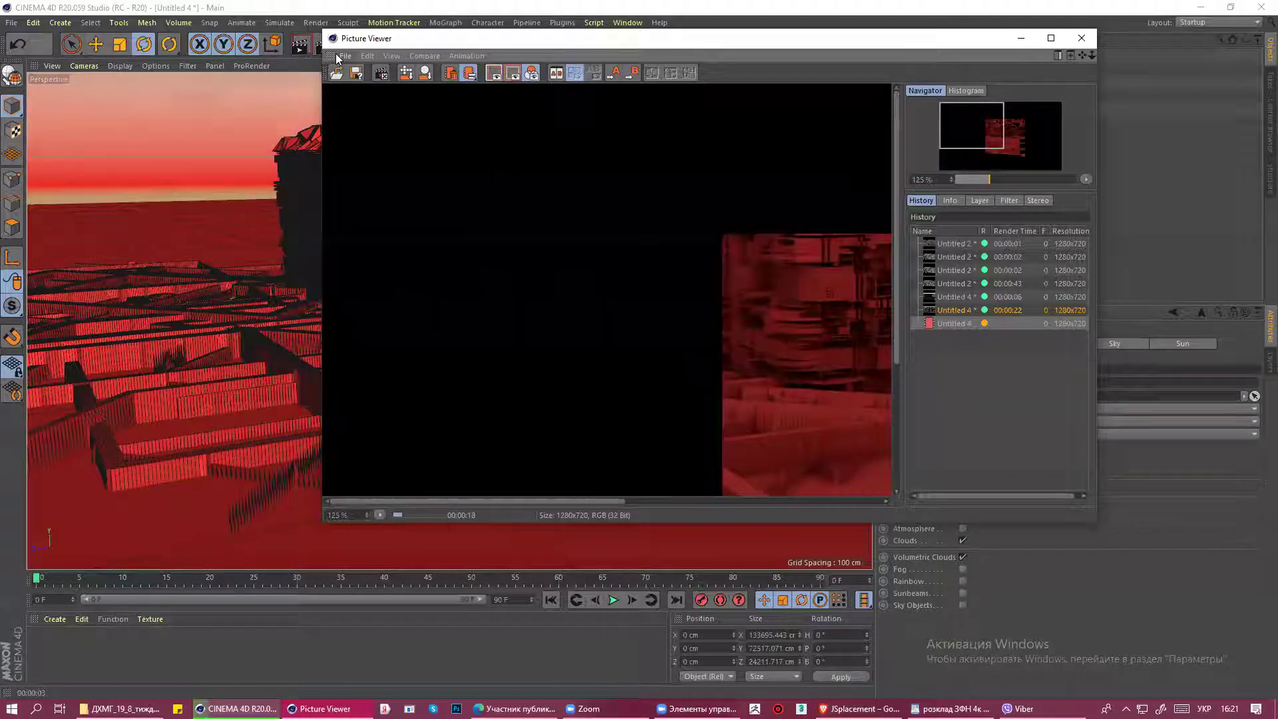
{"action": "mouse_move", "coordinate": [811, 401]}
{"action": "left_mouse_down"}
{"action": "mouse_move", "coordinate": [762, 359]}
{"action": "mouse_move", "coordinate": [485, 248]}
{"action": "mouse_move", "coordinate": [529, 289]}
{"action": "left_mouse_up"}
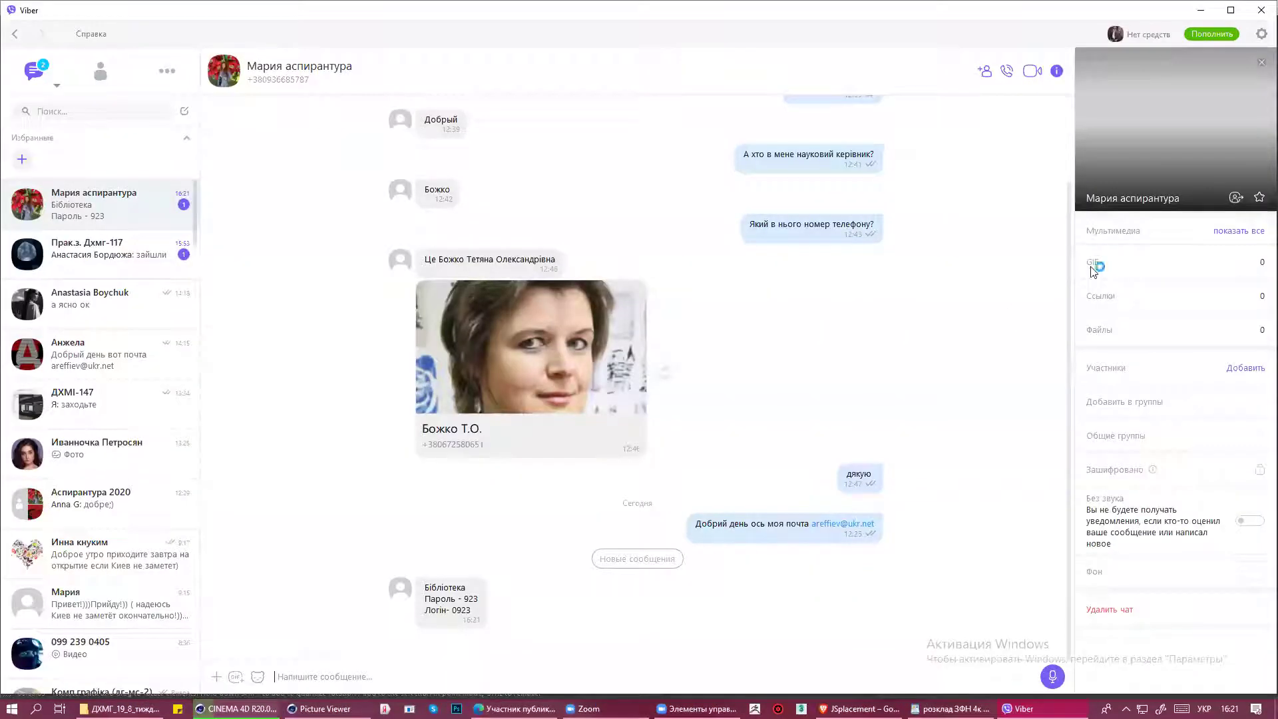
{"action": "left_click", "coordinate": [1260, 10]}
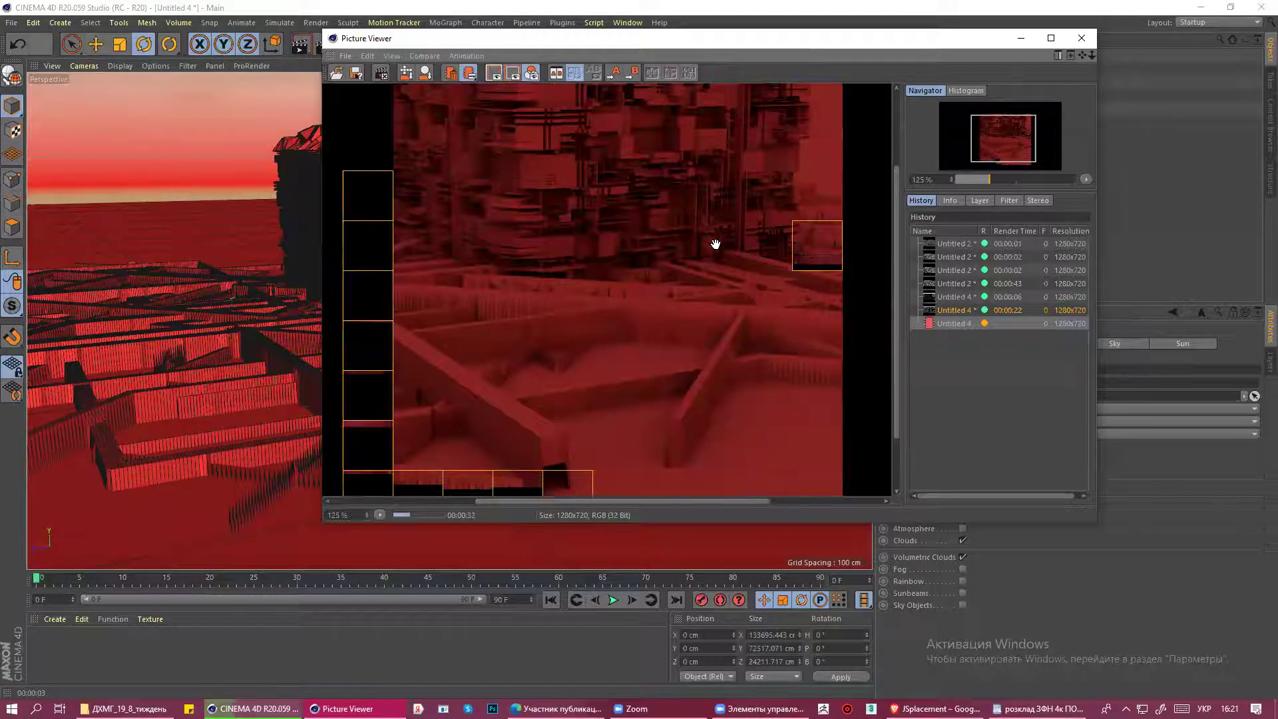
Pan the Picture Viewer image to follow the building as the render fills in.
{"action": "left_click_drag", "start_coordinate": [719, 259], "coordinate": [765, 374]}
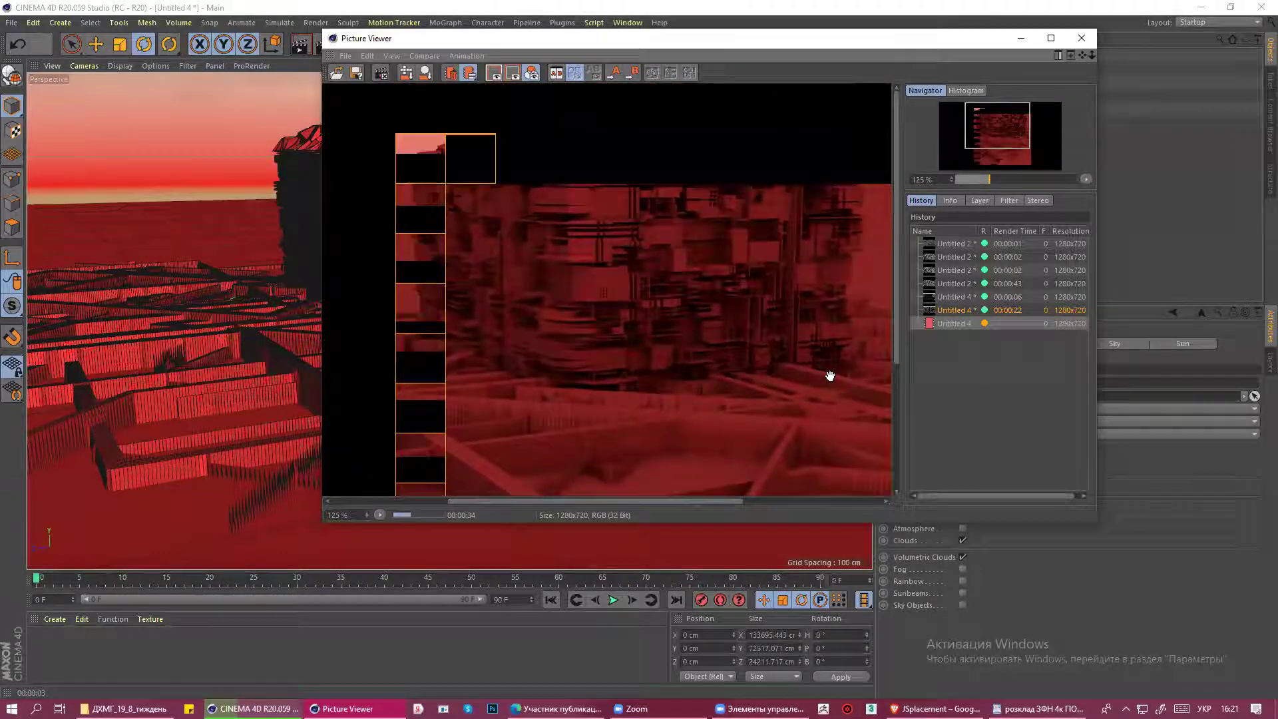
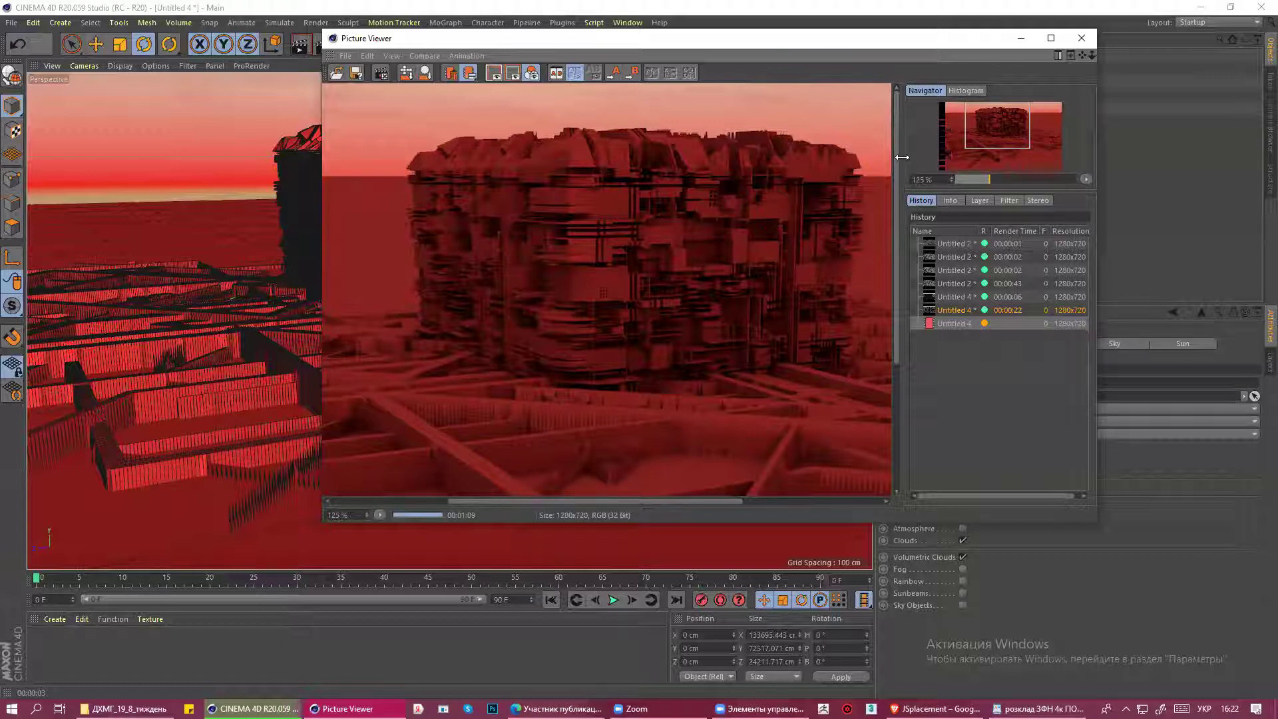
Close the Picture Viewer, zoom out and orbit down over the scene, then show the primitive shapes palette.
{"action": "left_click", "coordinate": [1082, 40]}
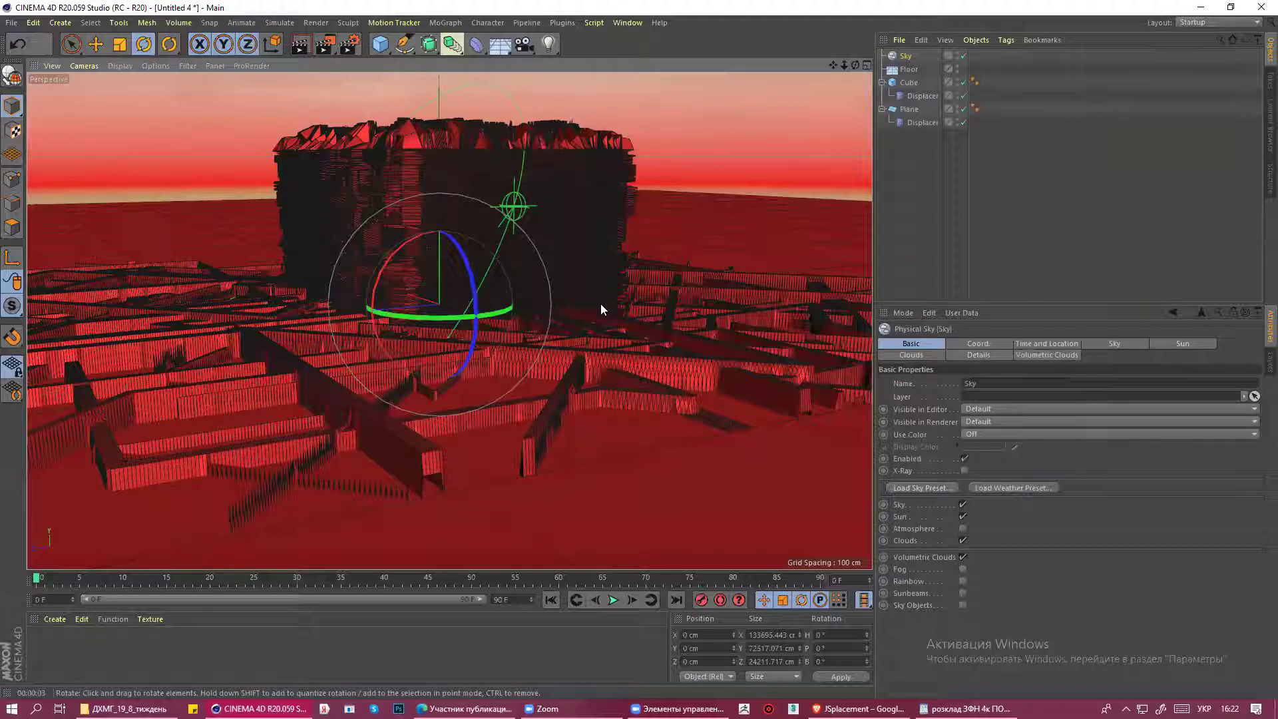
{"action": "scroll", "coordinate": [628, 310], "scroll_direction": "down", "scroll_amount": 3}
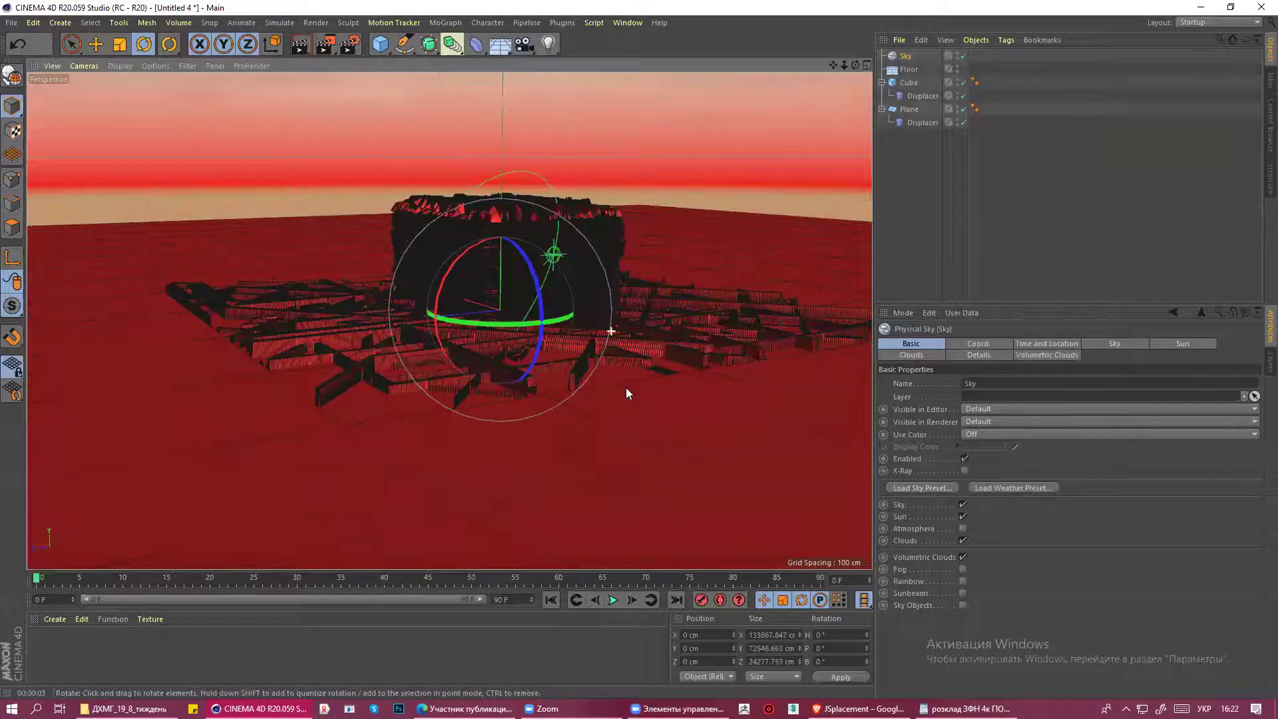
{"action": "mouse_move", "coordinate": [639, 342]}
{"action": "left_mouse_down", "text": "alt"}
{"action": "mouse_move", "coordinate": [653, 300]}
{"action": "mouse_move", "coordinate": [679, 328]}
{"action": "left_mouse_up", "text": "alt"}
{"action": "left_click_drag", "start_coordinate": [380, 48], "coordinate": [619, 93]}
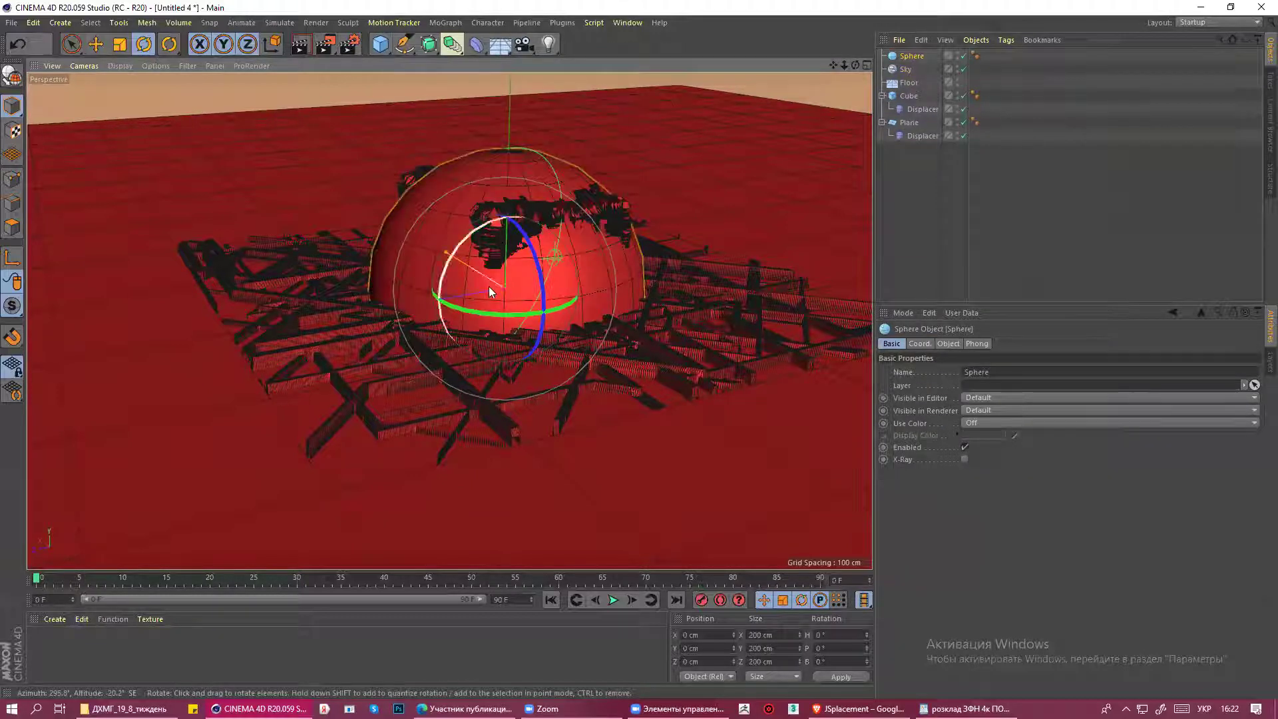
Move the new sphere along Z to the left of the cube tower.
{"action": "left_click", "coordinate": [96, 44]}
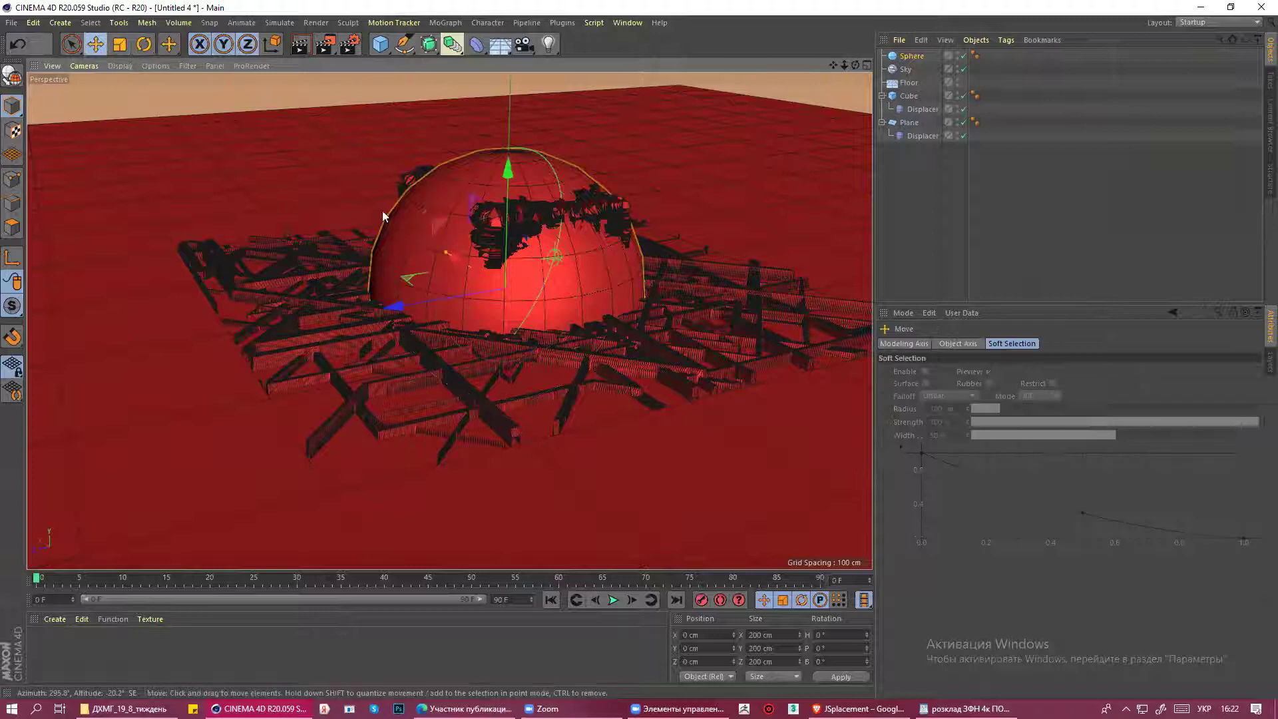
{"action": "left_click_drag", "start_coordinate": [450, 296], "coordinate": [215, 285]}
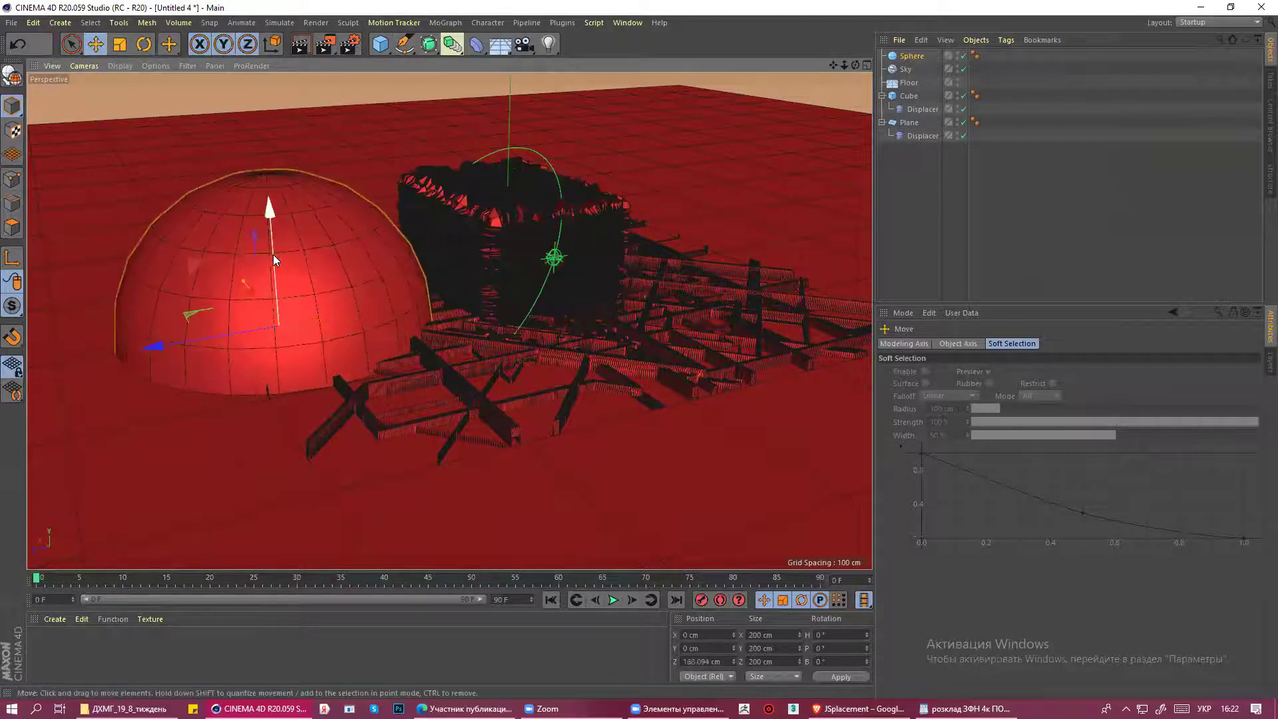
{"action": "left_click_drag", "start_coordinate": [273, 253], "coordinate": [269, 241]}
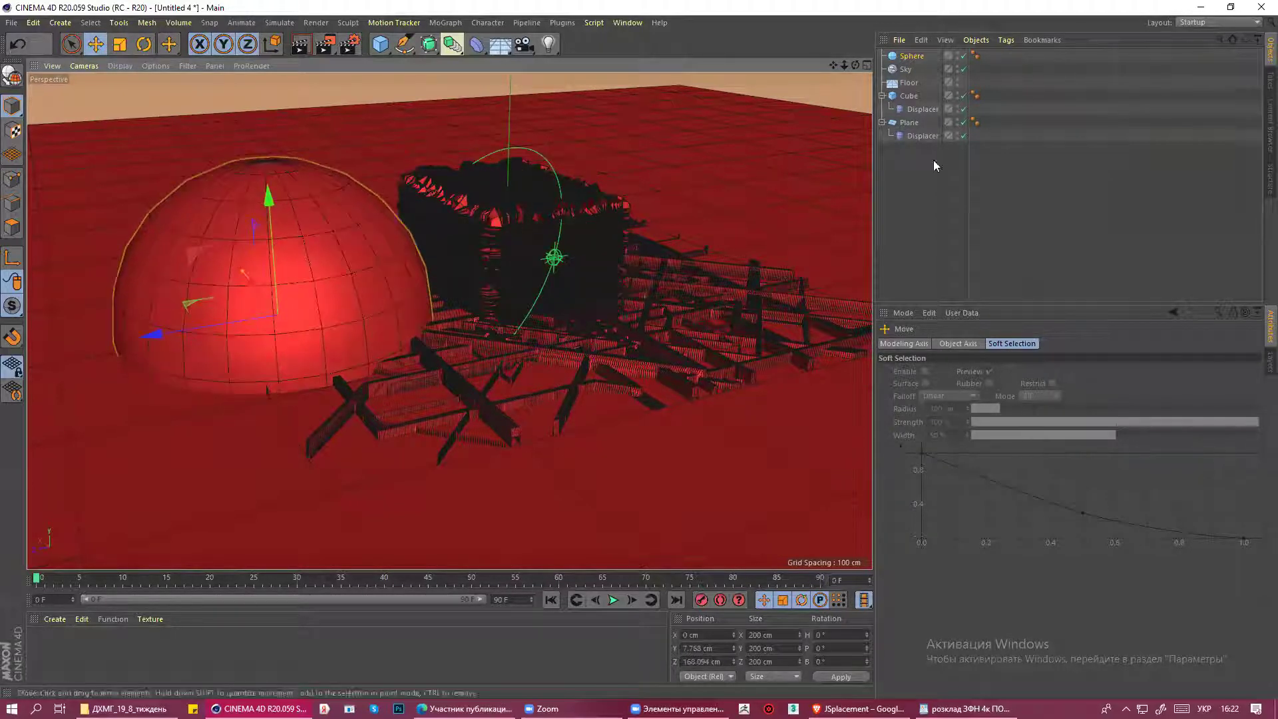
Change the sphere's Object Type to Icosahedron.
{"action": "left_click", "coordinate": [911, 56]}
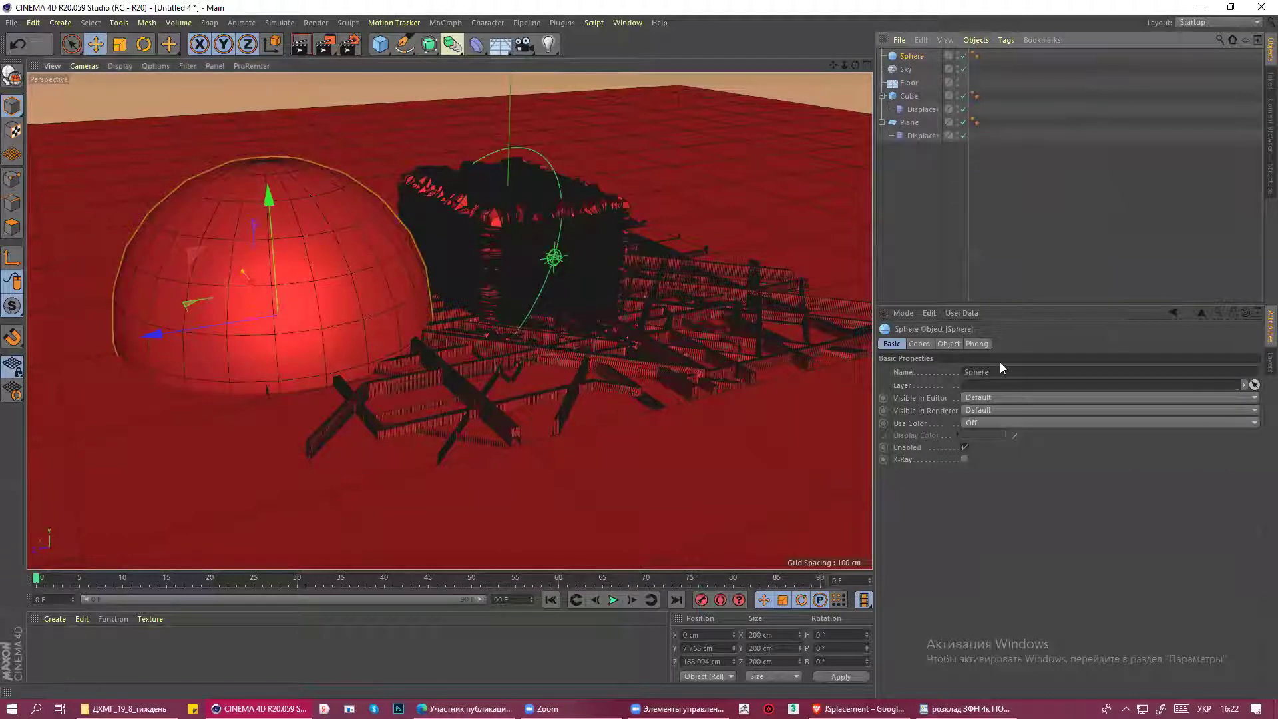
{"action": "left_click", "coordinate": [948, 343]}
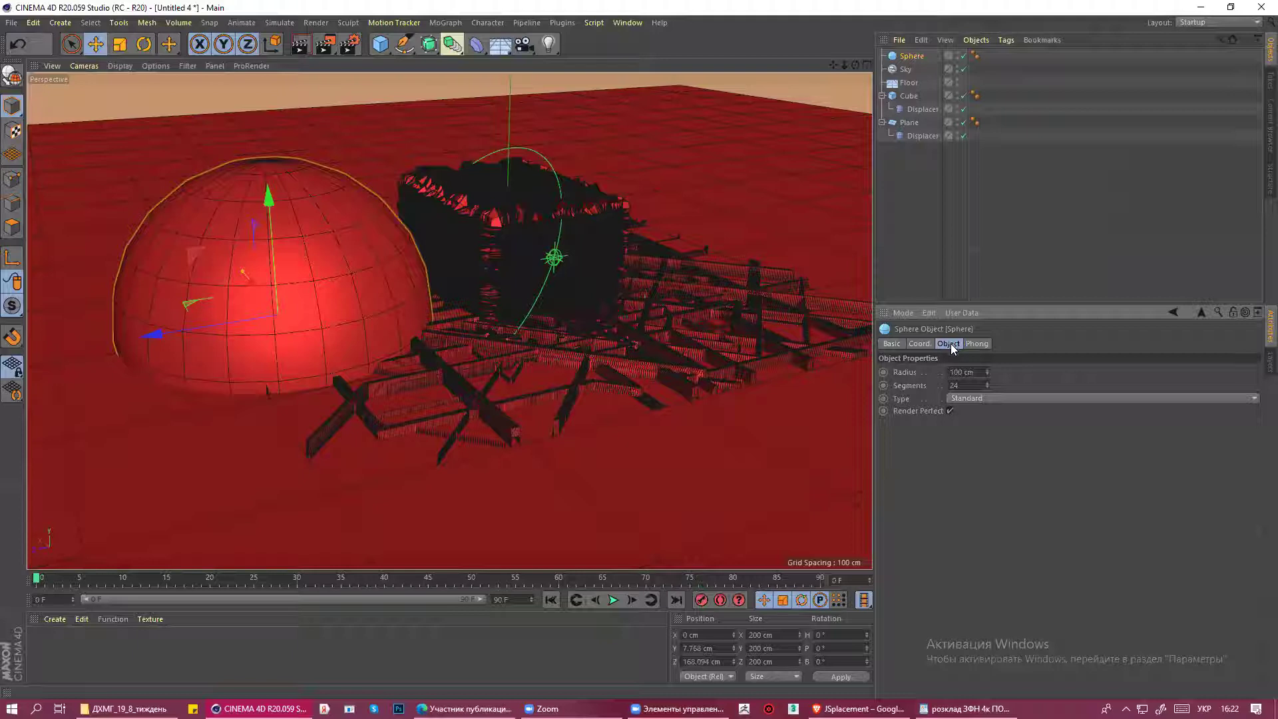
{"action": "left_click", "coordinate": [964, 400]}
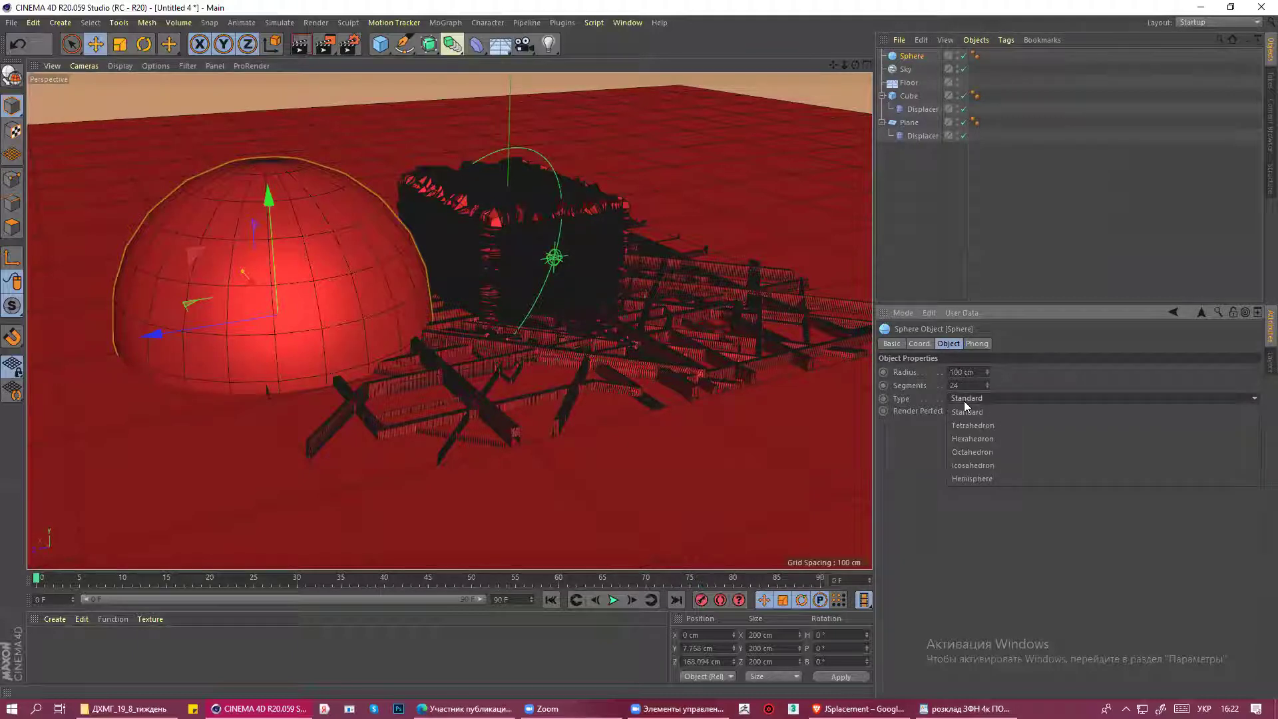
{"action": "left_click", "coordinate": [970, 464]}
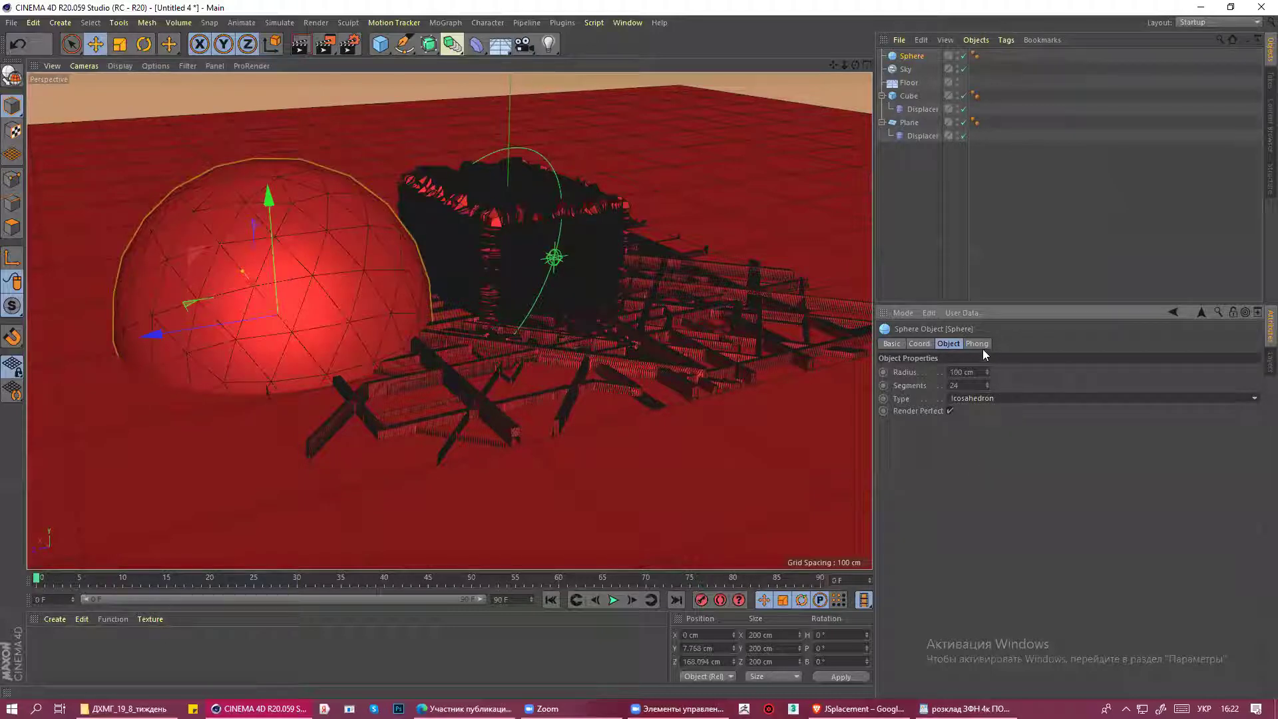
{"action": "left_click", "coordinate": [919, 344]}
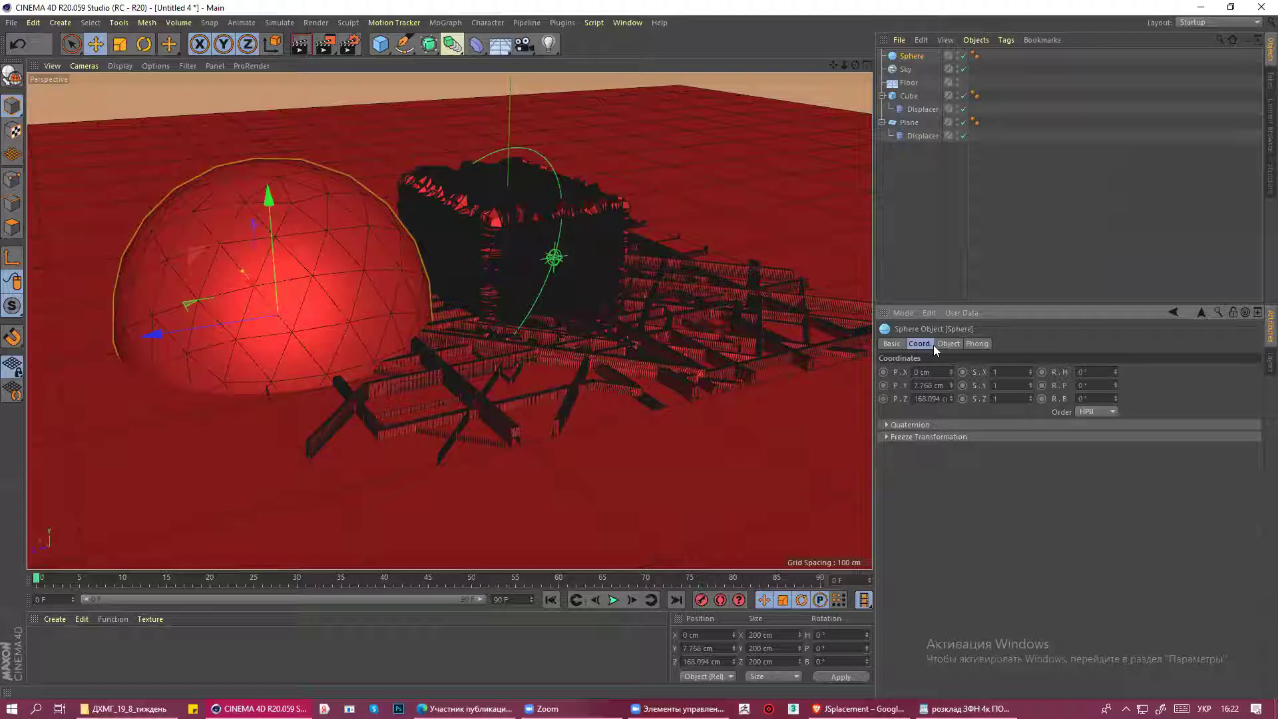
{"action": "left_click", "coordinate": [953, 345]}
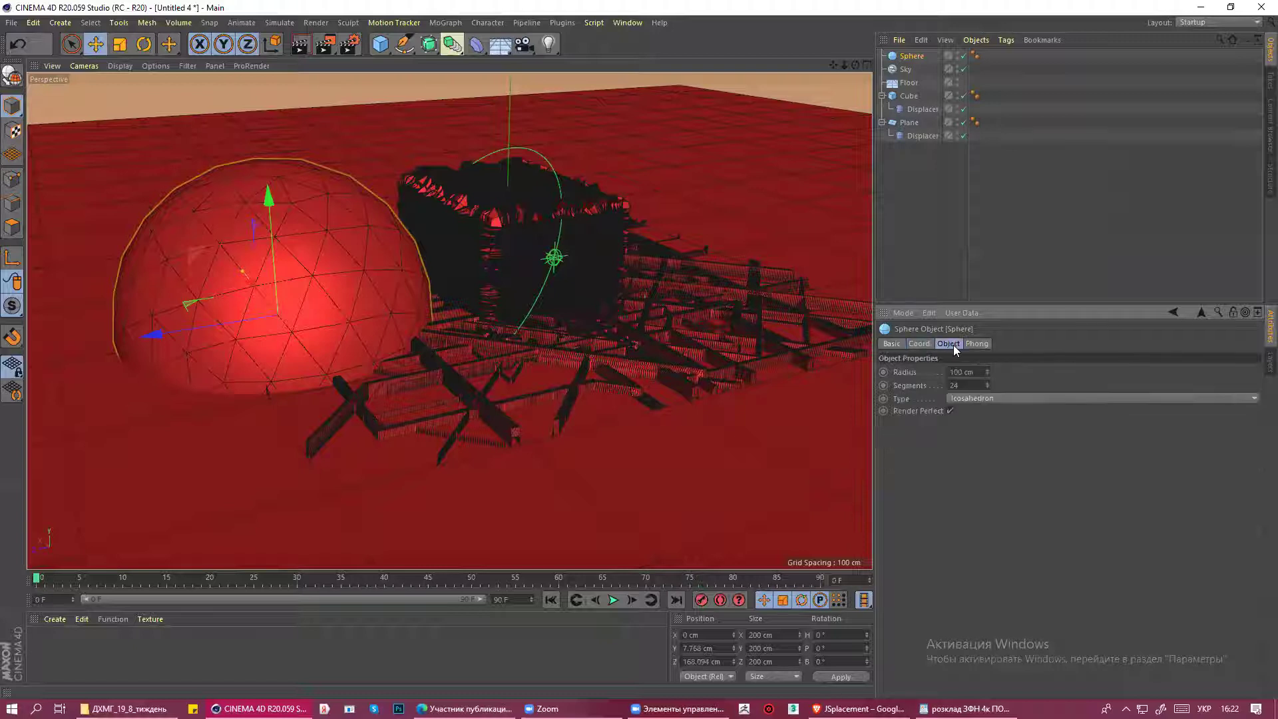
{"action": "left_click", "coordinate": [967, 385]}
Set the sphere's Segments to 500 and toggle Enabled off and back on.
{"action": "key", "text": "BackSpace"}
{"action": "key", "text": "BackSpace"}
{"action": "left_click", "coordinate": [959, 371]}
{"action": "left_click", "coordinate": [922, 344]}
{"action": "left_click", "coordinate": [896, 344]}
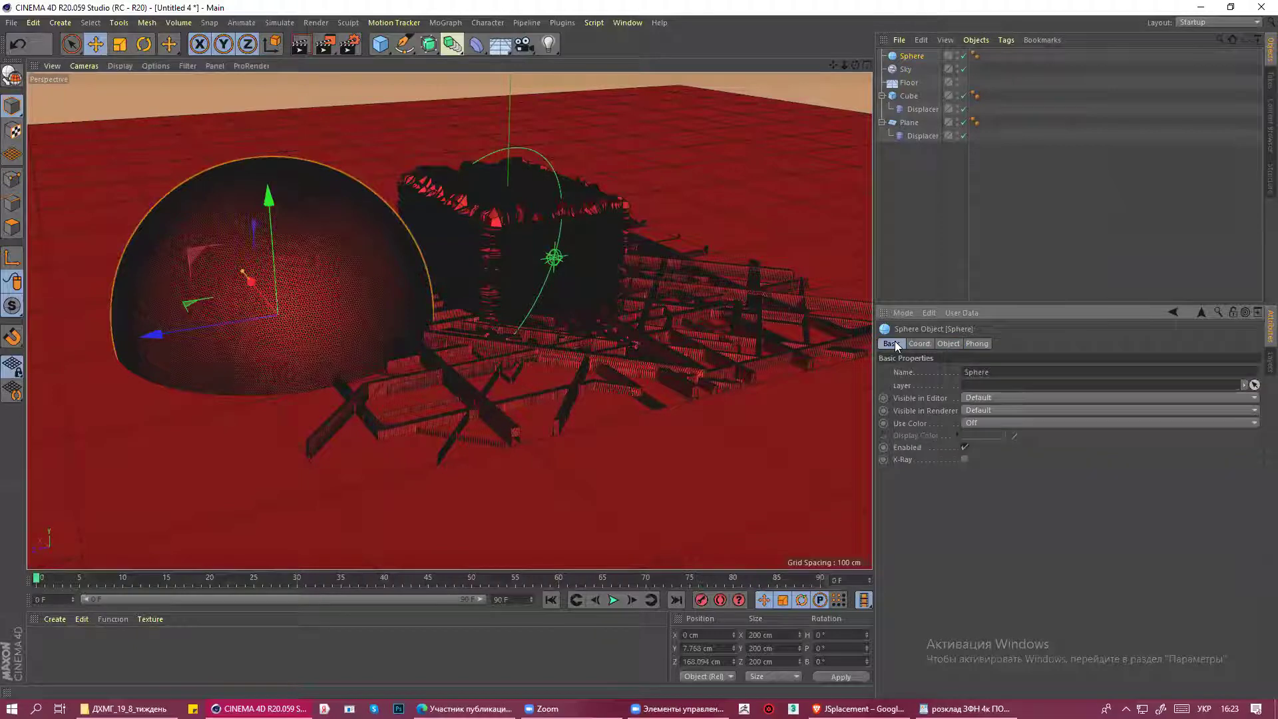
{"action": "left_click", "coordinate": [965, 447]}
{"action": "left_click", "coordinate": [965, 447]}
Inspect the sphere's Phong tag settings and orbit the view closer to the sphere.
{"action": "left_click", "coordinate": [972, 345]}
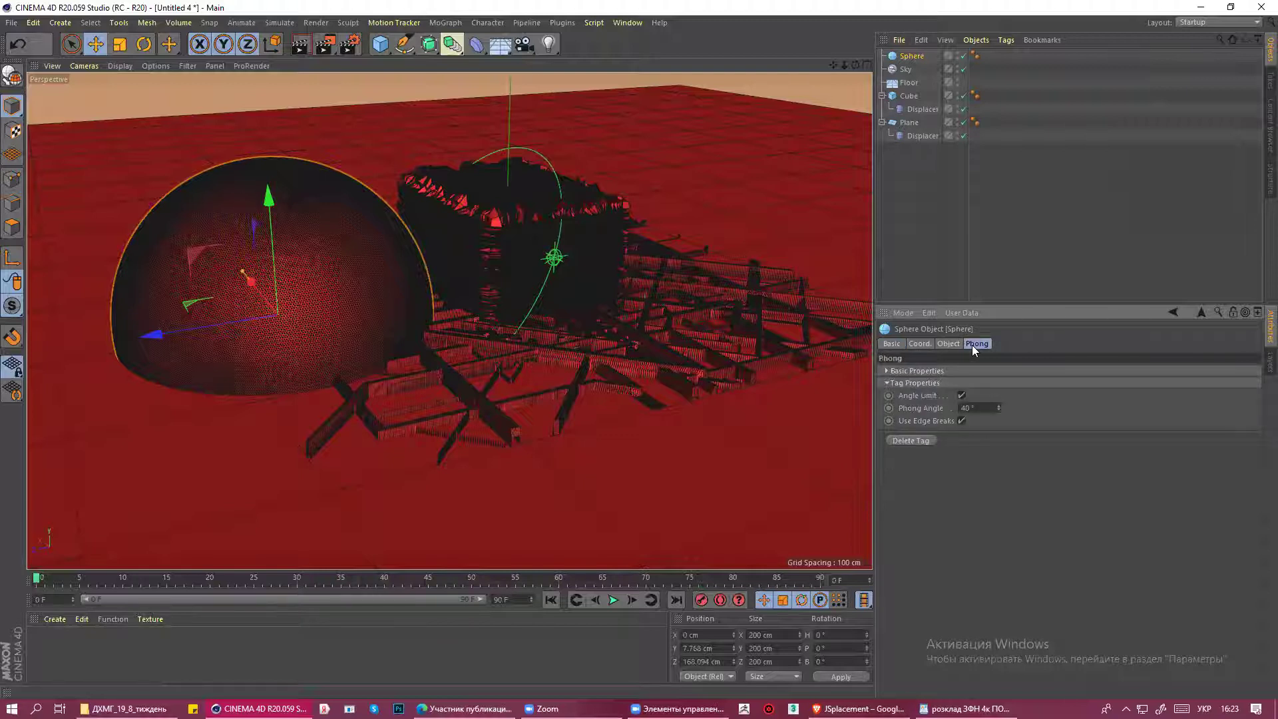
{"action": "left_click", "coordinate": [887, 370]}
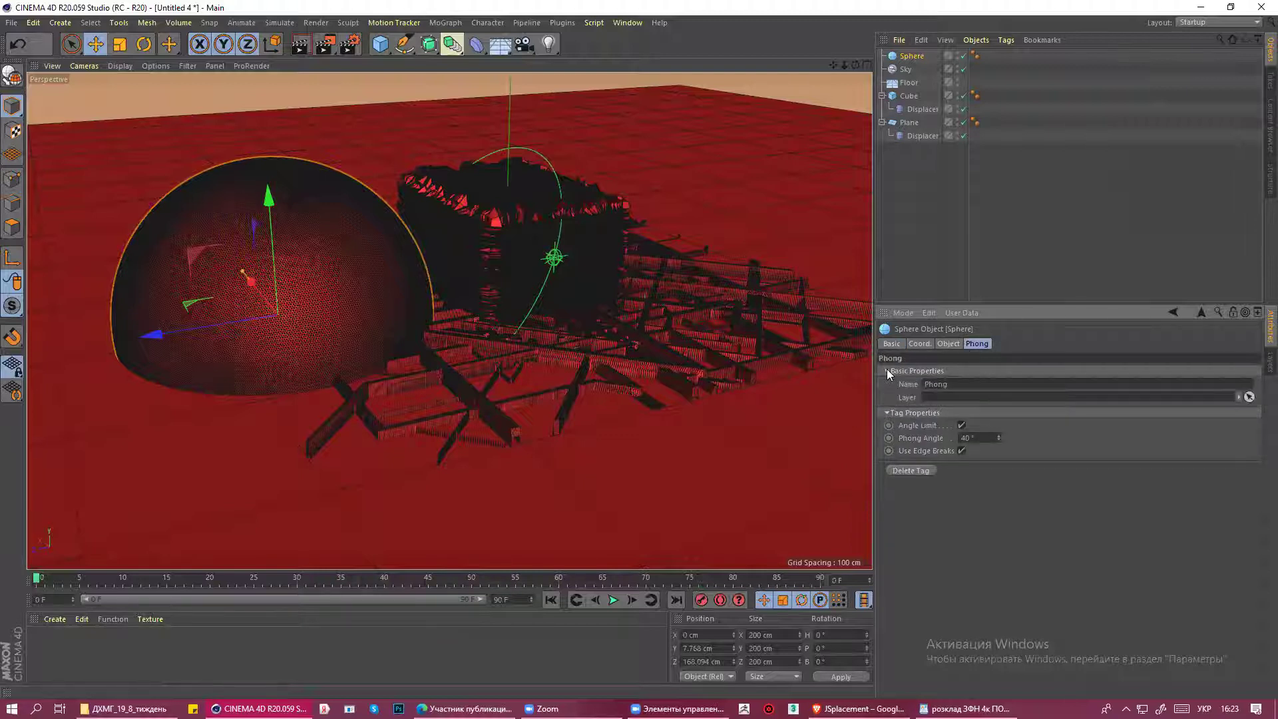
{"action": "left_click", "coordinate": [887, 370]}
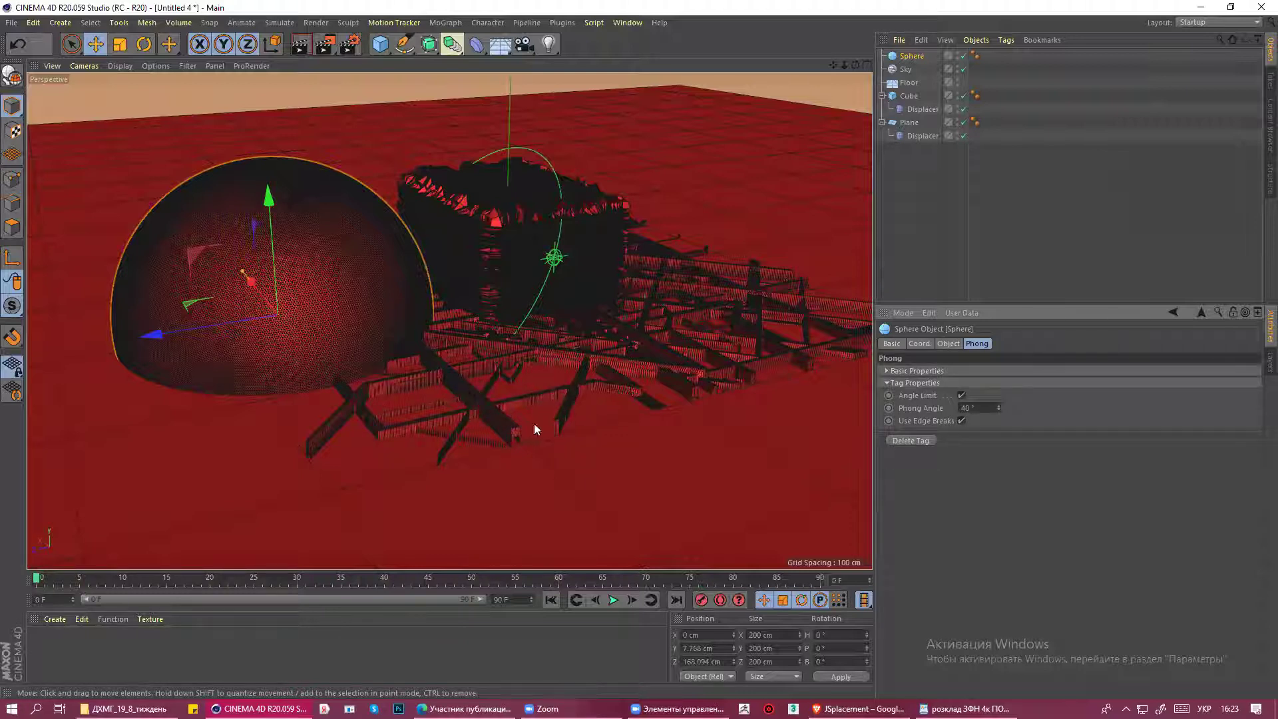
{"action": "mouse_move", "coordinate": [490, 394]}
{"action": "left_mouse_down", "text": "alt"}
{"action": "mouse_move", "coordinate": [485, 374]}
{"action": "mouse_move", "coordinate": [509, 369]}
{"action": "mouse_move", "coordinate": [769, 360]}
{"action": "mouse_move", "coordinate": [503, 369]}
{"action": "mouse_move", "coordinate": [585, 361]}
{"action": "mouse_move", "coordinate": [708, 389]}
{"action": "mouse_move", "coordinate": [579, 362]}
{"action": "mouse_move", "coordinate": [650, 251]}
{"action": "left_mouse_up", "text": "alt"}
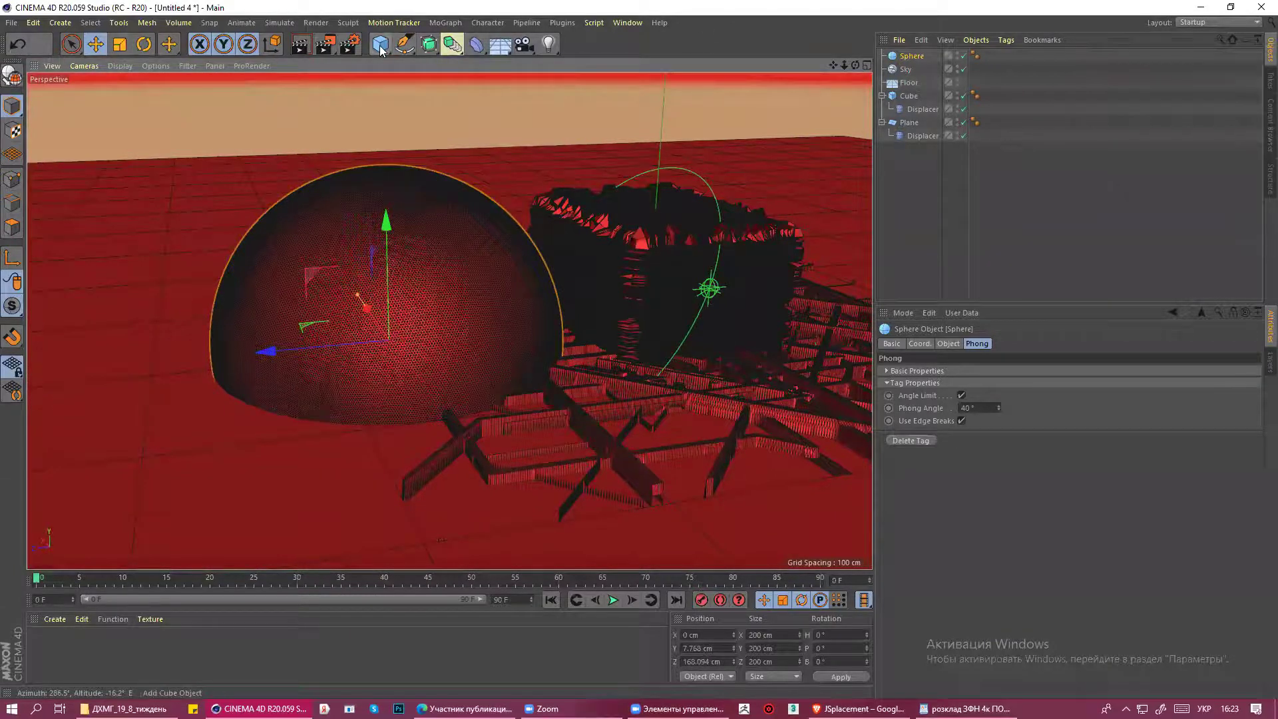
Add a Displacer deformer and parent it under the sphere.
{"action": "left_click", "coordinate": [476, 45]}
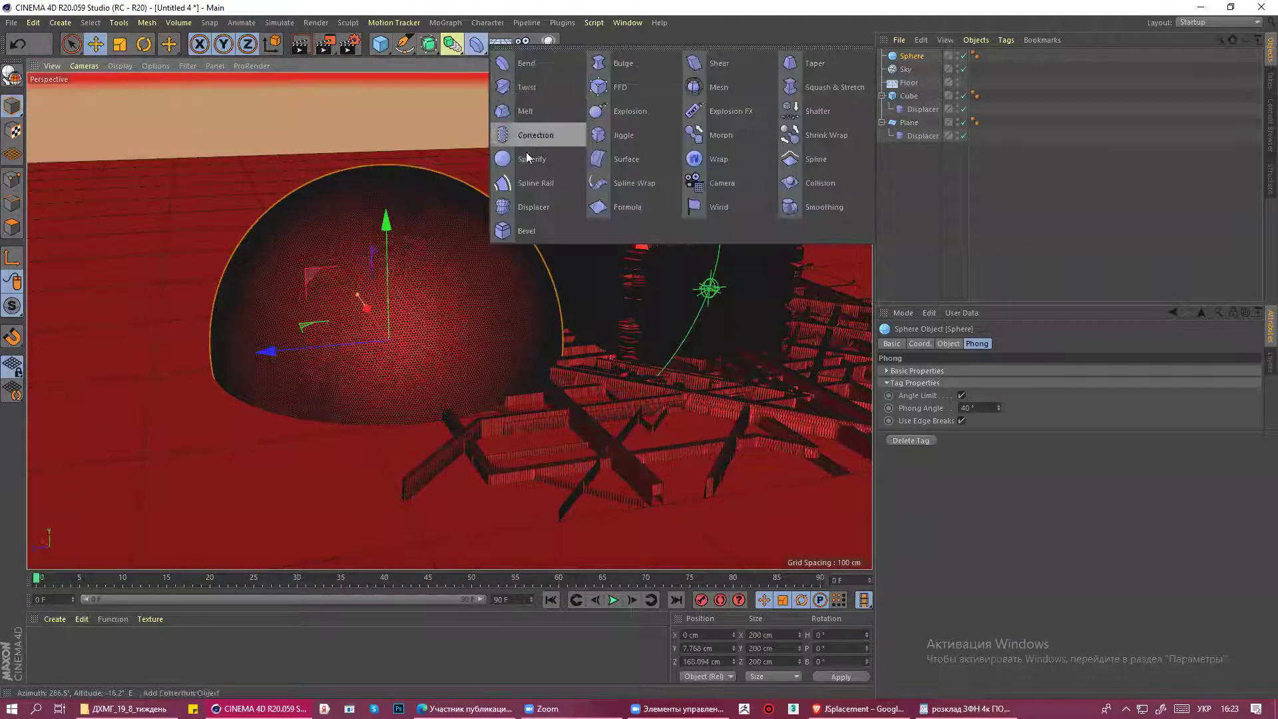
{"action": "left_click", "coordinate": [526, 203]}
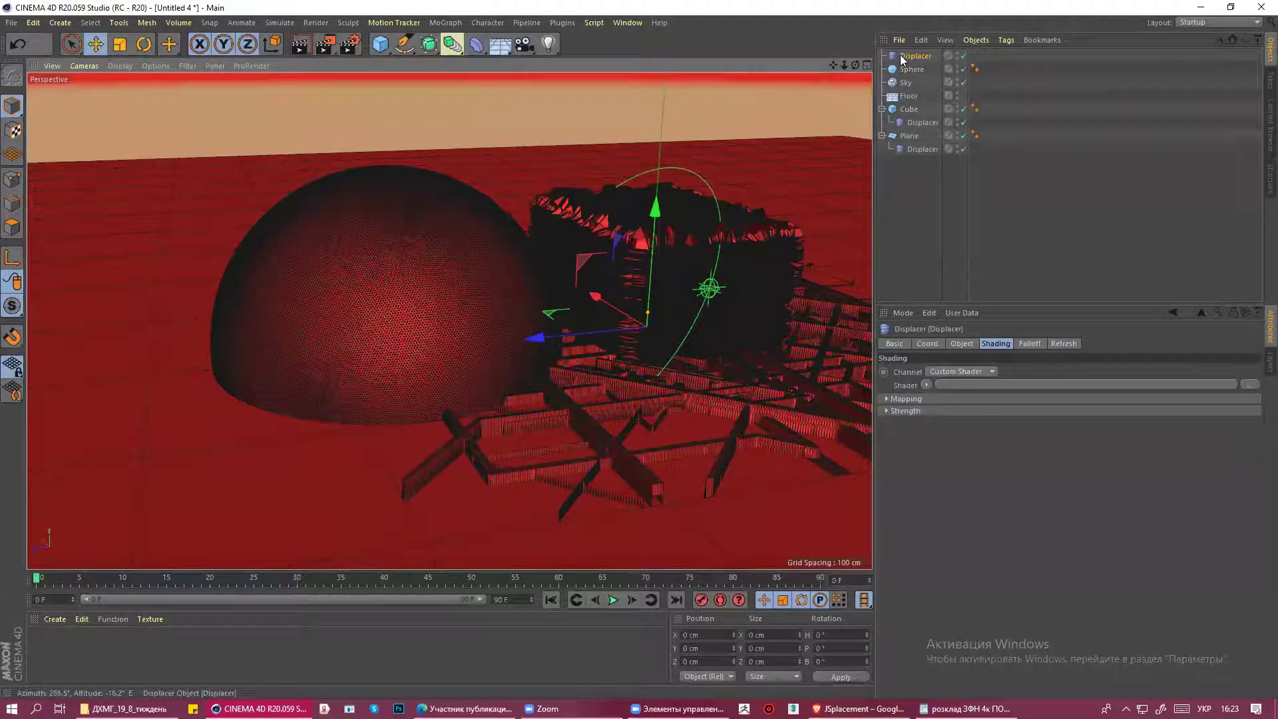
{"action": "left_click_drag", "start_coordinate": [913, 57], "coordinate": [900, 70]}
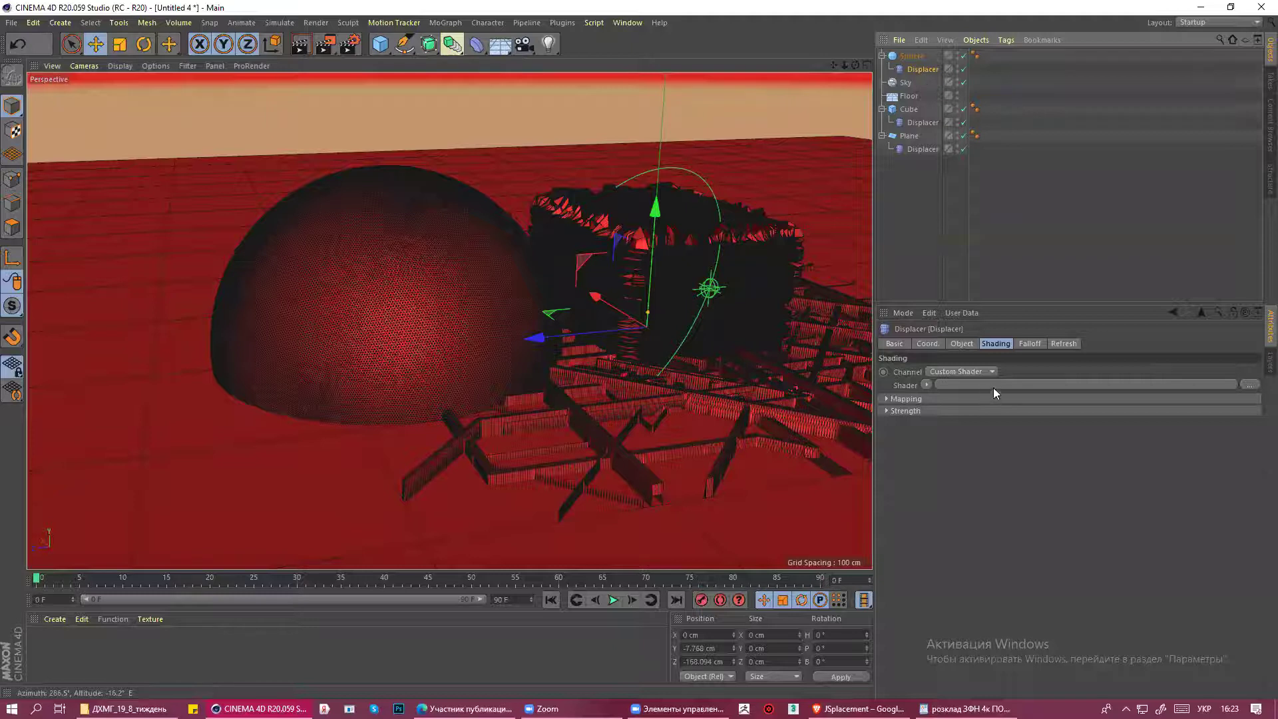
{"action": "left_click", "coordinate": [1251, 386]}
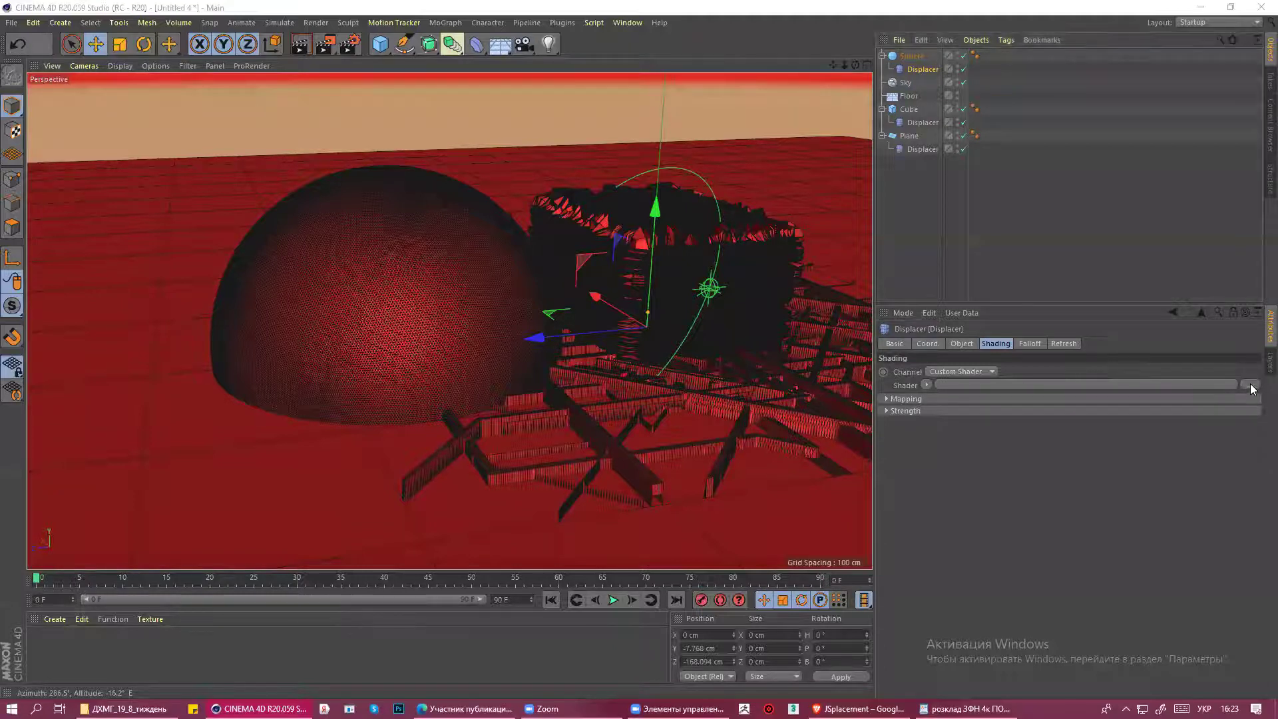
{"action": "mouse_move", "coordinate": [782, 128]}
{"action": "left_mouse_down"}
{"action": "mouse_move", "coordinate": [815, 469]}
{"action": "mouse_move", "coordinate": [751, 208]}
{"action": "left_mouse_up"}
{"action": "scroll", "coordinate": [751, 209], "scroll_direction": "up", "scroll_amount": 2}
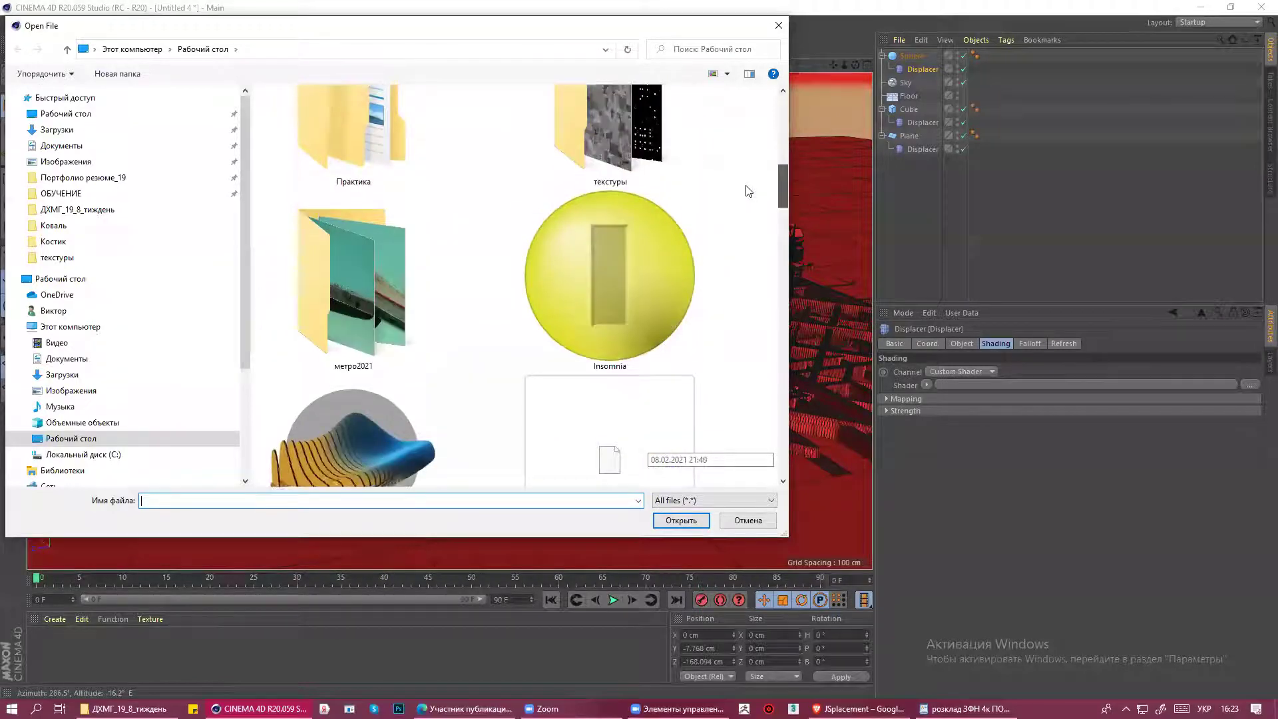
{"action": "scroll", "coordinate": [751, 188], "scroll_direction": "up", "scroll_amount": 2}
{"action": "scroll", "coordinate": [751, 177], "scroll_direction": "up", "scroll_amount": 2}
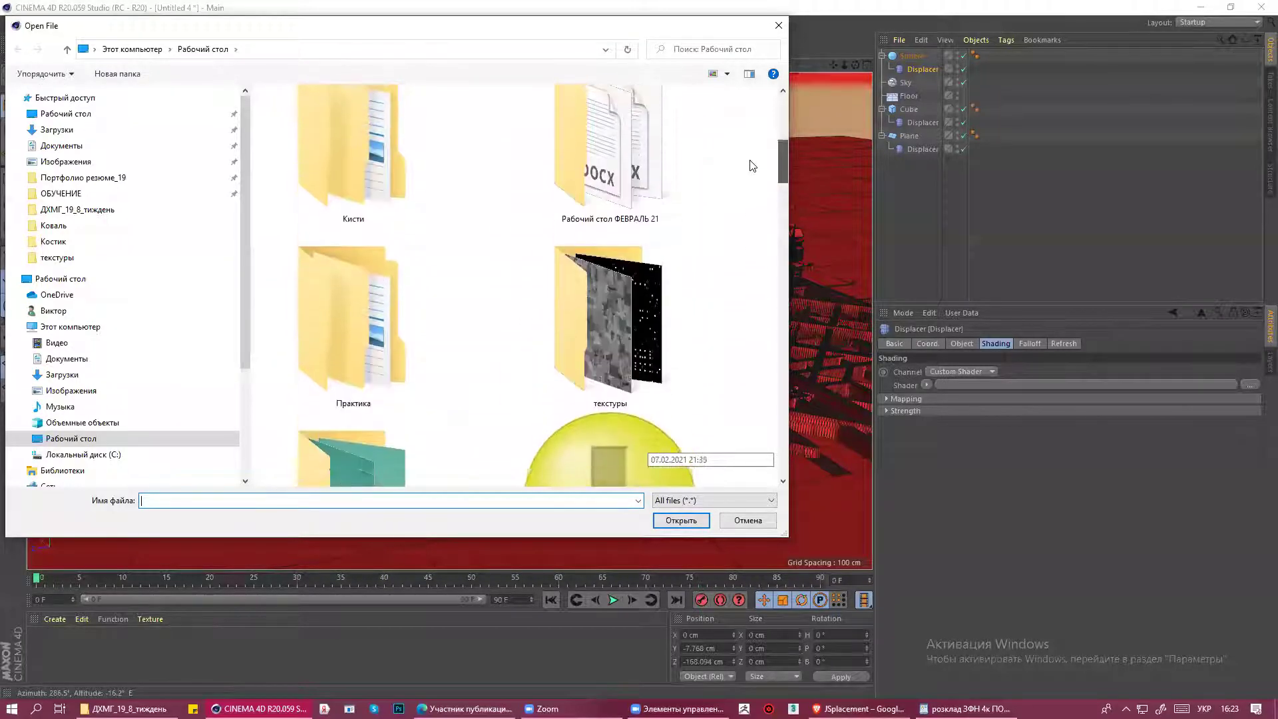
{"action": "double_click", "coordinate": [604, 288]}
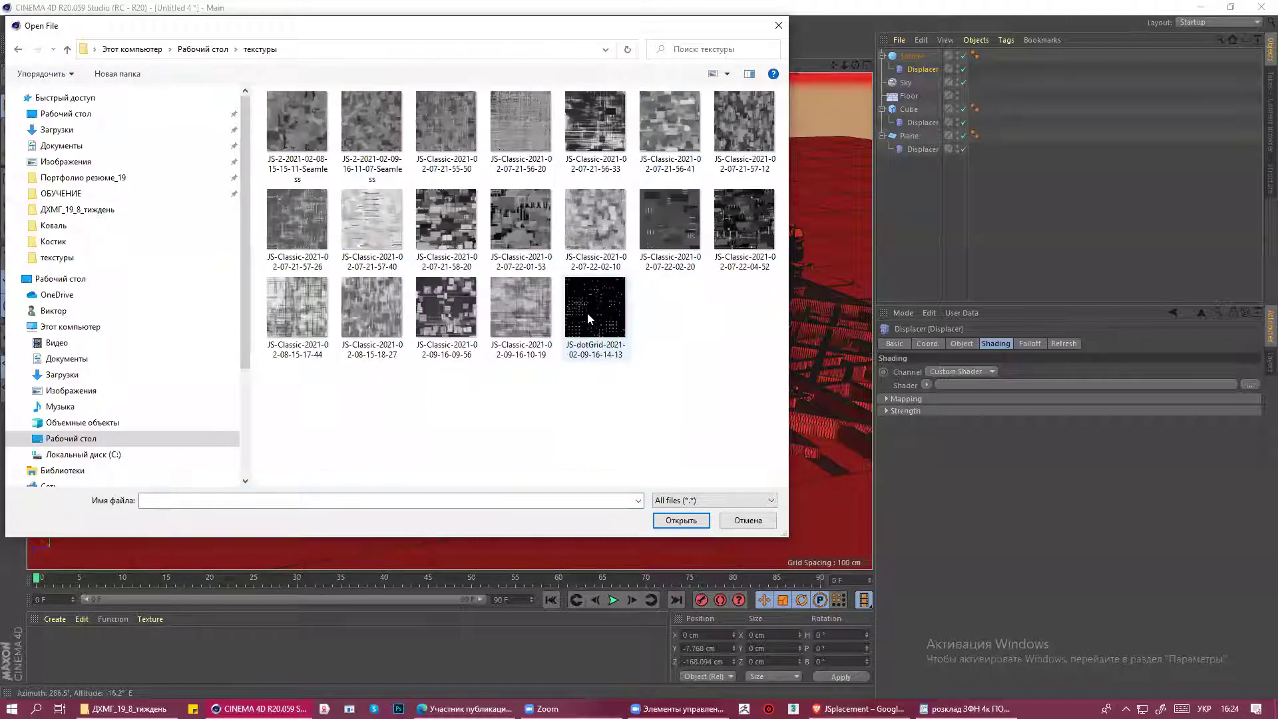
{"action": "left_click", "coordinate": [599, 308]}
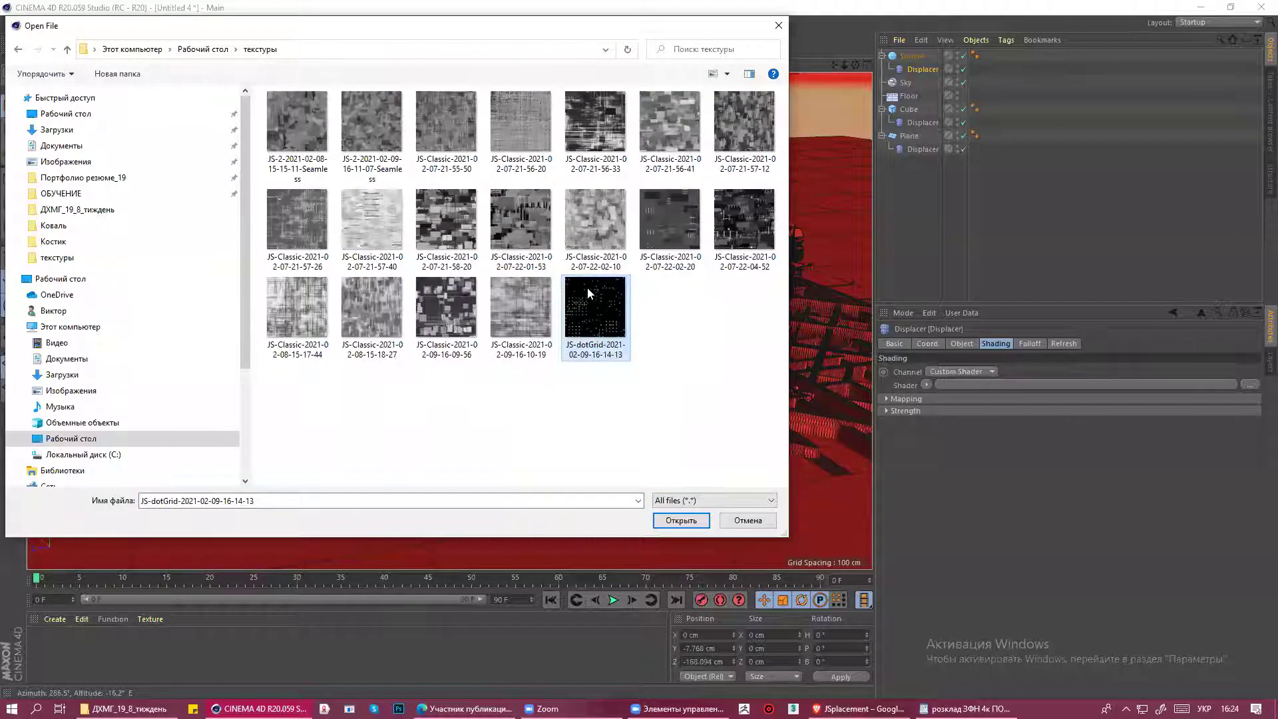
{"action": "left_click", "coordinate": [689, 523]}
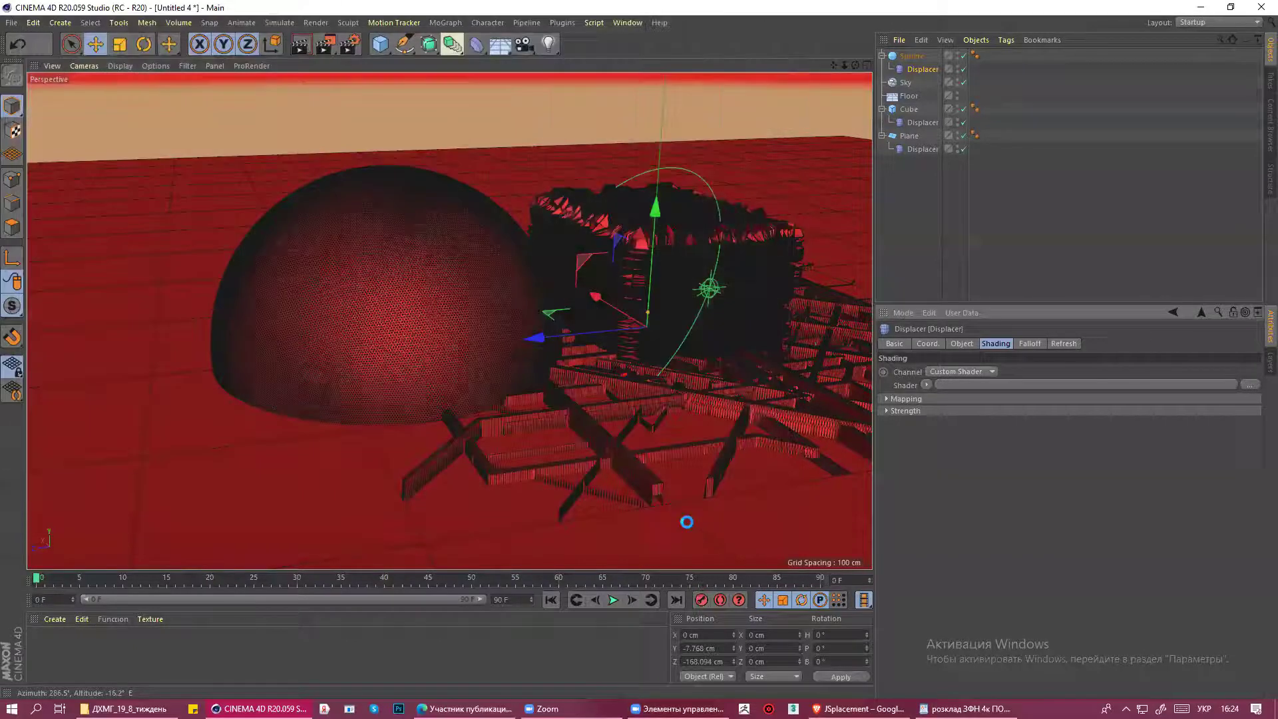
Dismiss the texture copy prompt and shrink the sphere's radius to 51 cm.
{"action": "left_click", "coordinate": [654, 404]}
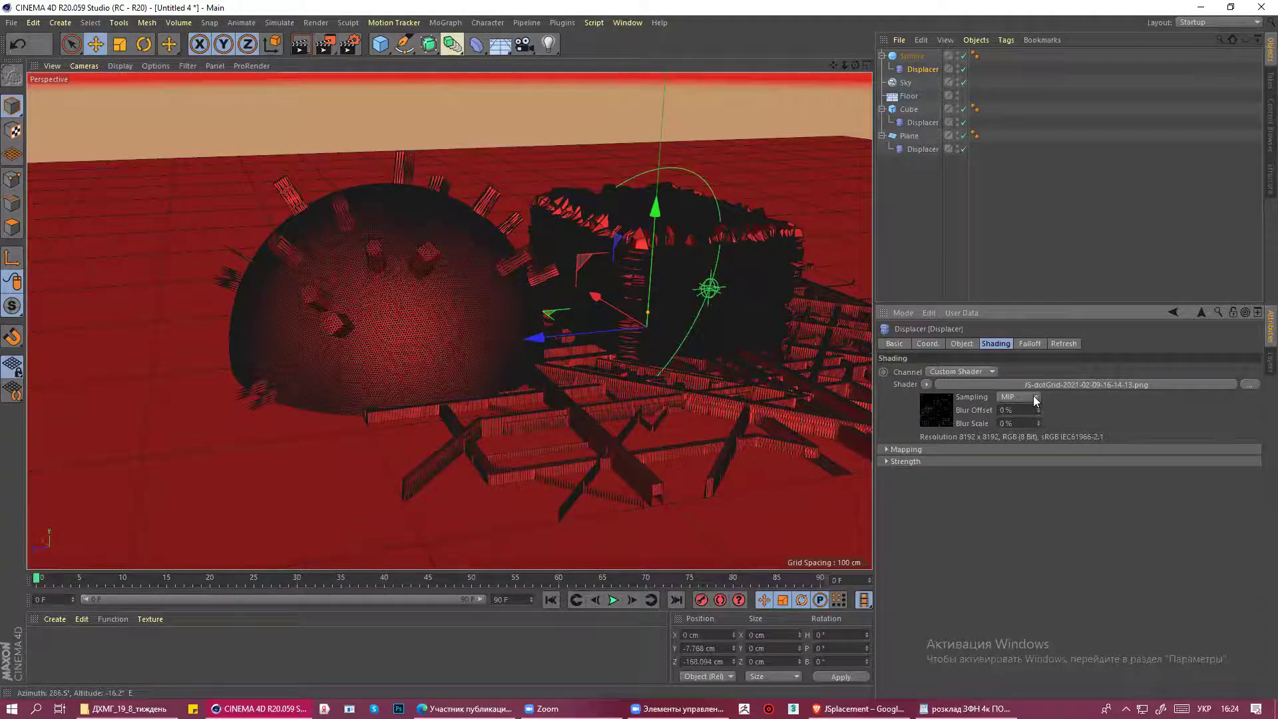
{"action": "left_click", "coordinate": [912, 56]}
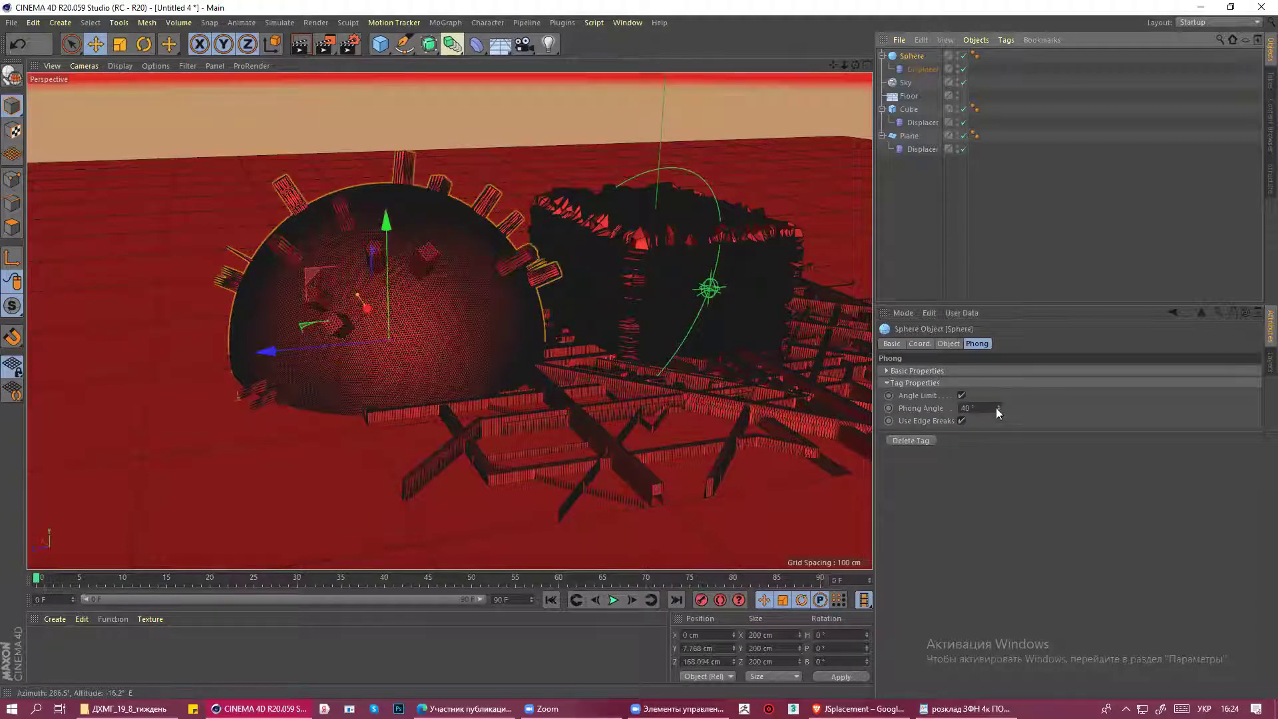
{"action": "left_click", "coordinate": [948, 344]}
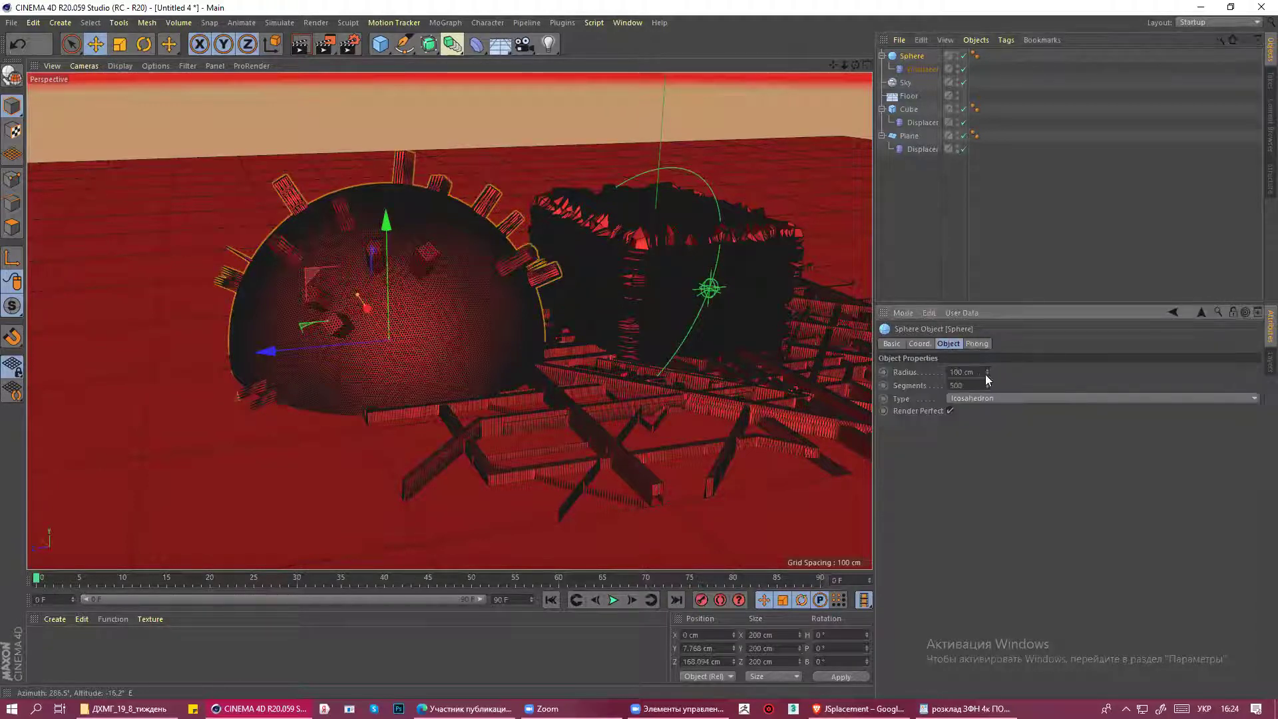
{"action": "left_click_drag", "start_coordinate": [987, 372], "coordinate": [987, 406]}
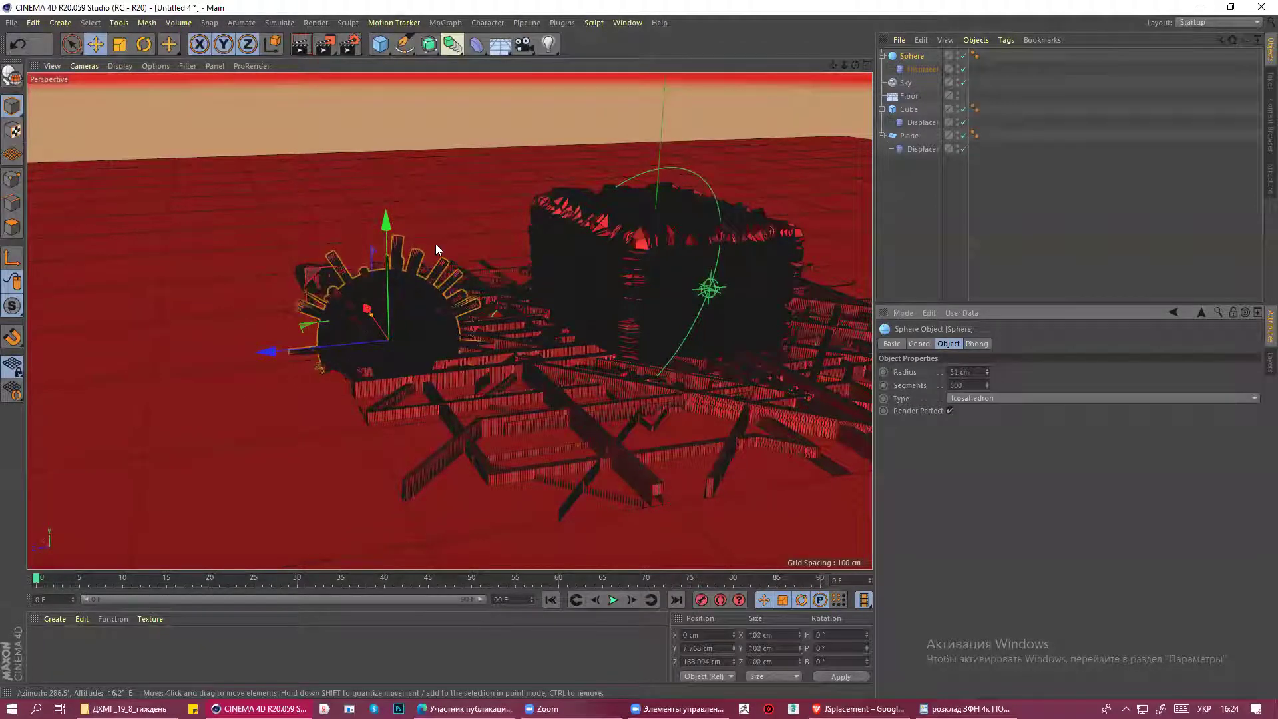
Lift the sphere above the grid and shift it back along Z.
{"action": "left_click_drag", "start_coordinate": [386, 229], "coordinate": [396, 99]}
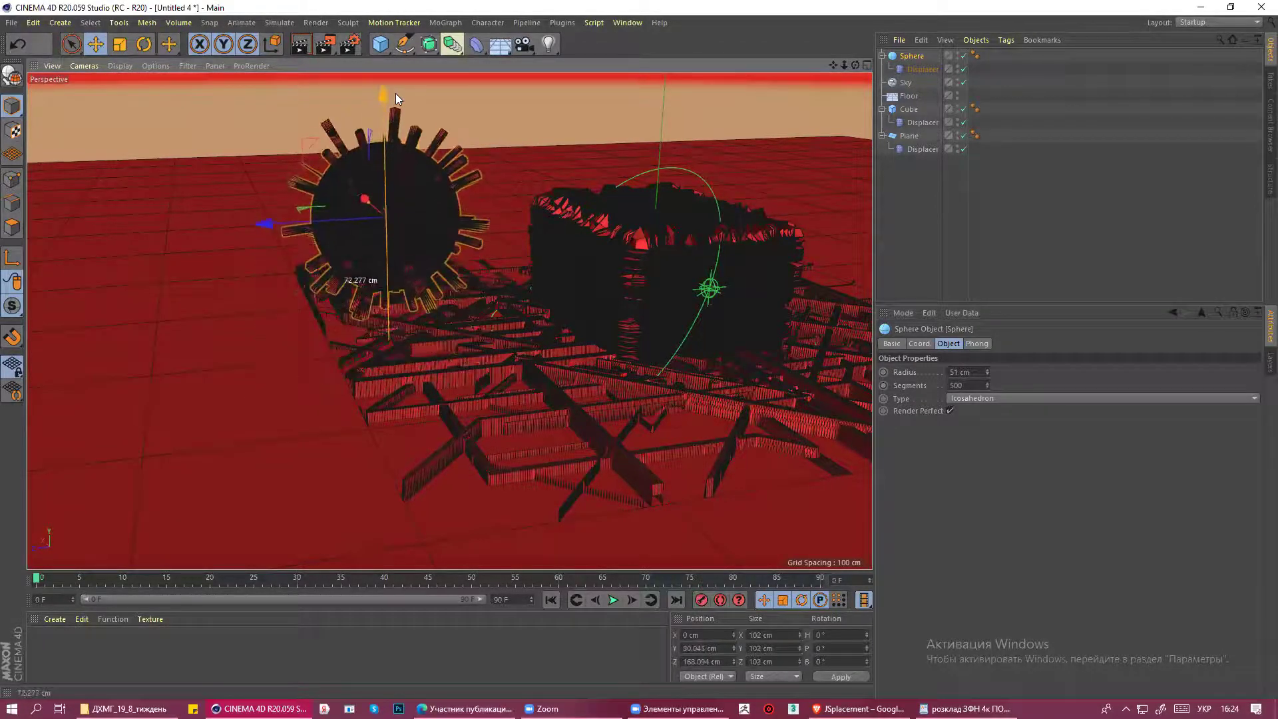
{"action": "left_click_drag", "start_coordinate": [361, 206], "coordinate": [428, 231]}
{"action": "mouse_move", "coordinate": [537, 358]}
{"action": "left_mouse_down", "text": "alt"}
{"action": "mouse_move", "coordinate": [672, 337]}
{"action": "mouse_move", "coordinate": [633, 337]}
{"action": "left_mouse_up", "text": "alt"}
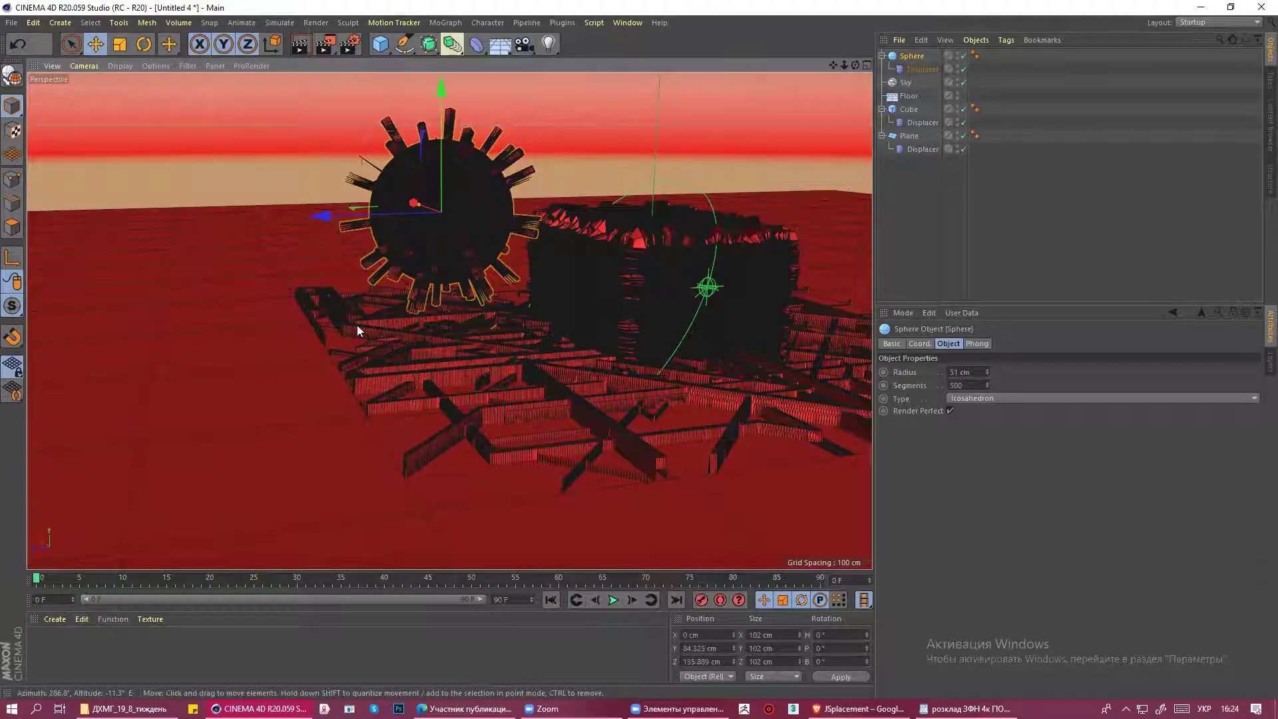
Render the scene to the Picture Viewer and maximize the viewer window.
{"action": "left_click", "coordinate": [330, 44]}
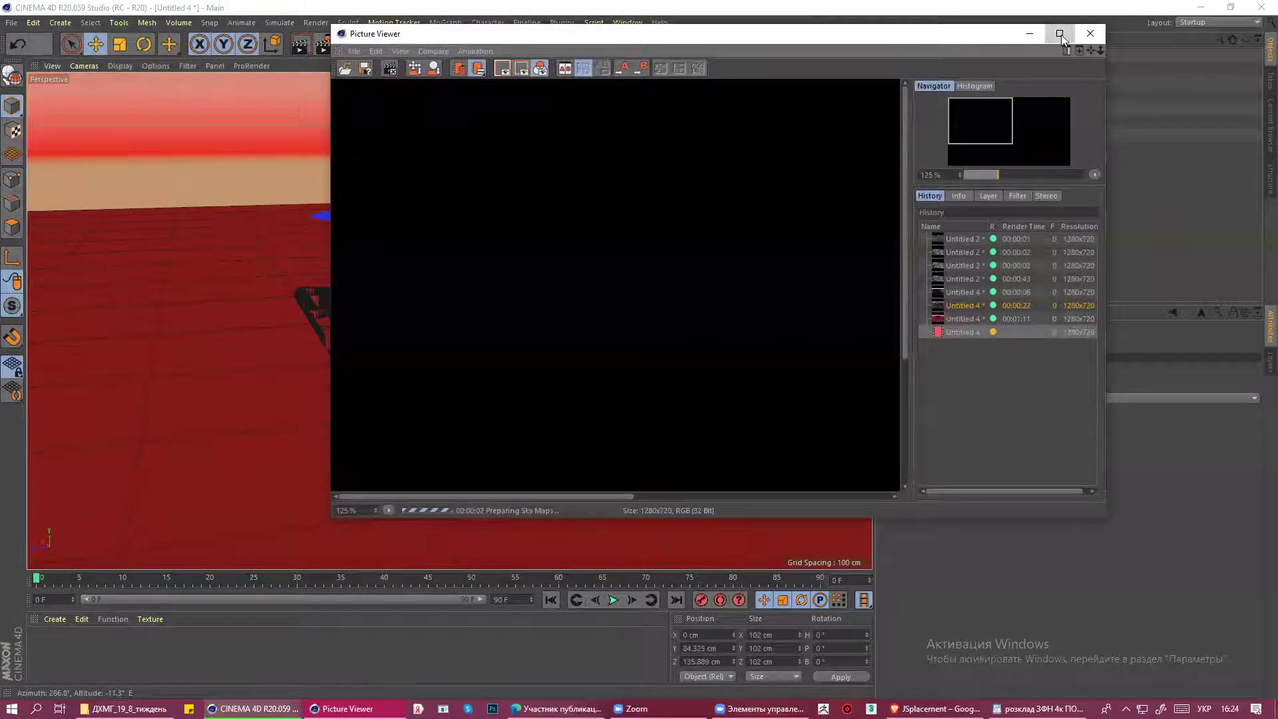
{"action": "left_click", "coordinate": [1060, 33]}
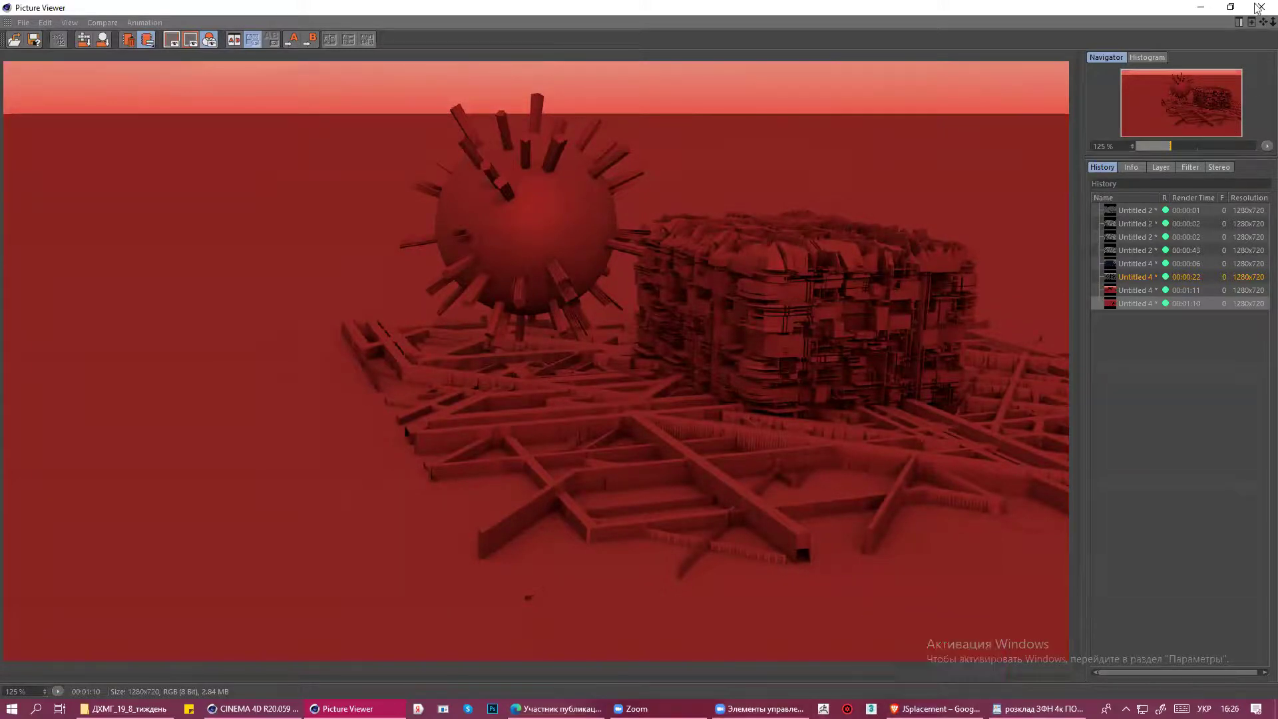
Compare earlier red and grey renders in the Picture Viewer history, then minimize the viewer.
{"action": "left_click", "coordinate": [1141, 288]}
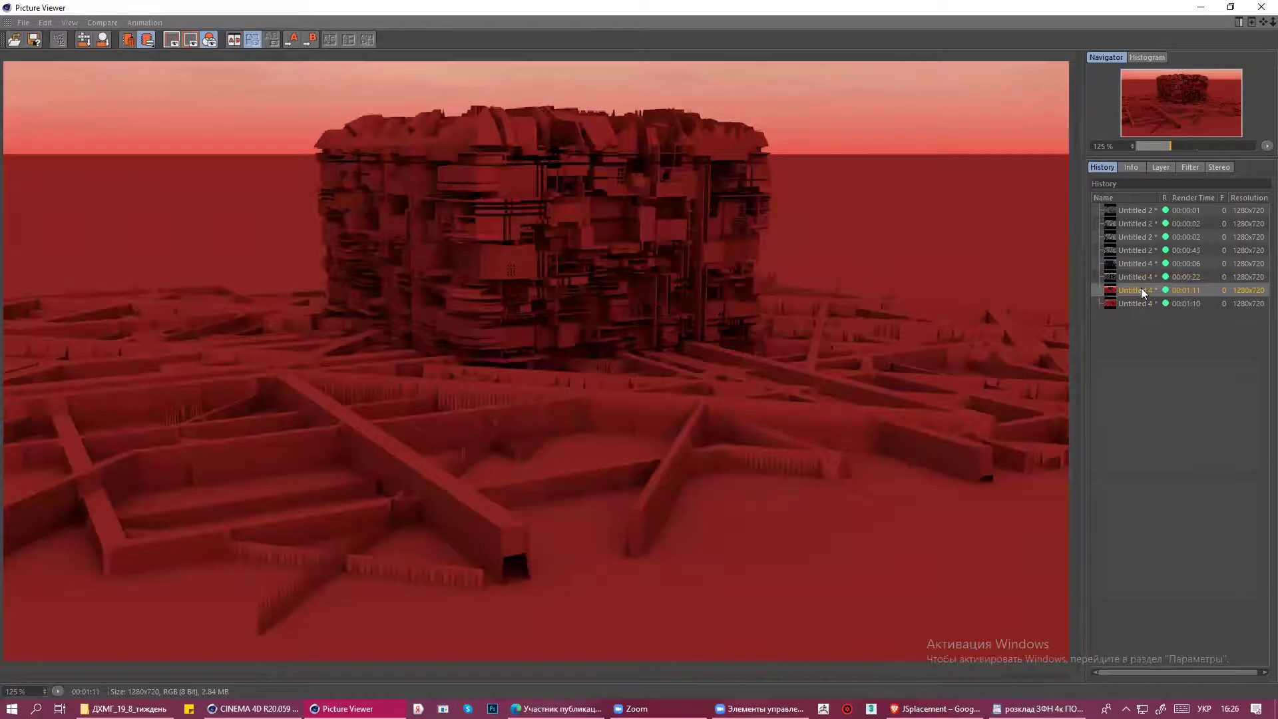
{"action": "left_click", "coordinate": [1137, 250]}
{"action": "left_click", "coordinate": [1134, 224]}
{"action": "left_click", "coordinate": [1132, 219]}
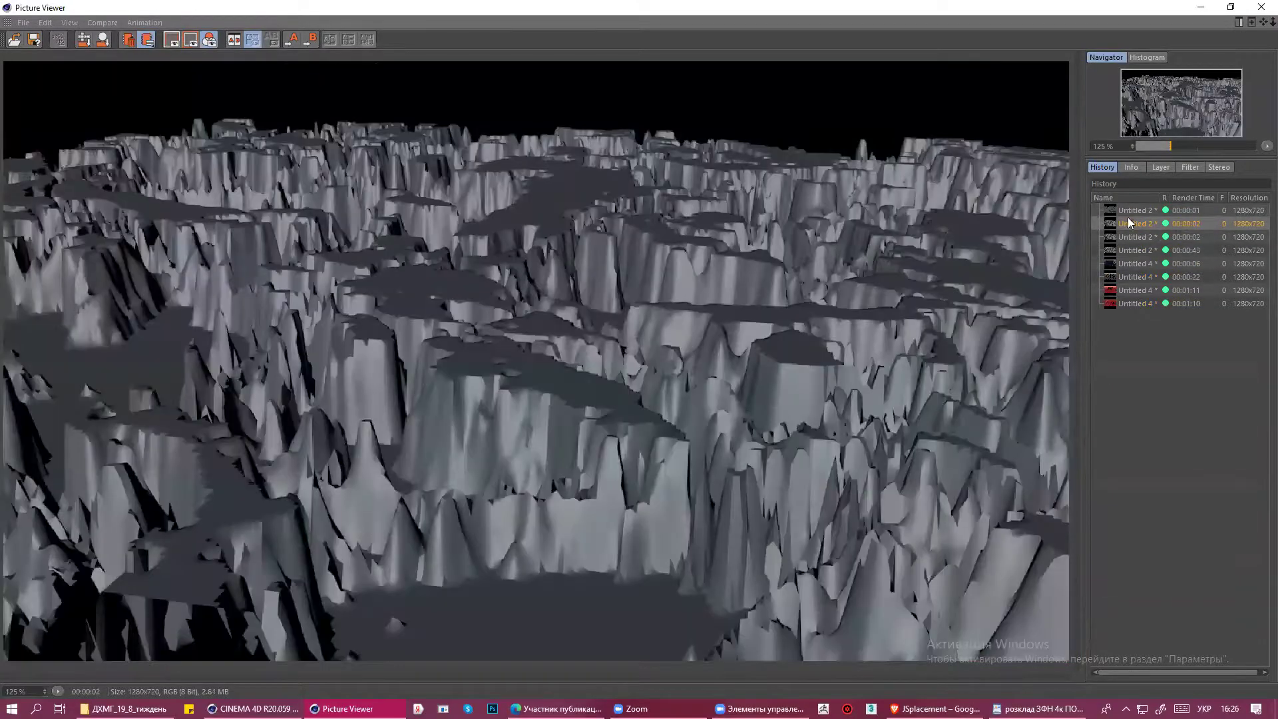
{"action": "left_click", "coordinate": [1129, 292]}
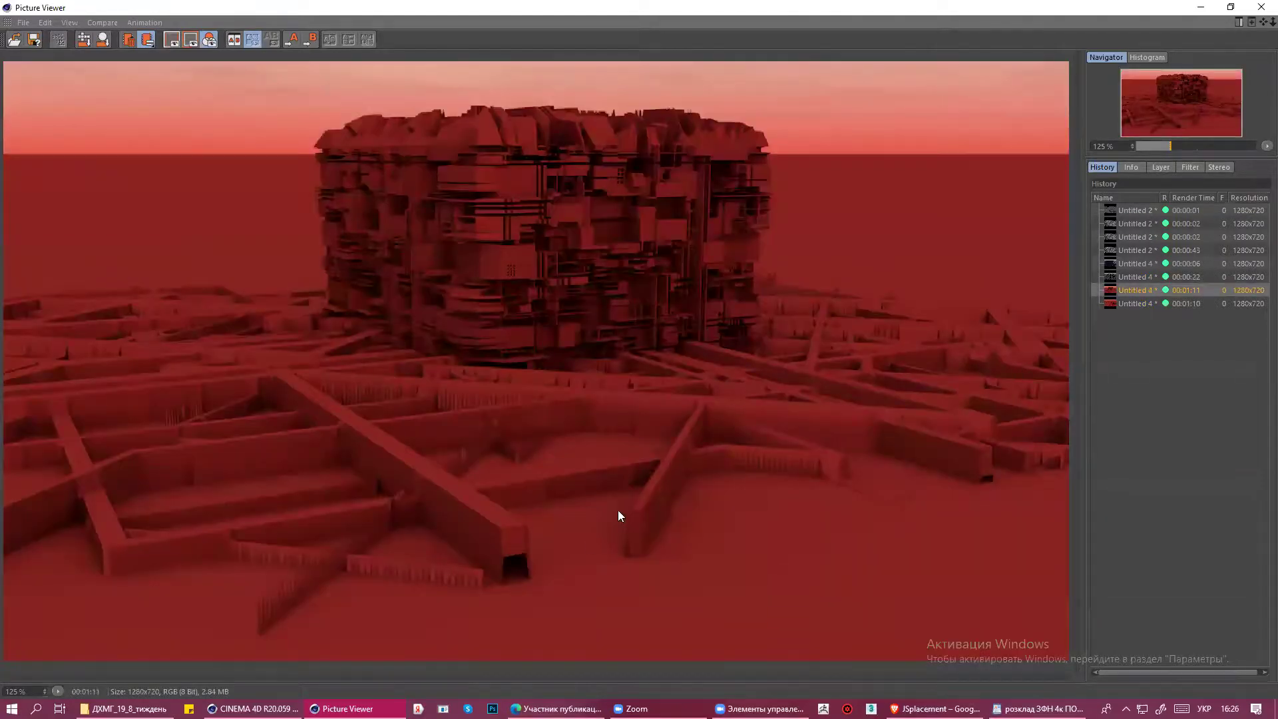
{"action": "left_click", "coordinate": [1202, 8]}
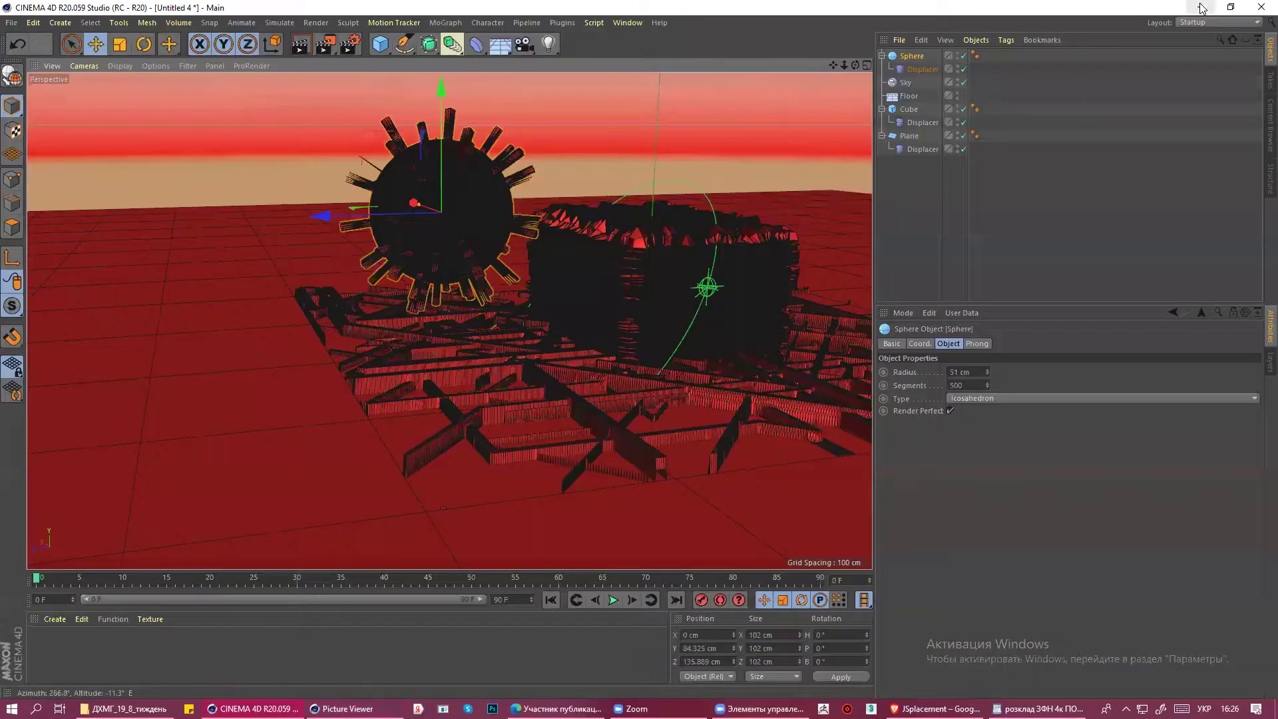
{"action": "left_click", "coordinate": [351, 46]}
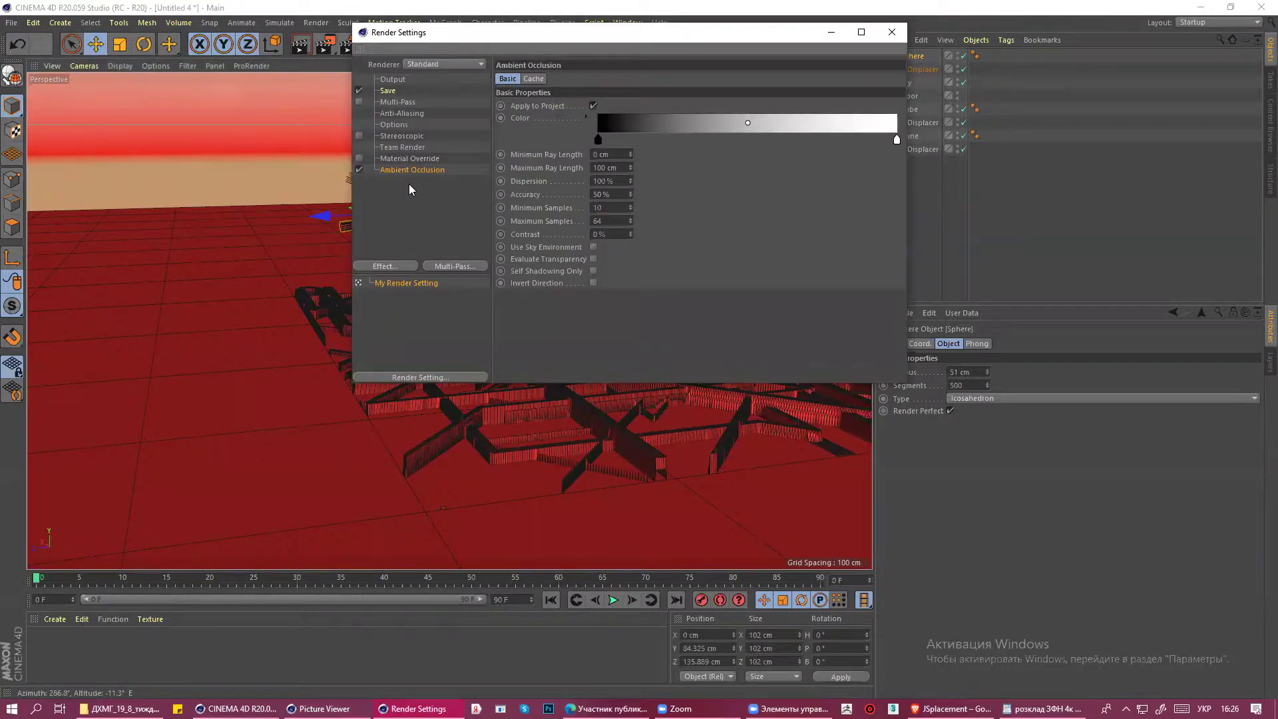
{"action": "left_click", "coordinate": [386, 266]}
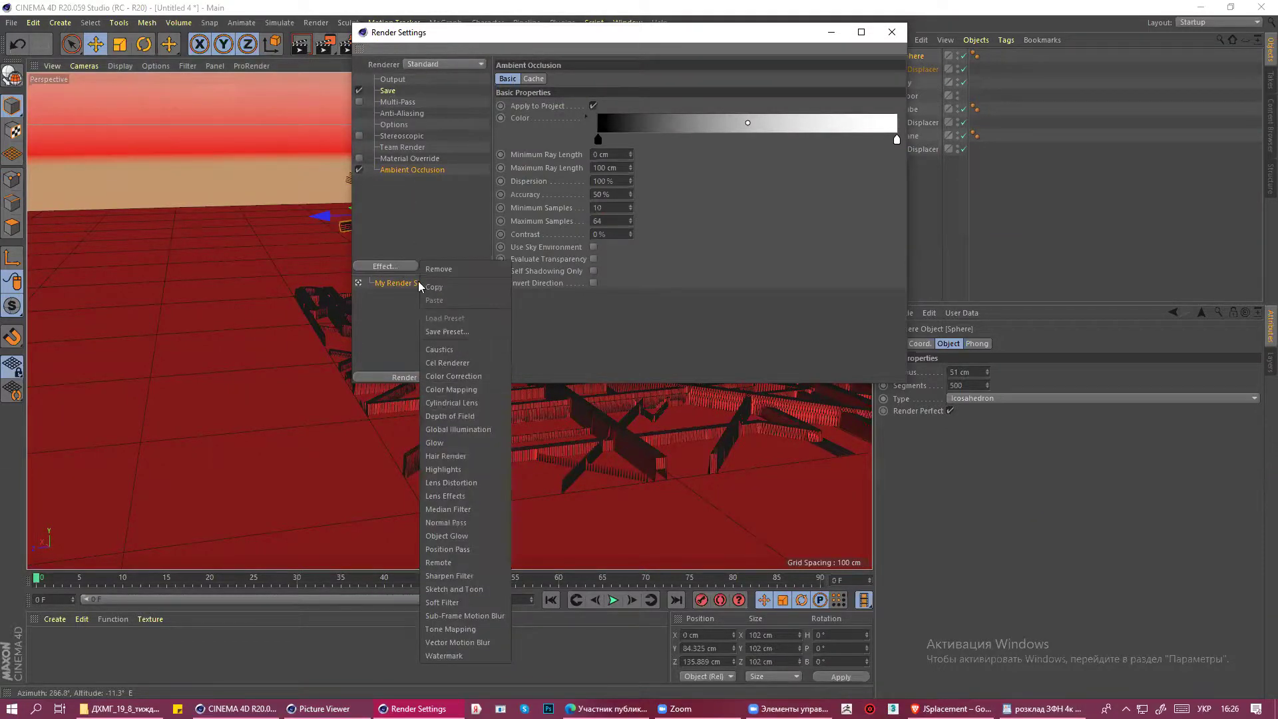
{"action": "left_click", "coordinate": [383, 319]}
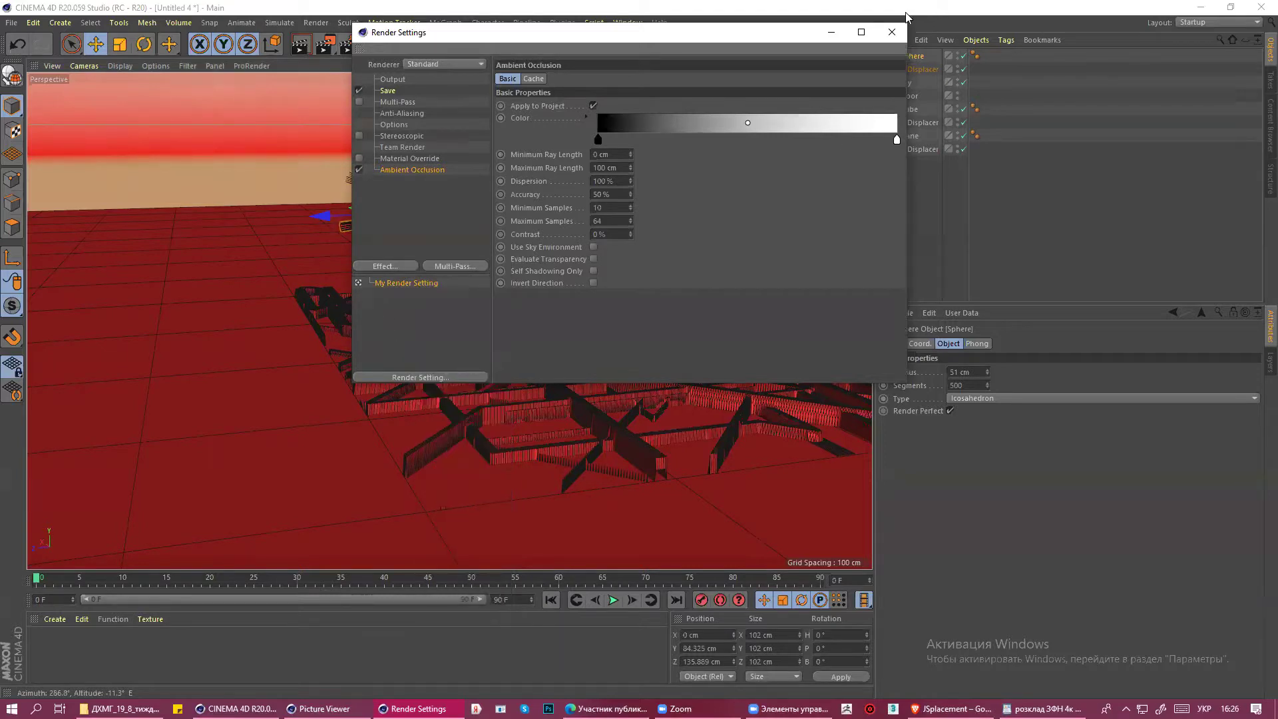
{"action": "left_click", "coordinate": [892, 32]}
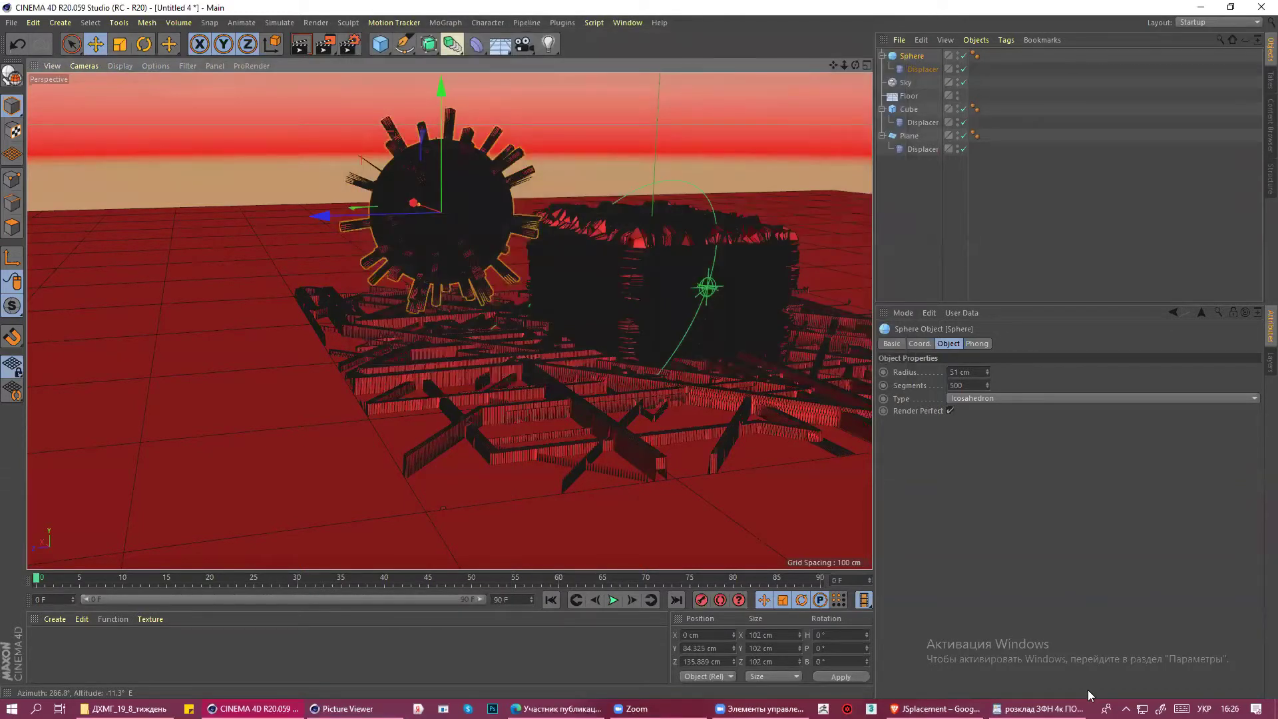